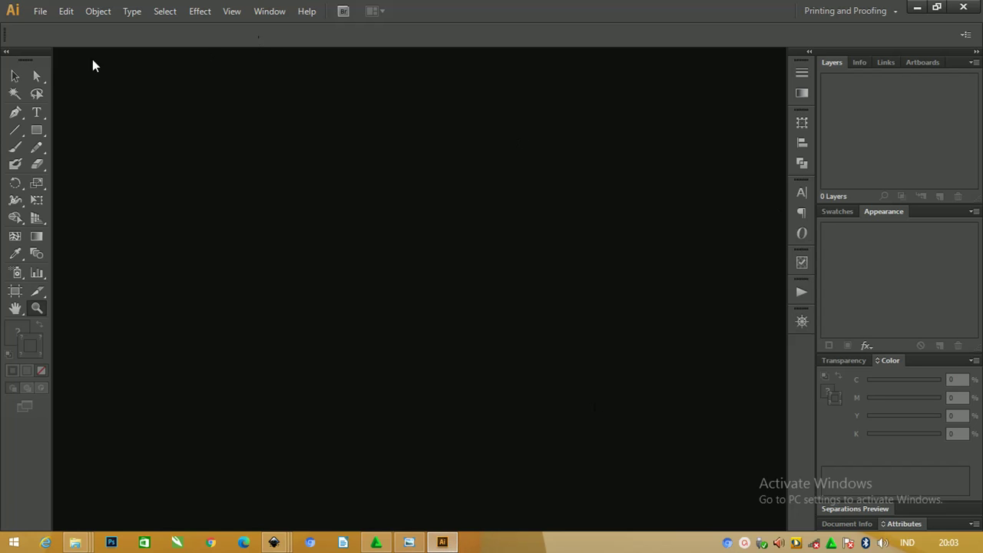
Create a new A4 document named 'banner warung kopi', correcting a mistyped name.
{"action": "left_click", "coordinate": [40, 13]}
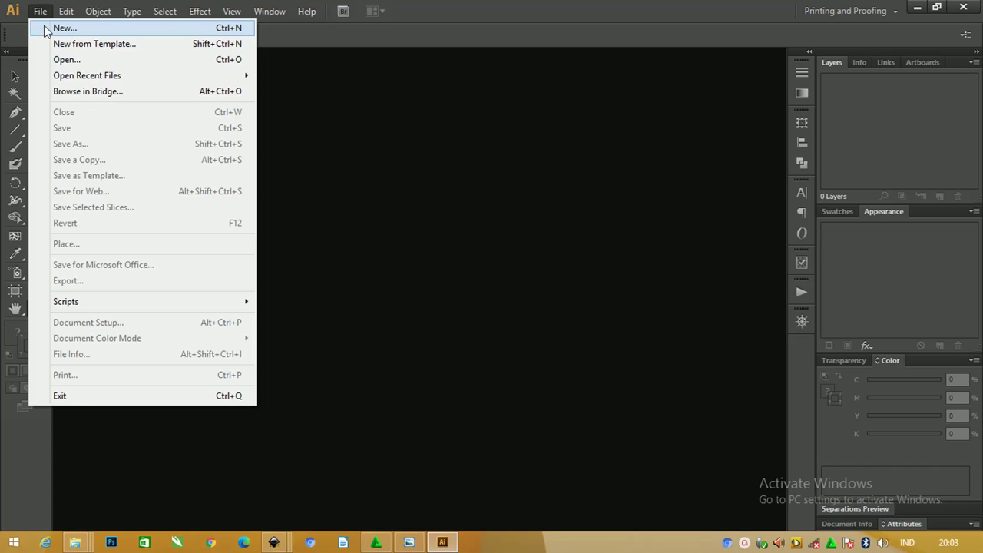
{"action": "left_click", "coordinate": [46, 31]}
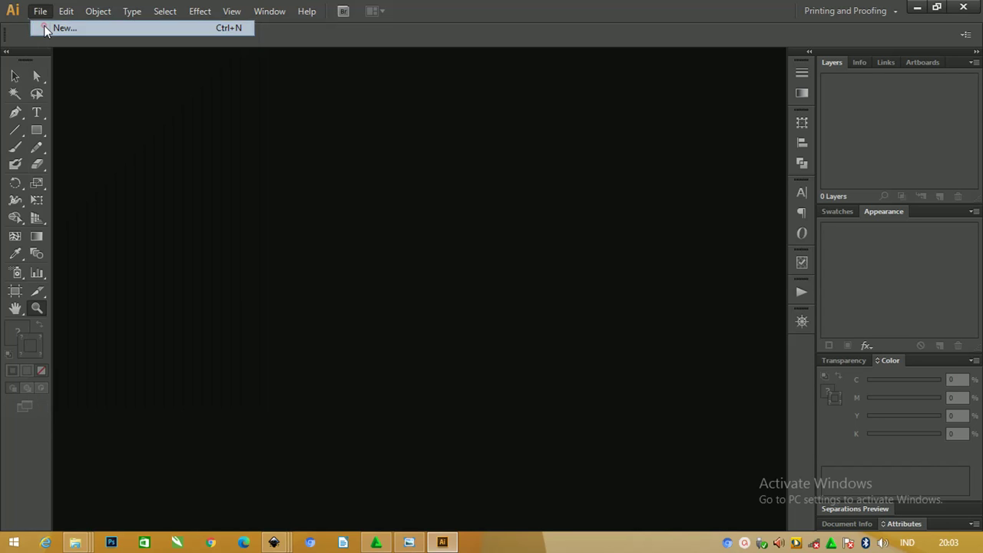
{"action": "left_click_drag", "start_coordinate": [214, 89], "coordinate": [278, 82]}
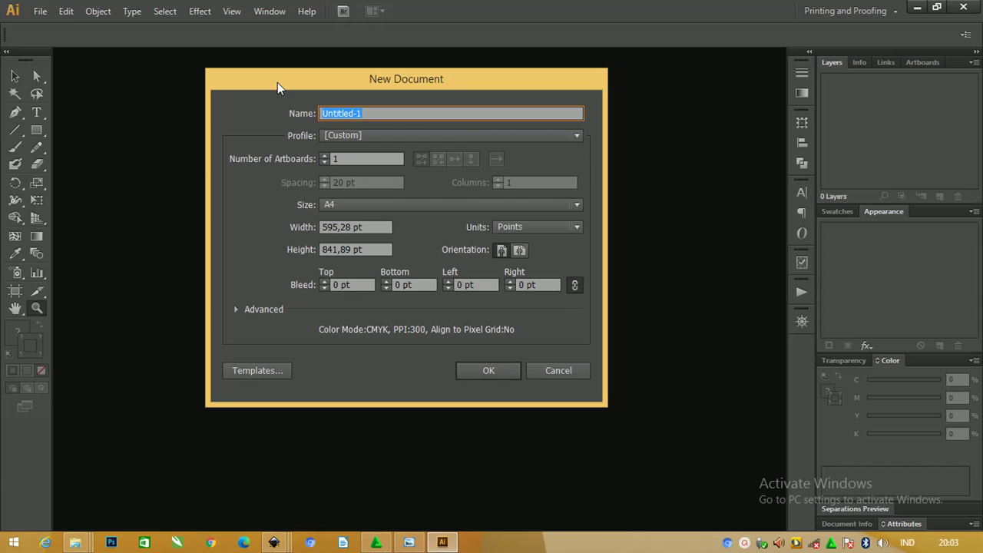
{"action": "type", "text": "ban"}
{"action": "type", "text": "ner il"}
{"action": "type", "text": "ls"}
{"action": "key", "text": "ctrl+shift+Left"}
{"action": "type", "text": "warung ko"}
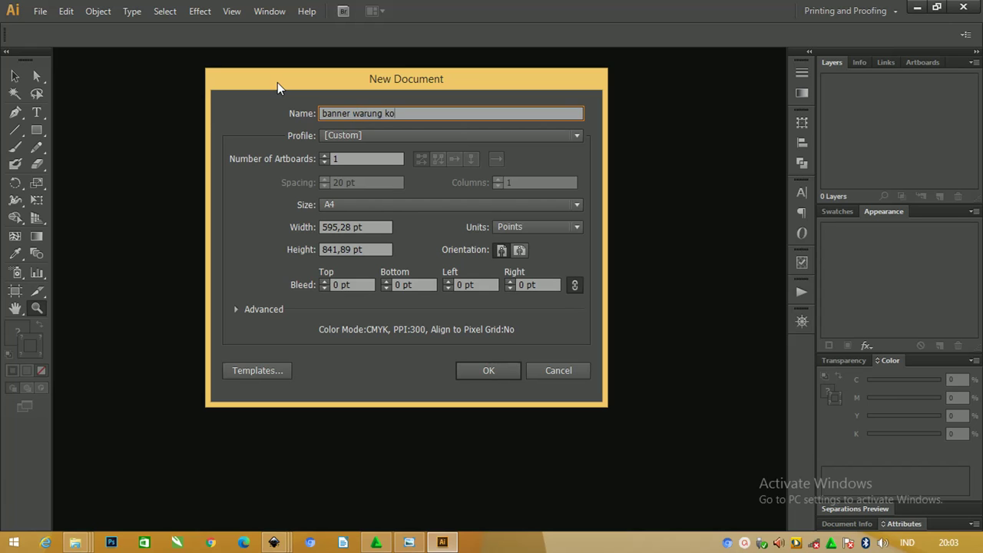
{"action": "type", "text": "pi"}
{"action": "key", "text": "Return"}
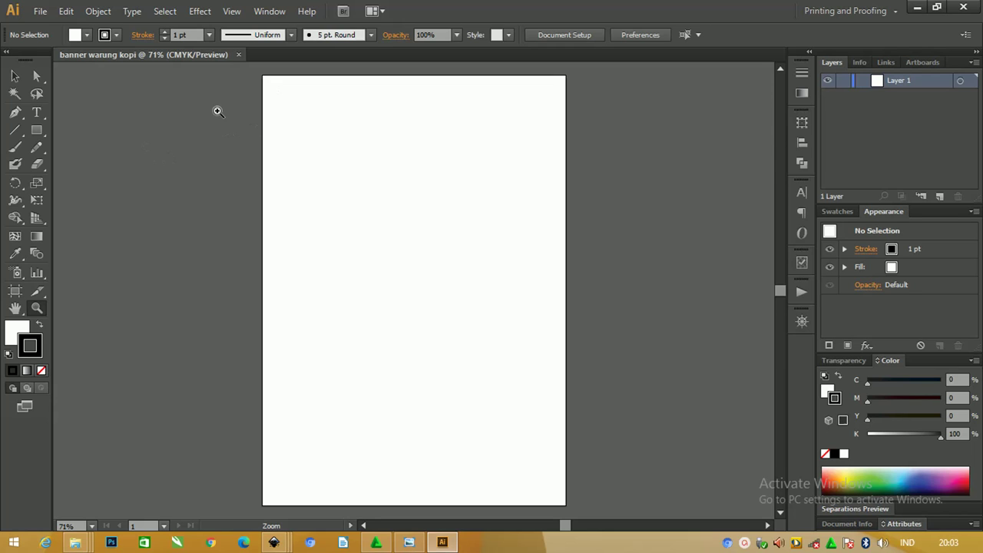
Set the document units to Centimeters in Document Setup.
{"action": "left_click", "coordinate": [16, 291]}
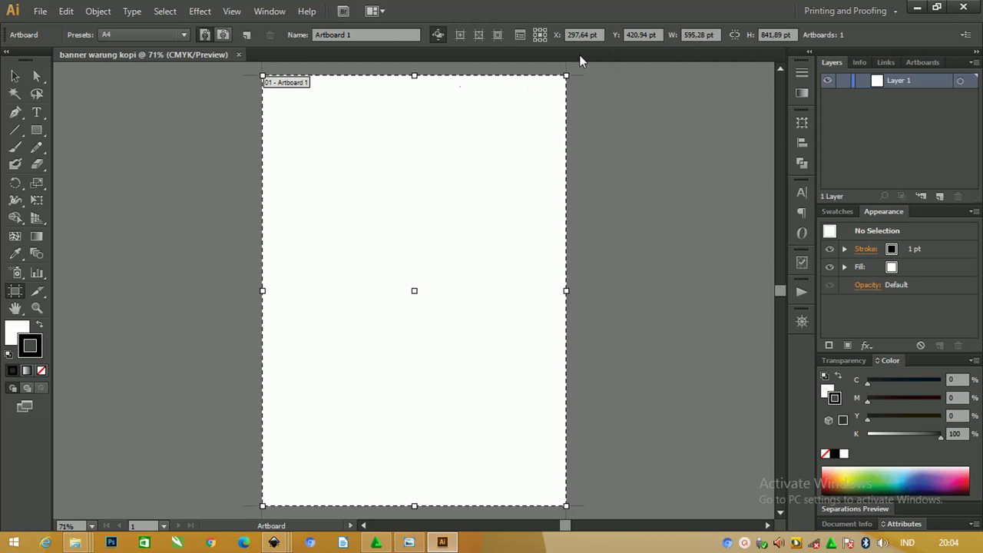
{"action": "left_click", "coordinate": [42, 12]}
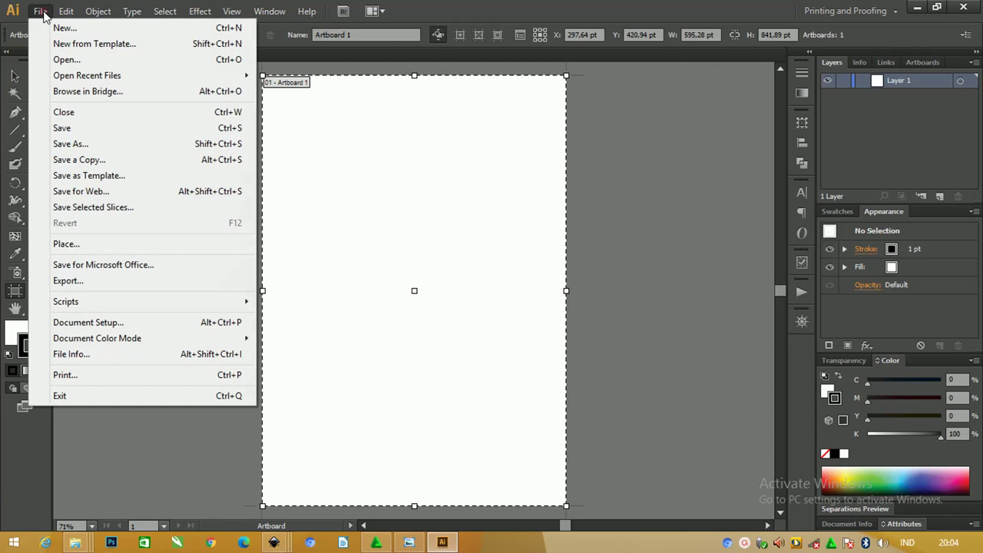
{"action": "left_click", "coordinate": [103, 326]}
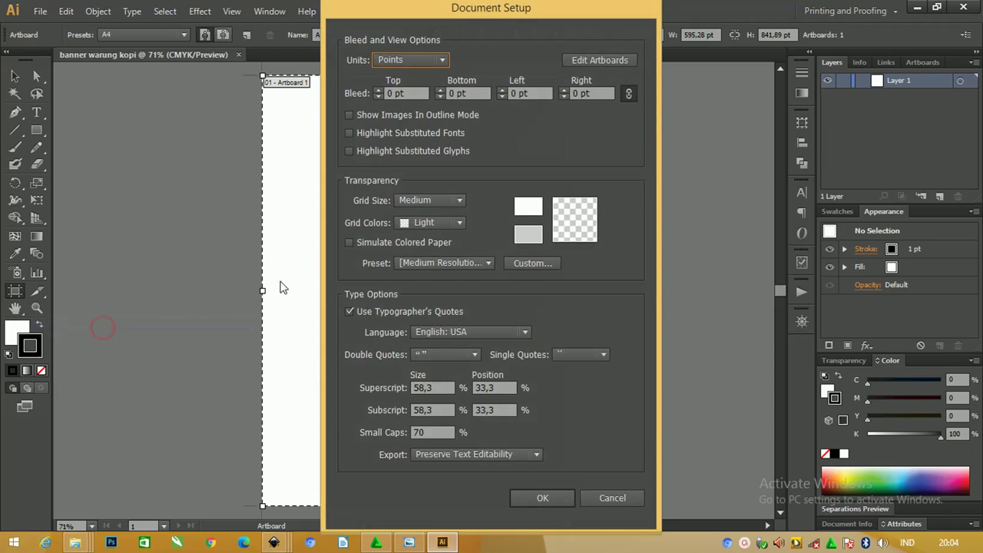
{"action": "left_click", "coordinate": [407, 57]}
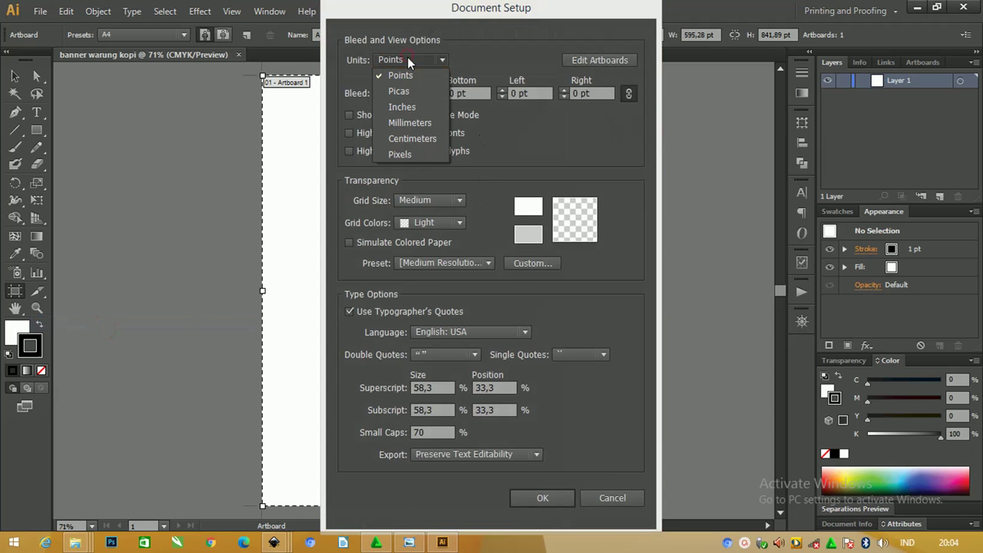
{"action": "left_click", "coordinate": [403, 135]}
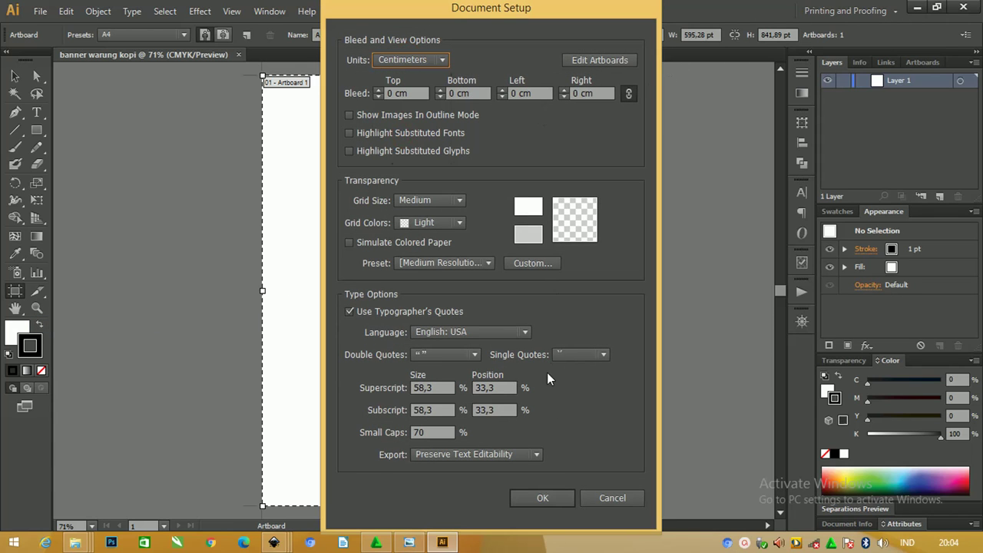
{"action": "left_click", "coordinate": [547, 497]}
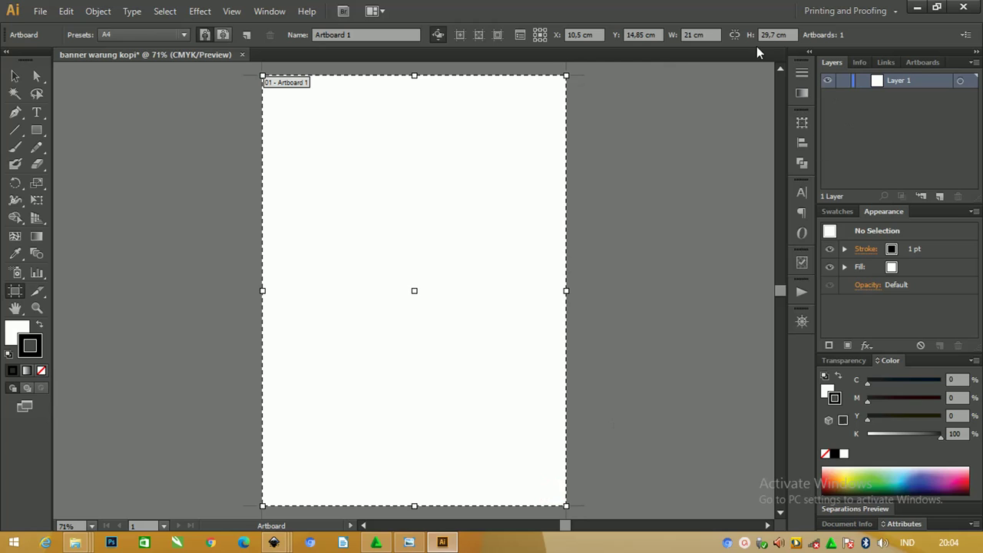
Resize the artboard to 30 cm wide by 10 cm high.
{"action": "left_click", "coordinate": [707, 34]}
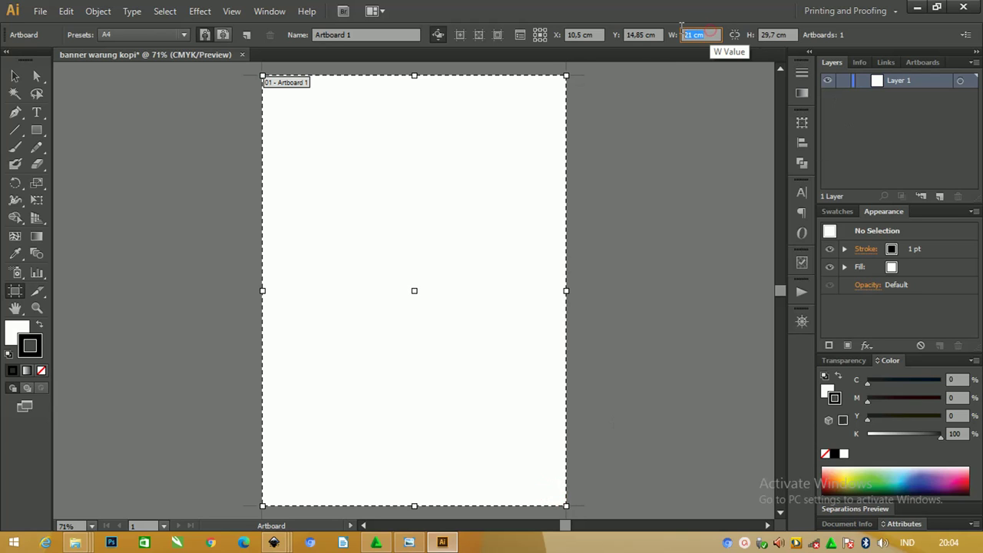
{"action": "key", "text": "BackSpace"}
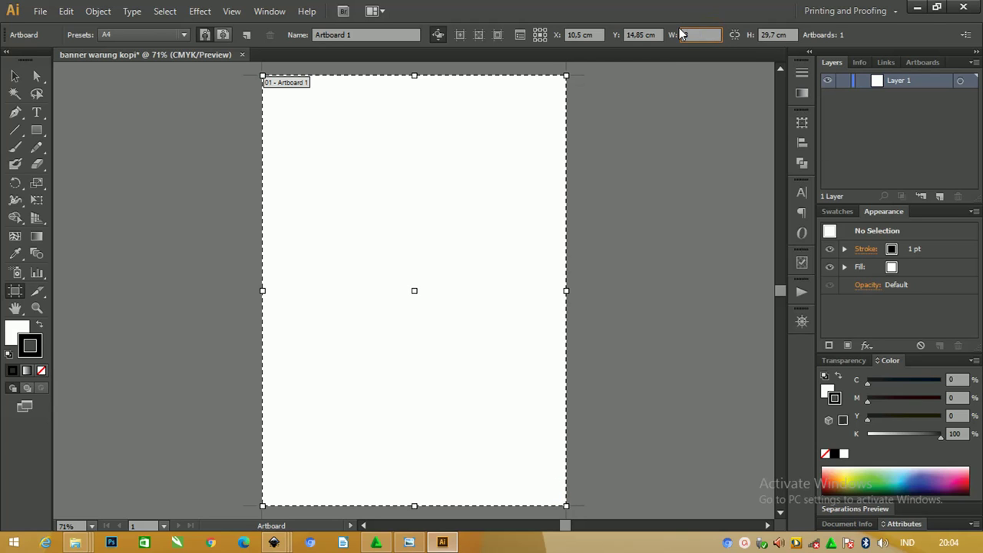
{"action": "type", "text": "30"}
{"action": "key", "text": "Tab"}
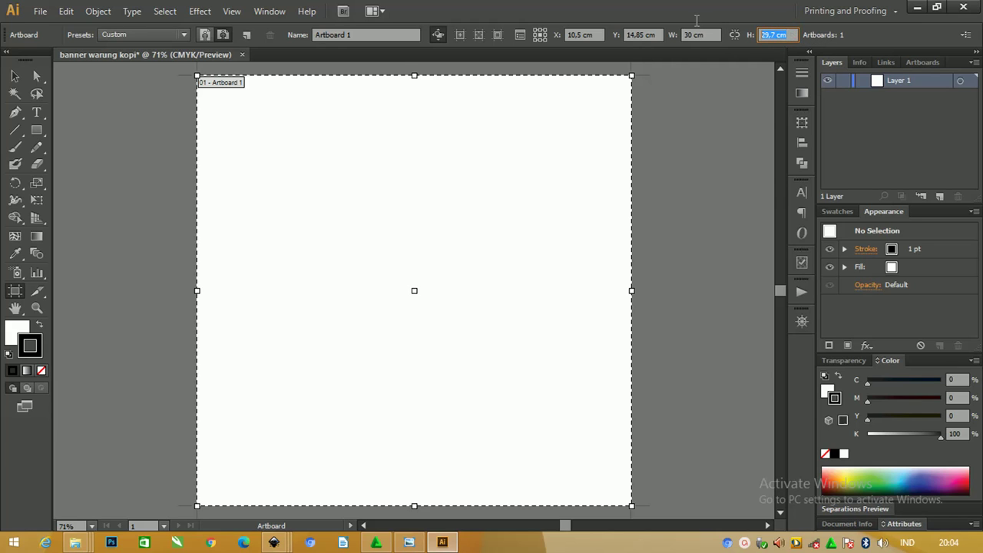
{"action": "type", "text": "10"}
{"action": "left_click", "coordinate": [15, 76]}
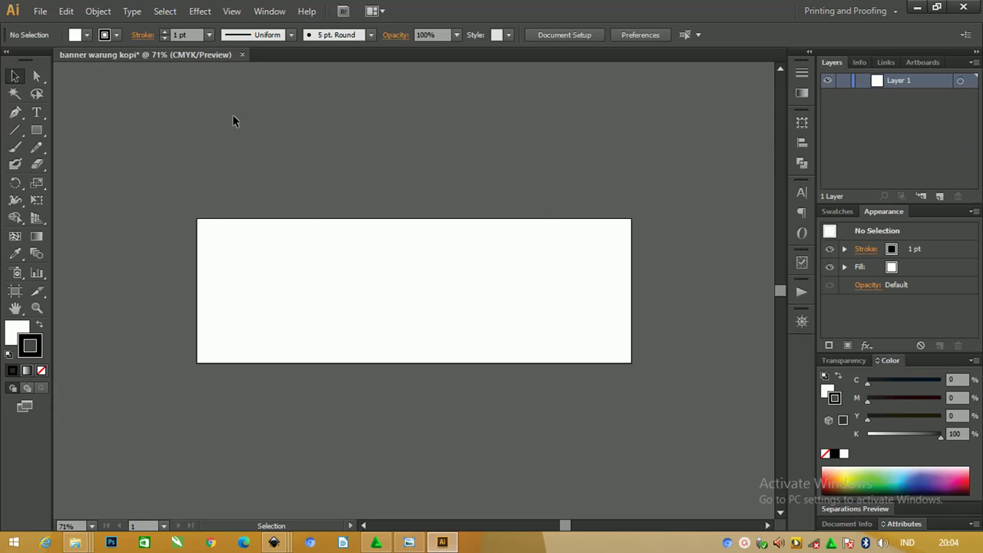
Draw a rectangle spanning the full 30 × 10 cm artboard and verify its size in Transform.
{"action": "left_click", "coordinate": [36, 136]}
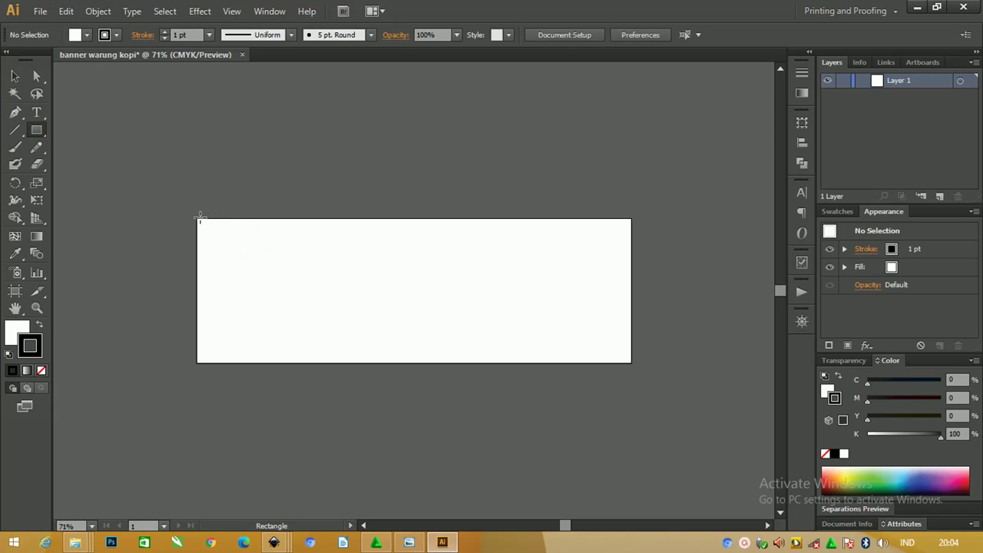
{"action": "left_click_drag", "start_coordinate": [198, 219], "coordinate": [631, 362]}
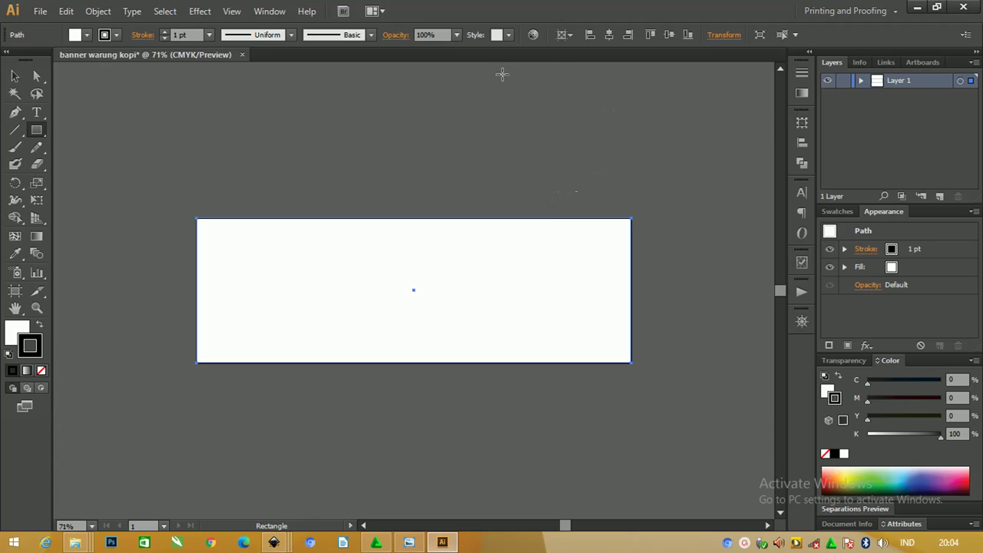
{"action": "left_click", "coordinate": [15, 75]}
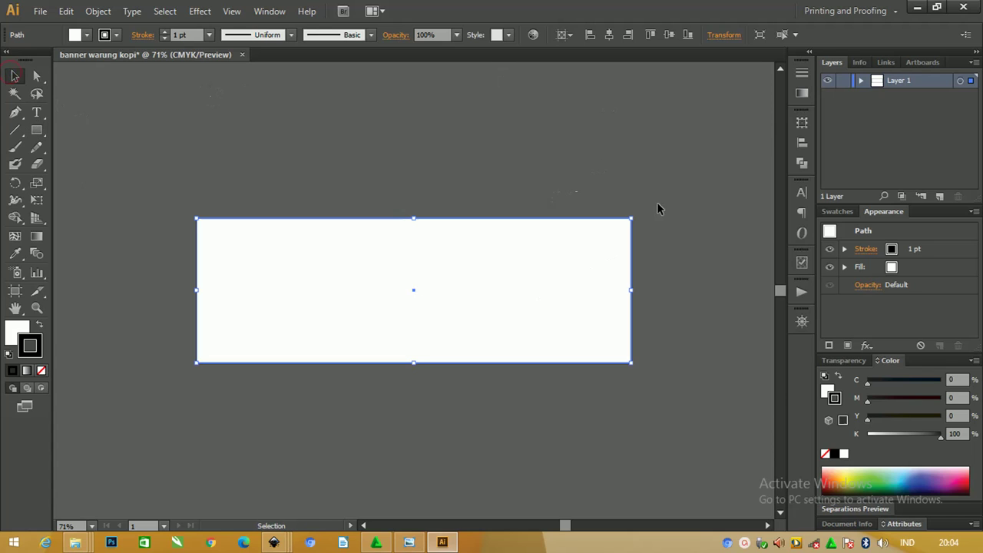
{"action": "left_click", "coordinate": [714, 37]}
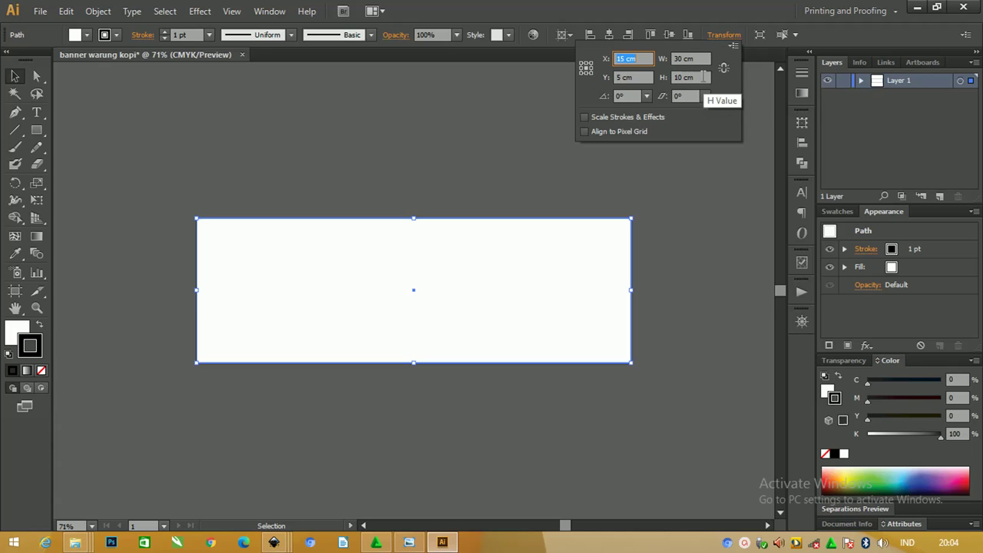
Rename the rectangle's sublayer in Layer 1 to 'regle'.
{"action": "left_click", "coordinate": [15, 79]}
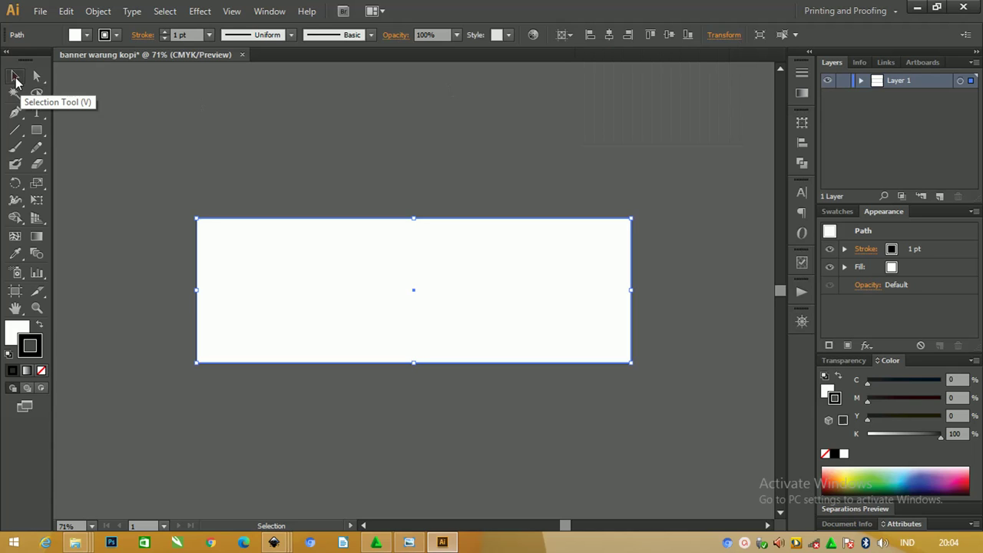
{"action": "left_click", "coordinate": [327, 147]}
{"action": "left_click", "coordinate": [451, 220]}
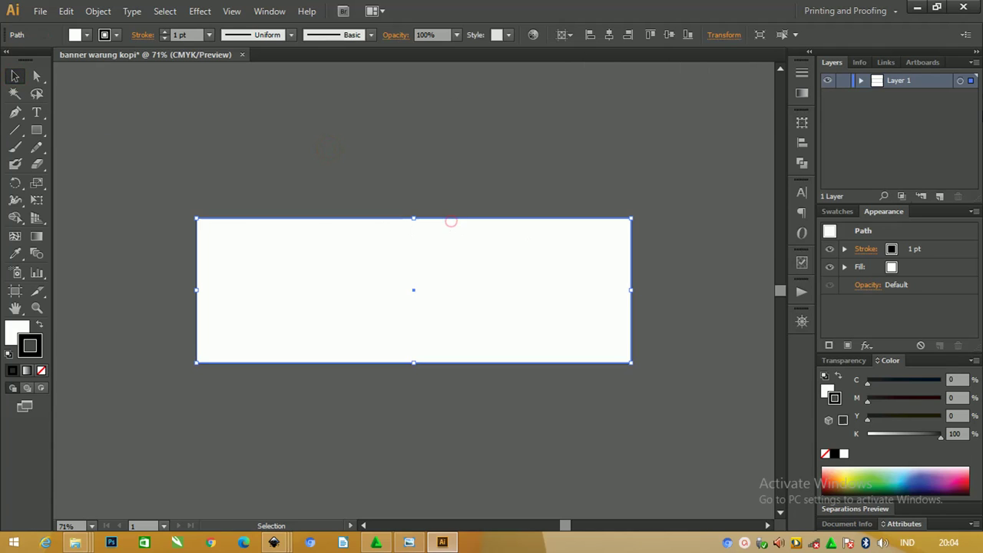
{"action": "left_click", "coordinate": [861, 80]}
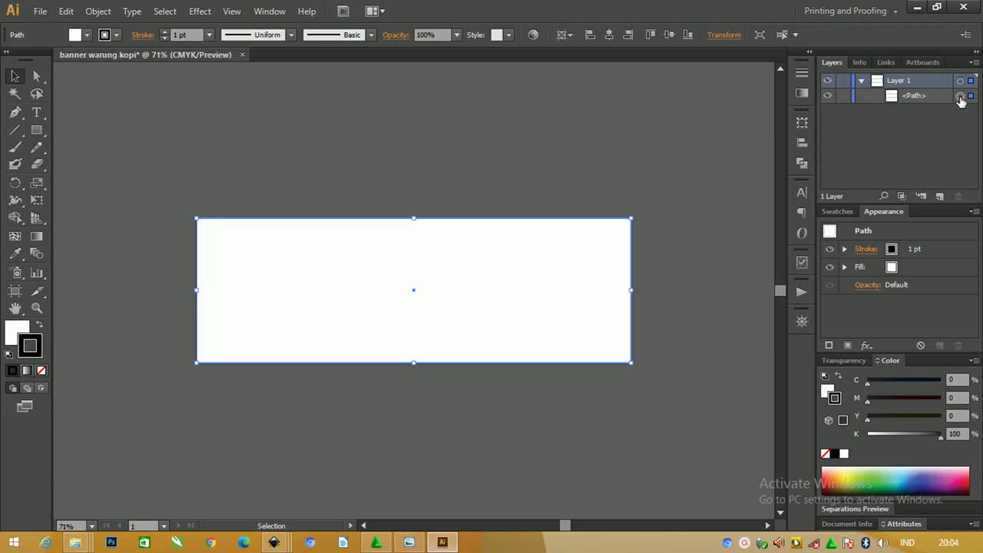
{"action": "double_click", "coordinate": [915, 96]}
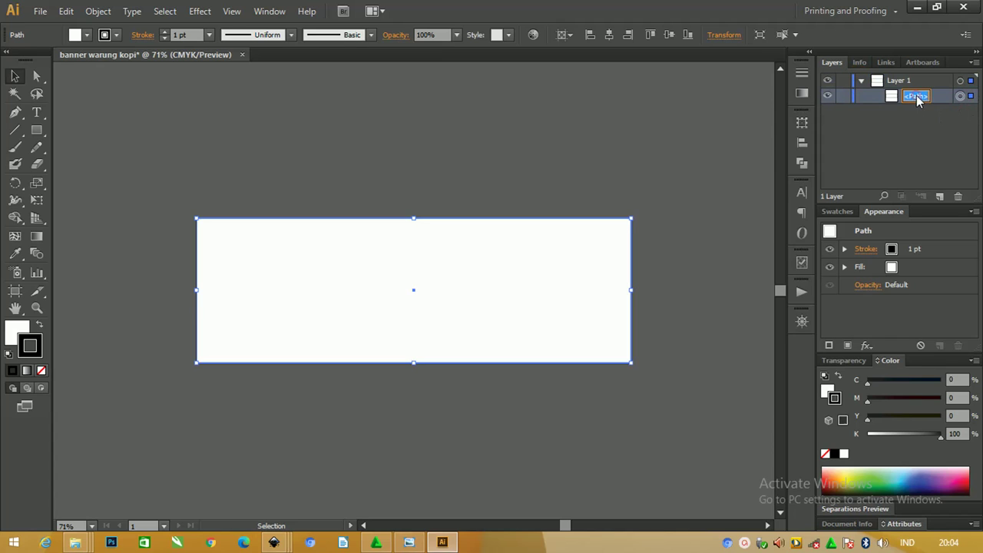
{"action": "type", "text": "re"}
{"action": "type", "text": "g"}
{"action": "type", "text": "le"}
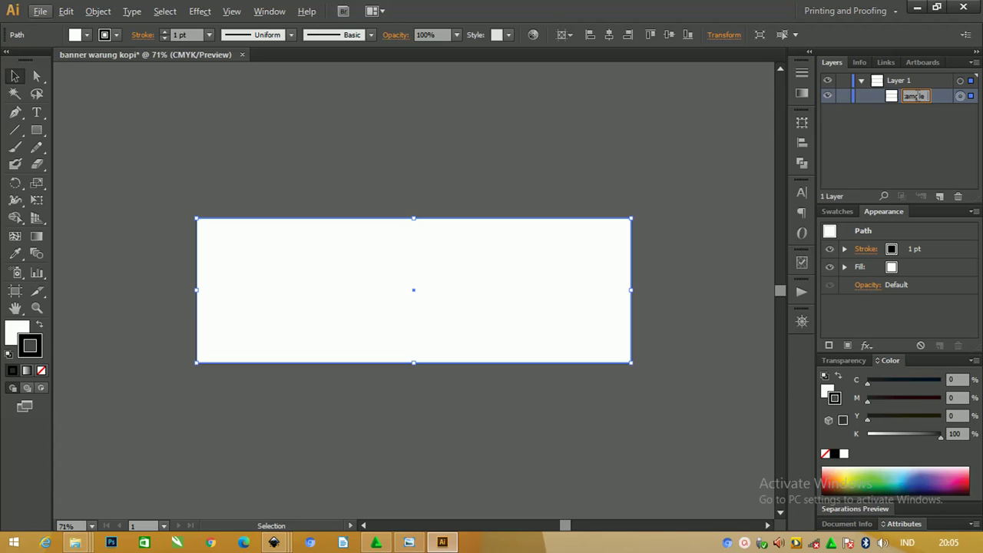
{"action": "key", "text": "Return"}
Duplicate the 'regle' rectangle by dragging it onto the New Layer button.
{"action": "left_click_drag", "start_coordinate": [917, 95], "coordinate": [941, 197]}
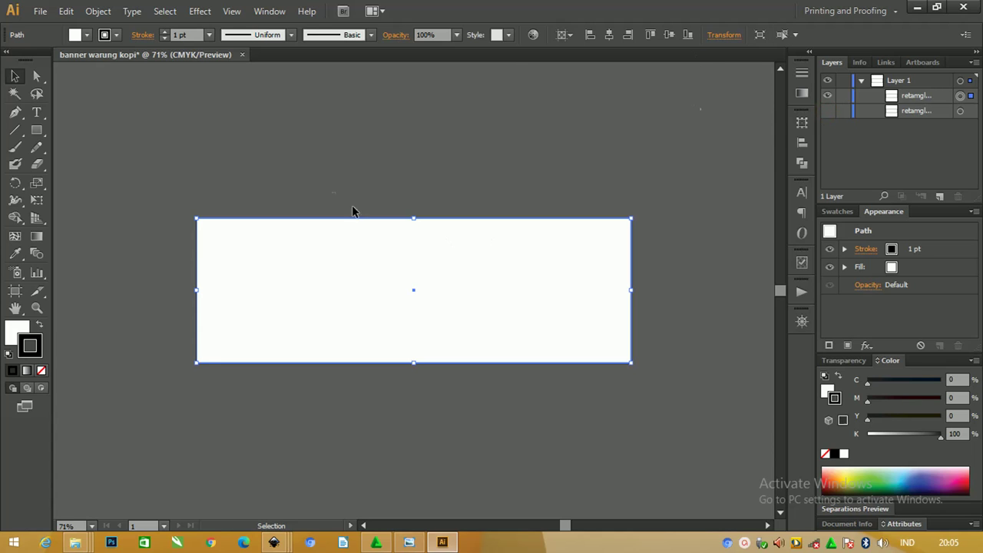
{"action": "left_click", "coordinate": [319, 155]}
{"action": "left_click", "coordinate": [322, 249]}
Delete the stray lone anchor point left by an accidental Pen click.
{"action": "left_click", "coordinate": [20, 114]}
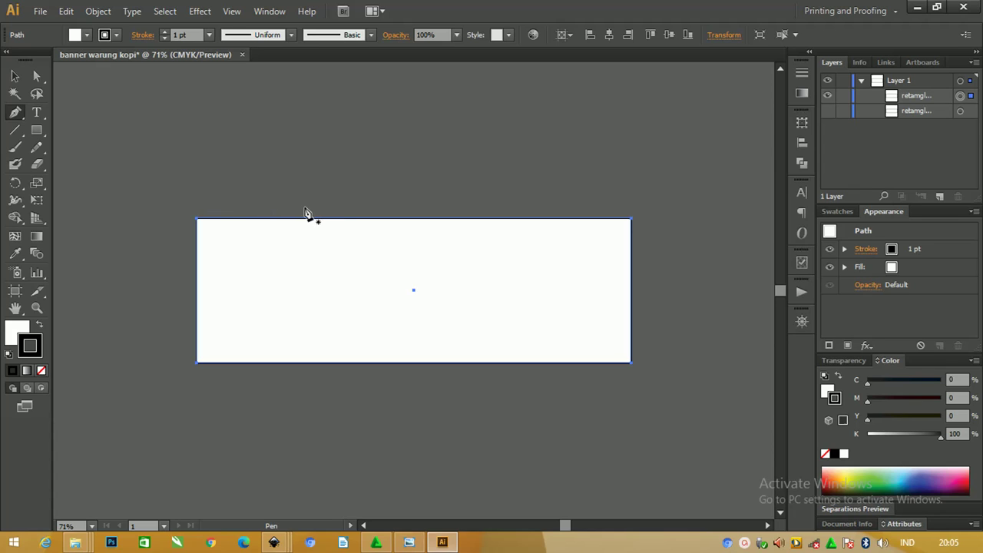
{"action": "left_click", "coordinate": [306, 208]}
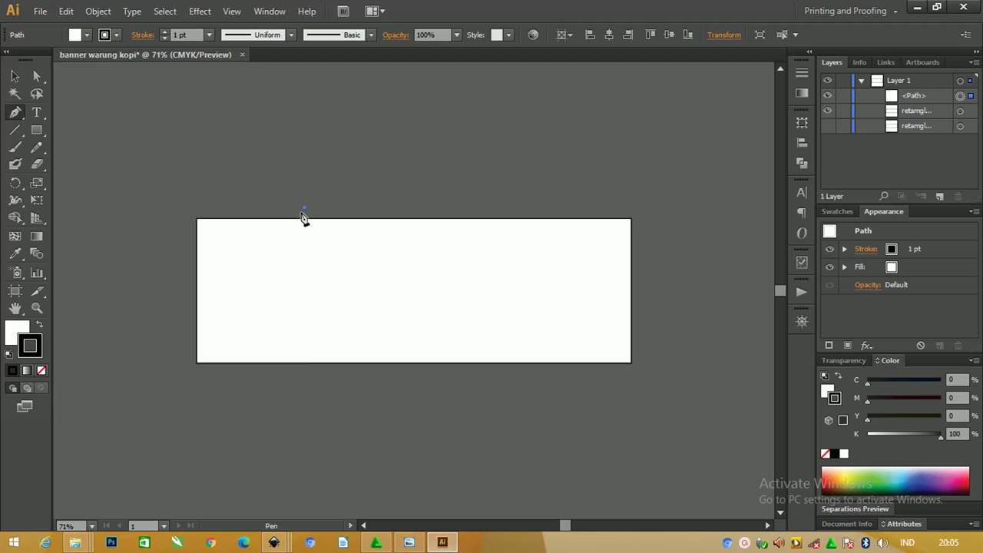
{"action": "key", "text": "v"}
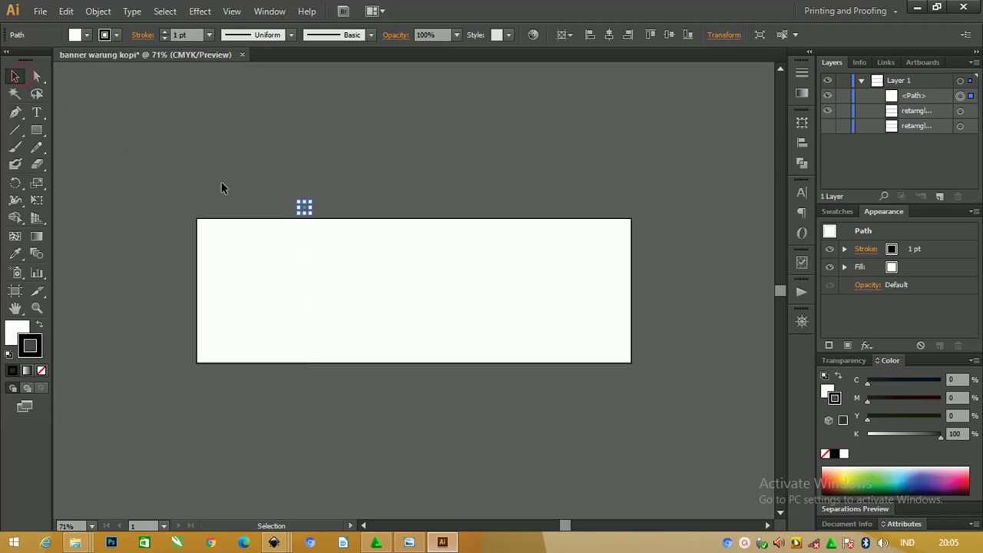
{"action": "key", "text": "Delete"}
Draw a straight vertical line from above to below the banner, then zoom in.
{"action": "left_click", "coordinate": [14, 113]}
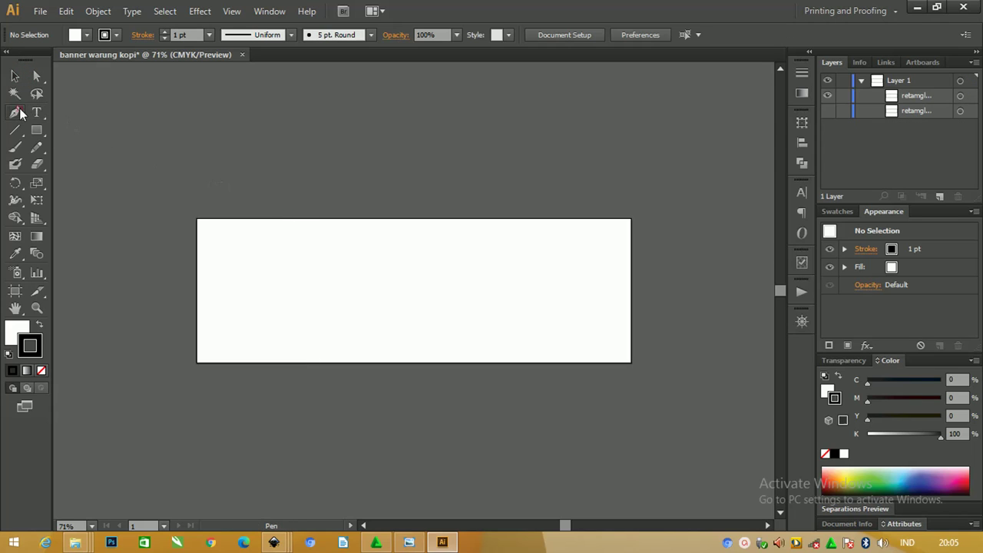
{"action": "left_click", "coordinate": [326, 211]}
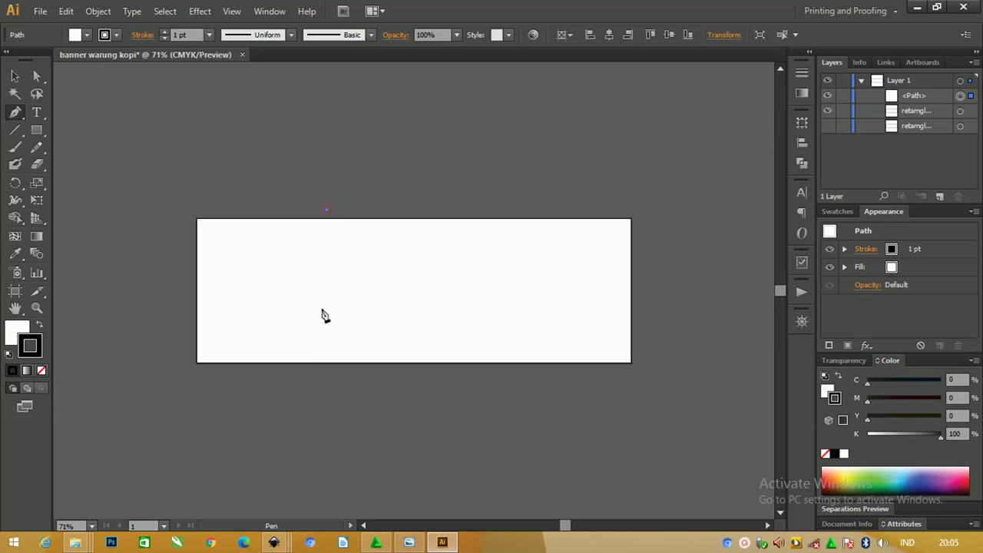
{"action": "left_click", "coordinate": [328, 378]}
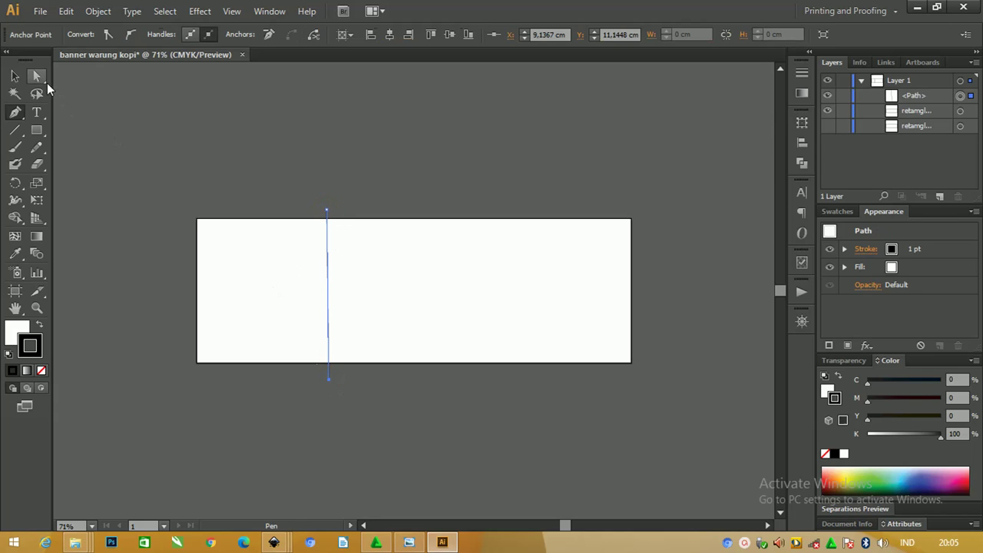
{"action": "left_click", "coordinate": [36, 76]}
{"action": "key", "text": "z"}
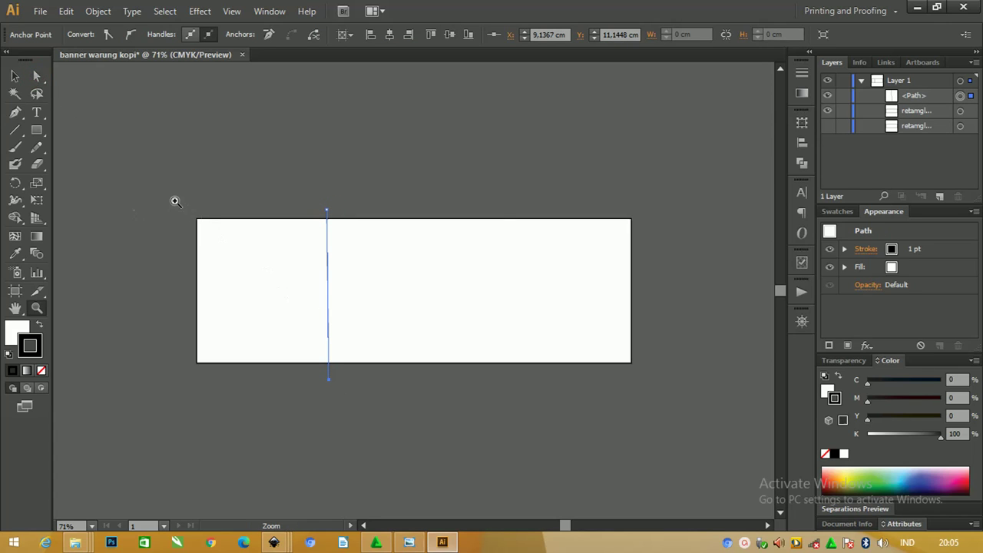
{"action": "left_click_drag", "start_coordinate": [174, 201], "coordinate": [624, 387]}
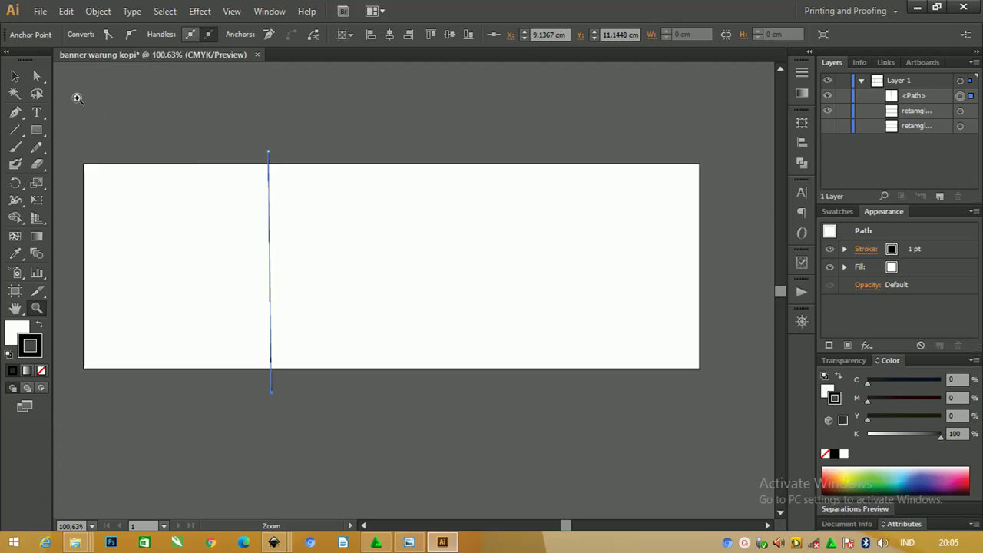
{"action": "left_click", "coordinate": [16, 77]}
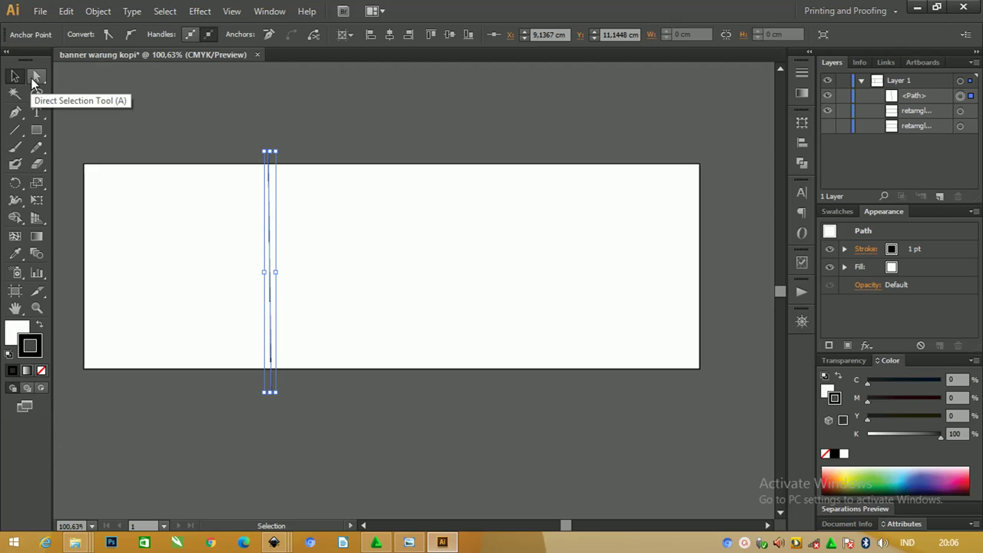
Convert the line's top anchor to smooth and bend the top into a curve.
{"action": "left_click", "coordinate": [34, 80]}
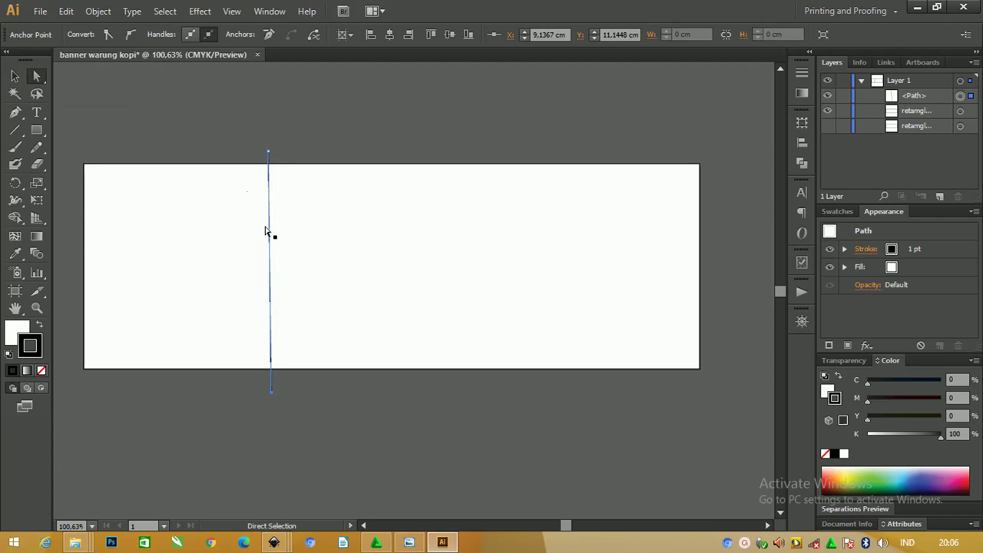
{"action": "left_click_drag", "start_coordinate": [269, 236], "coordinate": [294, 241]}
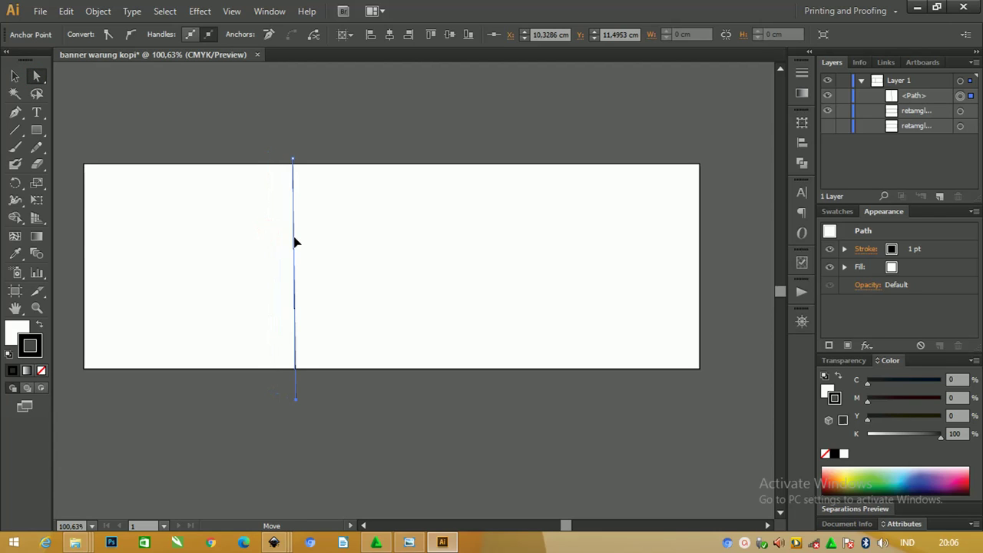
{"action": "key", "text": "v"}
{"action": "key", "text": "ctrl+z"}
{"action": "key", "text": "a"}
{"action": "left_click", "coordinate": [268, 152]}
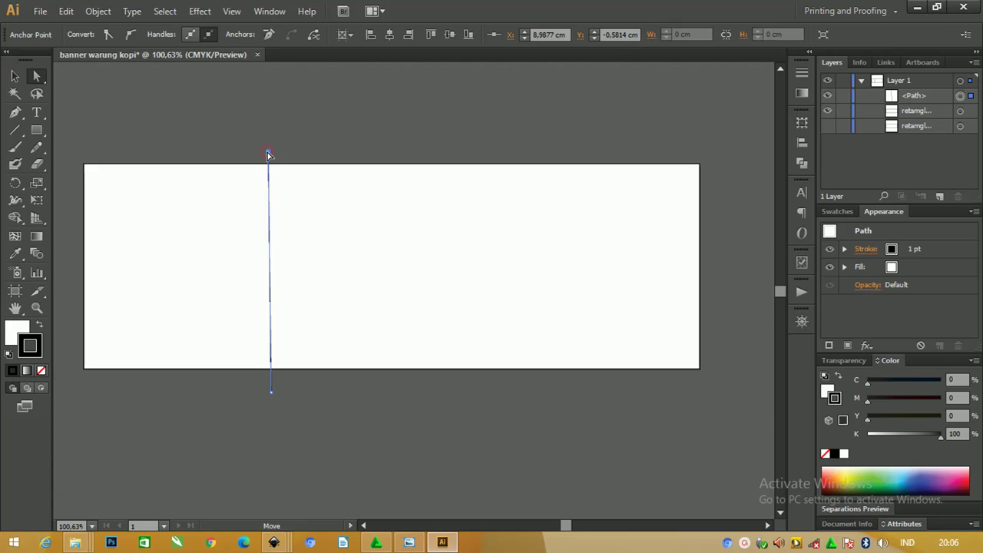
{"action": "left_click", "coordinate": [131, 34]}
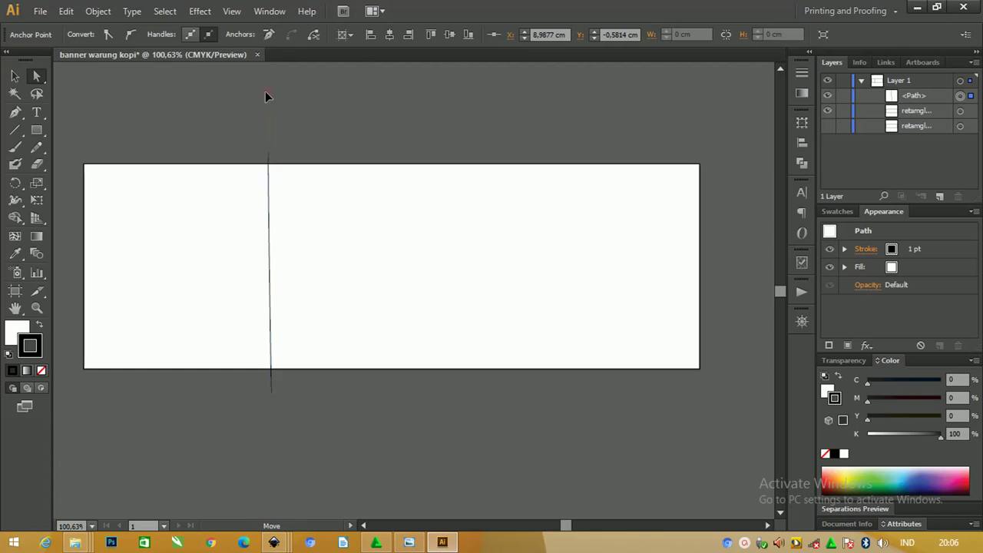
{"action": "left_click_drag", "start_coordinate": [269, 93], "coordinate": [318, 130]}
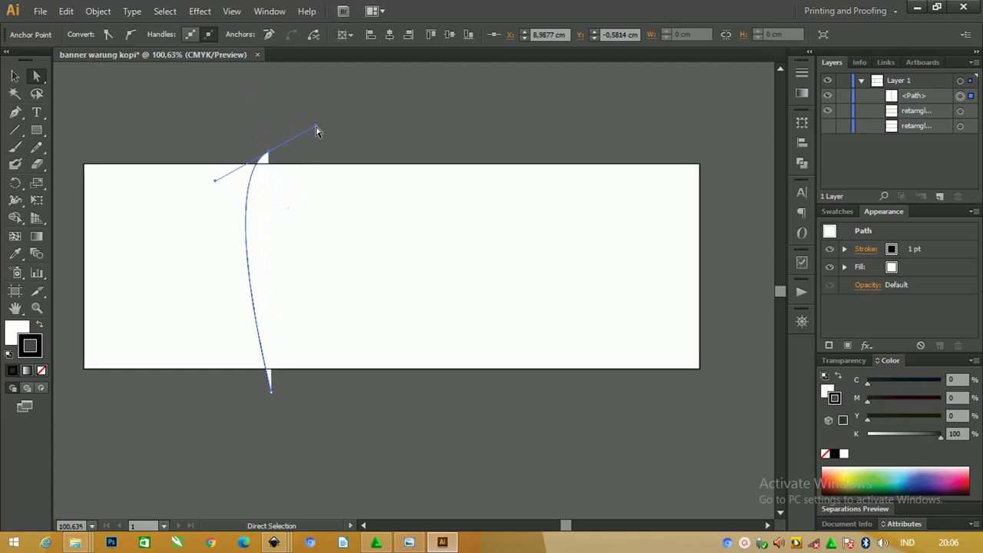
Convert the bottom anchor to smooth, bend the lower part, and set Fill to None.
{"action": "left_click", "coordinate": [271, 391]}
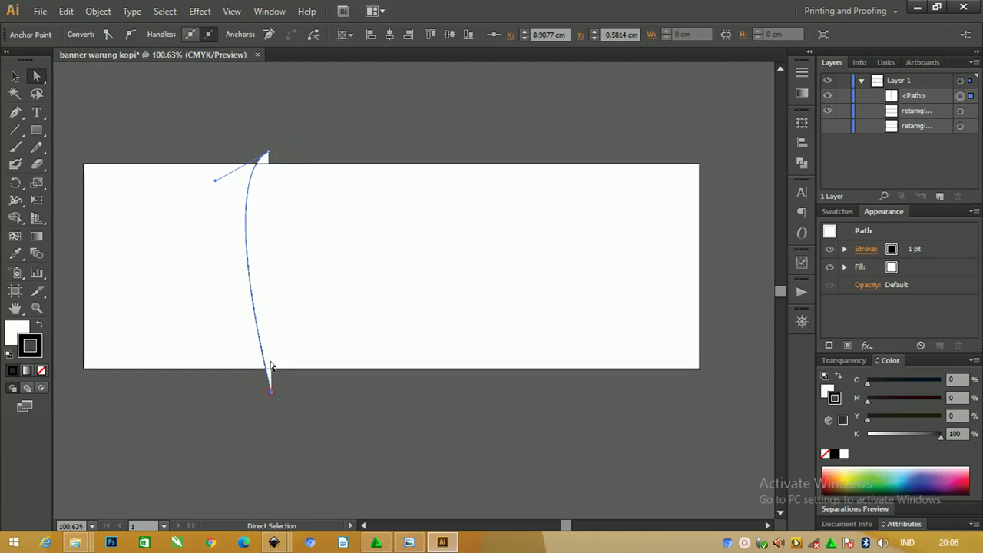
{"action": "left_click", "coordinate": [133, 33]}
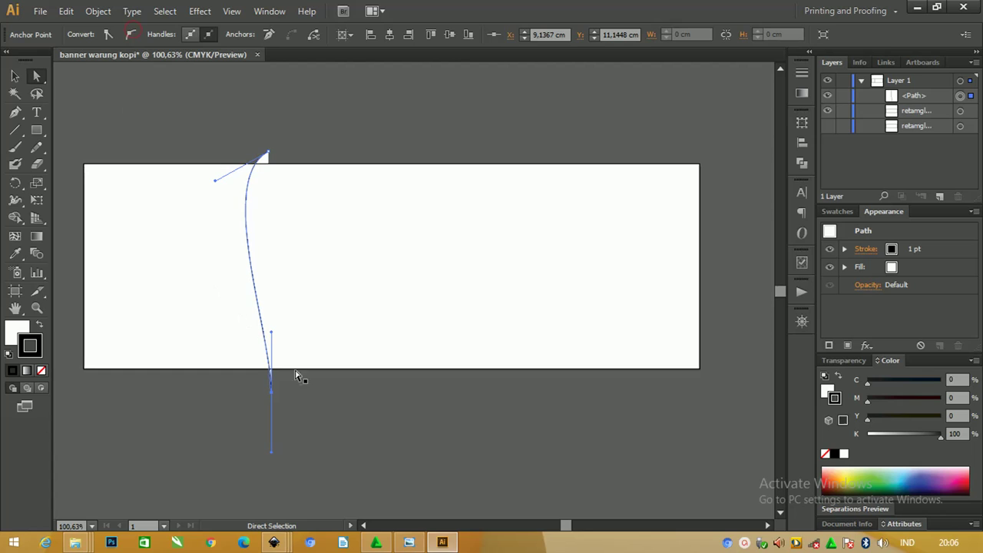
{"action": "left_click_drag", "start_coordinate": [272, 332], "coordinate": [300, 339]}
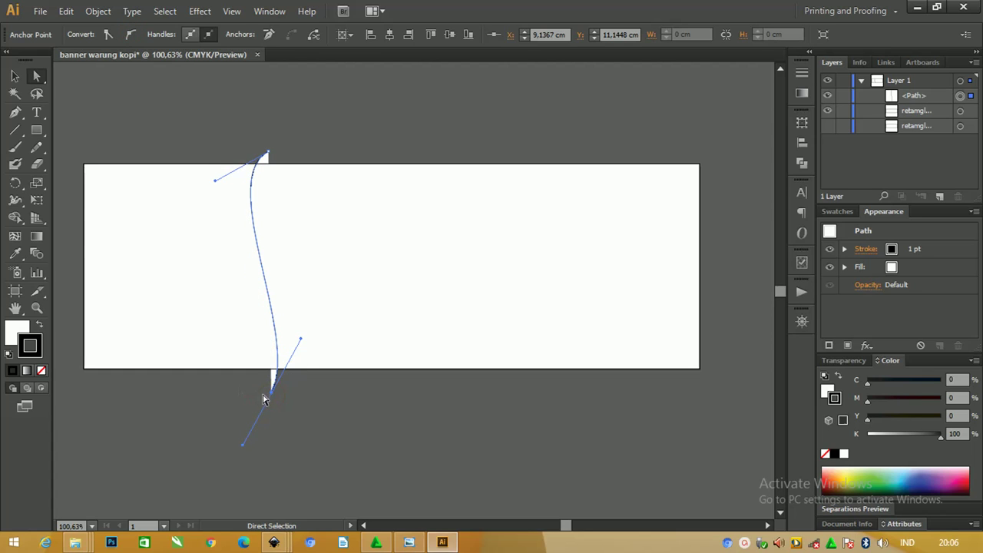
{"action": "left_click_drag", "start_coordinate": [273, 396], "coordinate": [239, 393]}
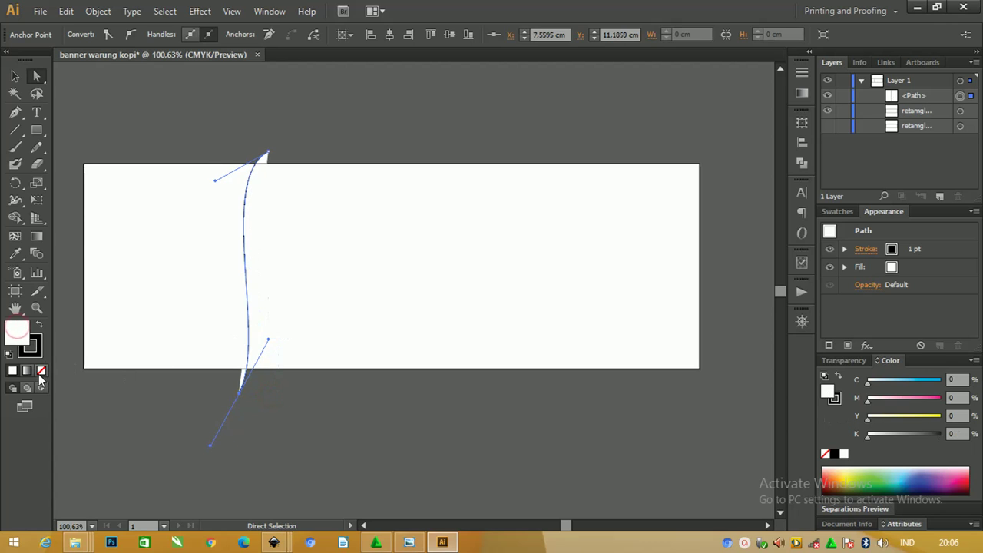
{"action": "left_click", "coordinate": [42, 371]}
Fine-tune the top and bottom anchors into a gentle S-curve.
{"action": "left_click_drag", "start_coordinate": [215, 180], "coordinate": [178, 201]}
{"action": "left_click", "coordinate": [239, 394]}
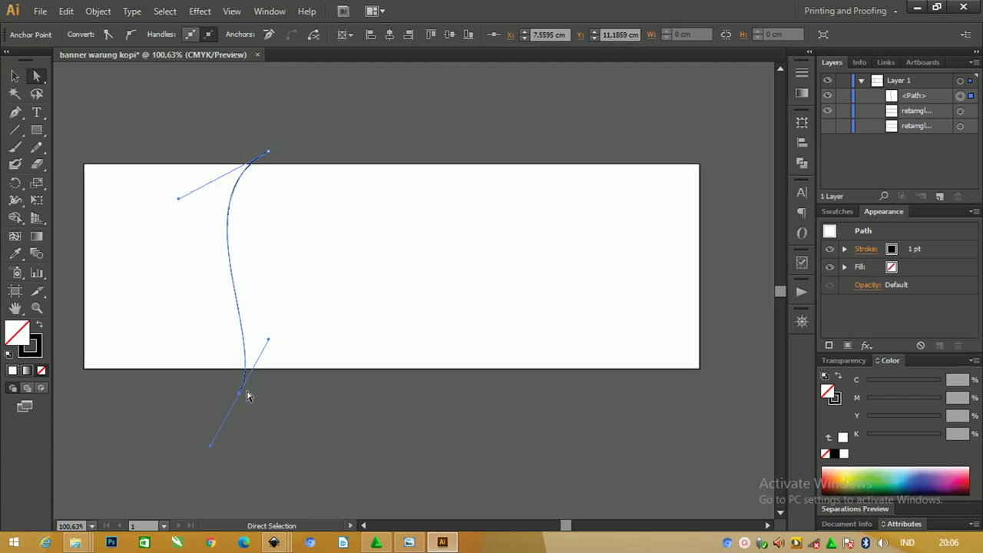
{"action": "left_click_drag", "start_coordinate": [239, 394], "coordinate": [230, 388]}
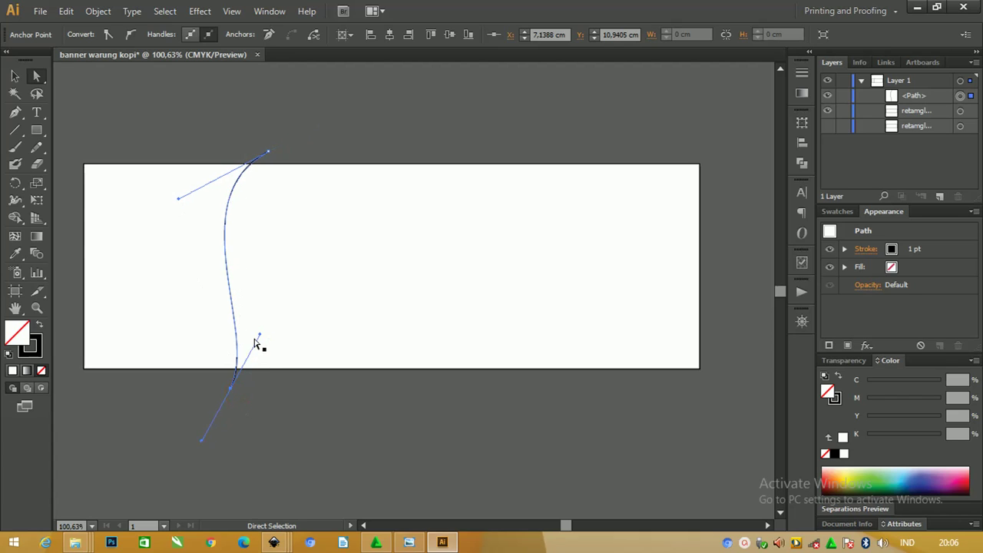
{"action": "left_click_drag", "start_coordinate": [261, 338], "coordinate": [274, 342]}
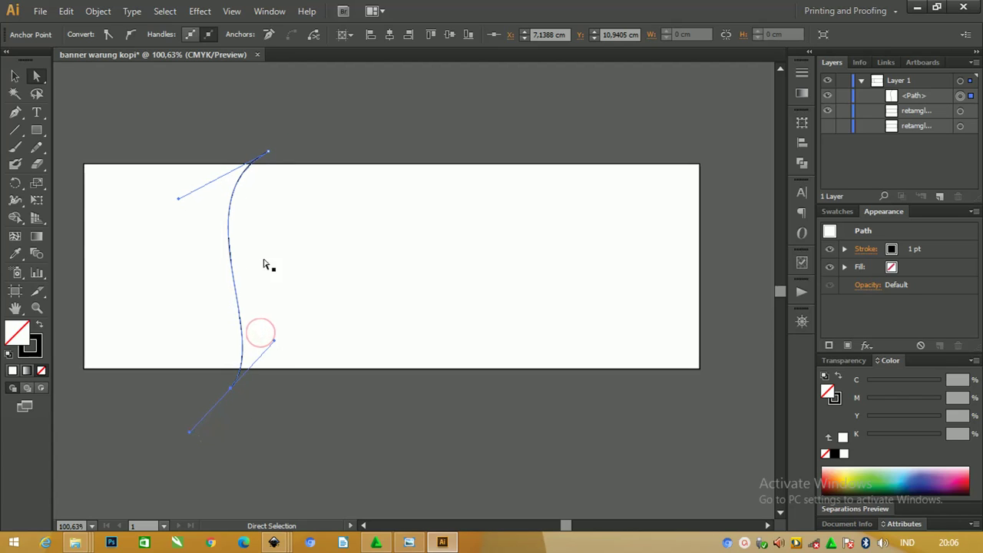
{"action": "left_click_drag", "start_coordinate": [269, 157], "coordinate": [259, 157]}
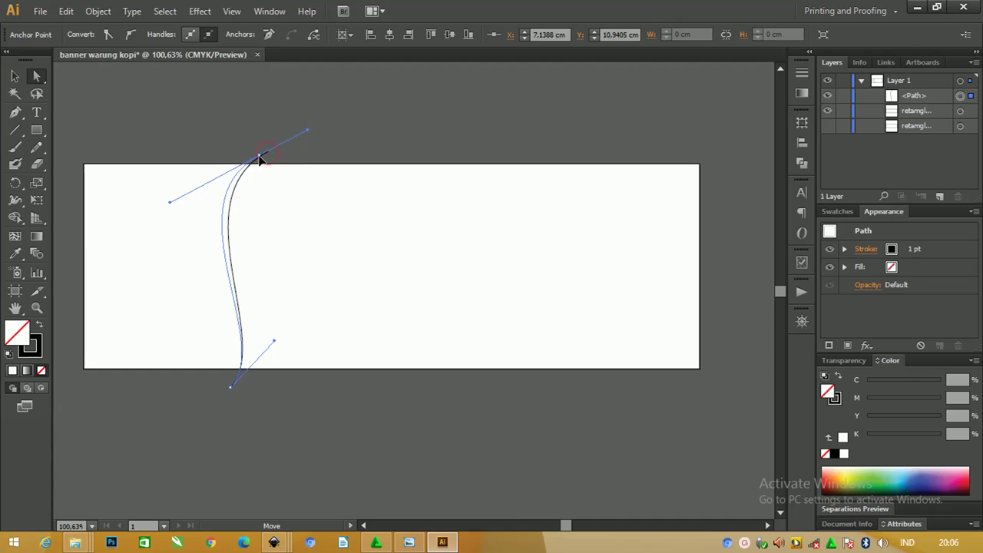
{"action": "left_click", "coordinate": [16, 76]}
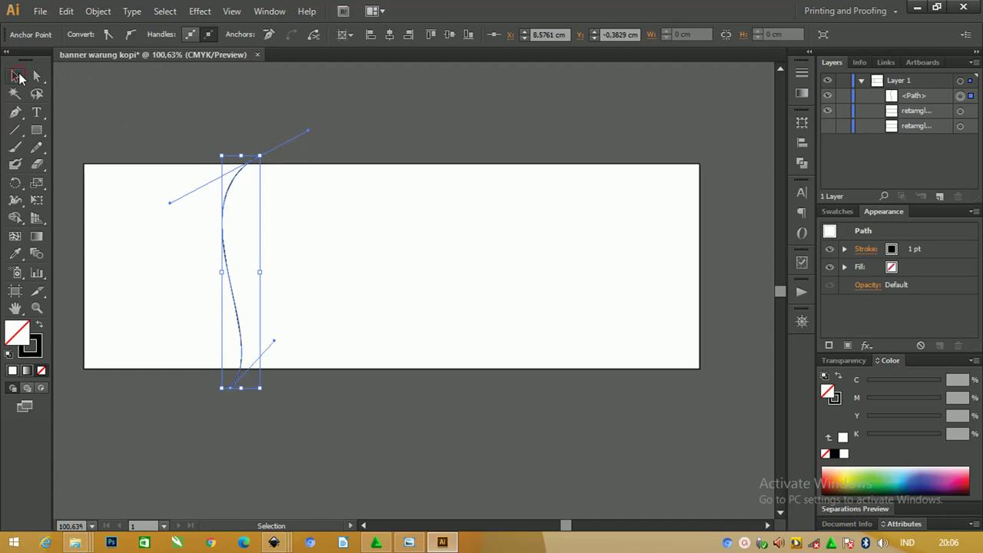
Reflect the curve across the vertical axis and reshape its lower end into an S.
{"action": "right_click", "coordinate": [226, 194]}
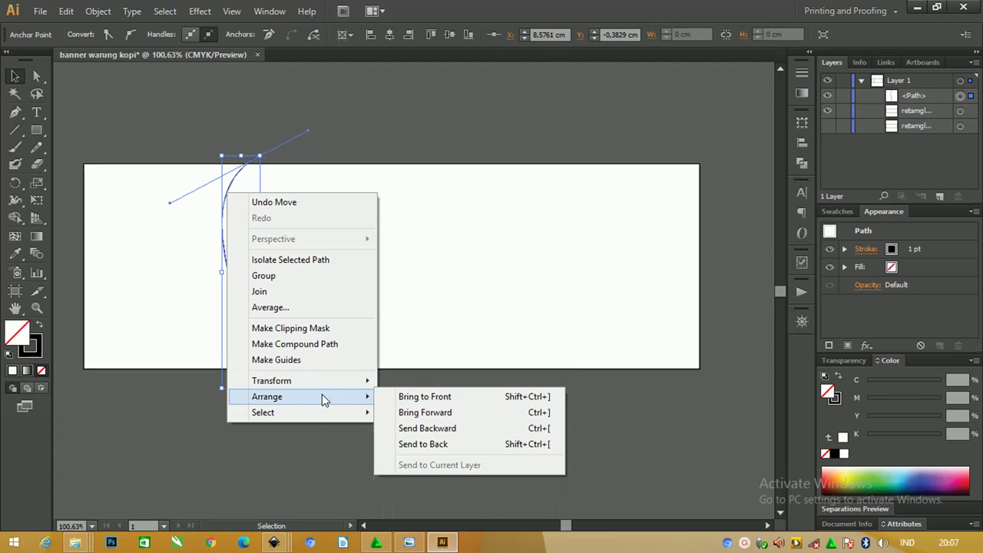
{"action": "mouse_move", "coordinate": [272, 380]}
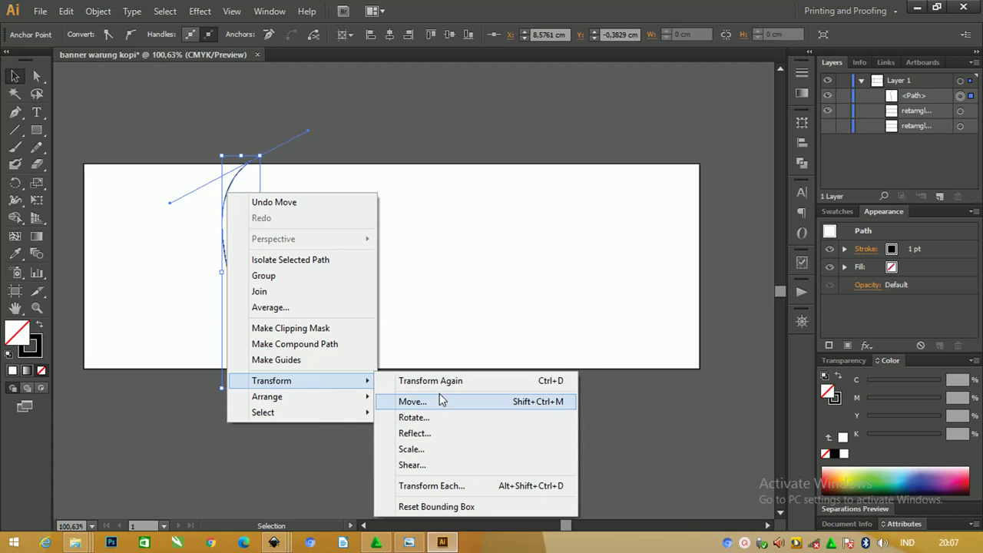
{"action": "left_click", "coordinate": [435, 432]}
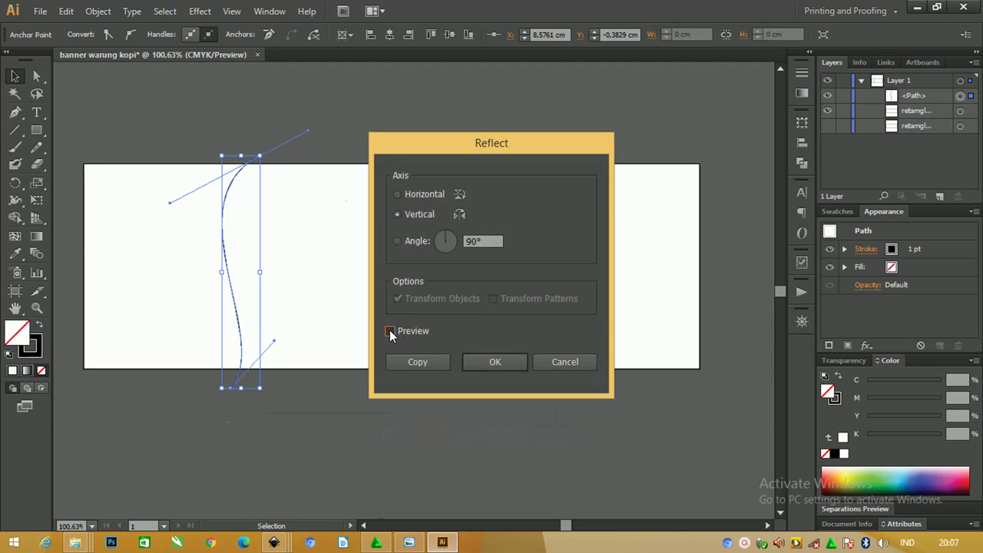
{"action": "left_click", "coordinate": [390, 331]}
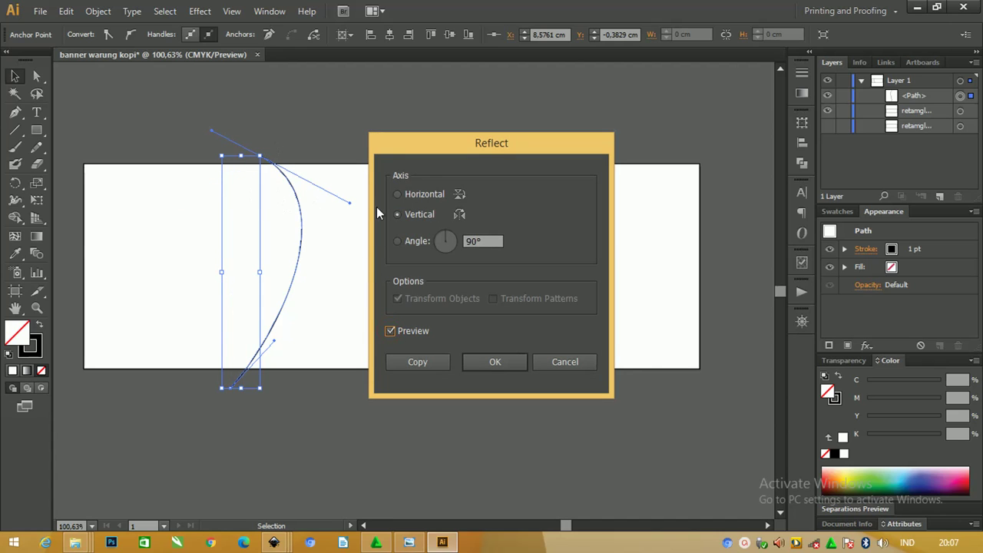
{"action": "left_click", "coordinate": [487, 361]}
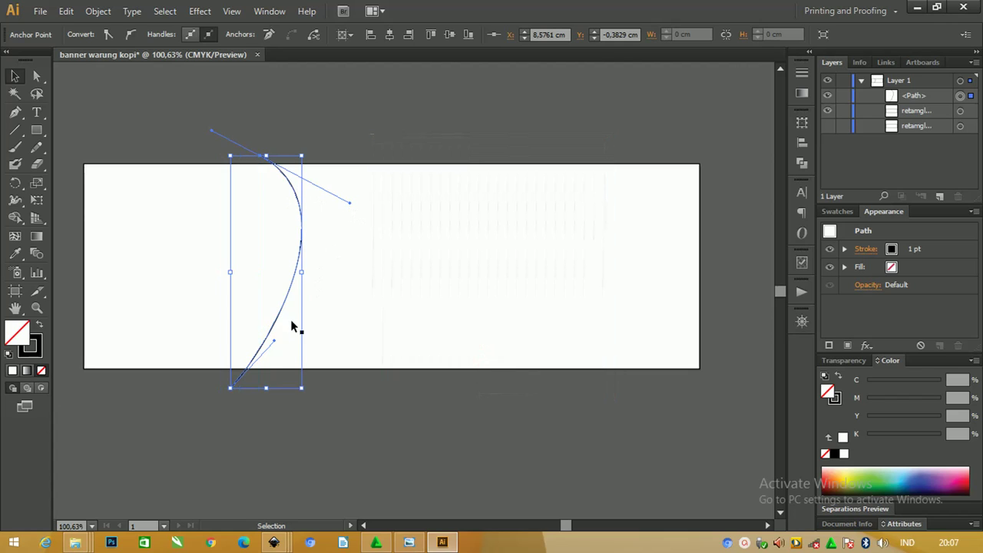
{"action": "left_click_drag", "start_coordinate": [273, 343], "coordinate": [164, 321]}
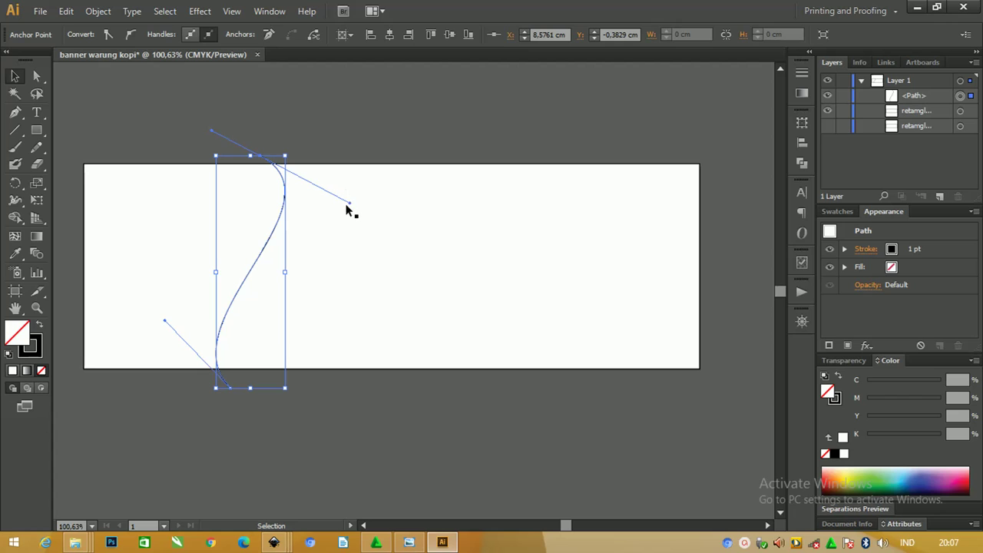
Re-angle the curve's upper handle and reposition its top and bottom anchors.
{"action": "left_click_drag", "start_coordinate": [350, 207], "coordinate": [288, 193]}
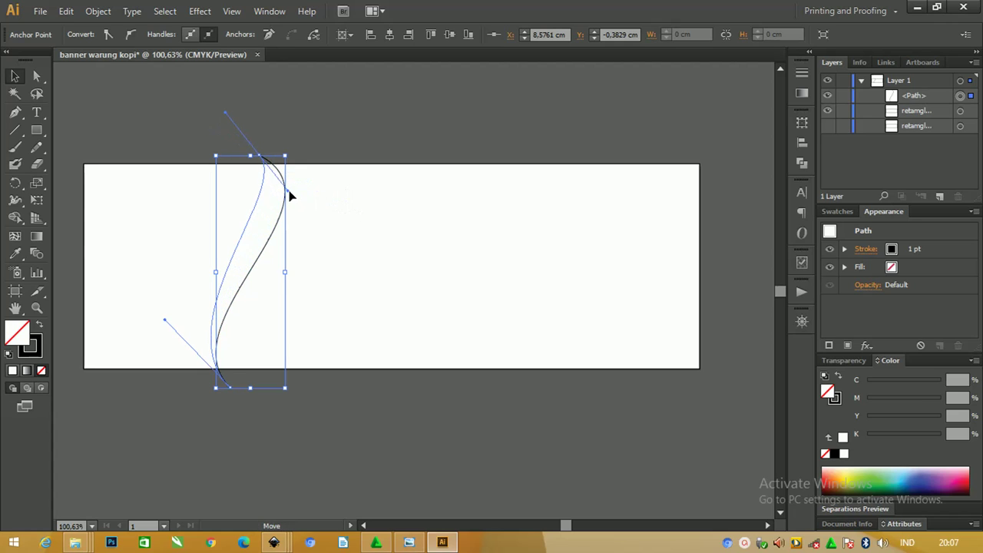
{"action": "left_click_drag", "start_coordinate": [244, 375], "coordinate": [248, 394]}
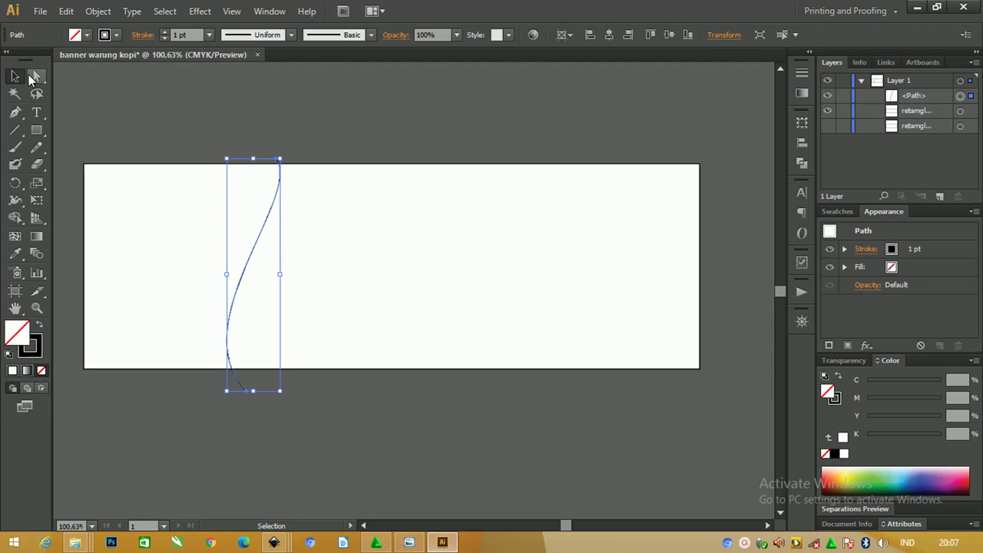
{"action": "left_click", "coordinate": [36, 76]}
{"action": "left_click_drag", "start_coordinate": [277, 164], "coordinate": [232, 156]}
{"action": "left_click", "coordinate": [226, 398]}
{"action": "left_click_drag", "start_coordinate": [227, 398], "coordinate": [230, 388]}
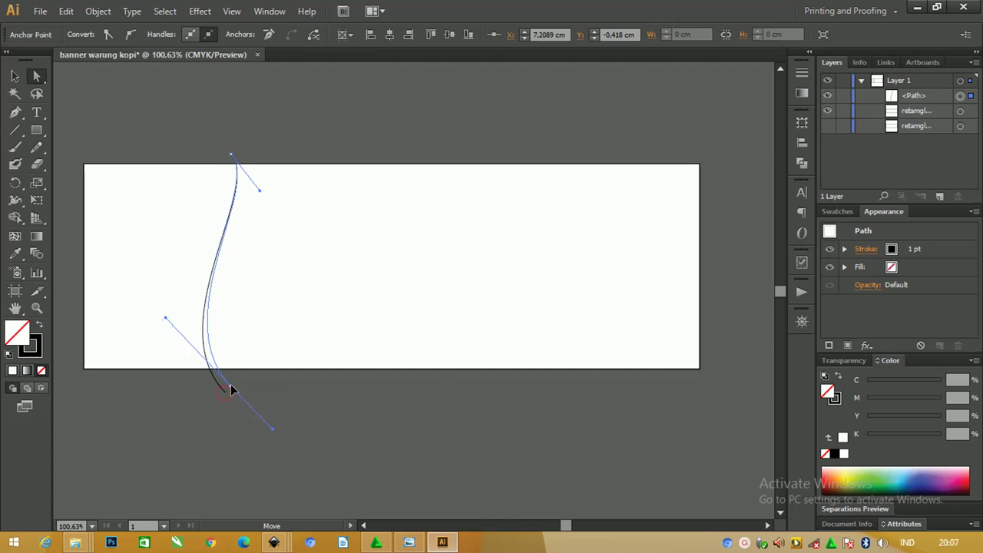
{"action": "left_click", "coordinate": [162, 321]}
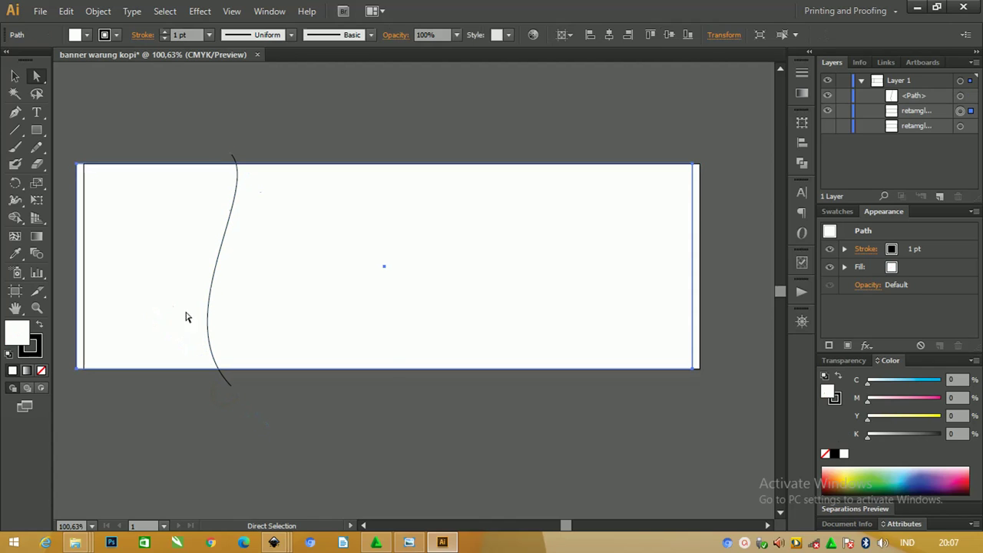
Refine the lower bend, top point and bottom bend into a smoother S-sweep.
{"action": "left_click", "coordinate": [213, 290]}
{"action": "left_click", "coordinate": [212, 288]}
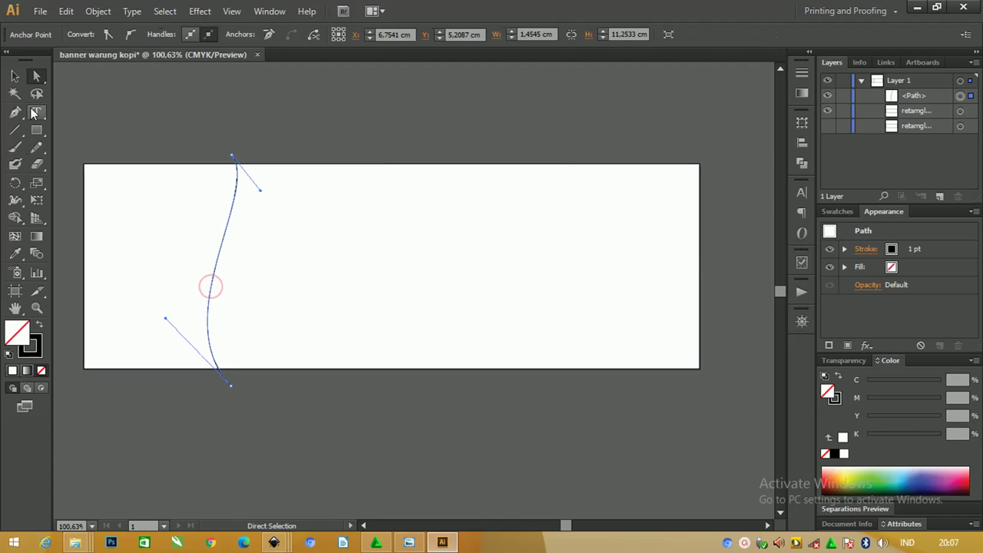
{"action": "left_click", "coordinate": [230, 383]}
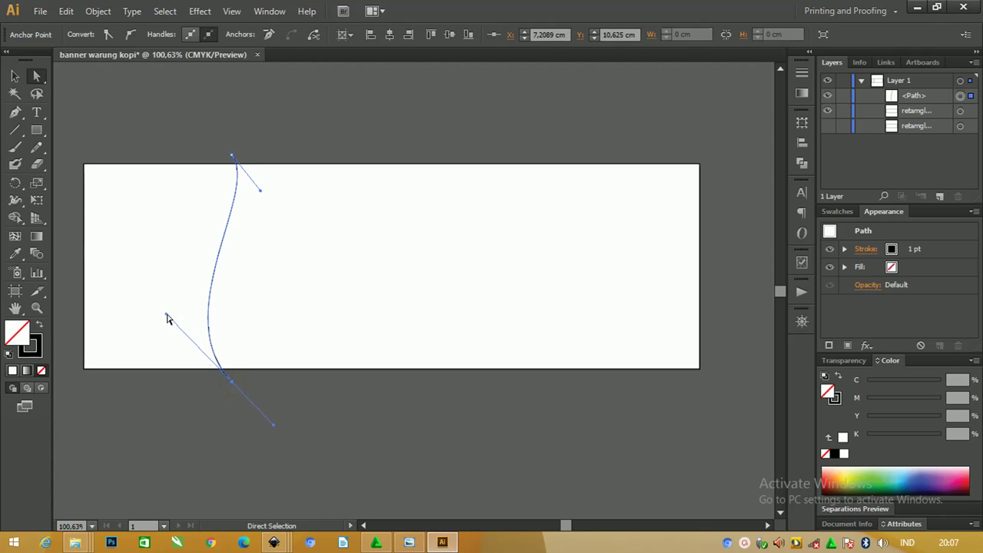
{"action": "left_click_drag", "start_coordinate": [166, 316], "coordinate": [136, 332]}
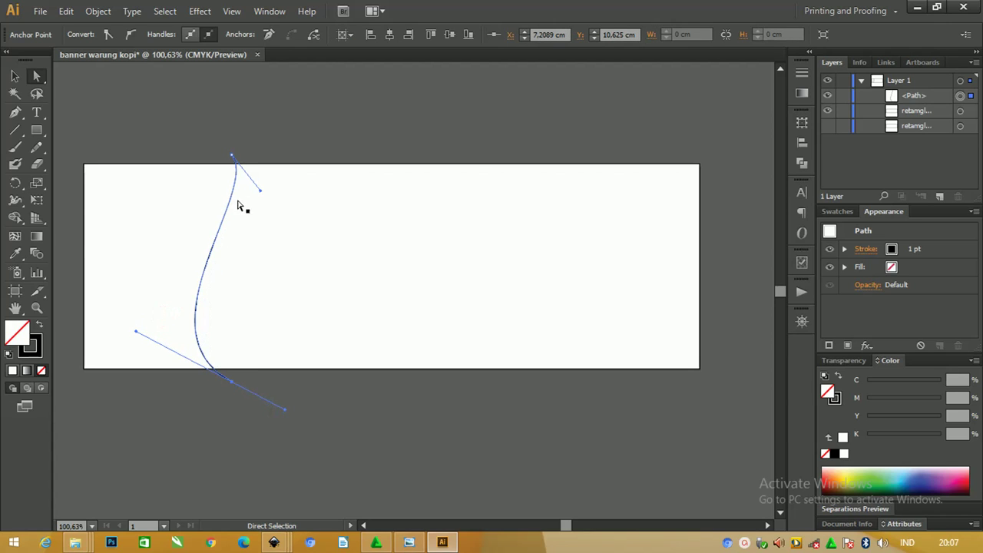
{"action": "left_click_drag", "start_coordinate": [231, 156], "coordinate": [226, 158]}
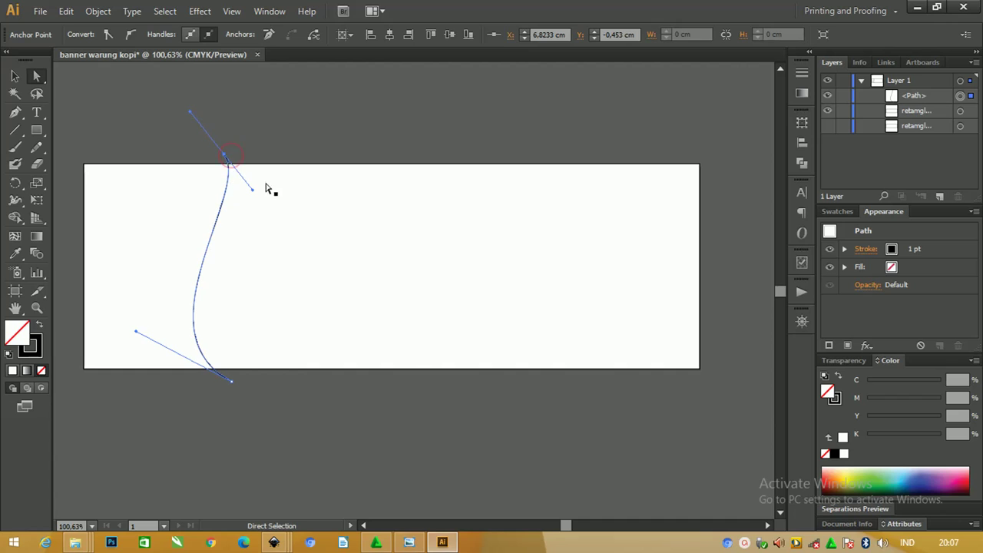
{"action": "left_click_drag", "start_coordinate": [254, 192], "coordinate": [266, 177]}
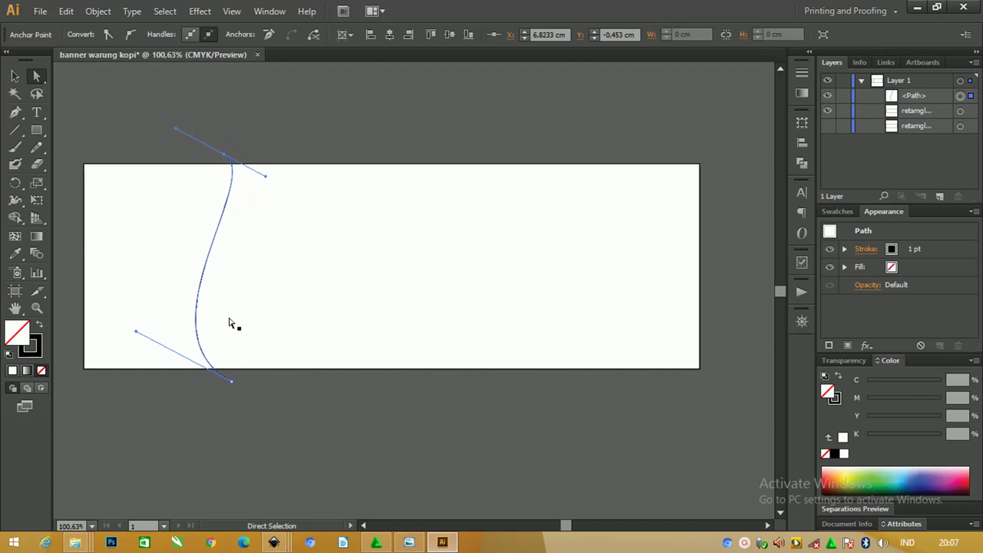
{"action": "left_click_drag", "start_coordinate": [232, 380], "coordinate": [281, 399]}
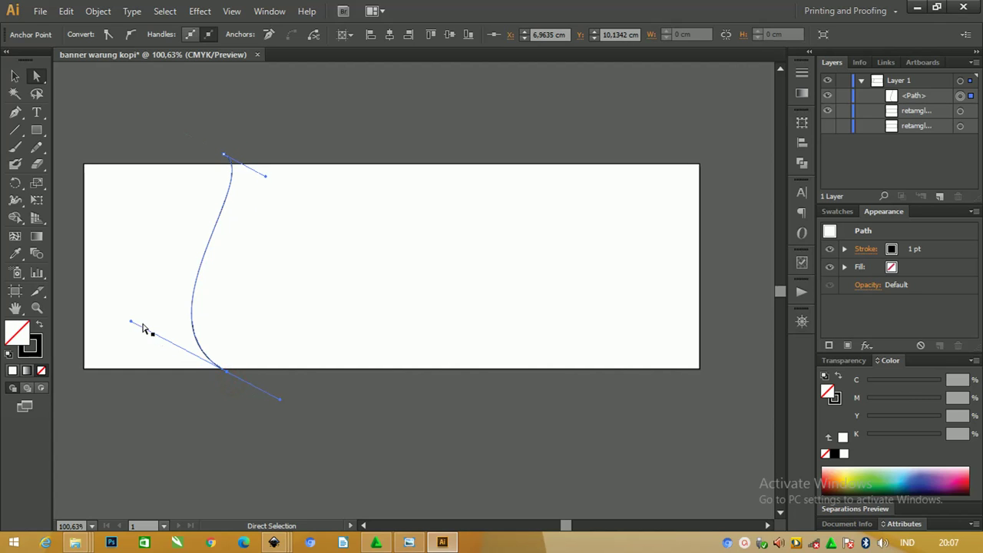
{"action": "left_click_drag", "start_coordinate": [130, 321], "coordinate": [147, 319]}
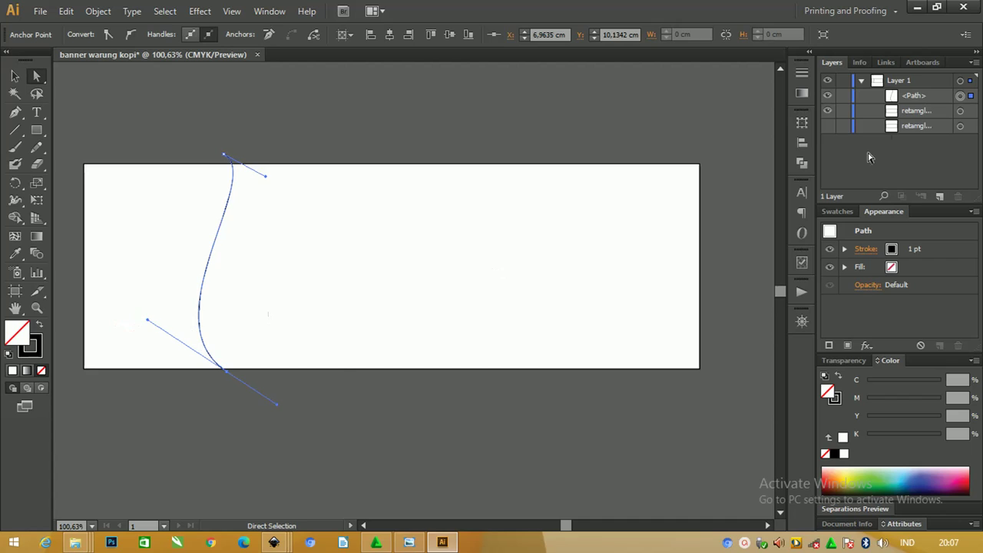
{"action": "left_click", "coordinate": [925, 97]}
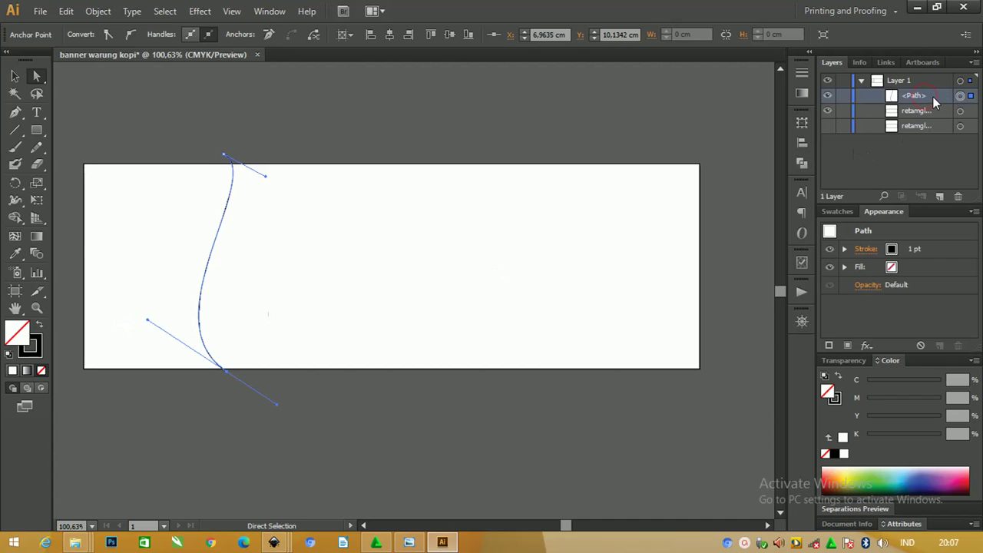
Duplicate the curve and rotate the copy slightly clockwise beside the original.
{"action": "left_click_drag", "start_coordinate": [934, 97], "coordinate": [941, 193]}
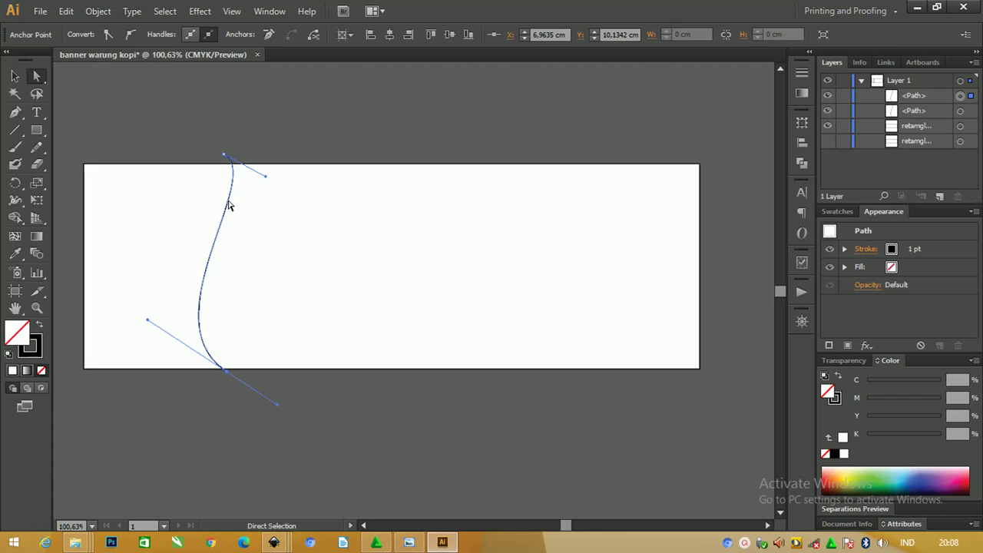
{"action": "left_click", "coordinate": [15, 76]}
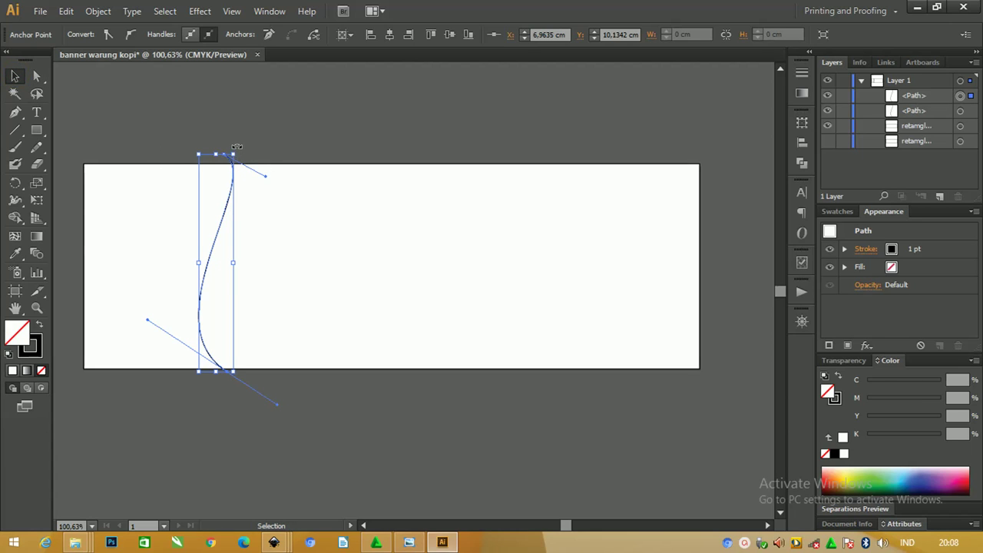
{"action": "left_click_drag", "start_coordinate": [240, 149], "coordinate": [243, 158]}
Check the copied curve, then marquee-select both curves and the banner rectangle.
{"action": "key", "text": "a"}
{"action": "key", "text": "ctrl+equal"}
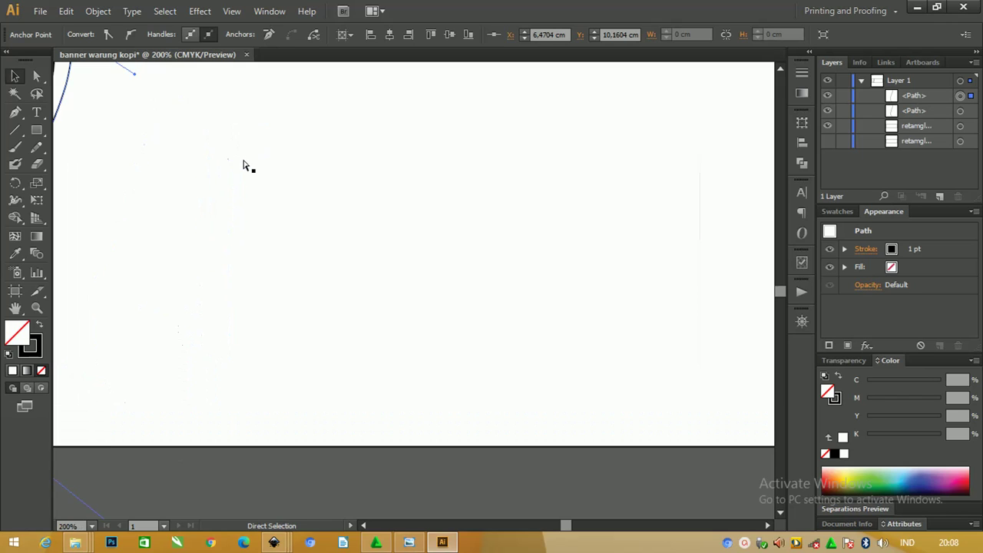
{"action": "key", "text": "v"}
{"action": "key", "text": "ctrl+minus"}
{"action": "left_click_drag", "start_coordinate": [259, 139], "coordinate": [268, 143]}
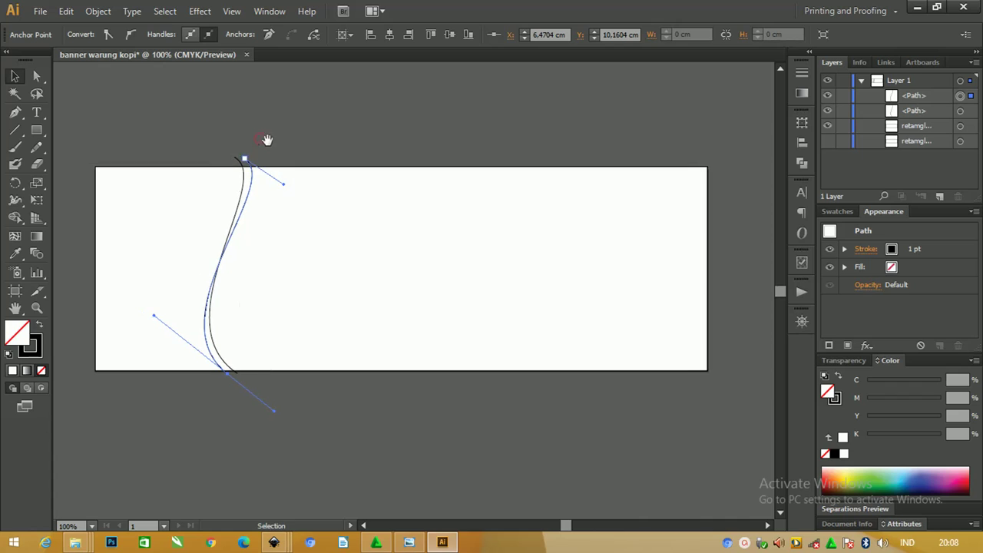
{"action": "left_click", "coordinate": [264, 141]}
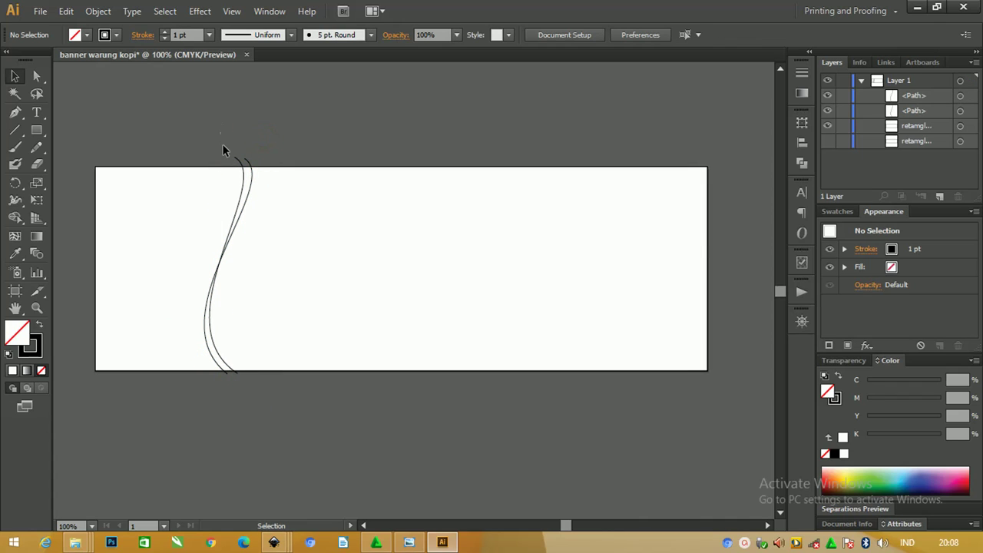
{"action": "left_click", "coordinate": [240, 167]}
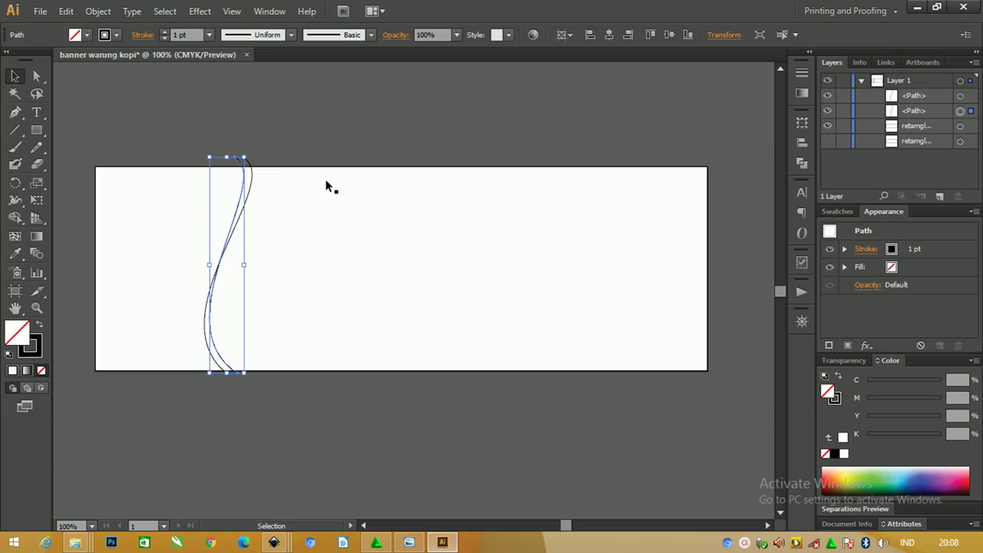
{"action": "left_click", "coordinate": [281, 172]}
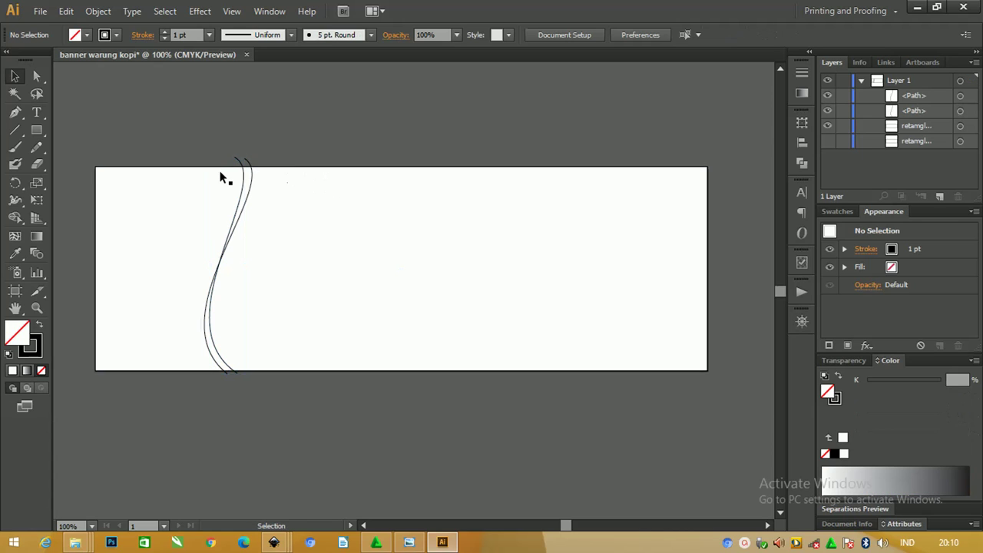
{"action": "left_click_drag", "start_coordinate": [187, 121], "coordinate": [272, 208]}
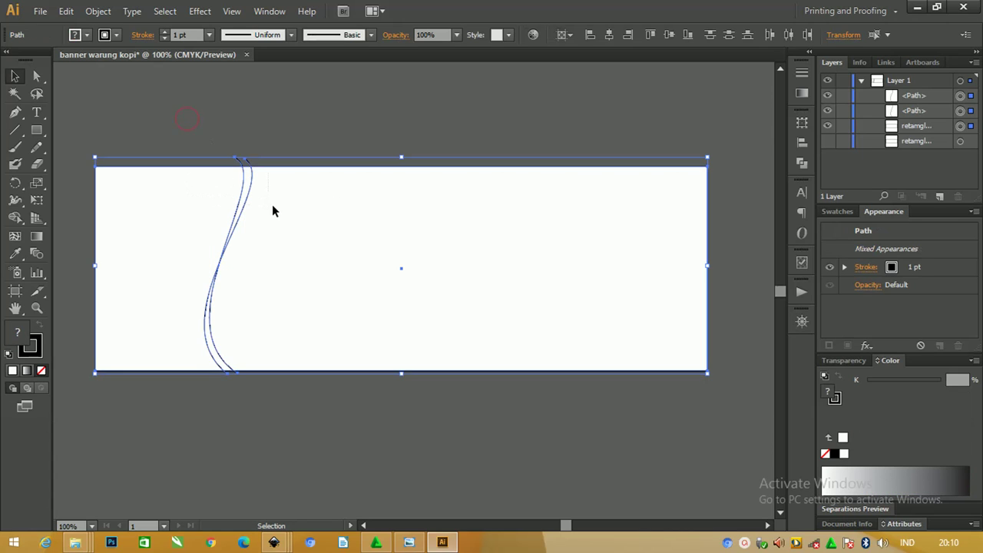
Divide the rectangle along both curves with Pathfinder and bring up the group's context menu.
{"action": "left_click", "coordinate": [801, 163]}
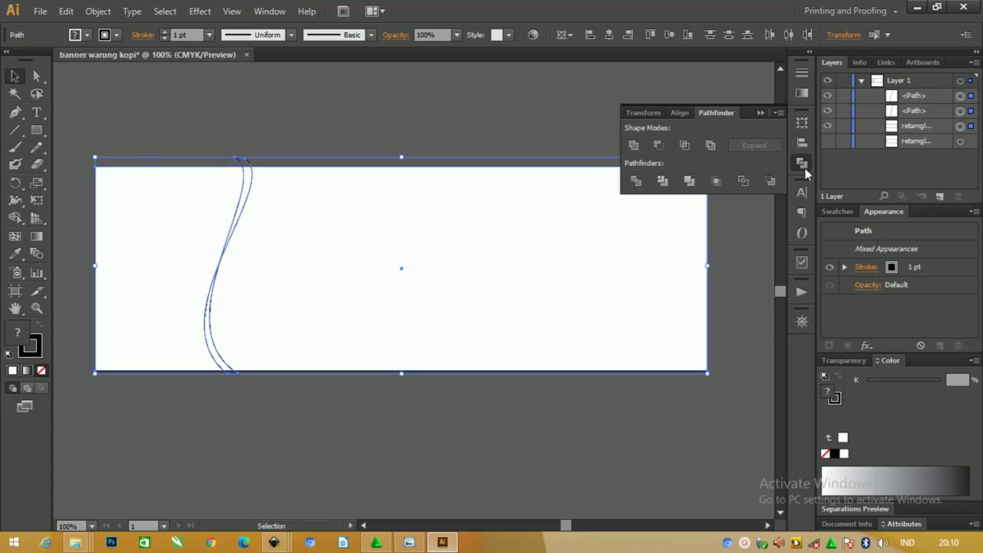
{"action": "left_click", "coordinate": [270, 12]}
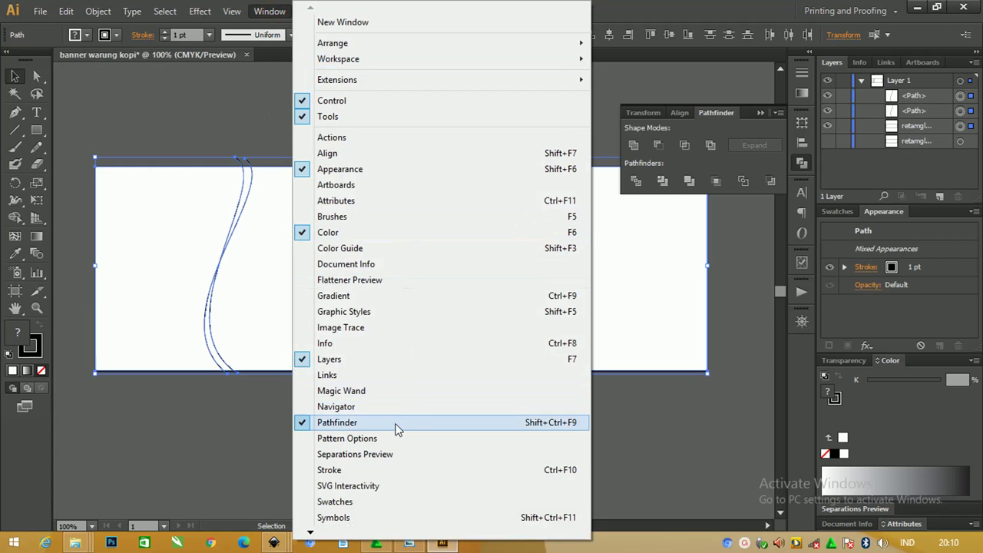
{"action": "left_click", "coordinate": [734, 133]}
{"action": "left_click", "coordinate": [636, 180]}
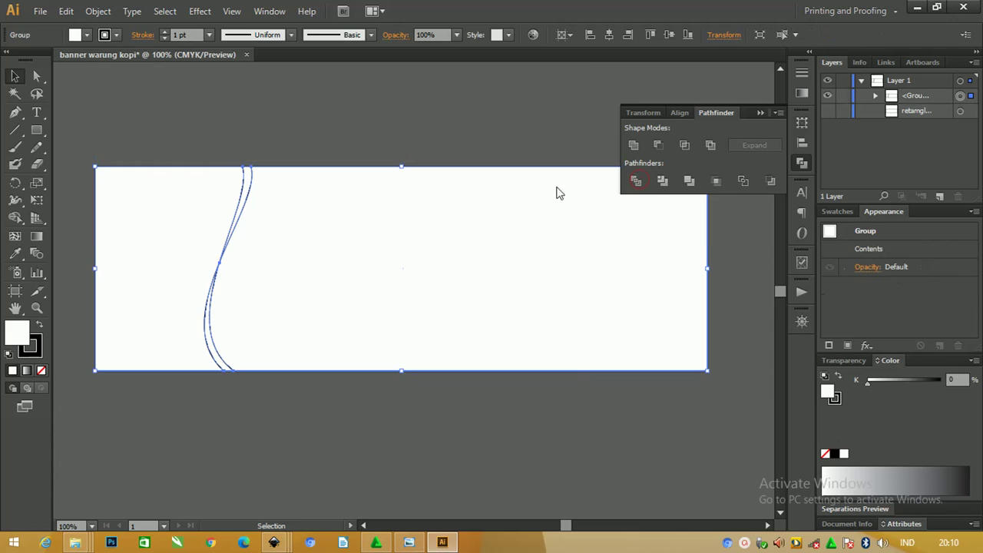
{"action": "right_click", "coordinate": [258, 214]}
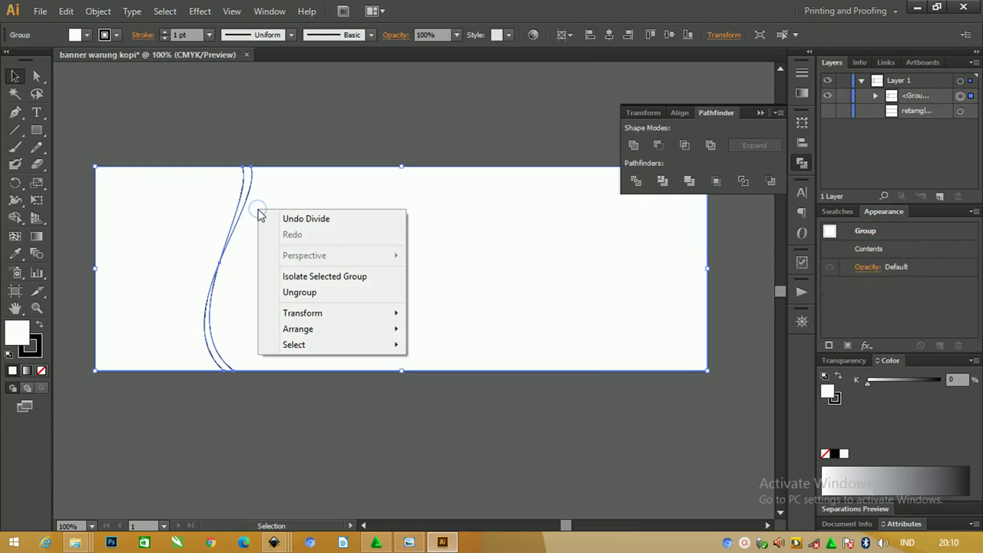
Ungroup the divided shapes and fill both S-band pieces between the curves solid black.
{"action": "left_click", "coordinate": [301, 295]}
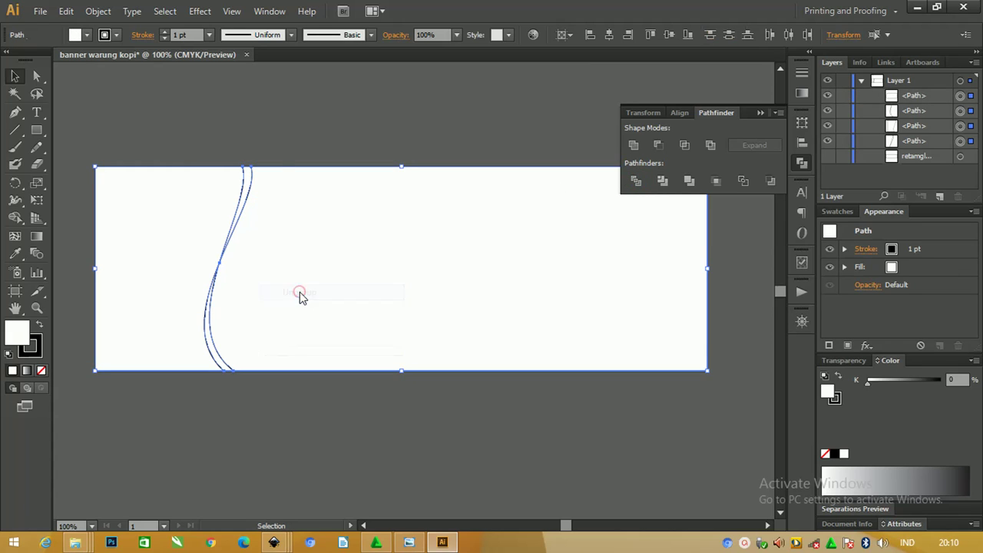
{"action": "left_click", "coordinate": [270, 123]}
{"action": "left_click", "coordinate": [245, 182]}
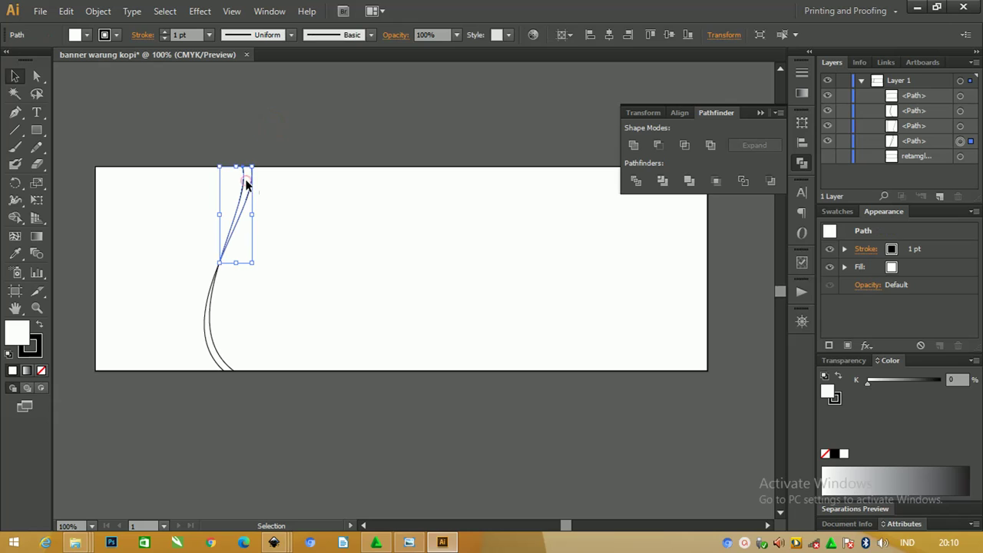
{"action": "left_click", "coordinate": [220, 360], "text": "shift"}
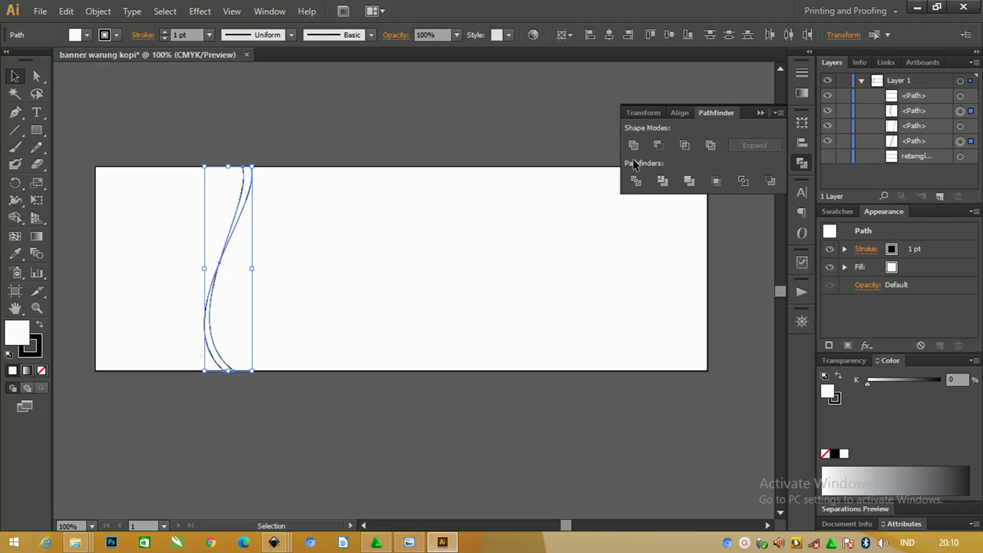
{"action": "left_click", "coordinate": [39, 325]}
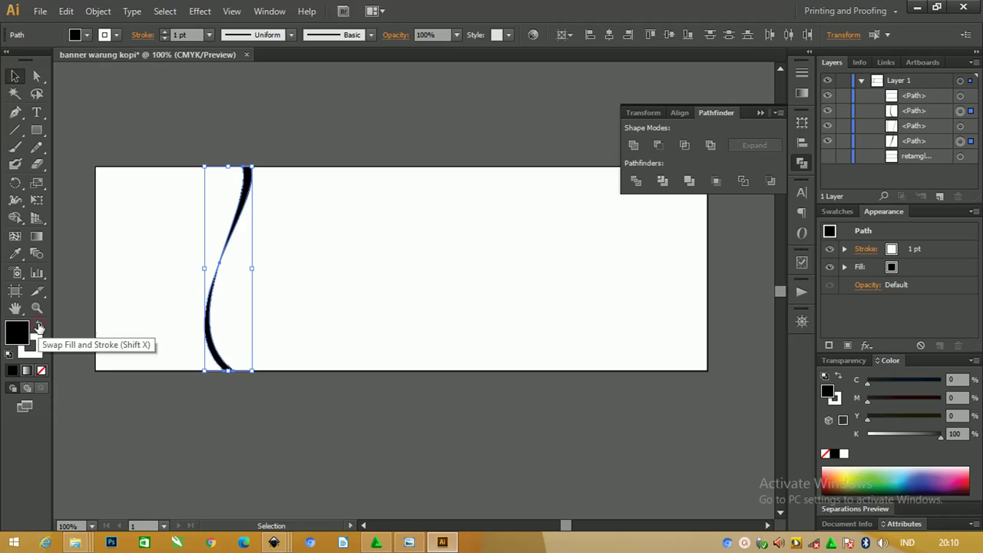
{"action": "left_click", "coordinate": [169, 120]}
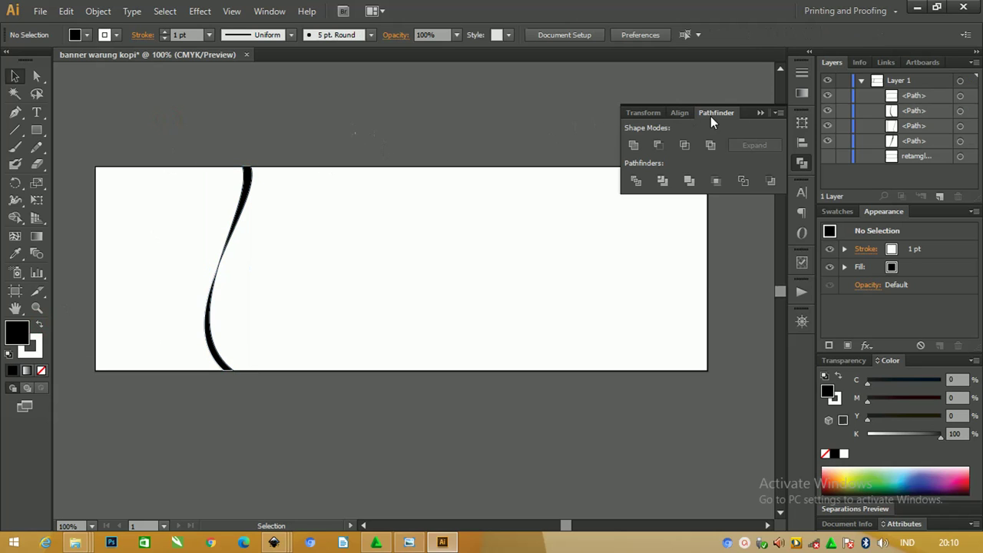
Inspect the white pieces on either side of the curve, then bring up File Explorer's Vidio 1 window.
{"action": "left_click", "coordinate": [759, 115]}
{"action": "mouse_move", "coordinate": [200, 217]}
{"action": "left_mouse_down"}
{"action": "mouse_move", "coordinate": [146, 209]}
{"action": "mouse_move", "coordinate": [156, 224]}
{"action": "left_mouse_up"}
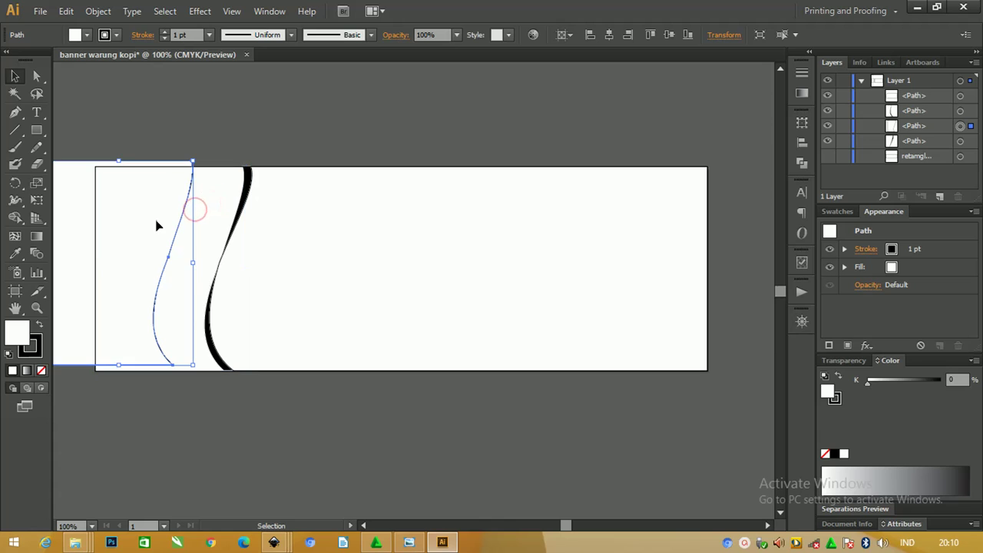
{"action": "left_click", "coordinate": [284, 163]}
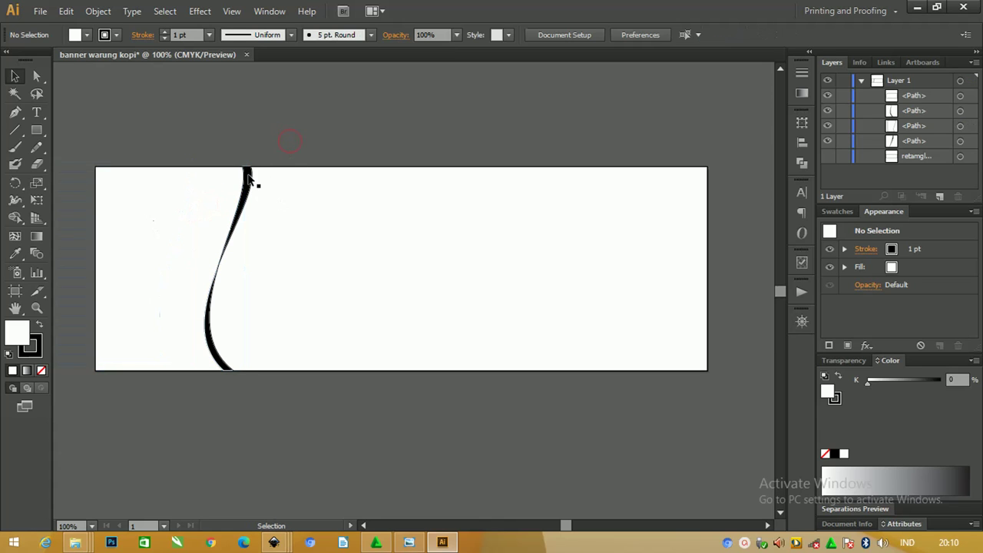
{"action": "left_click", "coordinate": [405, 254]}
{"action": "left_click_drag", "start_coordinate": [374, 253], "coordinate": [404, 244]}
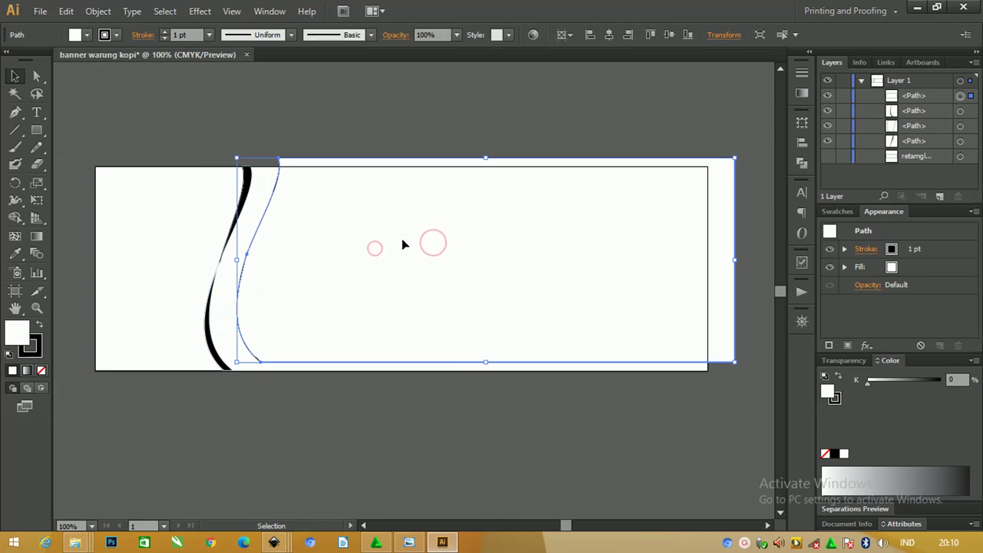
{"action": "key", "text": "Delete"}
{"action": "key", "text": "ctrl+z"}
{"action": "key", "text": "ctrl+z"}
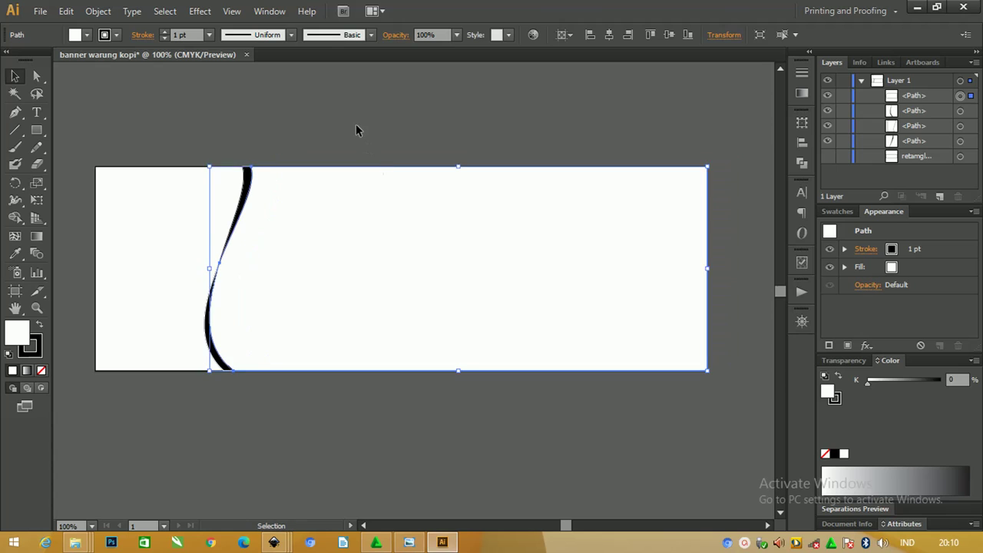
{"action": "left_click", "coordinate": [355, 123]}
{"action": "left_click", "coordinate": [68, 544]}
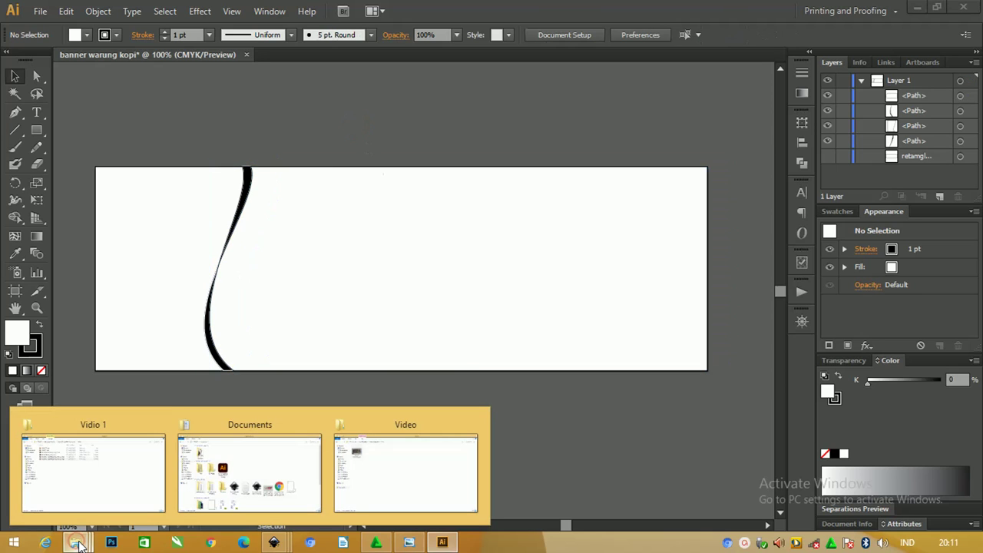
Open Bahan Banner Warung Kopi 1.svg from the Vidio 1 folder in Adobe Illustrator CS6.
{"action": "left_click", "coordinate": [105, 471]}
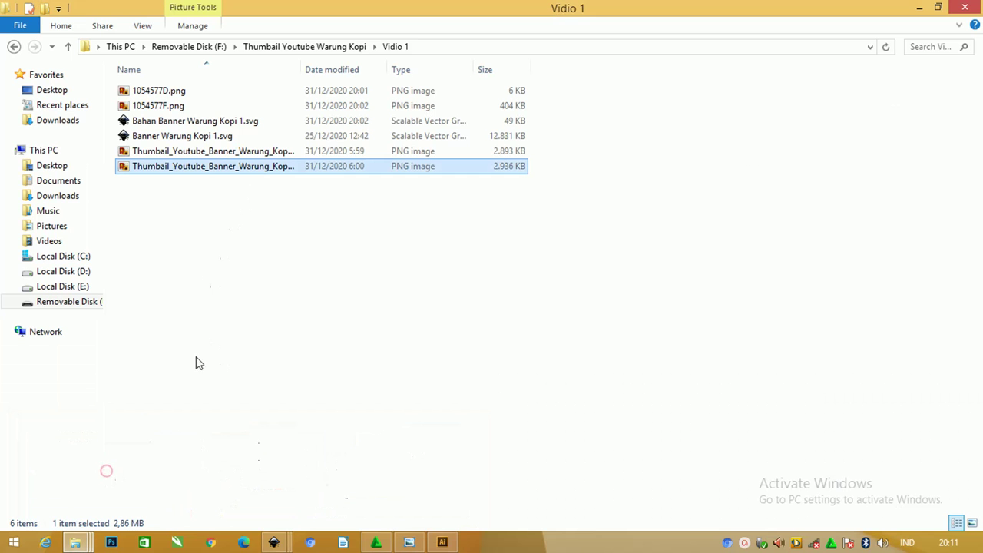
{"action": "left_click", "coordinate": [197, 138]}
{"action": "right_click", "coordinate": [195, 121]}
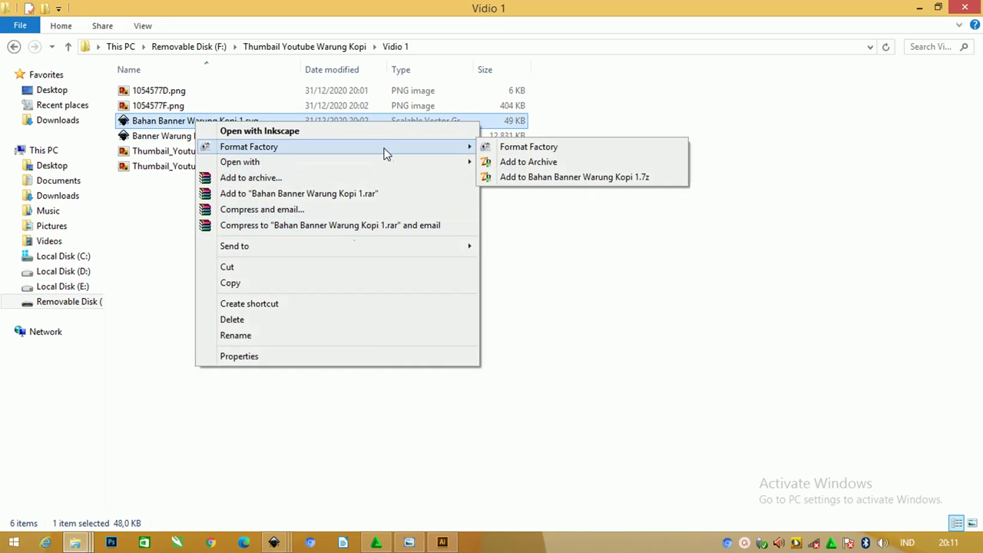
{"action": "mouse_move", "coordinate": [239, 162]}
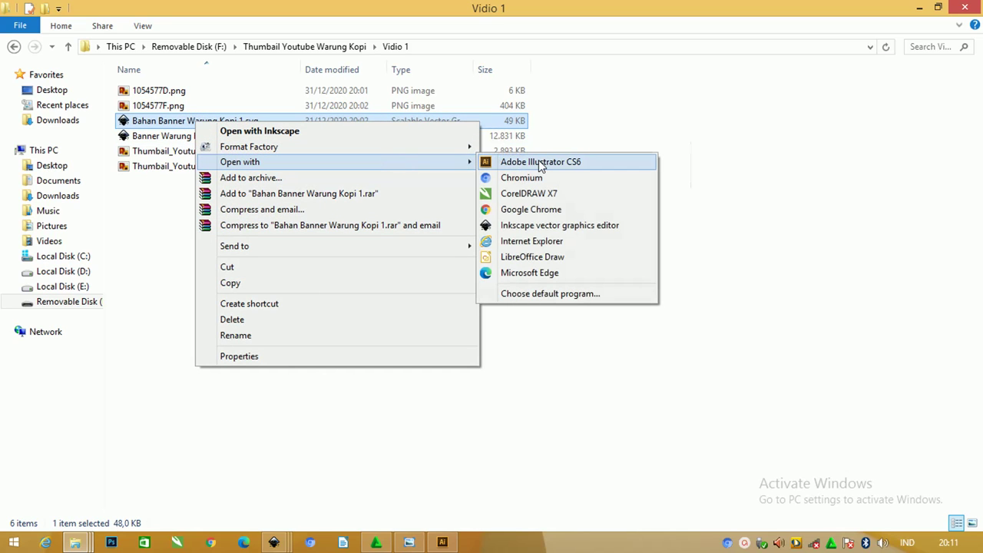
{"action": "left_click", "coordinate": [540, 163]}
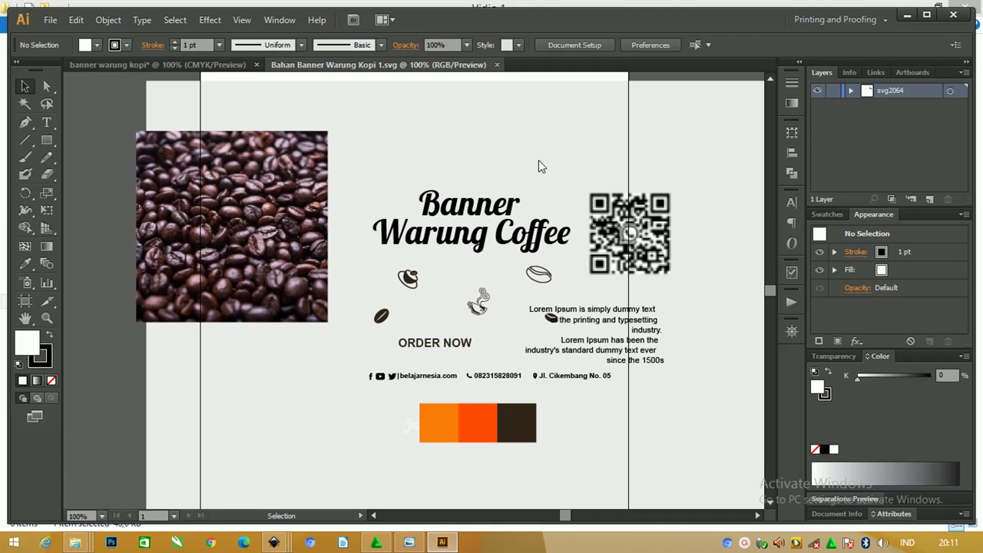
Maximize and zoom out the SVG, then take out the bean photo and orange, red, dark-brown rectangles.
{"action": "left_click", "coordinate": [928, 15]}
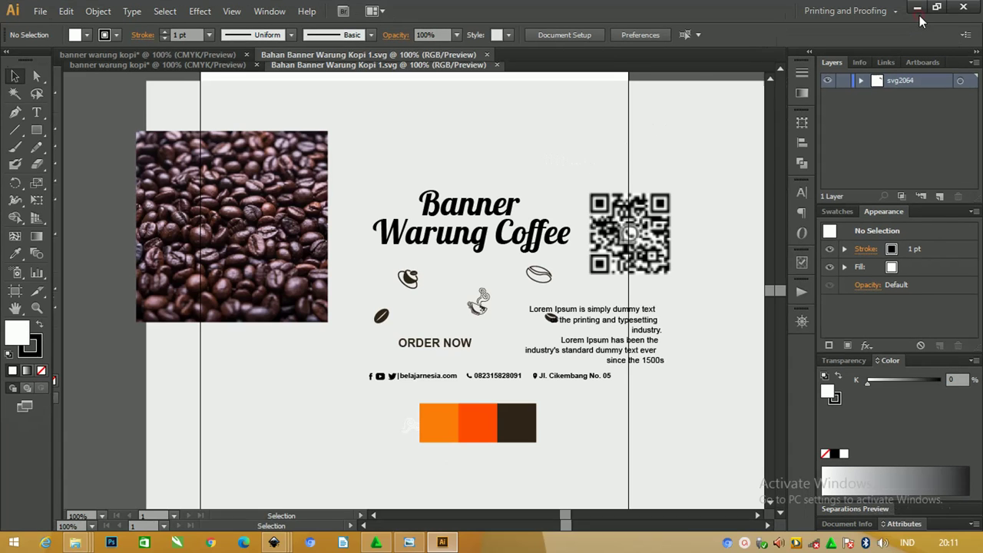
{"action": "key", "text": "ctrl+minus"}
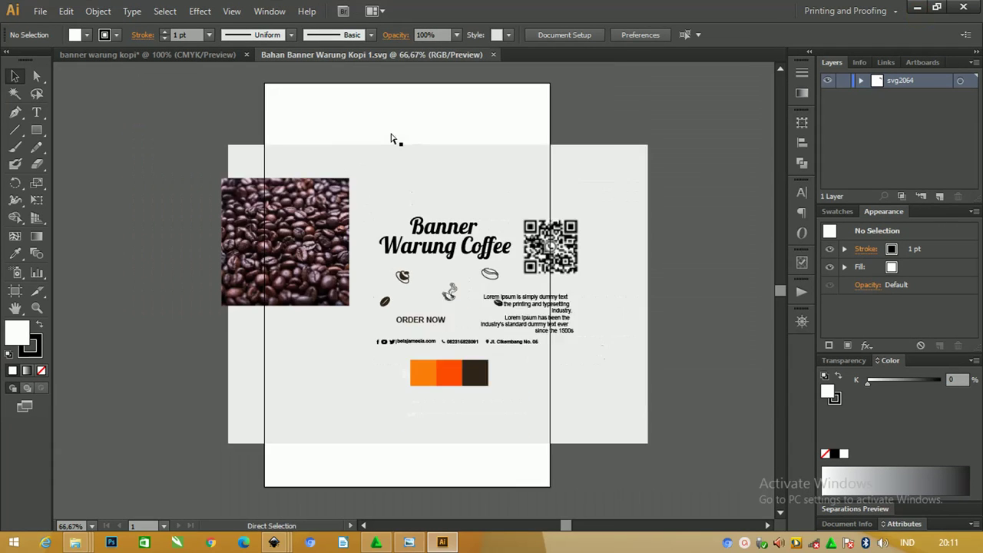
{"action": "key", "text": "ctrl+minus"}
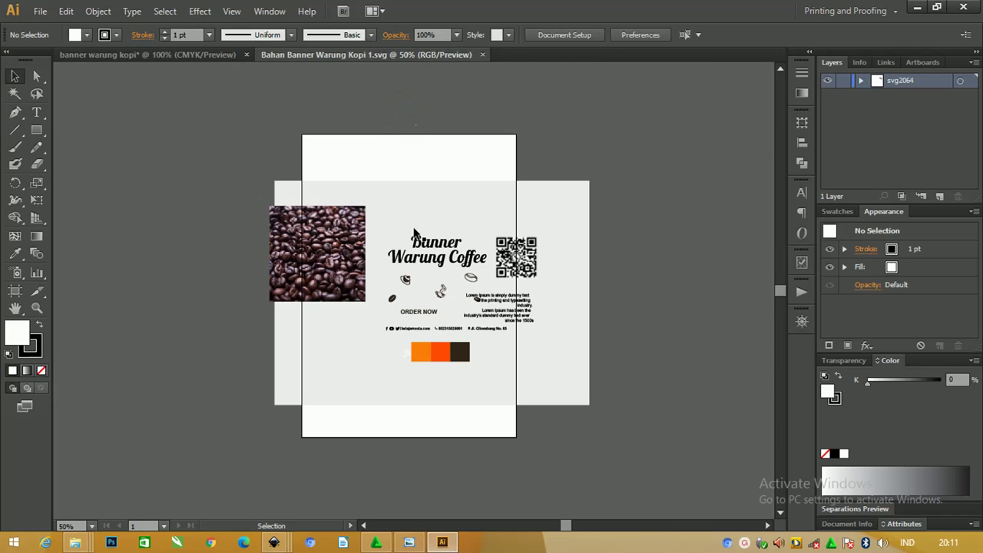
{"action": "left_click", "coordinate": [318, 265]}
{"action": "left_click", "coordinate": [415, 353], "text": "shift"}
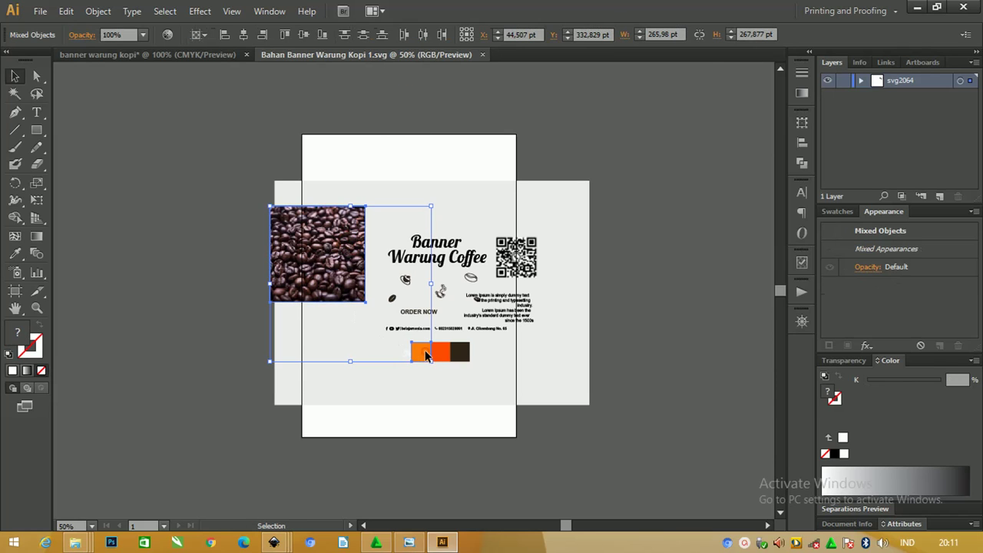
{"action": "left_click", "coordinate": [444, 354], "text": "shift"}
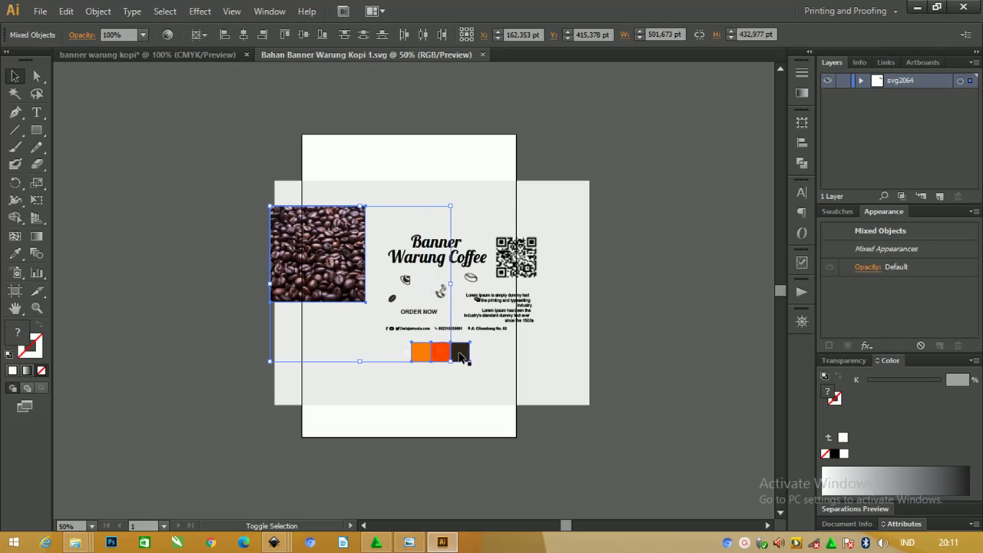
{"action": "left_click", "coordinate": [459, 352], "text": "shift"}
{"action": "left_click", "coordinate": [249, 114]}
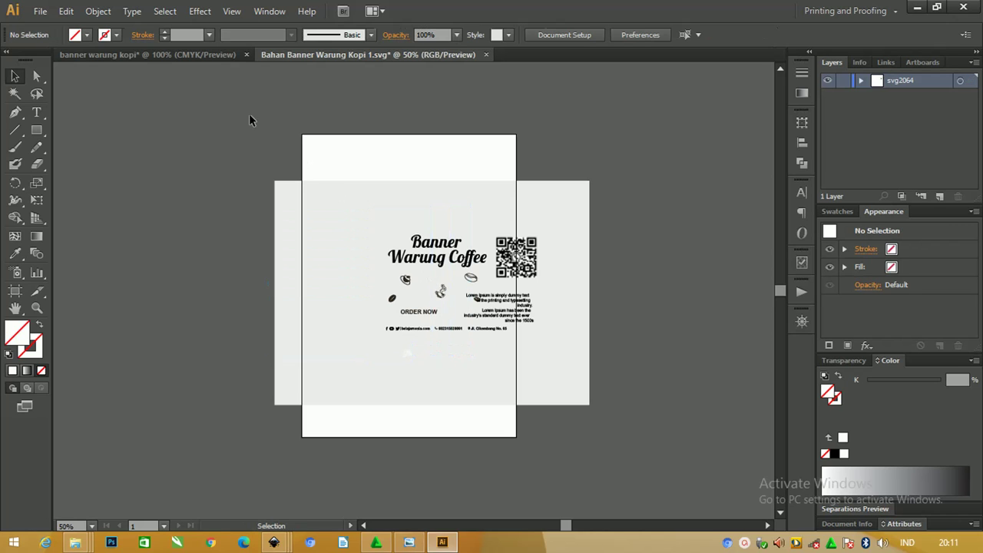
Paste the bean photo and colour rectangles into the banner warung kopi document and move them left.
{"action": "left_click", "coordinate": [136, 55]}
{"action": "key", "text": "ctrl+v"}
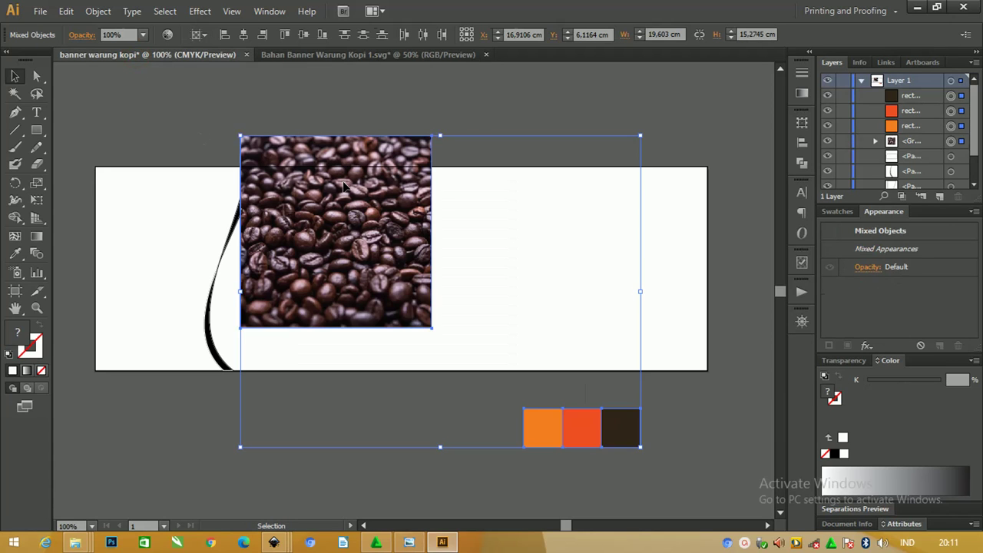
{"action": "scroll", "coordinate": [343, 187], "scroll_direction": "right", "scroll_amount": 2}
{"action": "key", "text": "ctrl+minus"}
{"action": "key", "text": "ctrl+minus"}
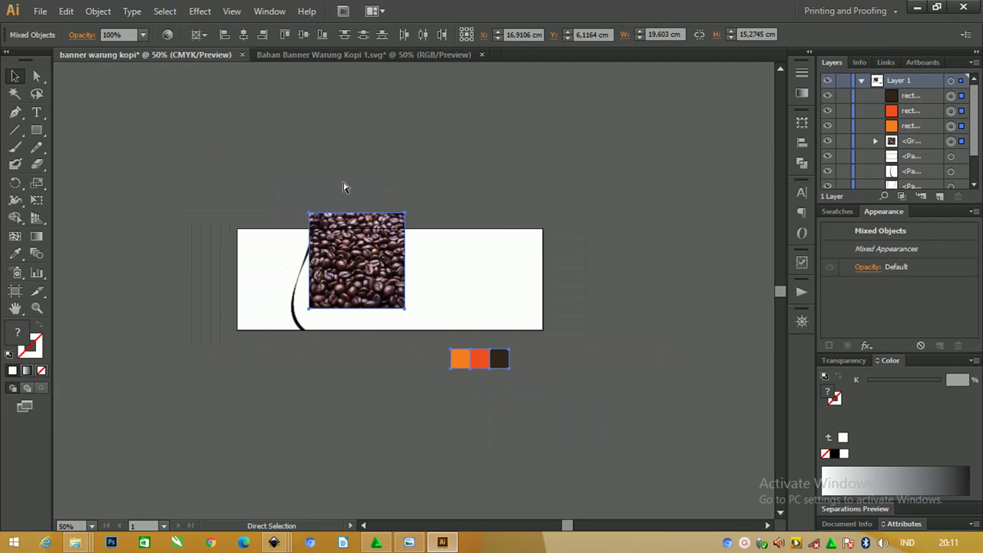
{"action": "key", "text": "v"}
{"action": "mouse_move", "coordinate": [347, 245]}
{"action": "left_mouse_down"}
{"action": "mouse_move", "coordinate": [236, 204]}
{"action": "mouse_move", "coordinate": [212, 237]}
{"action": "left_mouse_up"}
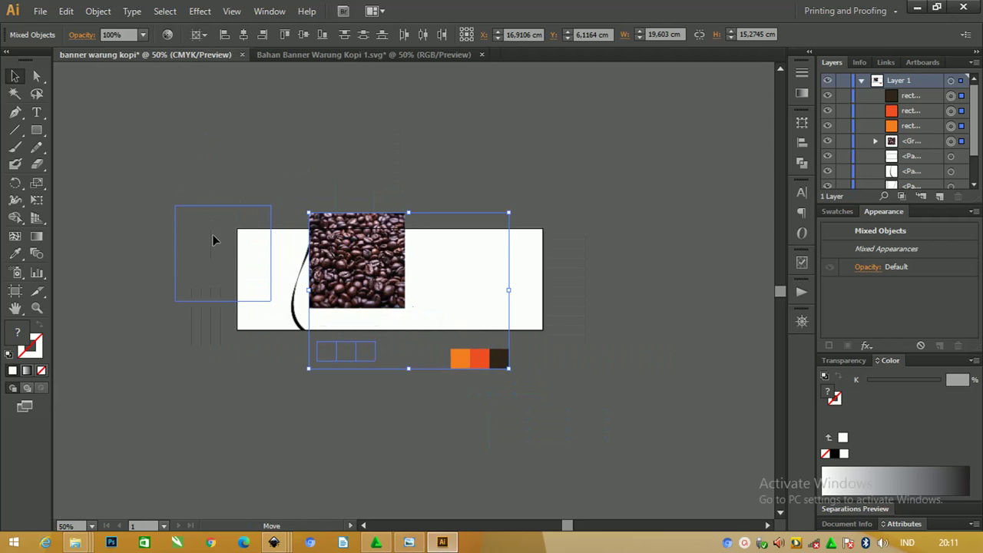
Fill the white banner shape with the dark brown sampled from the swatch rectangle.
{"action": "left_click", "coordinate": [442, 278]}
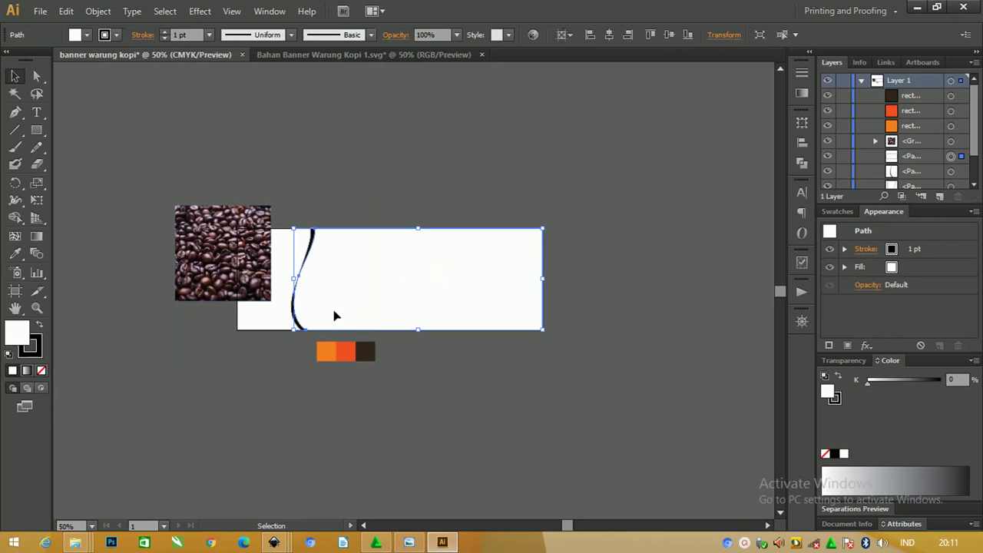
{"action": "left_click", "coordinate": [17, 258]}
{"action": "left_click", "coordinate": [368, 347]}
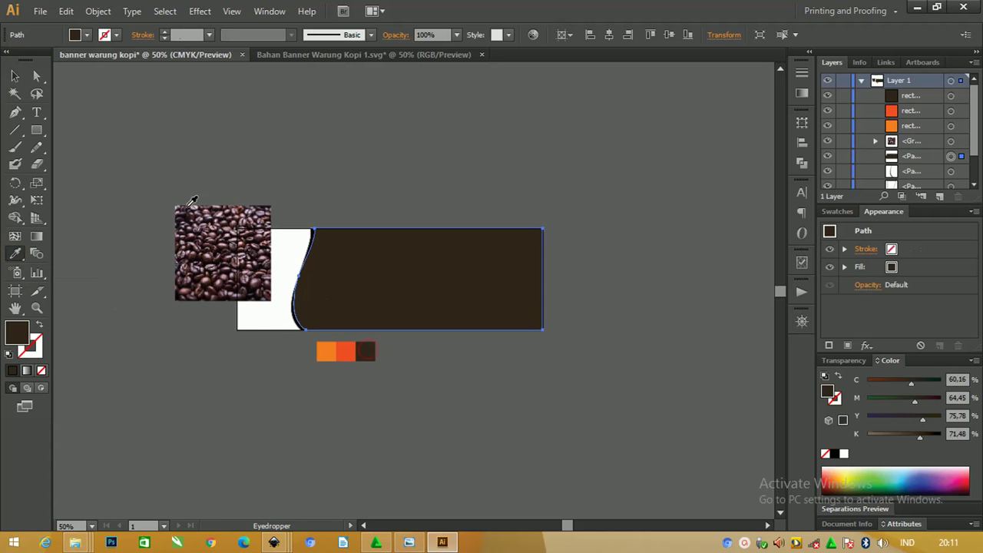
{"action": "left_click", "coordinate": [14, 76]}
{"action": "left_click", "coordinate": [279, 108]}
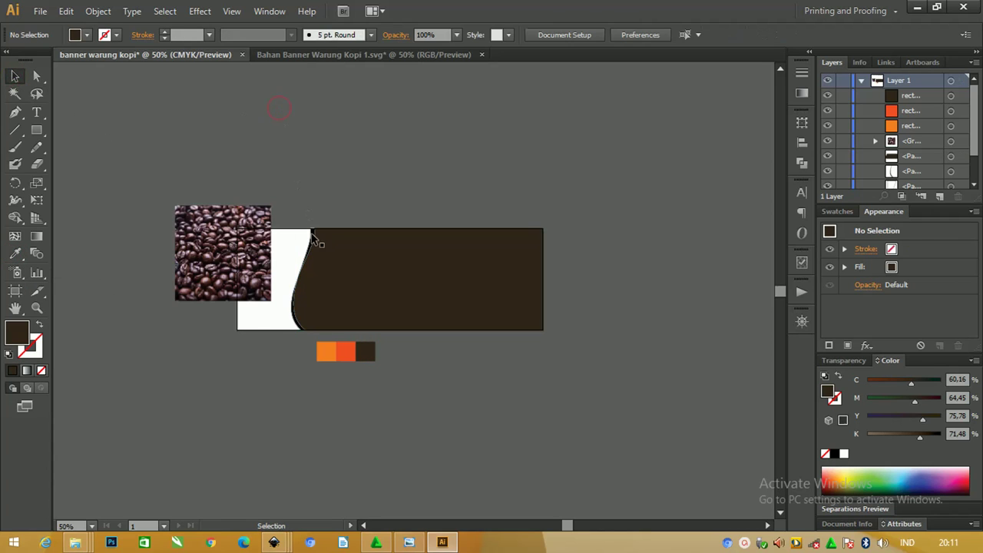
Stretch the black curve down to the banner's bottom and set its stroke to None.
{"action": "left_click", "coordinate": [313, 239]}
{"action": "scroll", "coordinate": [311, 237], "scroll_direction": "up", "scroll_amount": 2}
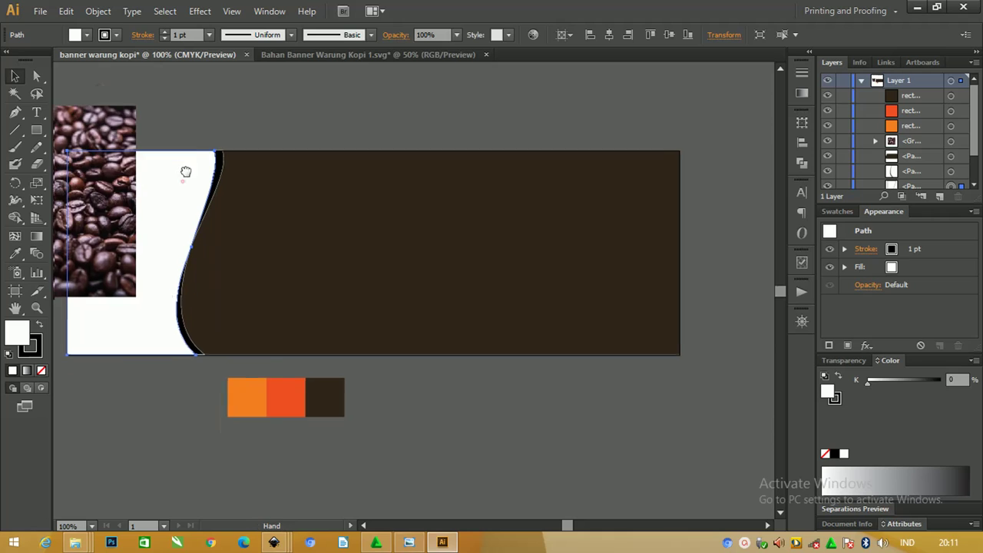
{"action": "left_click_drag", "start_coordinate": [185, 172], "coordinate": [229, 123]}
{"action": "left_click", "coordinate": [268, 123]}
{"action": "left_click", "coordinate": [259, 114]}
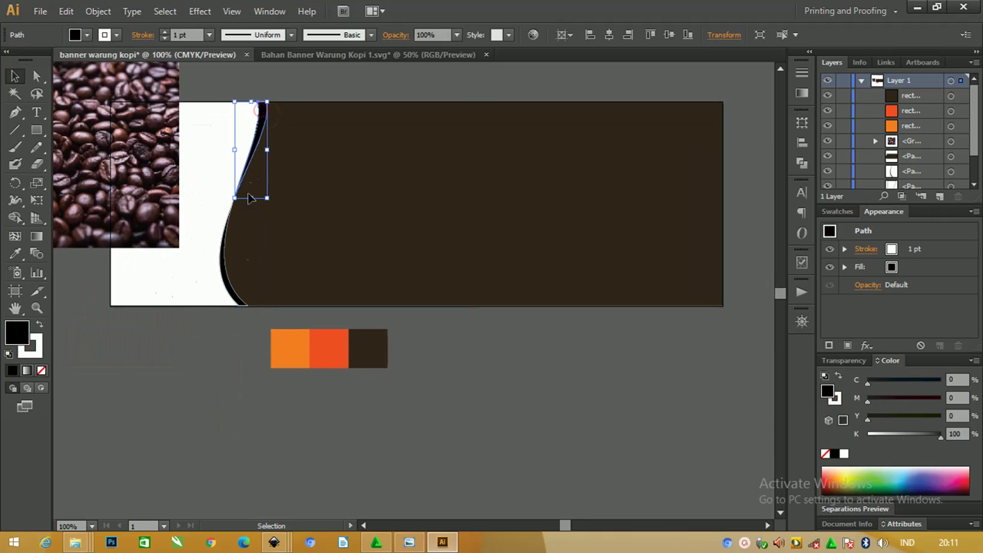
{"action": "left_click_drag", "start_coordinate": [248, 198], "coordinate": [243, 305]}
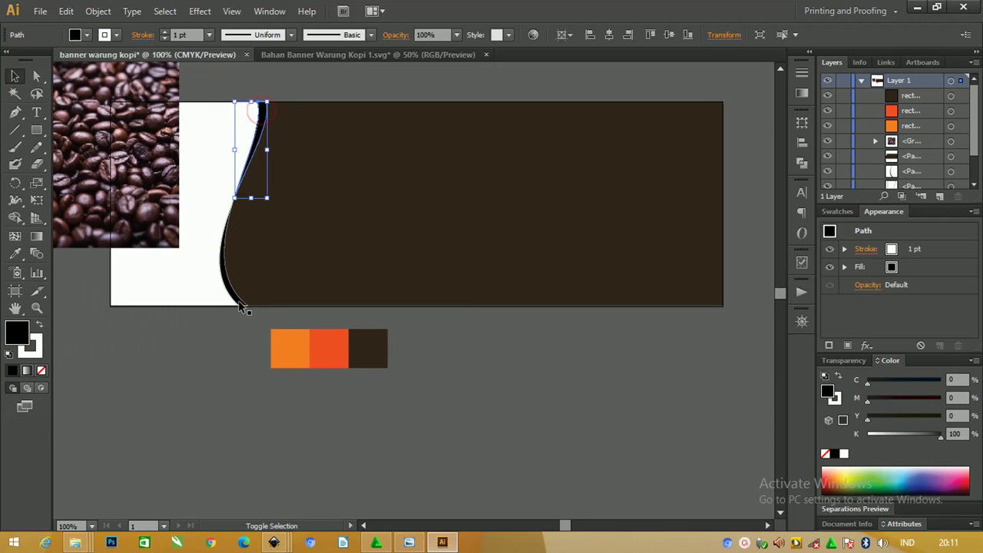
{"action": "left_click", "coordinate": [35, 354]}
{"action": "left_click", "coordinate": [41, 370]}
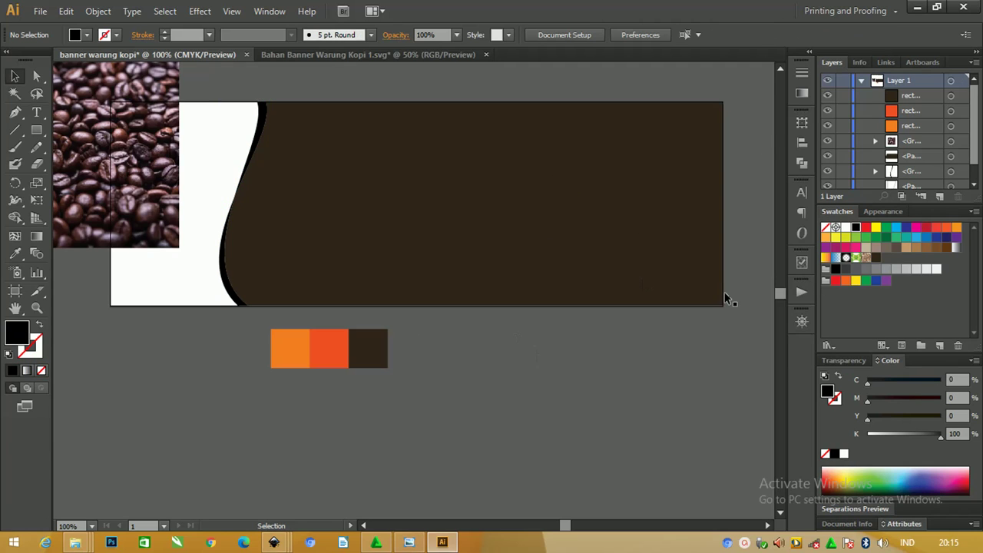
Sample the orange from the left rectangle and save it as a new swatch named kuning.
{"action": "left_click", "coordinate": [871, 218]}
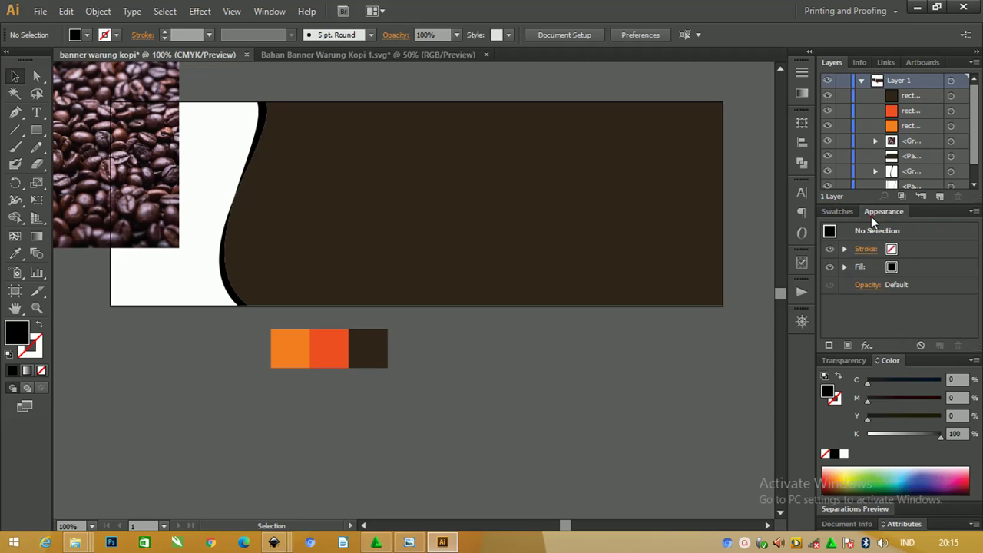
{"action": "left_click", "coordinate": [839, 211]}
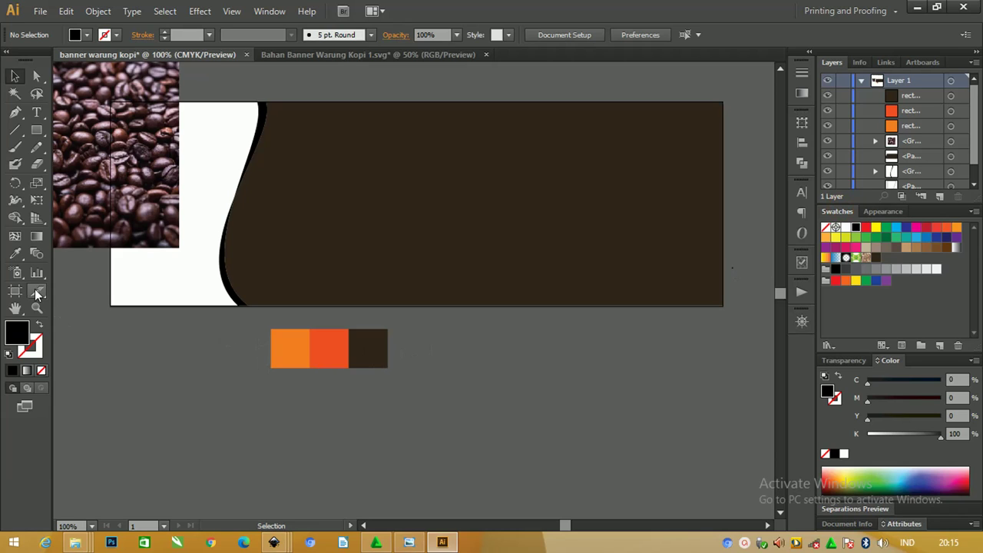
{"action": "left_click", "coordinate": [19, 259]}
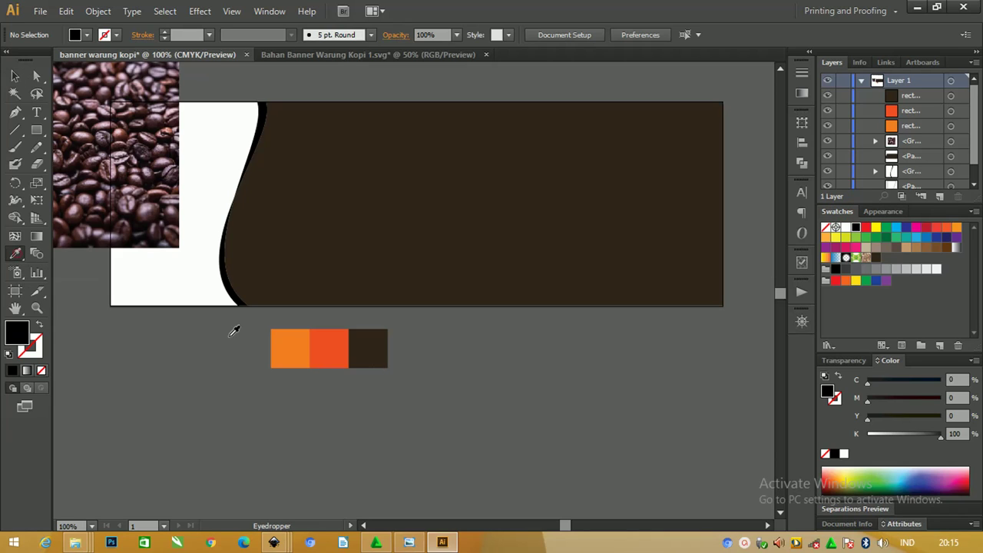
{"action": "left_click", "coordinate": [286, 343]}
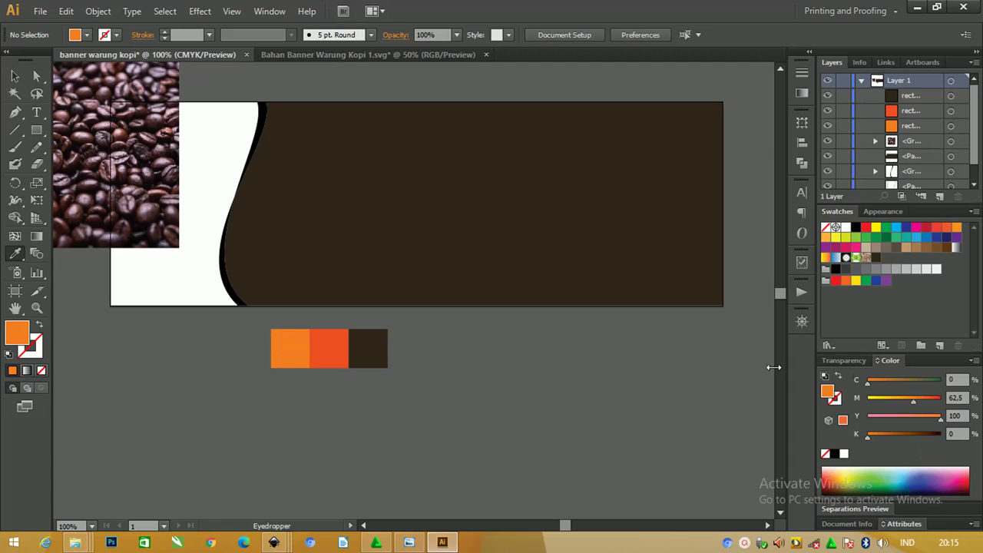
{"action": "left_click", "coordinate": [940, 346]}
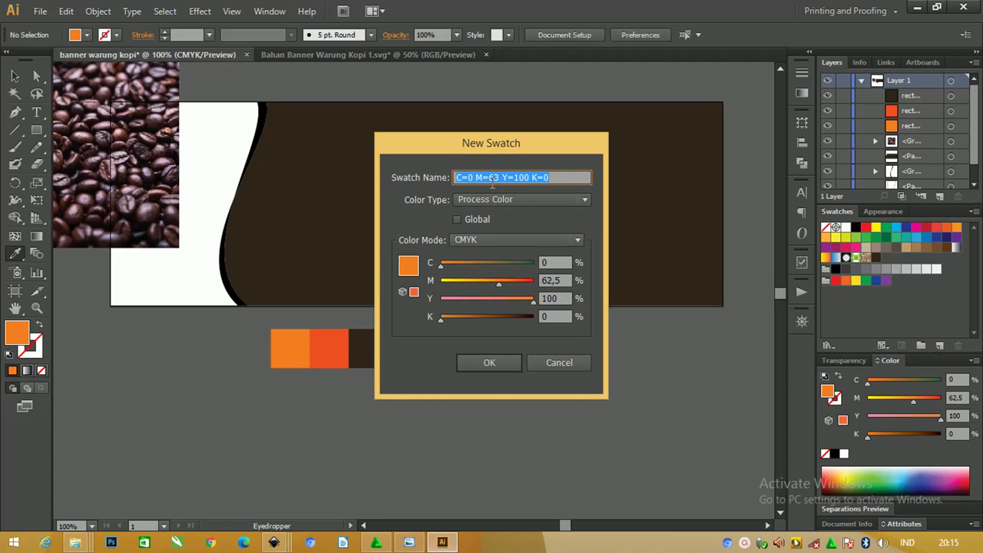
{"action": "left_click_drag", "start_coordinate": [522, 145], "coordinate": [514, 144]}
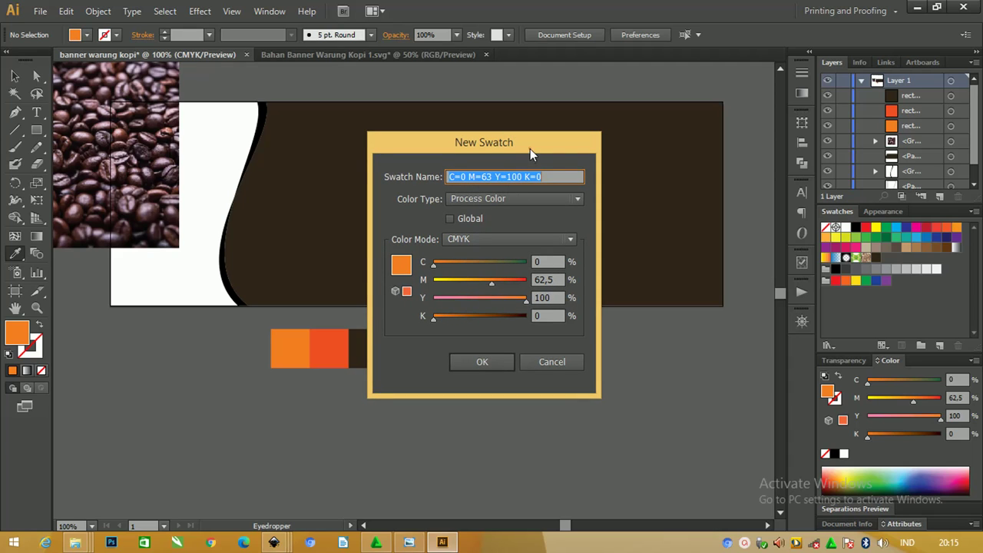
{"action": "left_click_drag", "start_coordinate": [530, 149], "coordinate": [568, 150]}
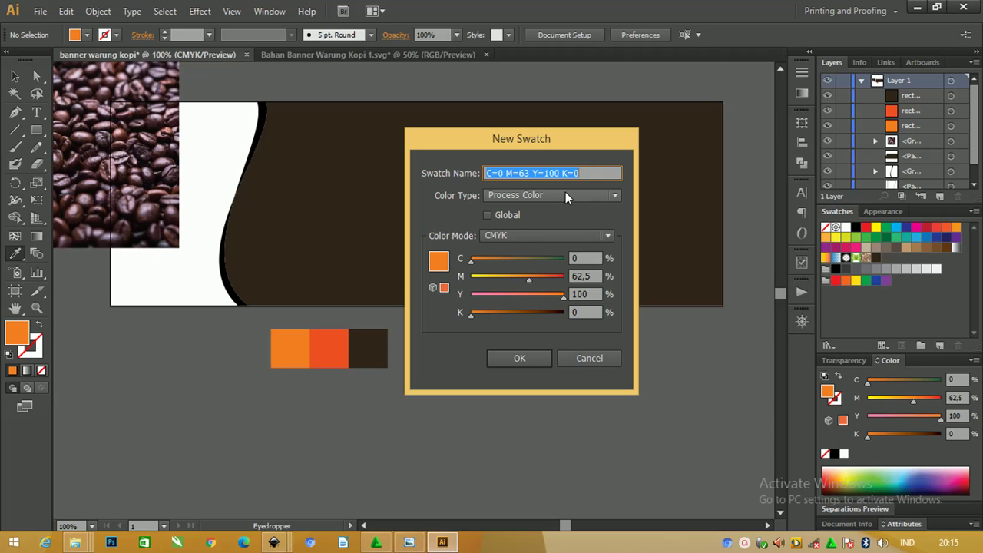
{"action": "type", "text": "ku"}
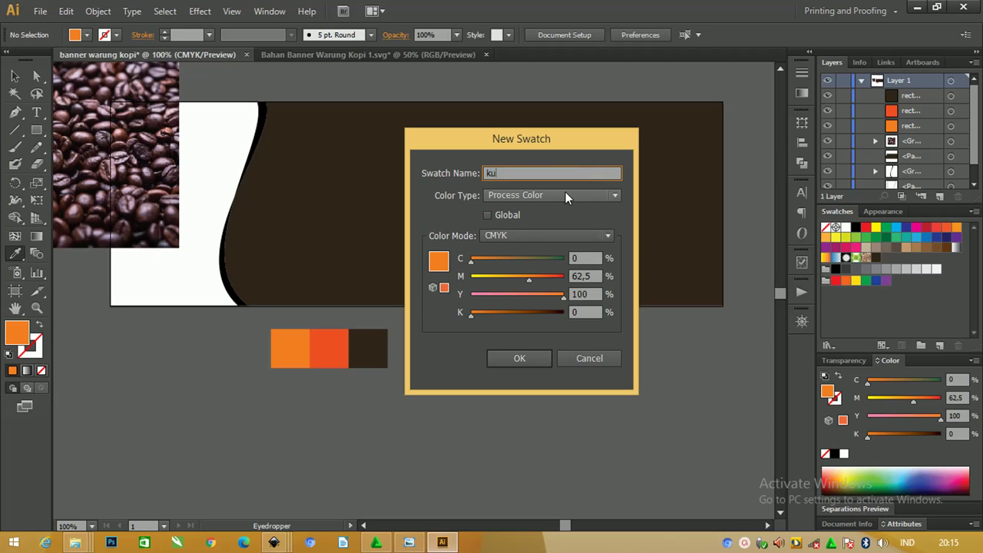
{"action": "type", "text": "mgim"}
{"action": "key", "text": "ctrl+a"}
{"action": "type", "text": "kuning"}
{"action": "left_click", "coordinate": [535, 356]}
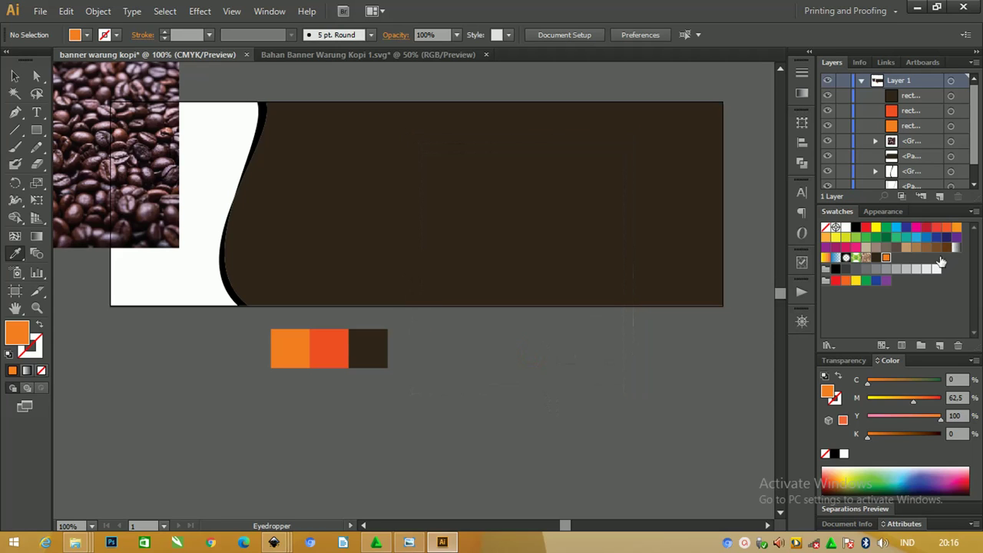
Sample the red-orange from the middle rectangle and save it as a swatch named orange.
{"action": "left_click", "coordinate": [15, 256]}
{"action": "left_click", "coordinate": [328, 342]}
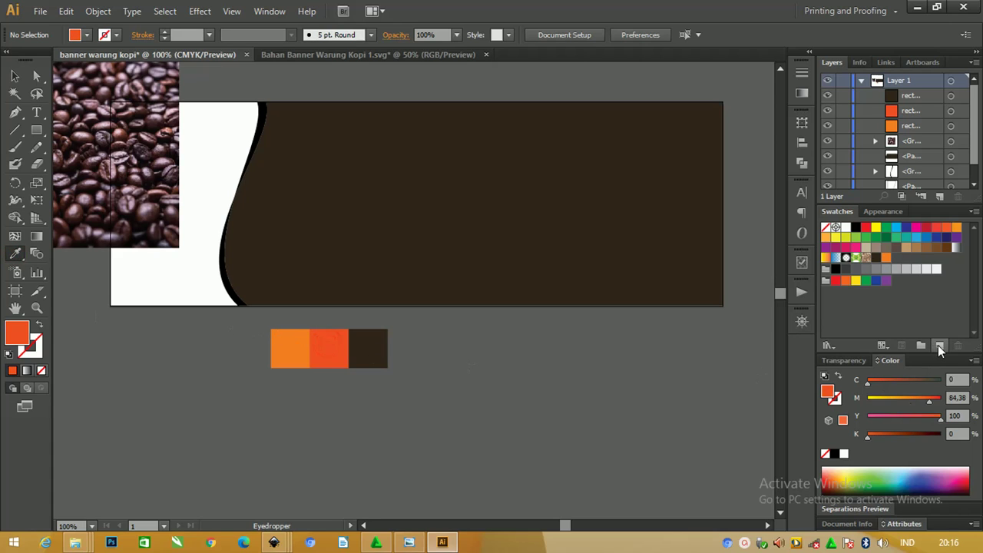
{"action": "left_click", "coordinate": [938, 345]}
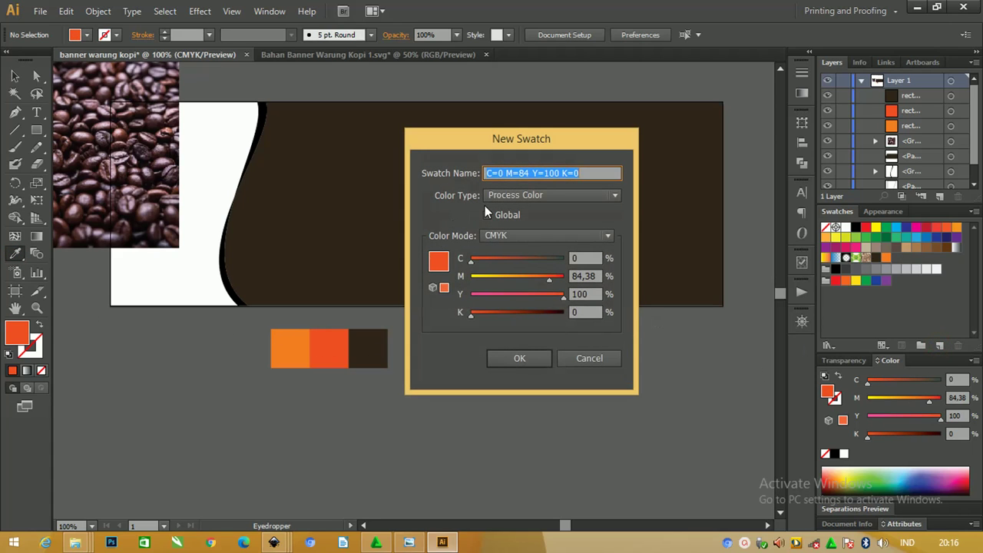
{"action": "type", "text": "orange"}
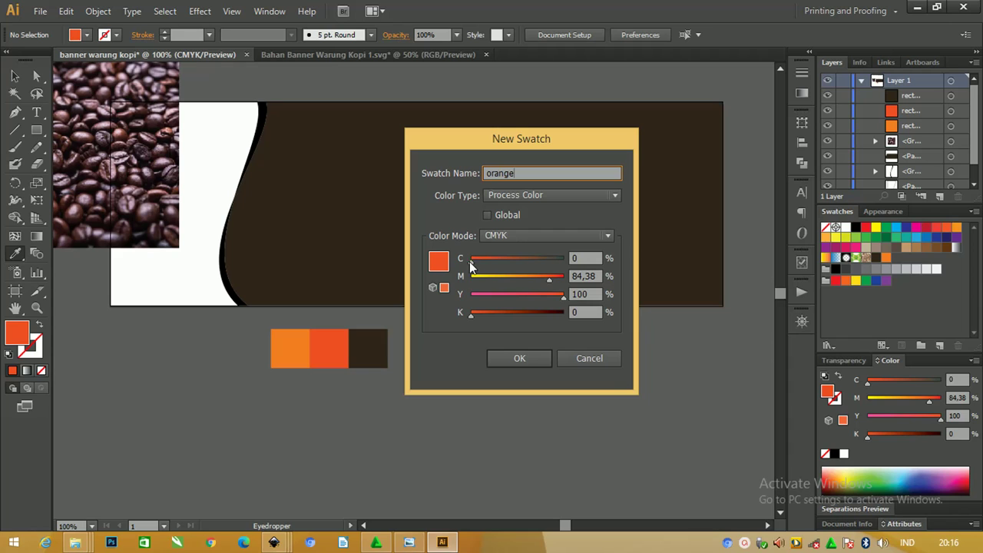
{"action": "left_click", "coordinate": [518, 358]}
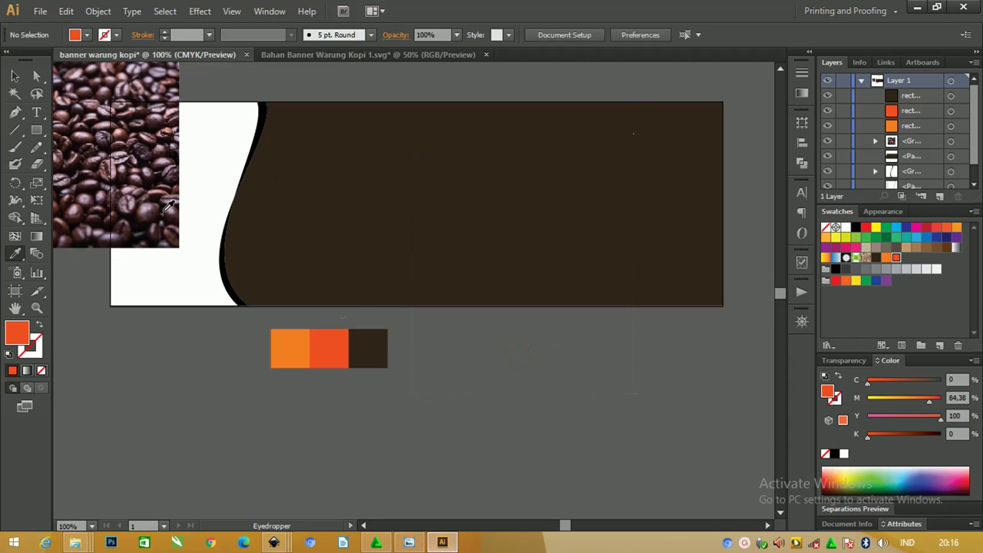
{"action": "left_click", "coordinate": [15, 74]}
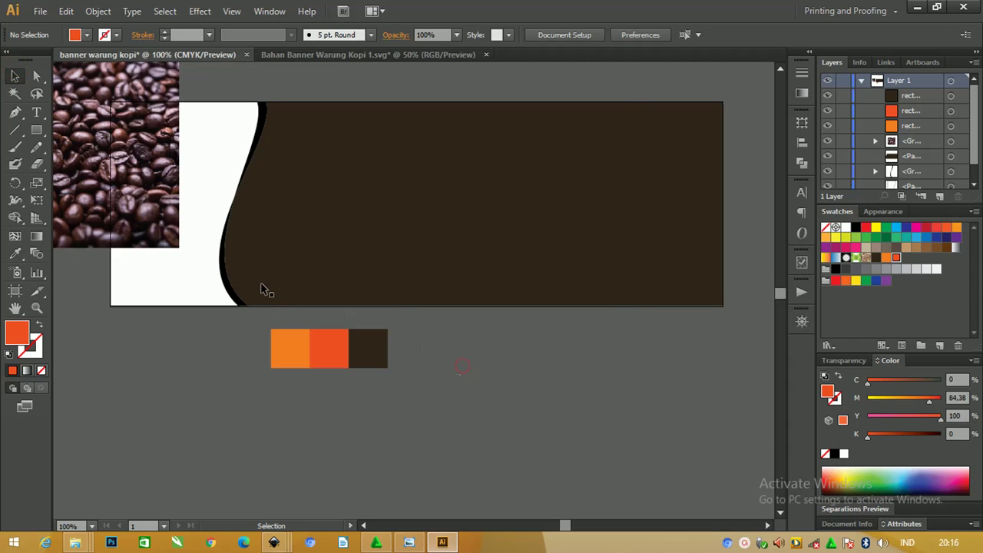
Give the black curve group a red-orange to orange gradient, removing the white and black stops.
{"action": "left_click", "coordinate": [227, 288]}
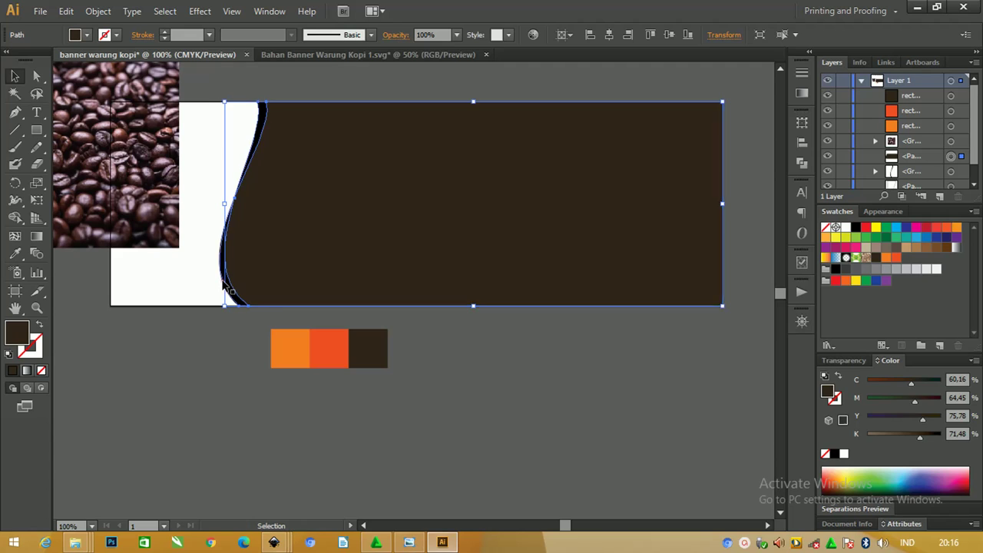
{"action": "left_click", "coordinate": [227, 288]}
{"action": "key", "text": "a"}
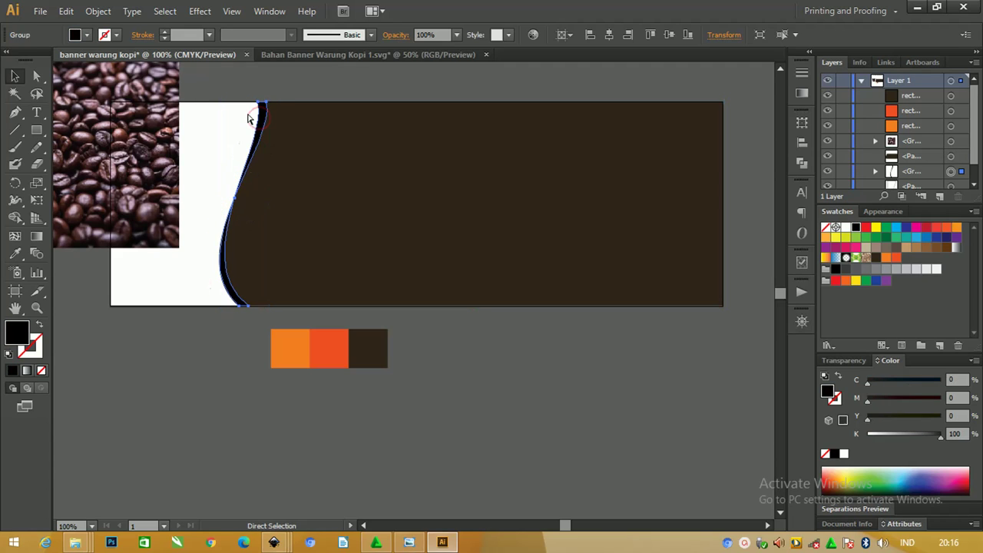
{"action": "key", "text": "v"}
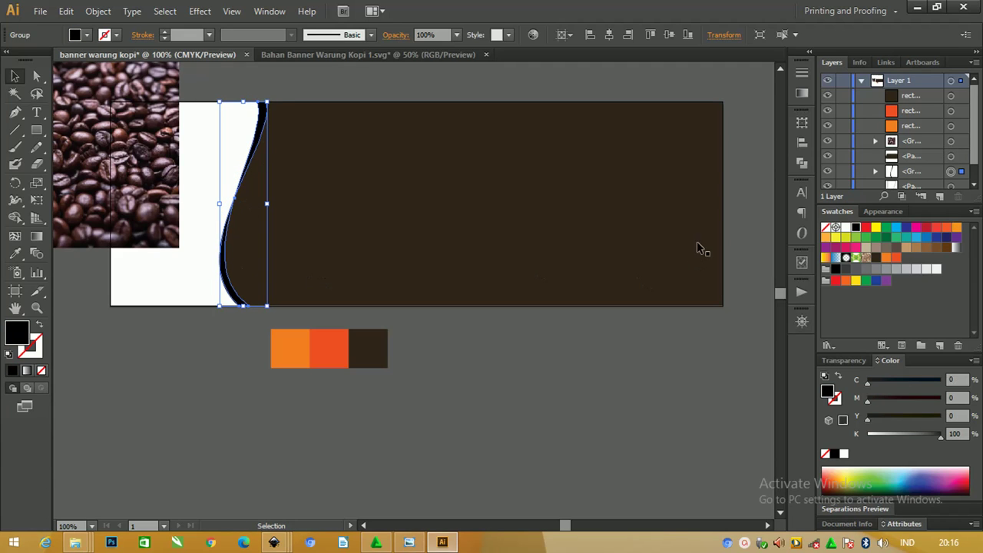
{"action": "left_click", "coordinate": [801, 93]}
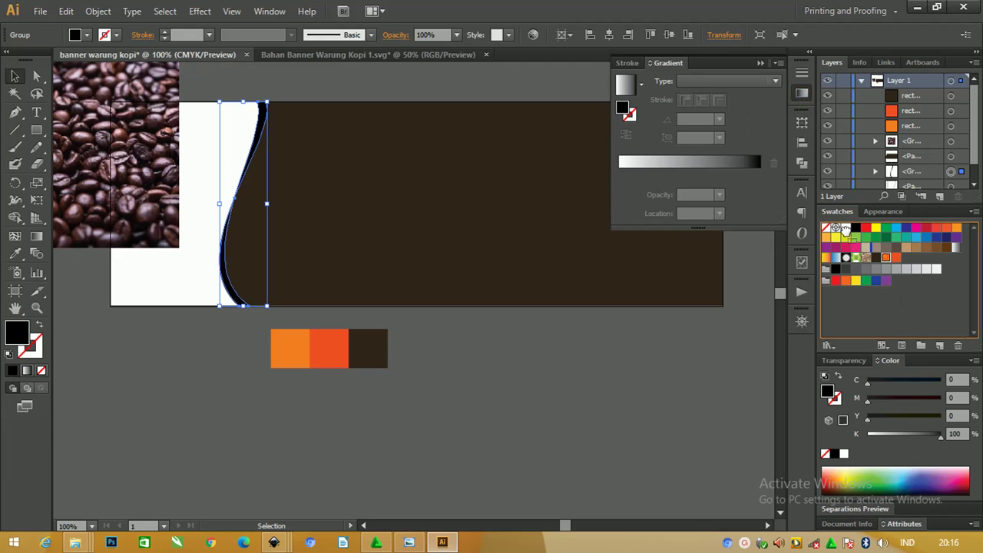
{"action": "left_click_drag", "start_coordinate": [886, 257], "coordinate": [698, 170]}
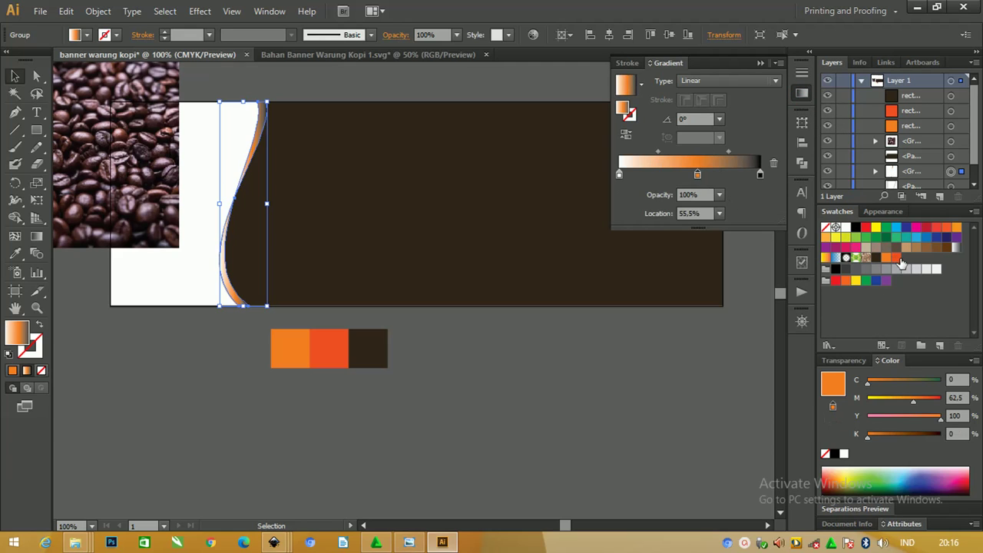
{"action": "left_click_drag", "start_coordinate": [896, 258], "coordinate": [653, 175]}
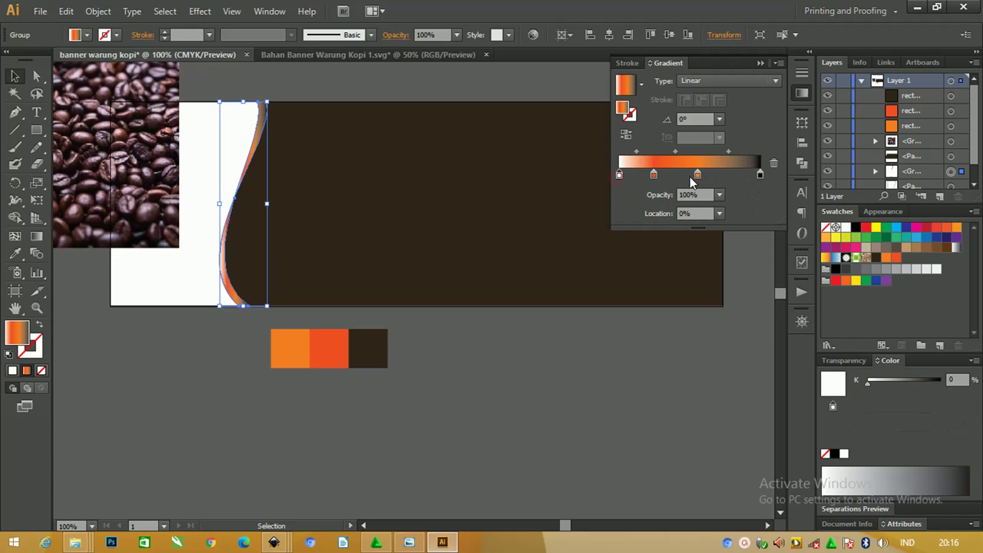
{"action": "left_click_drag", "start_coordinate": [620, 175], "coordinate": [774, 164]}
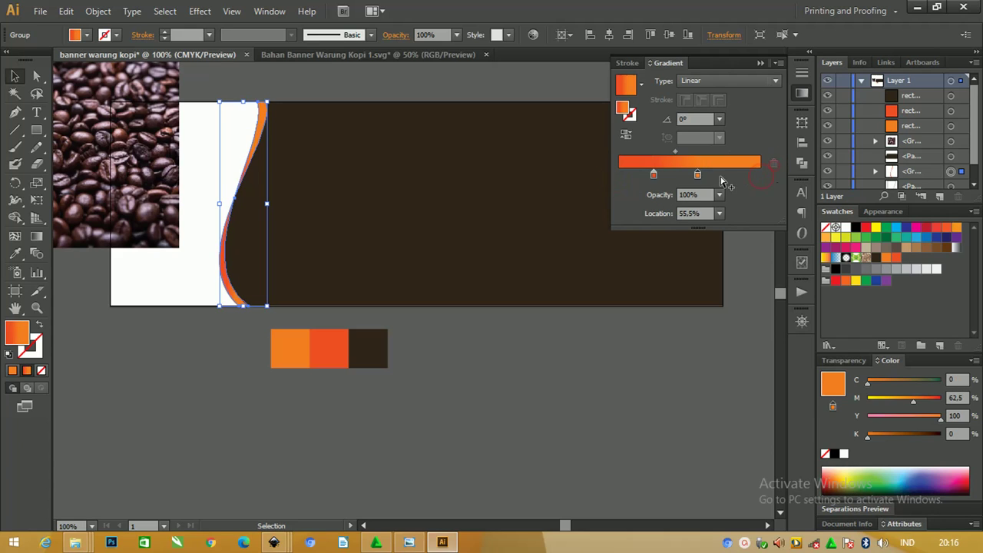
{"action": "left_click_drag", "start_coordinate": [697, 174], "coordinate": [760, 174]}
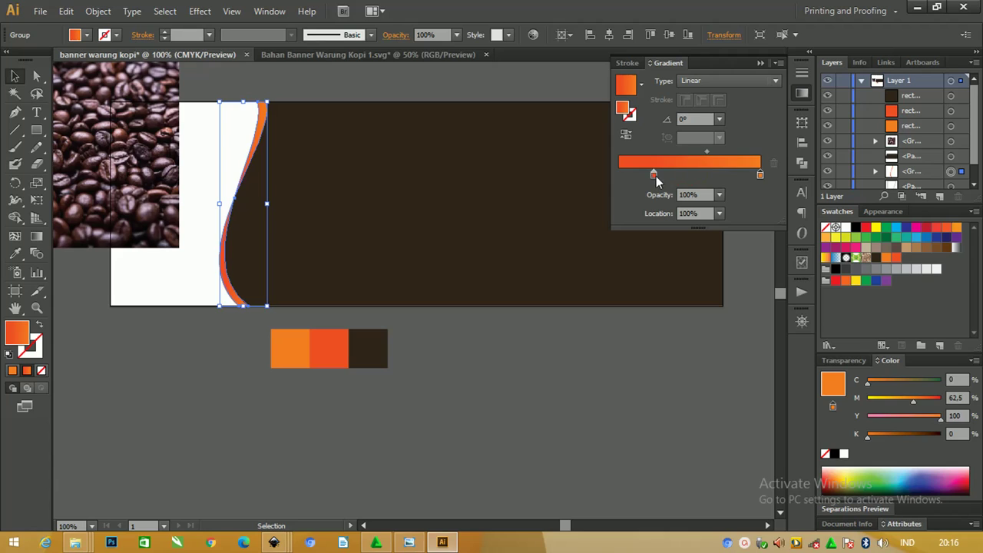
{"action": "left_click_drag", "start_coordinate": [653, 174], "coordinate": [600, 174]}
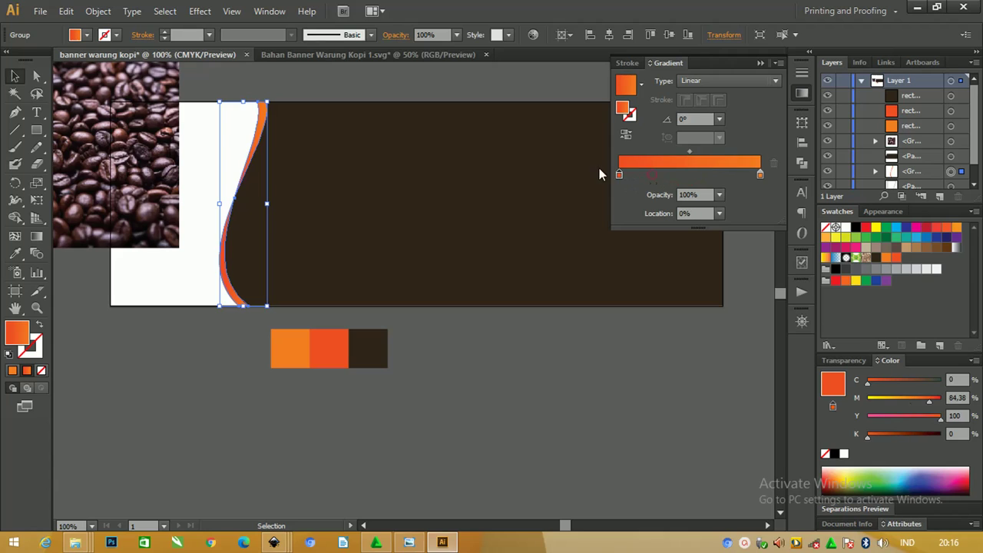
Try a radial gradient on the curve, then set it back to Linear.
{"action": "left_click", "coordinate": [684, 81]}
{"action": "left_click", "coordinate": [689, 109]}
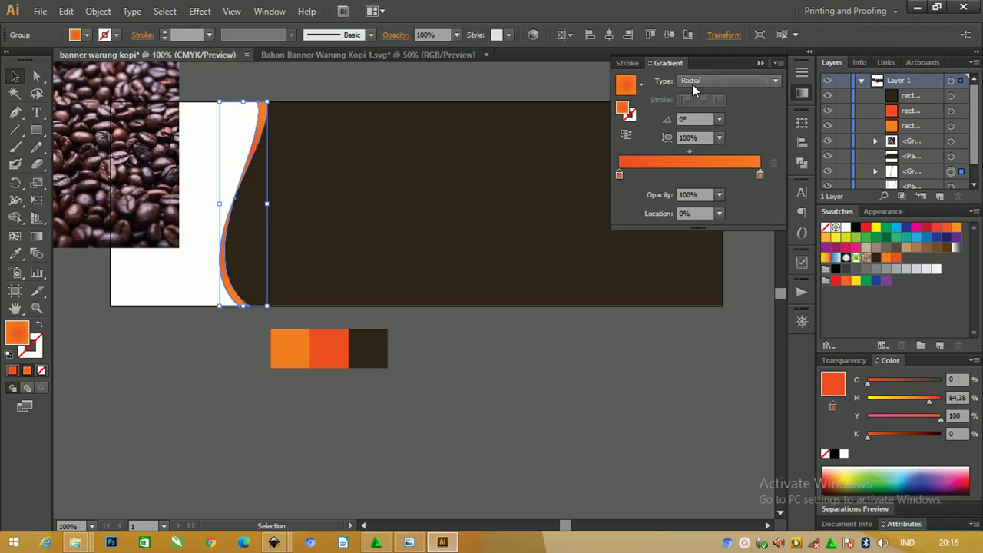
{"action": "left_click", "coordinate": [692, 84]}
{"action": "left_click", "coordinate": [696, 95]}
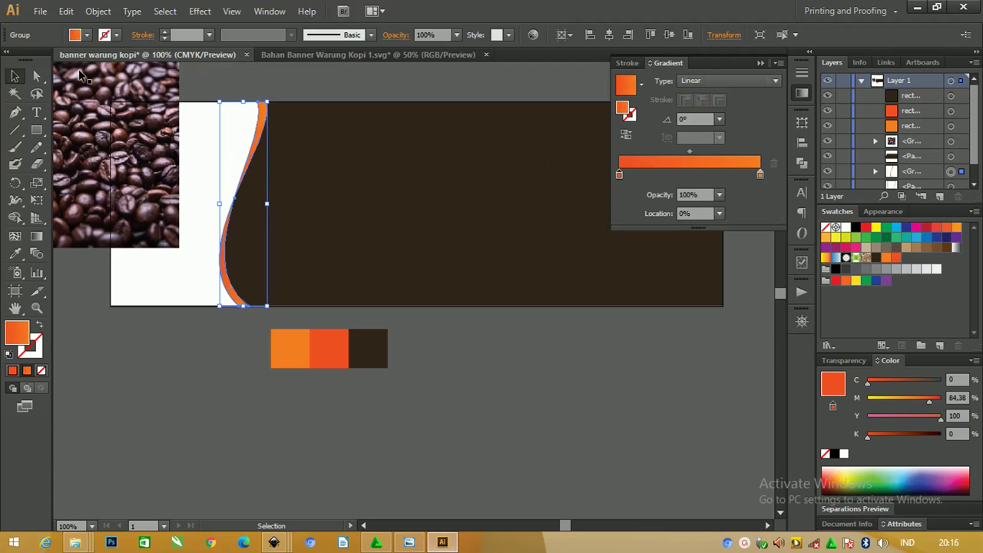
{"action": "left_click", "coordinate": [15, 75]}
Move the coffee-bean photo onto the banner's left edge and make it 10 cm tall, proportions linked.
{"action": "left_click", "coordinate": [262, 89]}
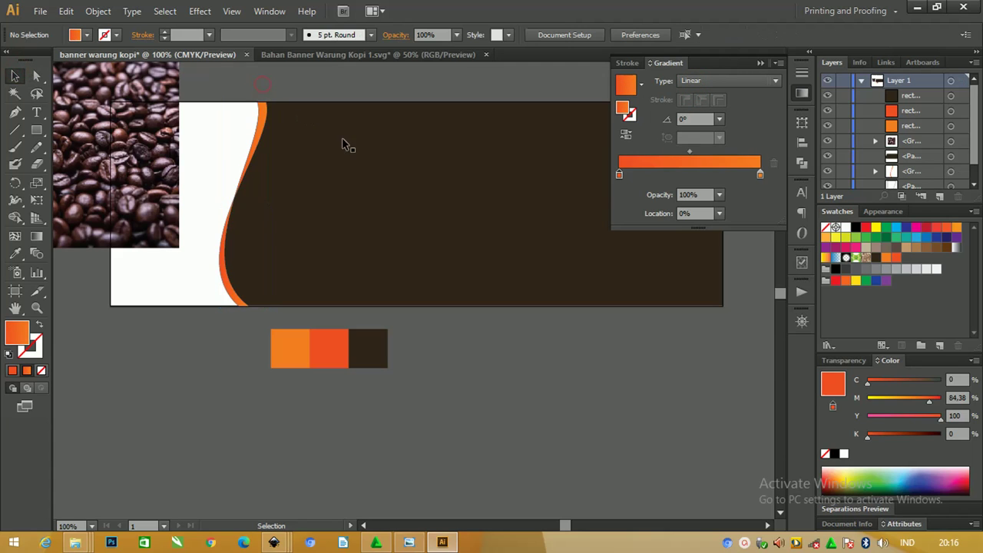
{"action": "key", "text": "ctrl+minus"}
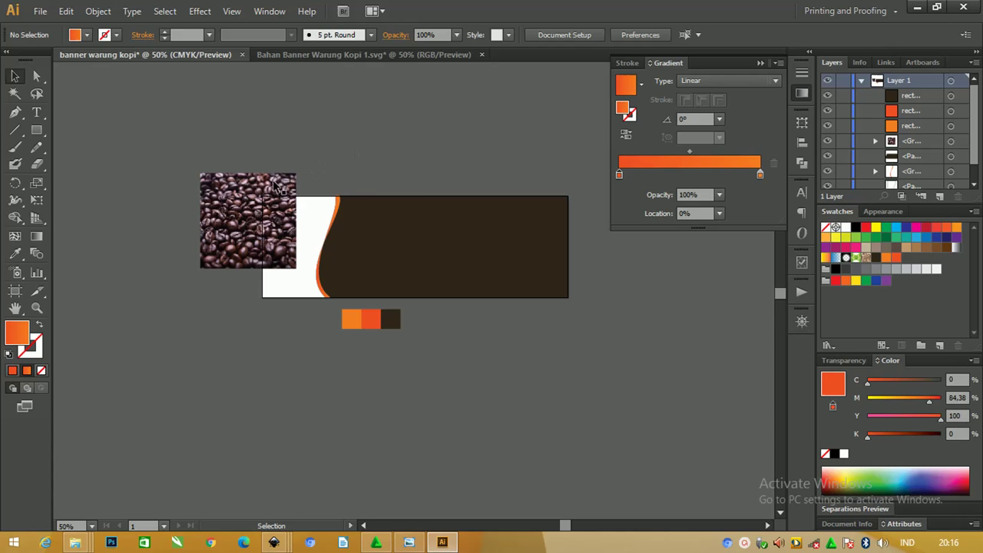
{"action": "left_click_drag", "start_coordinate": [274, 185], "coordinate": [335, 214]}
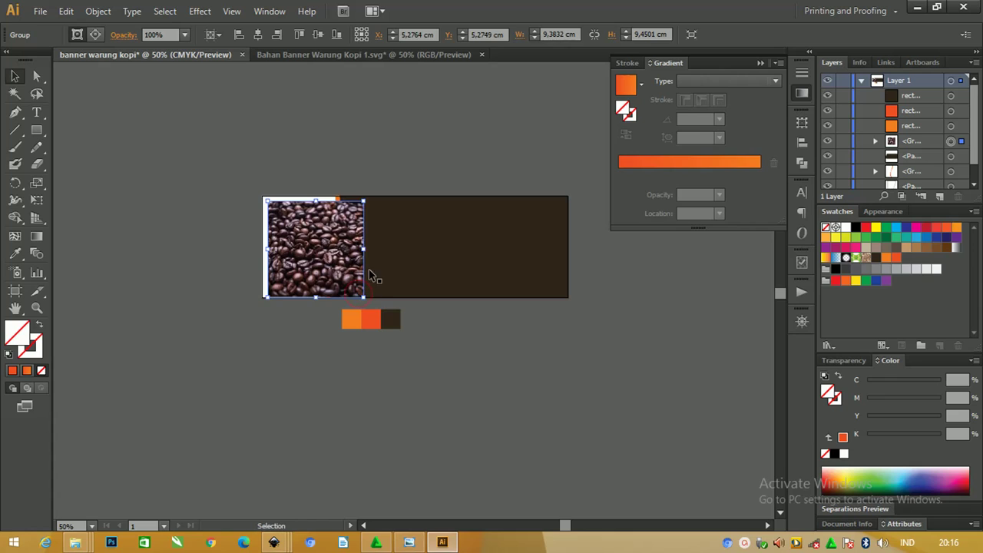
{"action": "left_click", "coordinate": [594, 34]}
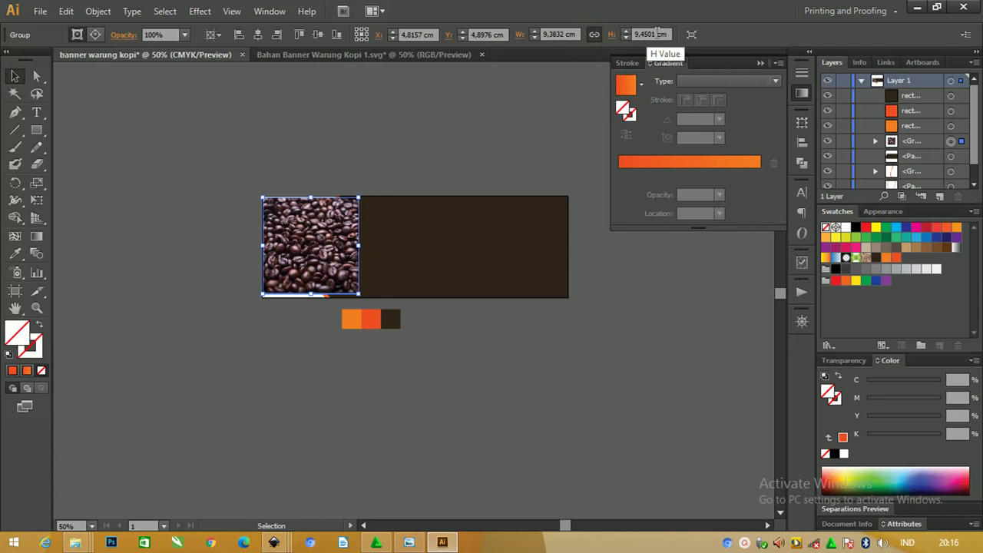
{"action": "left_click", "coordinate": [636, 34]}
{"action": "type", "text": "10"}
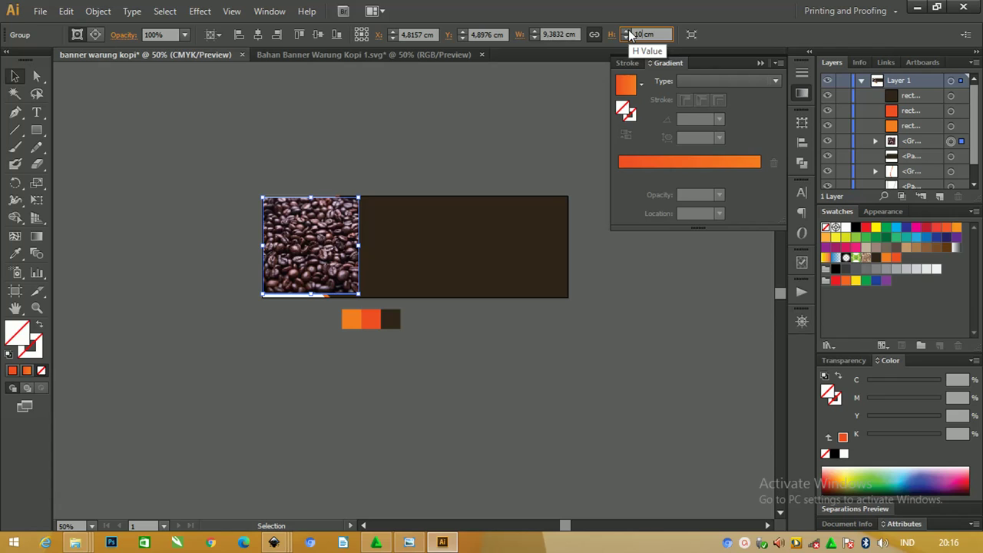
{"action": "key", "text": "Return"}
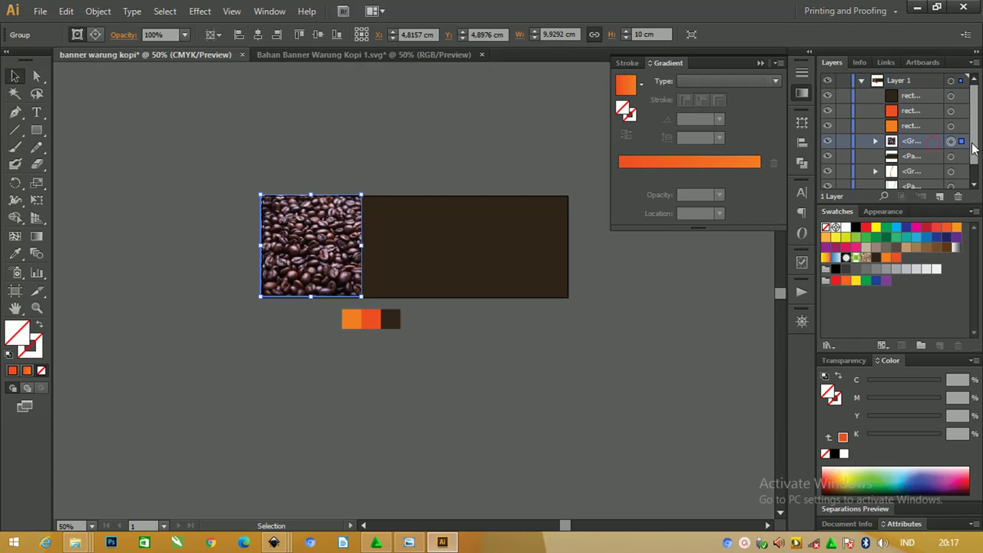
Reorder the photo in Layers beneath the orange curve, then zoom back to 100%.
{"action": "left_click_drag", "start_coordinate": [974, 143], "coordinate": [974, 153]}
{"action": "left_click_drag", "start_coordinate": [934, 124], "coordinate": [933, 174]}
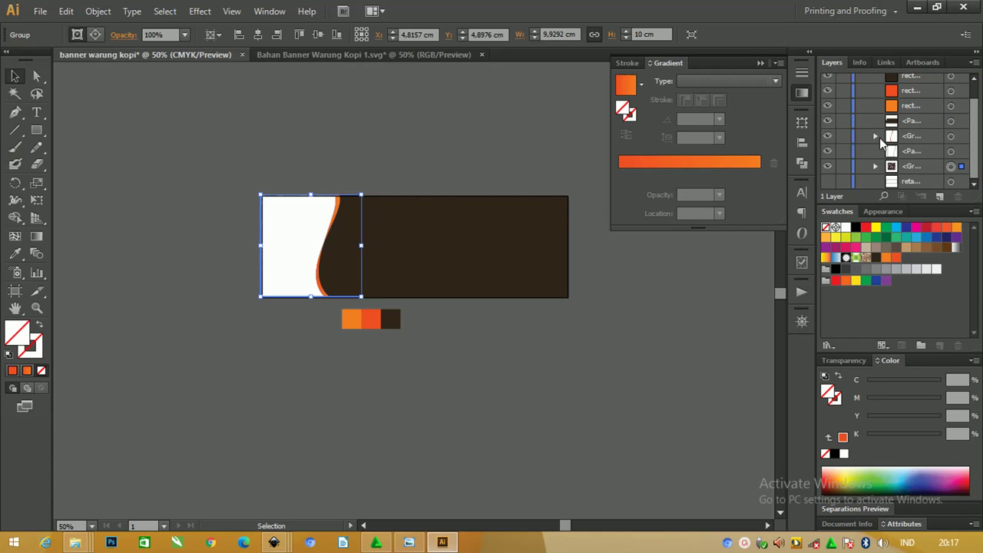
{"action": "left_click_drag", "start_coordinate": [933, 171], "coordinate": [920, 137]}
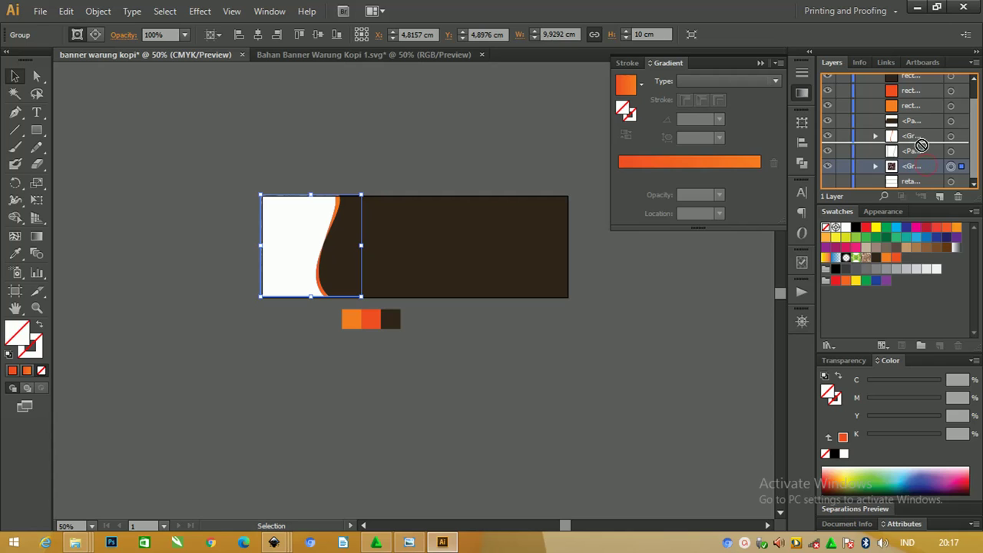
{"action": "left_click", "coordinate": [277, 146]}
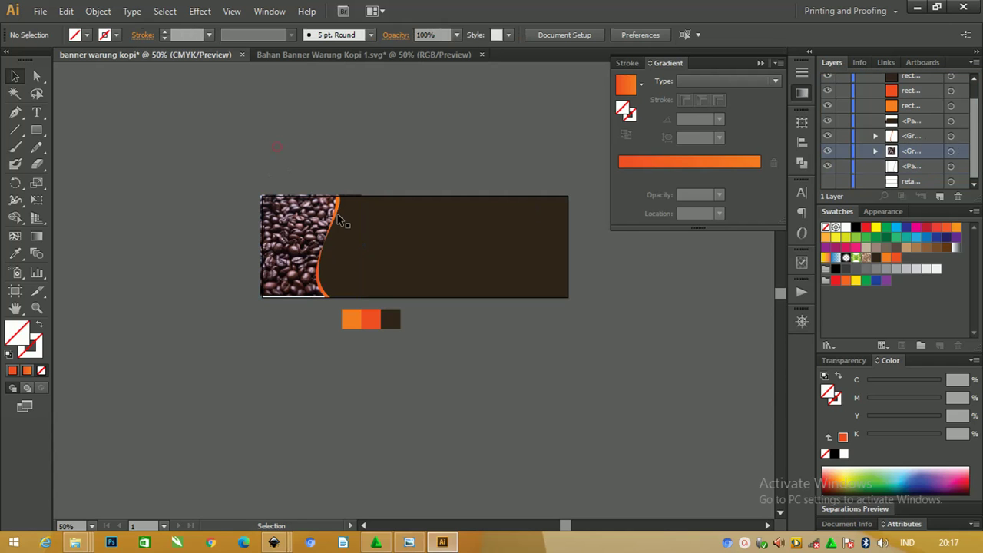
{"action": "key", "text": "a"}
{"action": "key", "text": "ctrl+equal"}
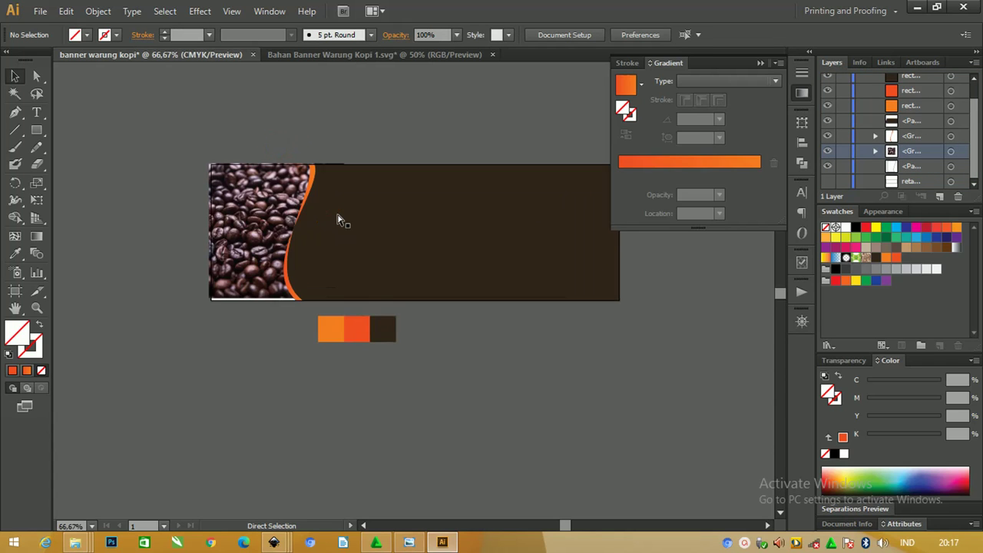
Centre the coffee-bean photo group vertically on the artboard.
{"action": "left_click", "coordinate": [251, 200]}
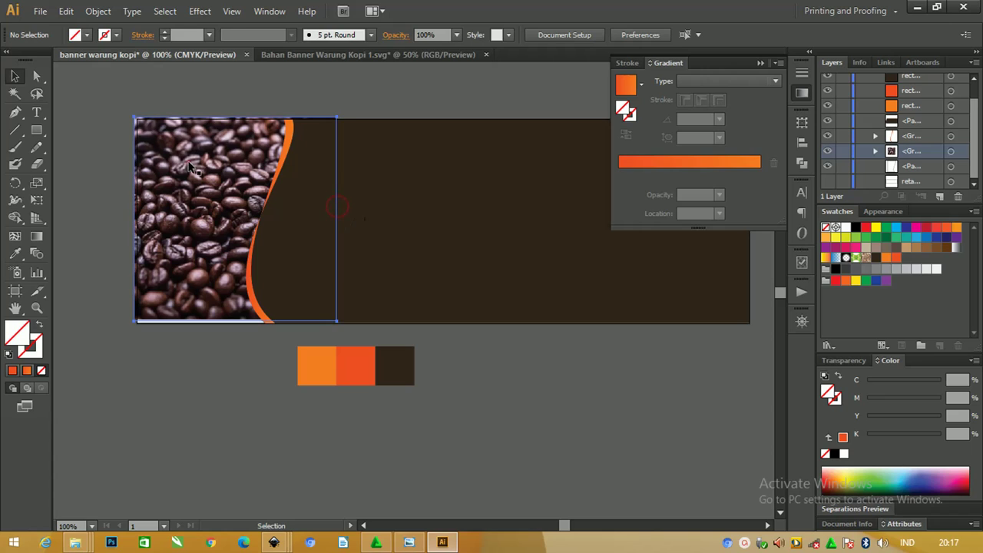
{"action": "left_click", "coordinate": [218, 36]}
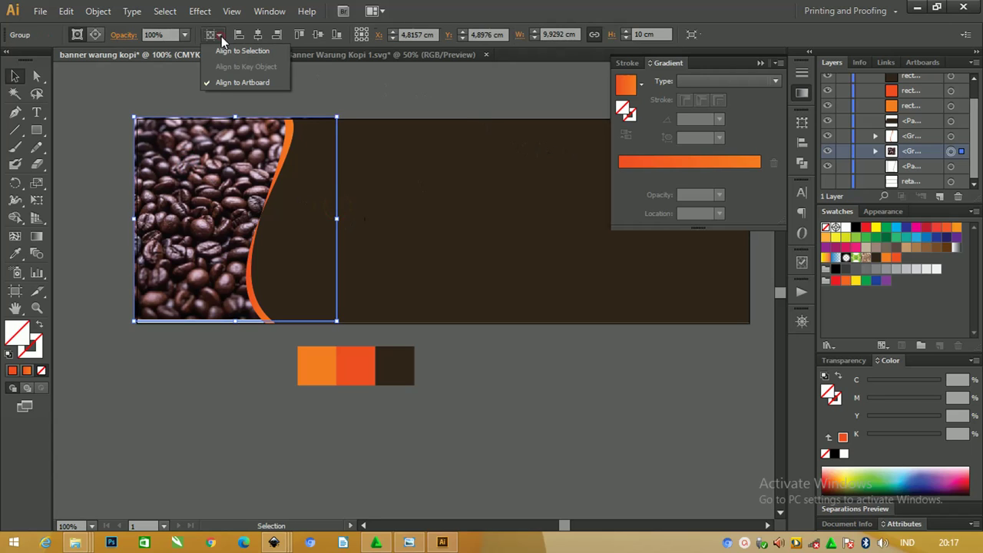
{"action": "left_click", "coordinate": [311, 35]}
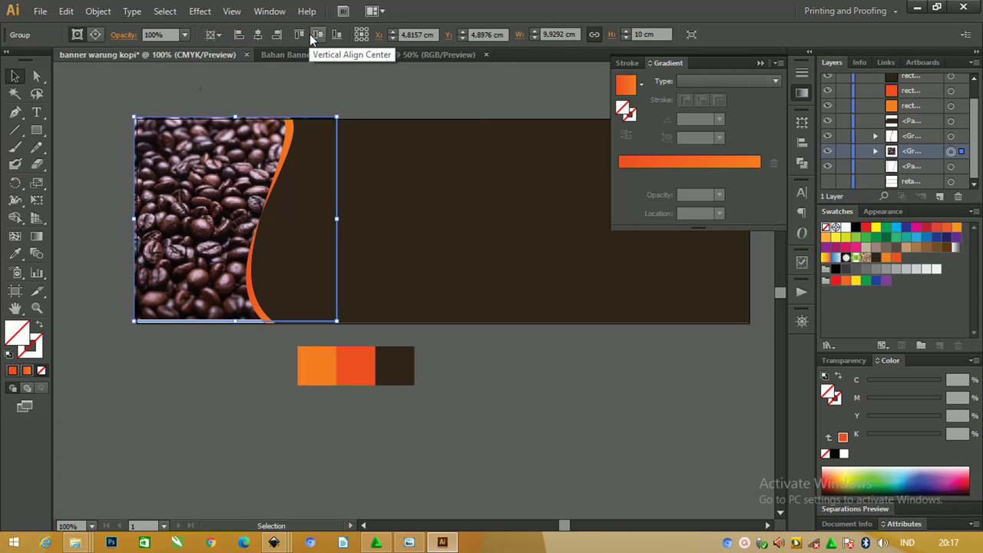
{"action": "left_click", "coordinate": [311, 35]}
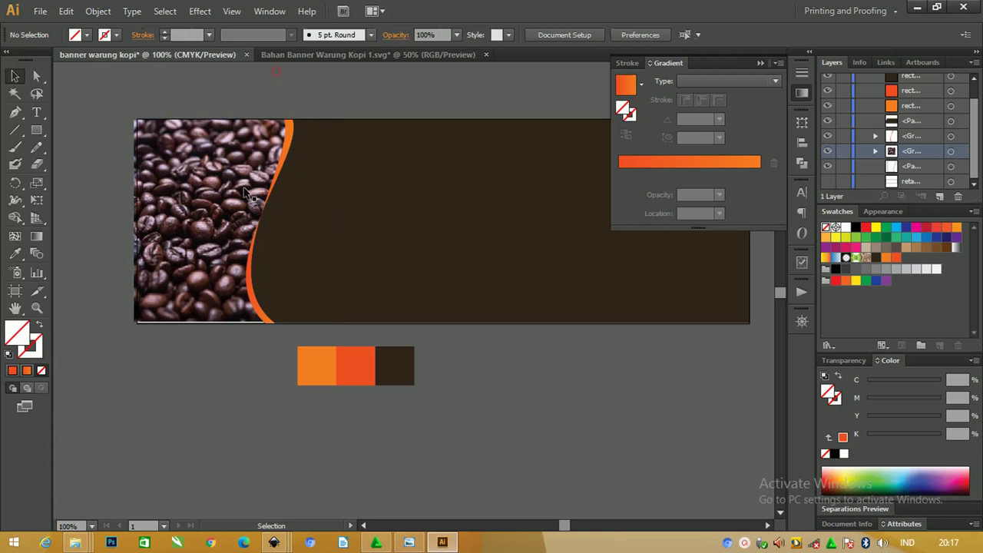
Zoom in and raise the photo's bottom-left and bottom-right anchor points slightly with Direct Selection.
{"action": "key", "text": "a"}
{"action": "key", "text": "ctrl+plus"}
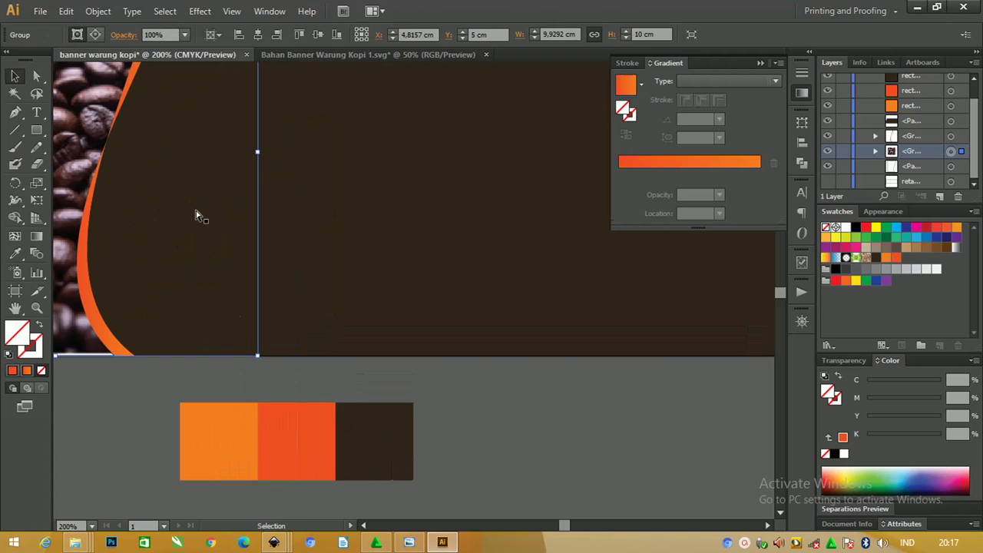
{"action": "left_click_drag", "start_coordinate": [198, 216], "coordinate": [510, 212]}
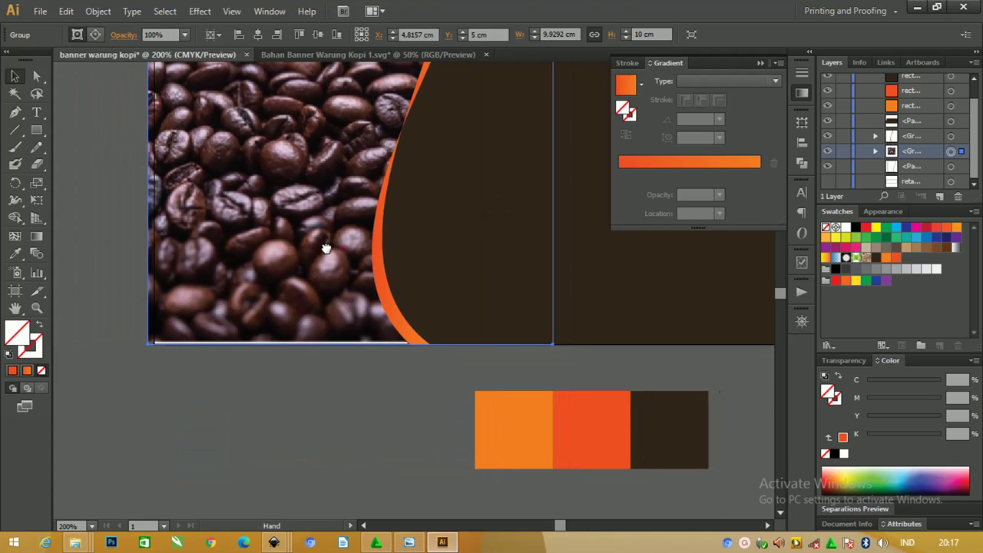
{"action": "left_click_drag", "start_coordinate": [189, 171], "coordinate": [191, 248]}
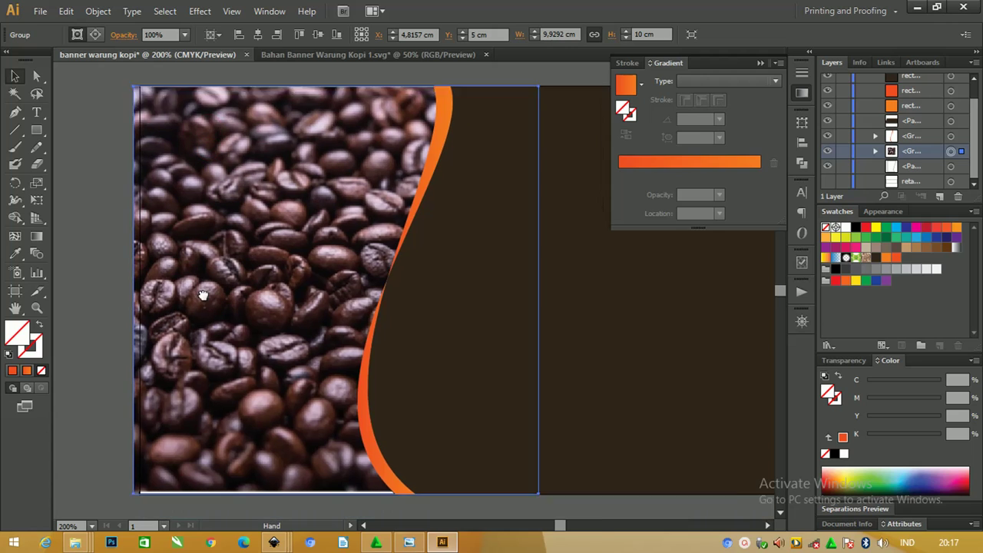
{"action": "left_click_drag", "start_coordinate": [235, 281], "coordinate": [228, 271]}
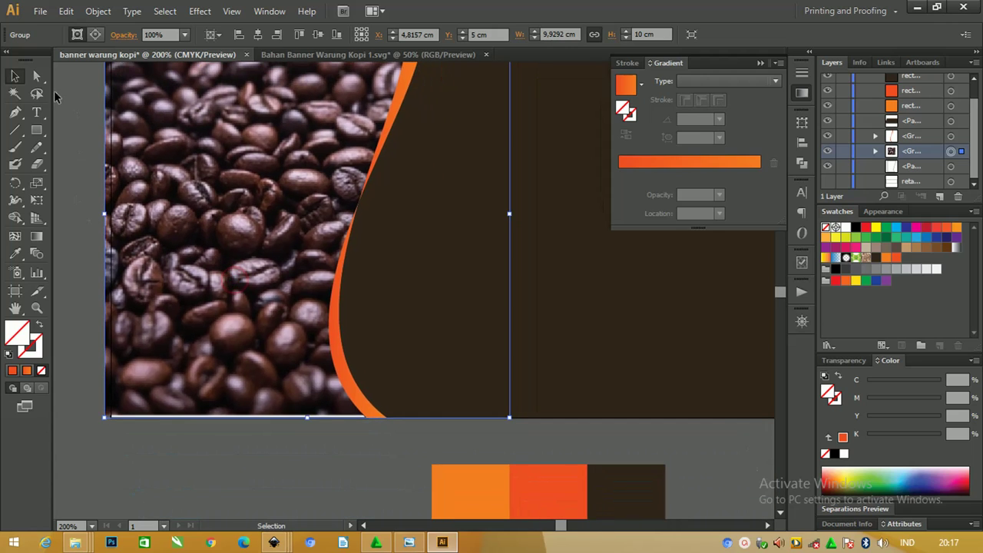
{"action": "left_click", "coordinate": [38, 77]}
{"action": "left_click", "coordinate": [104, 416]}
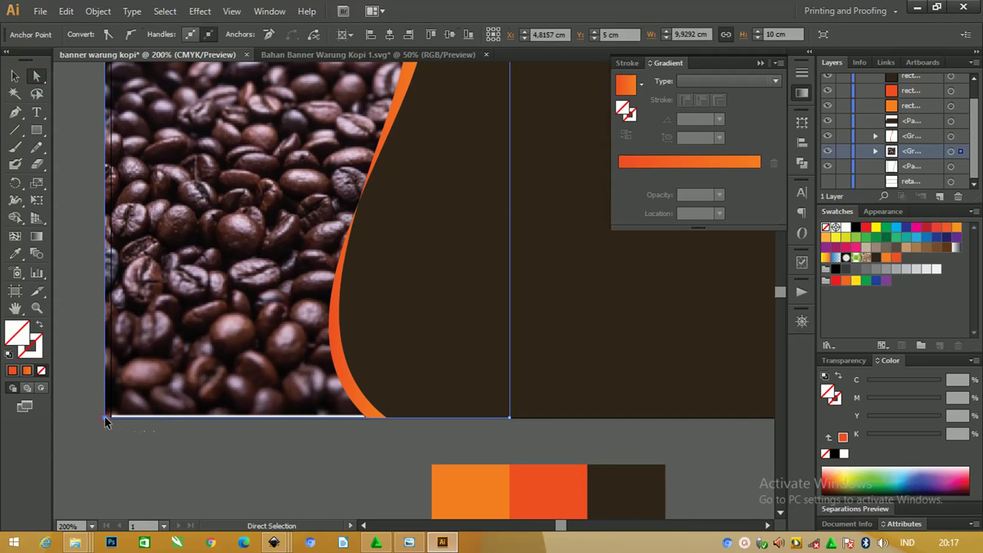
{"action": "left_click", "coordinate": [510, 418], "text": "shift"}
{"action": "left_click_drag", "start_coordinate": [511, 420], "coordinate": [510, 413]}
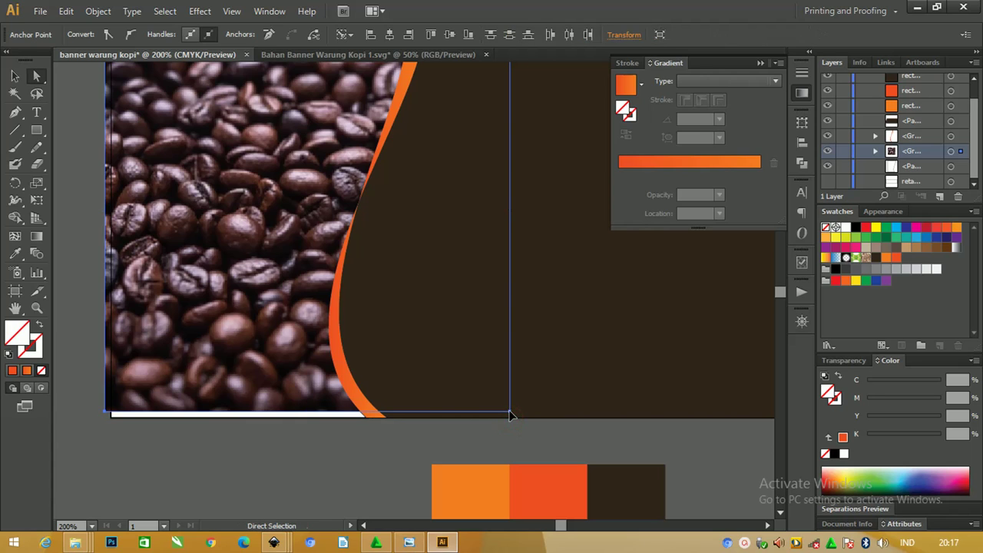
Stretch the photo group over the white bottom line and up to the banner's top edge.
{"action": "left_click", "coordinate": [15, 75]}
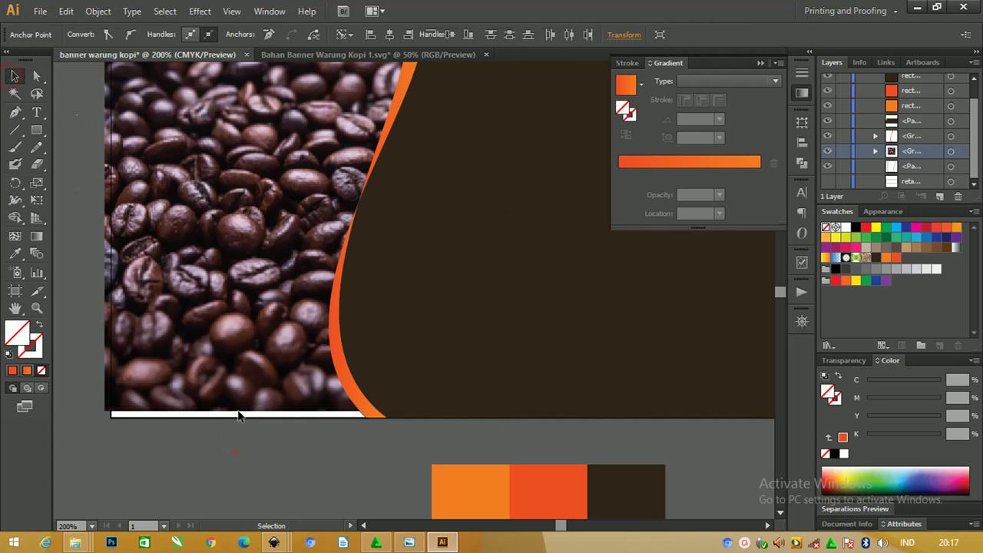
{"action": "left_click", "coordinate": [238, 412]}
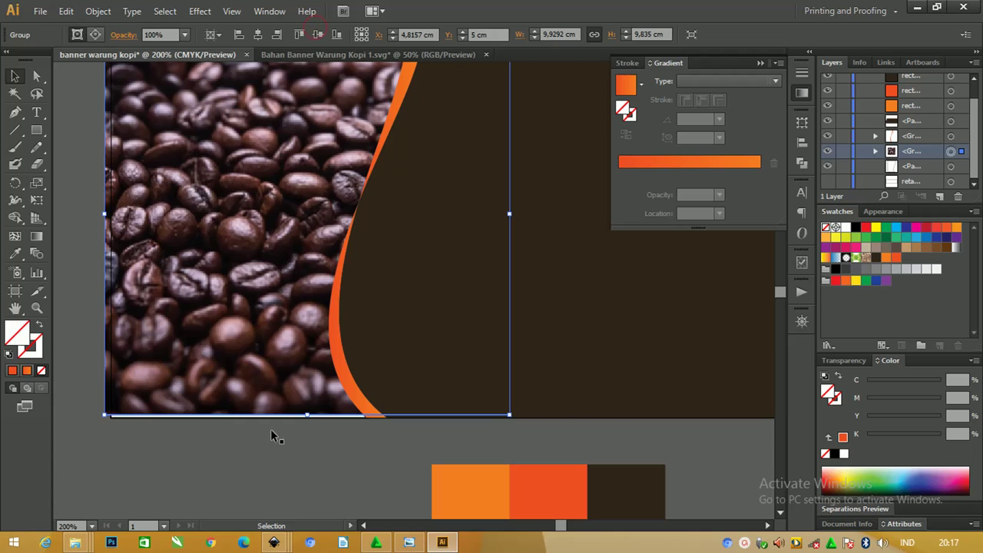
{"action": "left_click", "coordinate": [284, 473]}
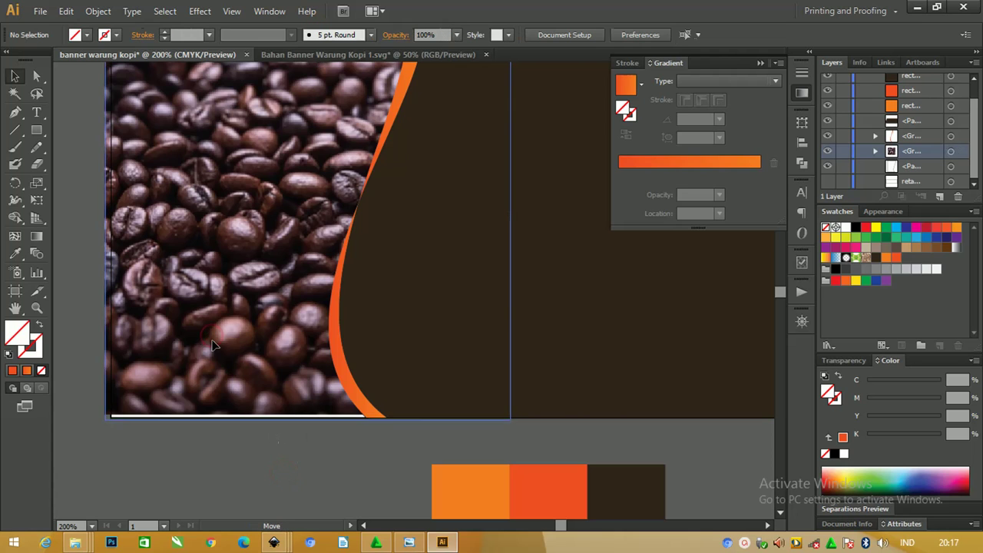
{"action": "left_click", "coordinate": [214, 345]}
{"action": "left_click_drag", "start_coordinate": [236, 427], "coordinate": [244, 456]}
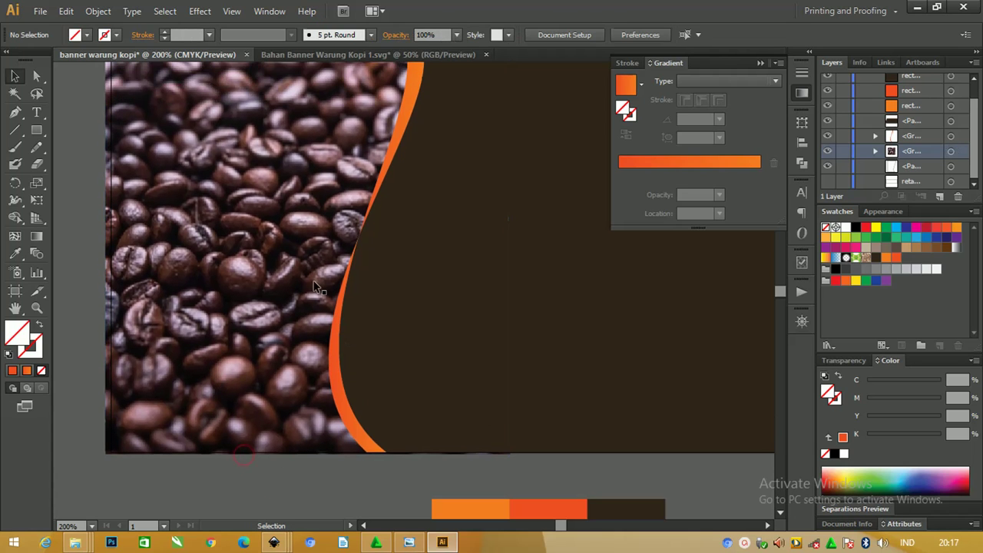
{"action": "scroll", "coordinate": [301, 244], "scroll_direction": "up", "scroll_amount": 1}
{"action": "left_click", "coordinate": [270, 191]}
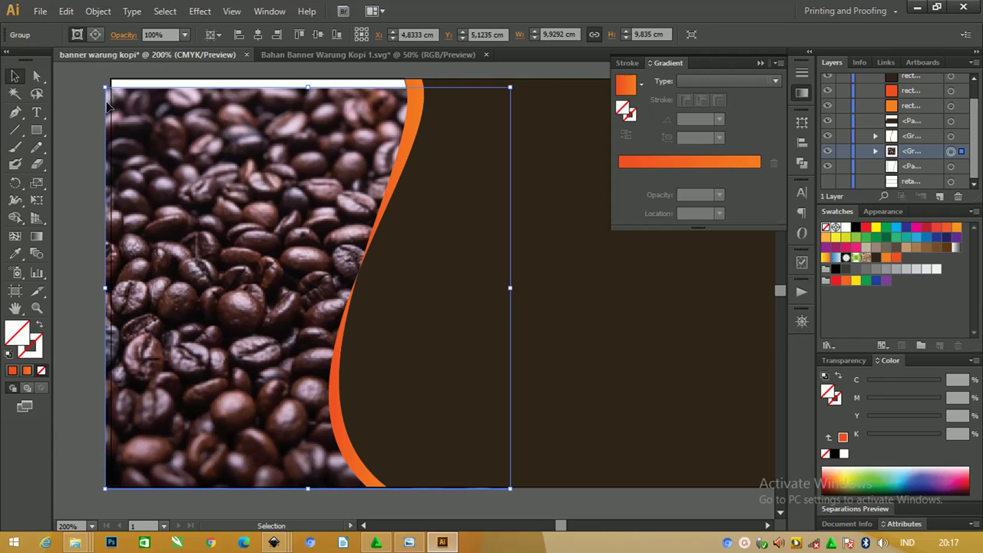
{"action": "left_click_drag", "start_coordinate": [105, 292], "coordinate": [112, 290]}
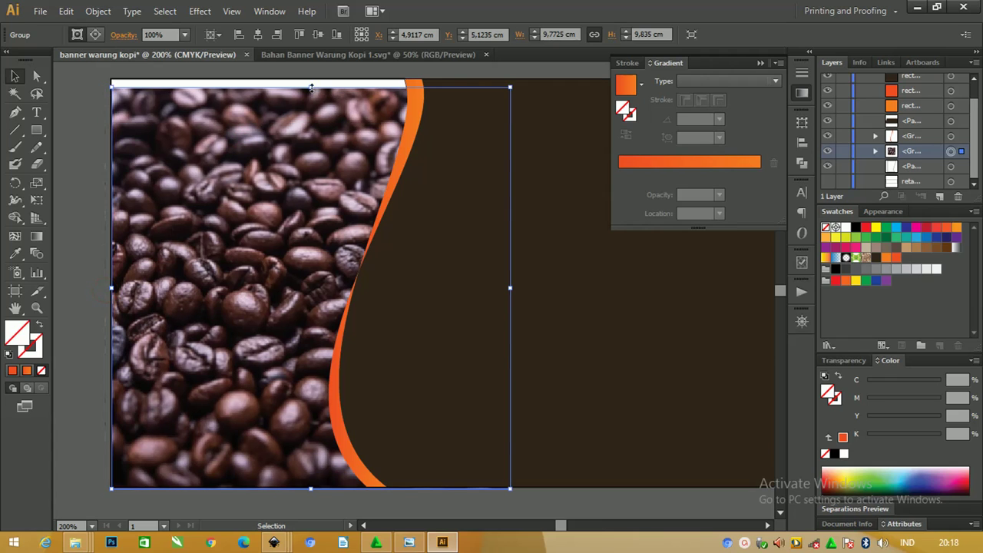
{"action": "left_click_drag", "start_coordinate": [311, 86], "coordinate": [311, 74]}
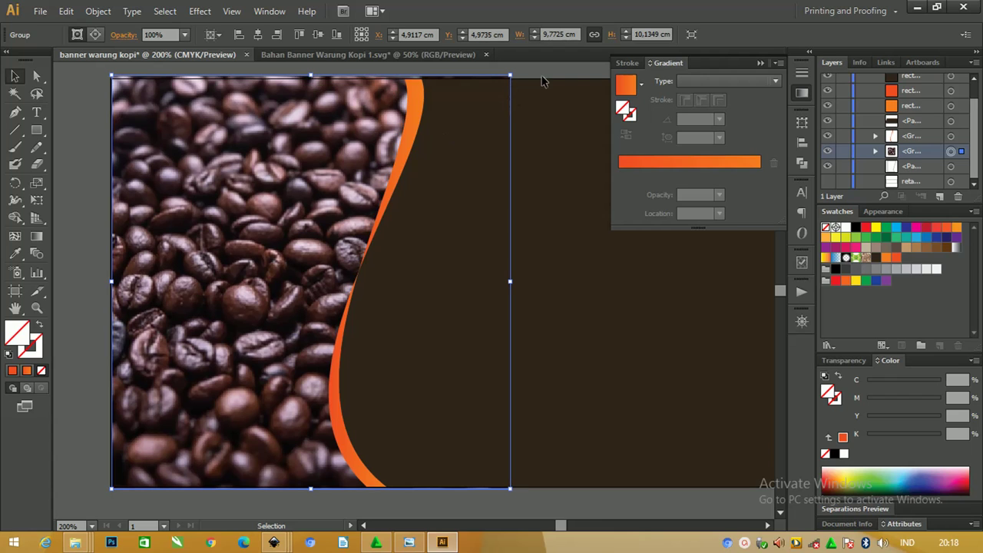
Set the photo group's height to 10 cm, align it left, and recentre the banner at 100%.
{"action": "left_click", "coordinate": [649, 34]}
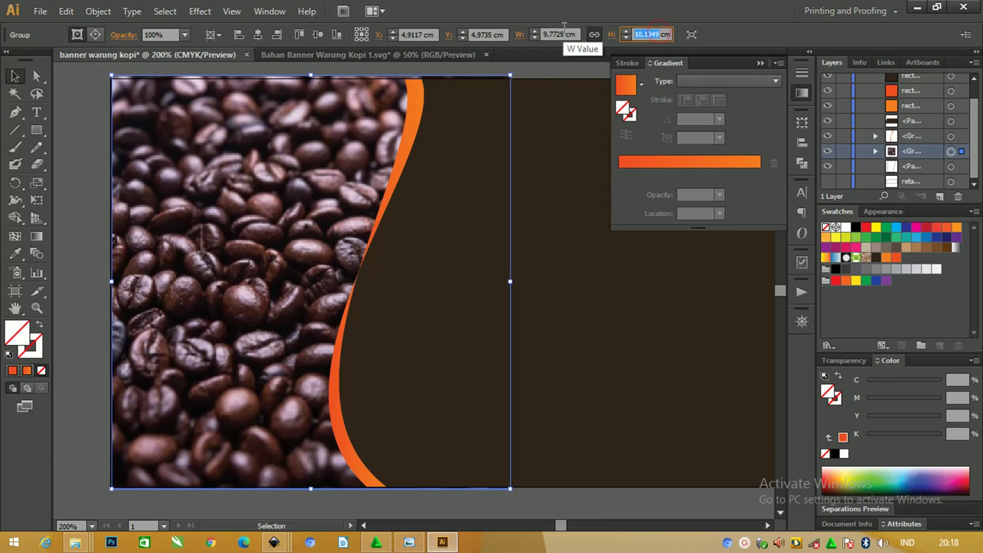
{"action": "type", "text": "10"}
{"action": "key", "text": "Return"}
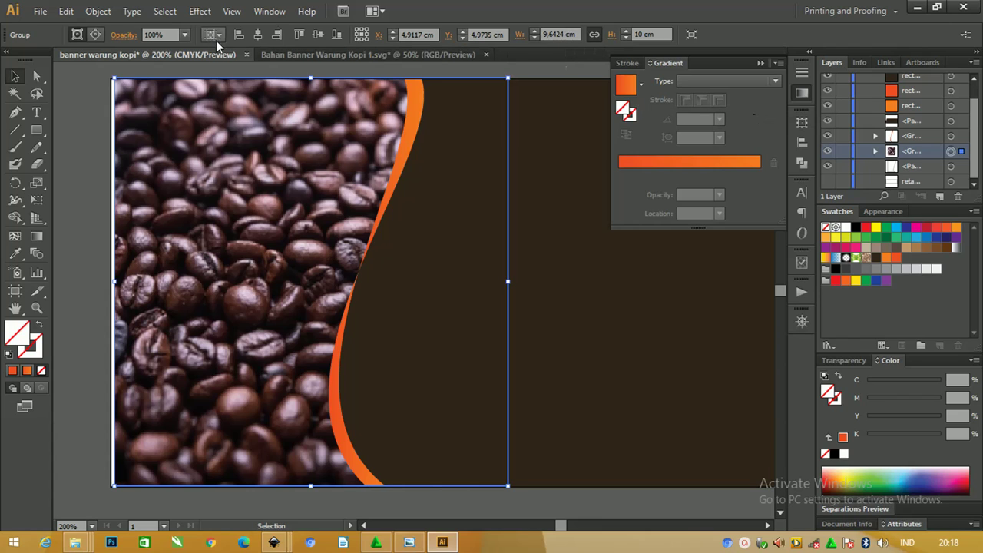
{"action": "left_click", "coordinate": [239, 34]}
{"action": "left_click", "coordinate": [103, 106]}
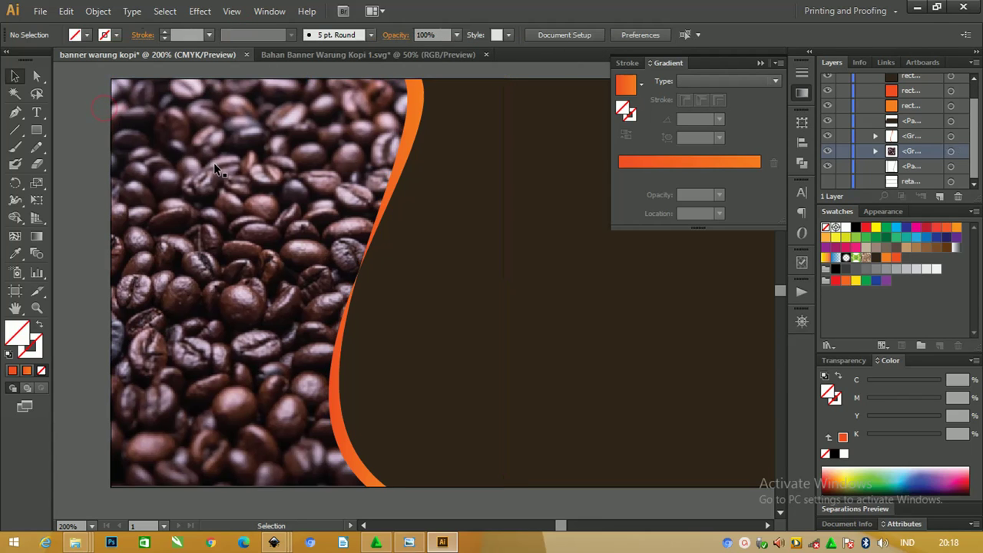
{"action": "key", "text": "ctrl+minus"}
{"action": "key", "text": "ctrl+minus"}
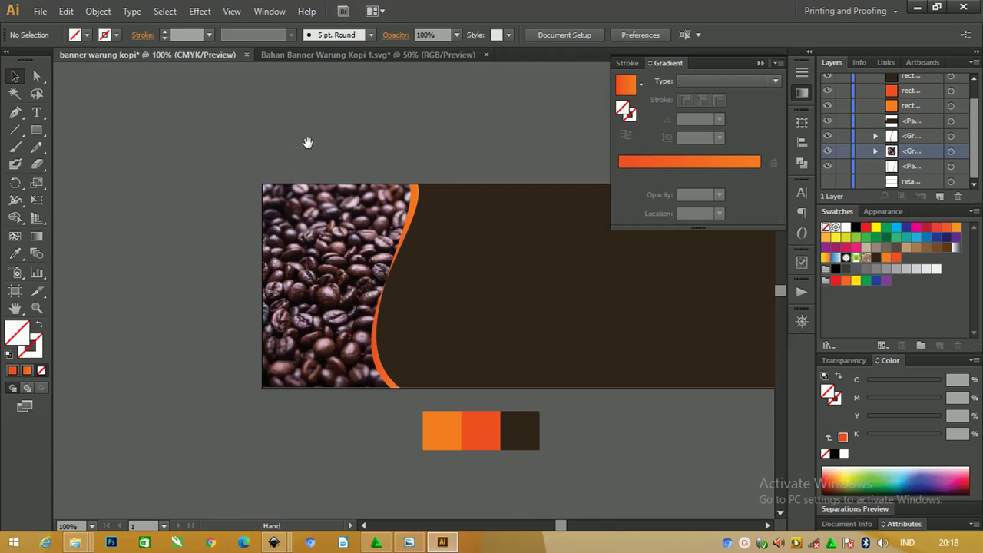
{"action": "mouse_move", "coordinate": [307, 143]}
{"action": "left_mouse_down"}
{"action": "mouse_move", "coordinate": [150, 136]}
{"action": "mouse_move", "coordinate": [160, 165]}
{"action": "left_mouse_up"}
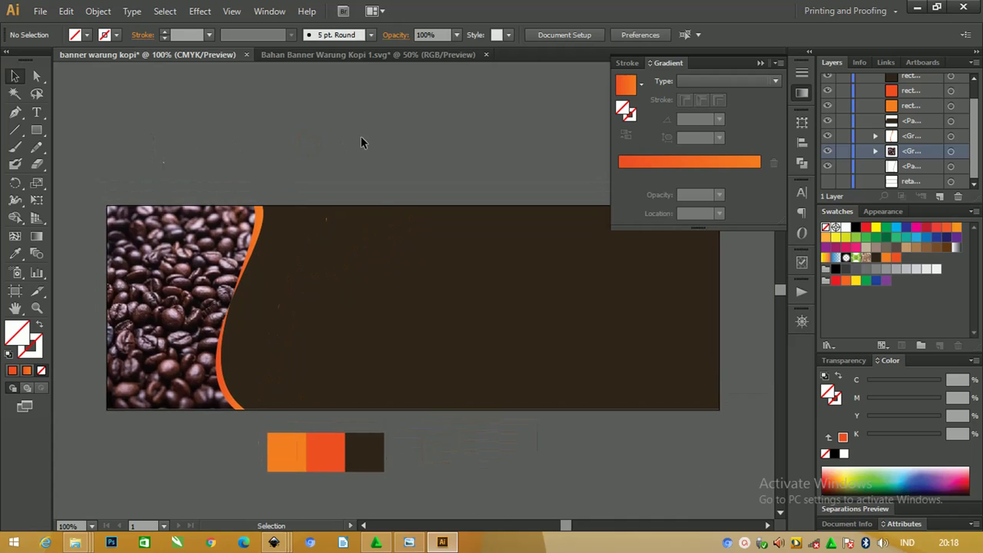
{"action": "left_click_drag", "start_coordinate": [380, 206], "coordinate": [370, 166]}
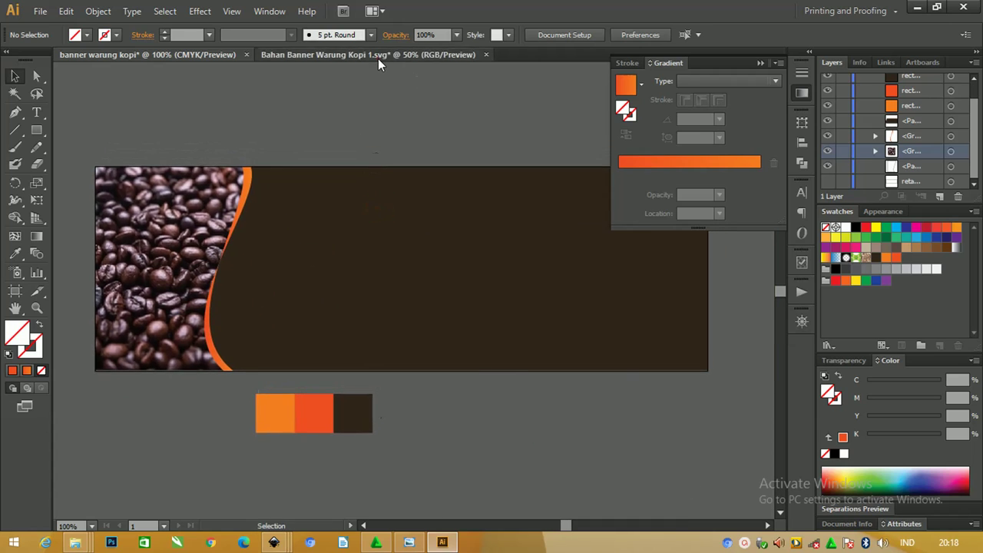
Move the Banner Warung Coffee title and QR code from the reference SVG into the banner document.
{"action": "left_click", "coordinate": [378, 56]}
{"action": "left_click", "coordinate": [453, 257]}
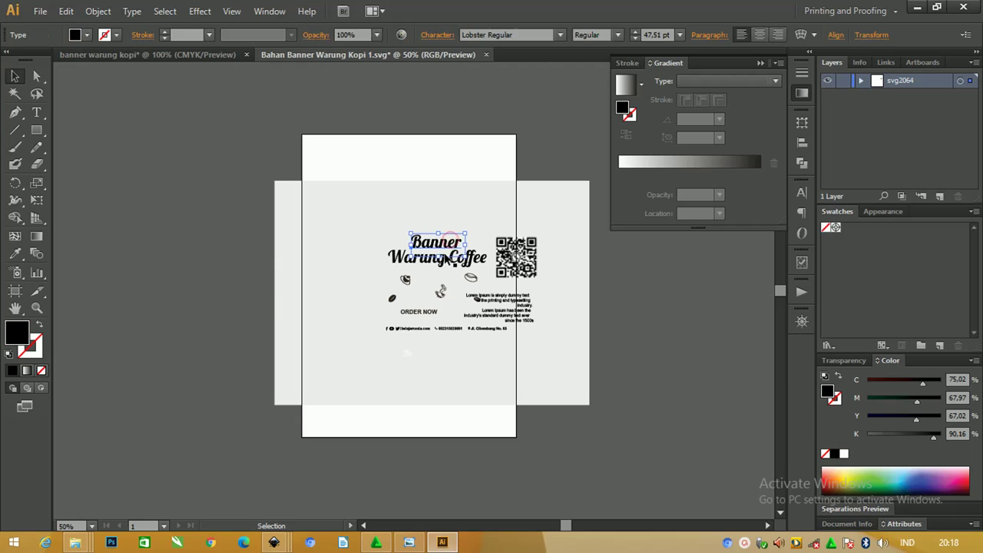
{"action": "key", "text": "v"}
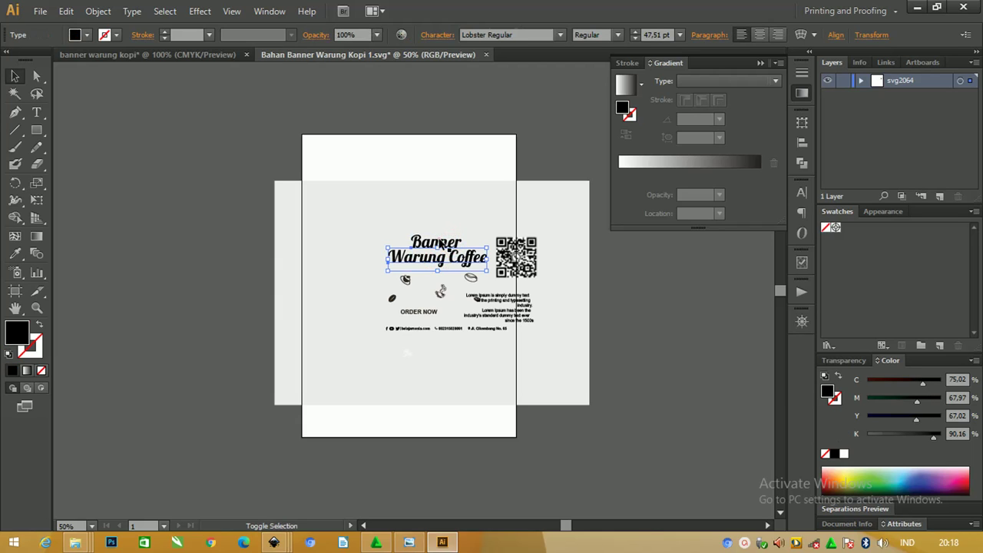
{"action": "left_click", "coordinate": [510, 257], "text": "ctrl"}
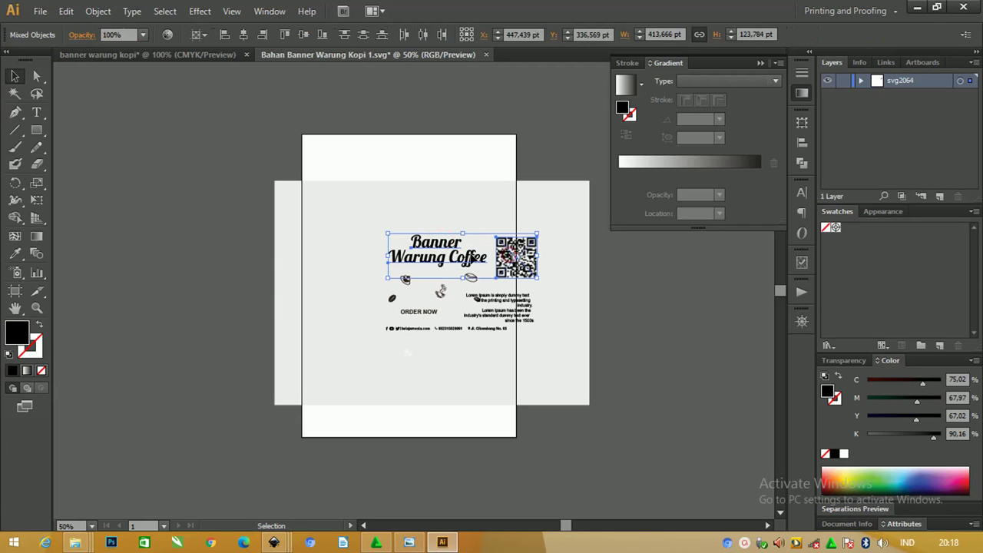
{"action": "key", "text": "Delete"}
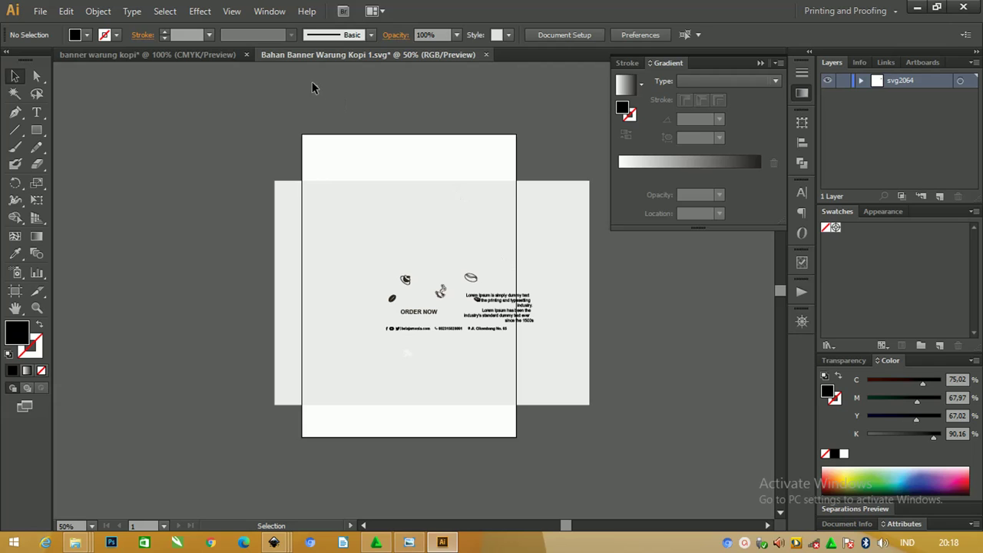
{"action": "left_click", "coordinate": [217, 58]}
{"action": "key", "text": "ctrl+v"}
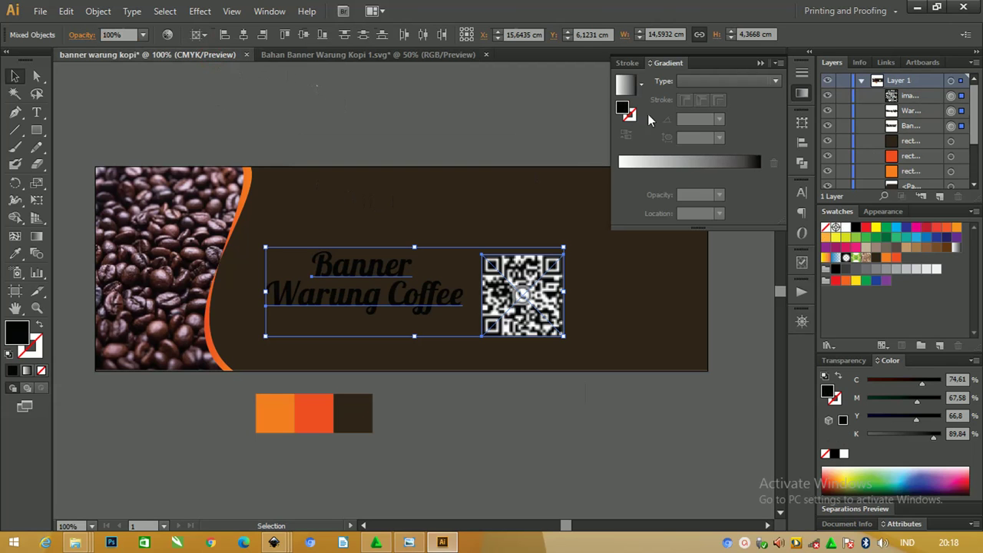
{"action": "left_click", "coordinate": [761, 62]}
Start a new text object above the title and clear its placeholder text.
{"action": "left_click", "coordinate": [505, 136]}
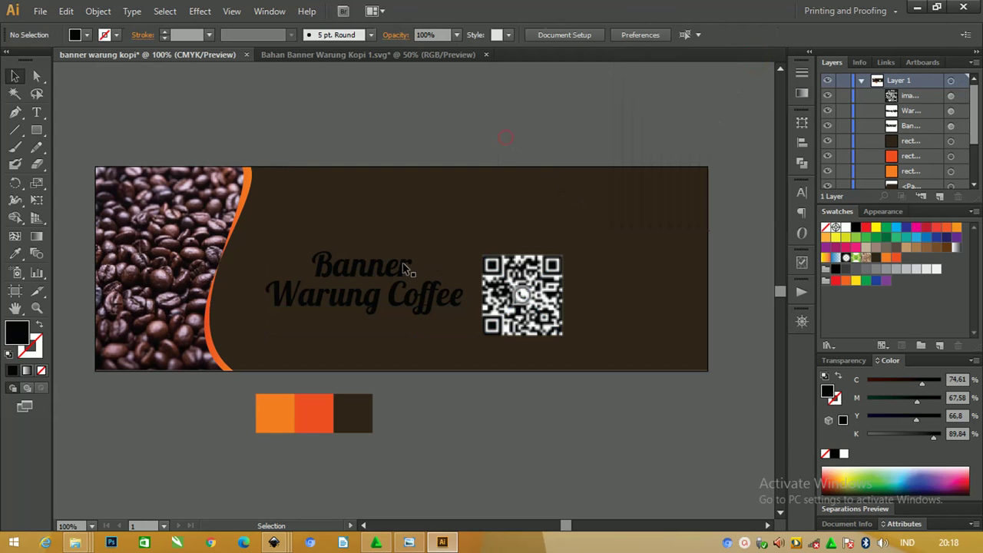
{"action": "left_click", "coordinate": [403, 268]}
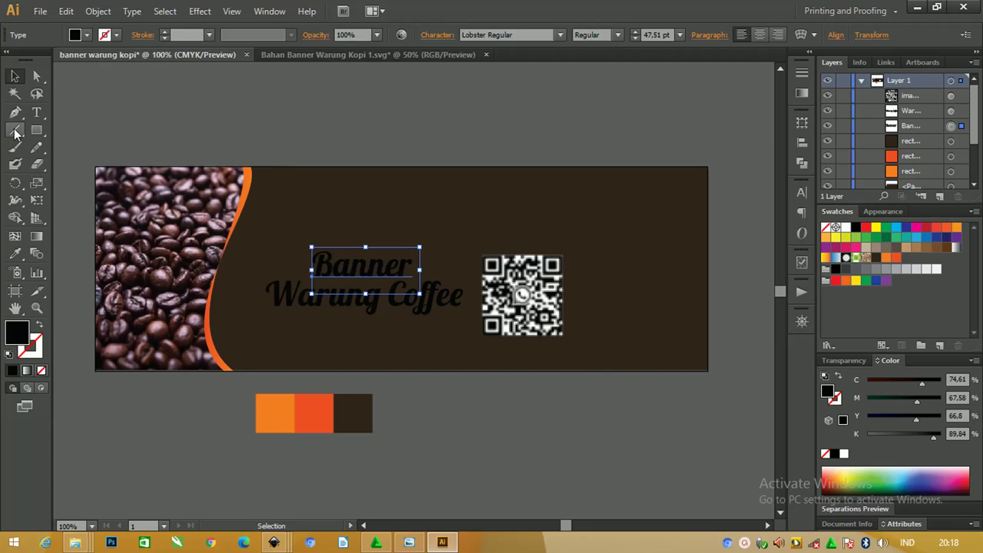
{"action": "left_click", "coordinate": [36, 113]}
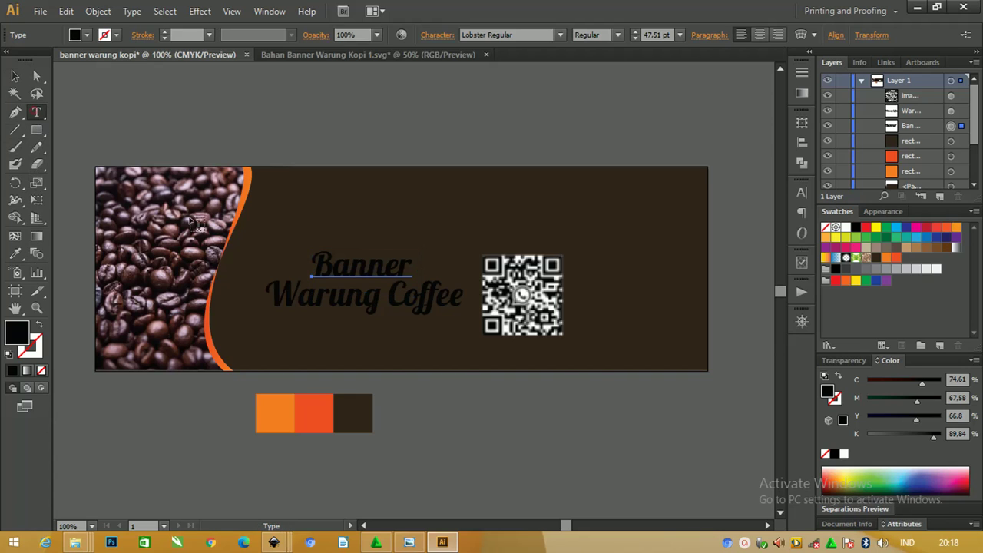
{"action": "left_click", "coordinate": [367, 205]}
{"action": "type", "text": "Bahan"}
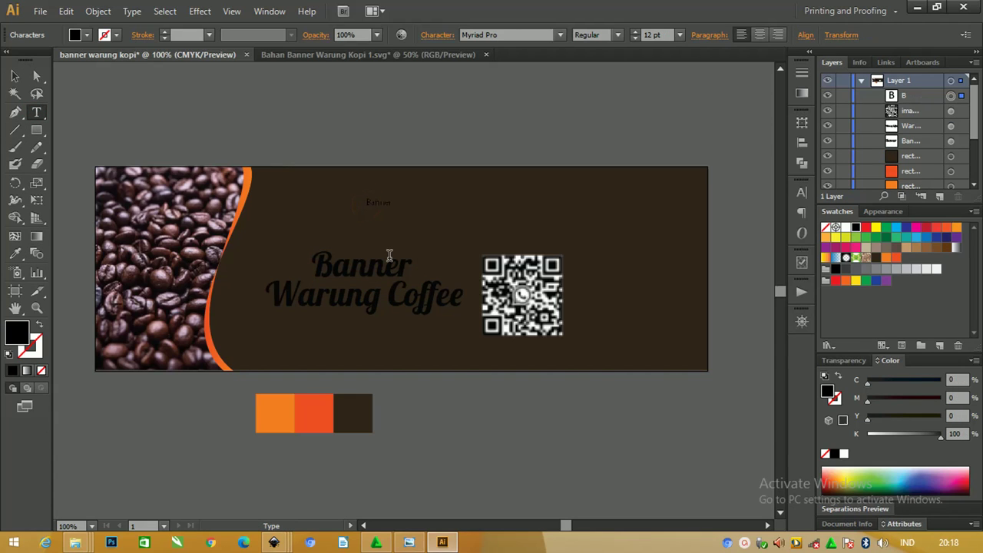
{"action": "key", "text": "ctrl+a"}
{"action": "key", "text": "BackSpace"}
{"action": "left_click", "coordinate": [13, 76]}
Select the word 'Banner' and set its fill to white.
{"action": "left_click", "coordinate": [328, 277]}
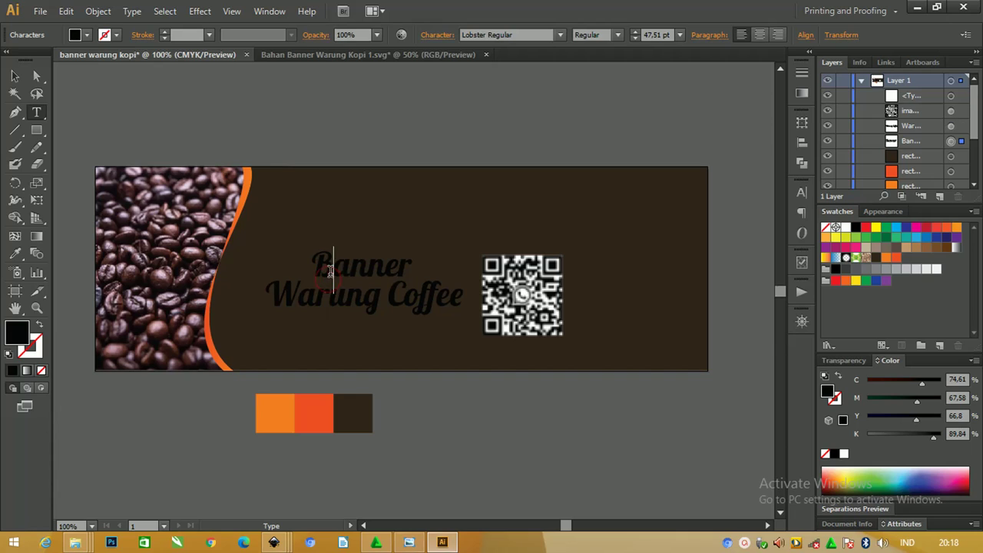
{"action": "left_click", "coordinate": [16, 78]}
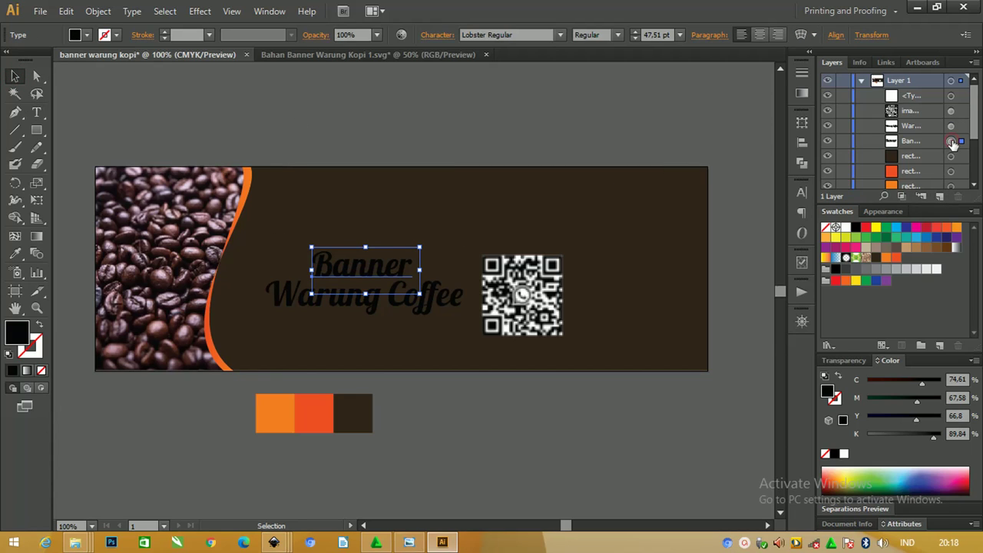
{"action": "double_click", "coordinate": [357, 267]}
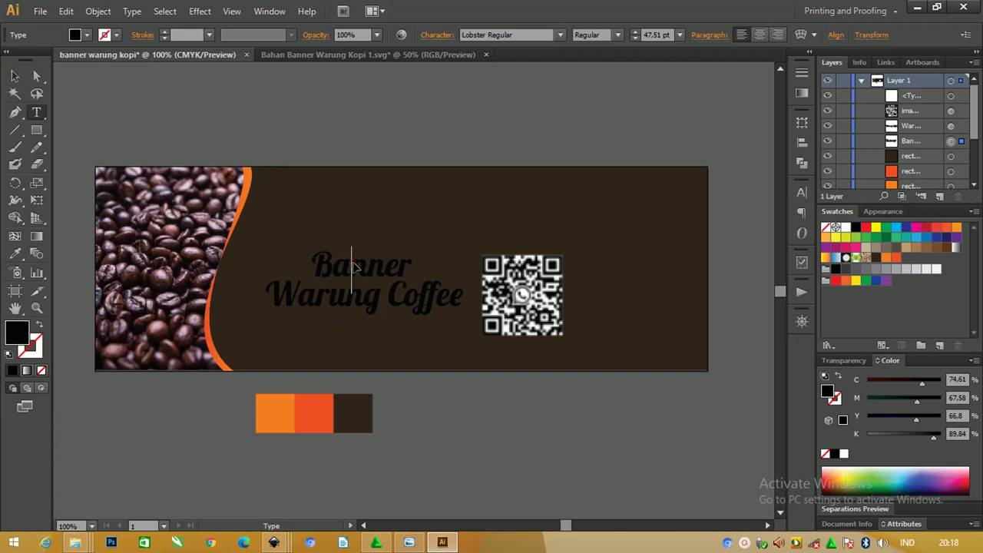
{"action": "double_click", "coordinate": [355, 267]}
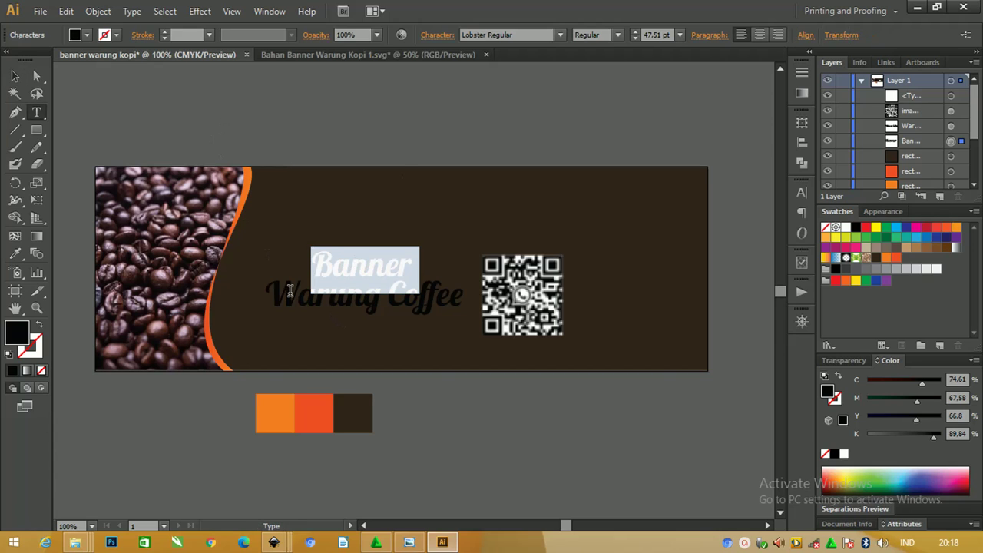
{"action": "left_click", "coordinate": [291, 290]}
{"action": "double_click", "coordinate": [348, 267]}
{"action": "left_click", "coordinate": [846, 228]}
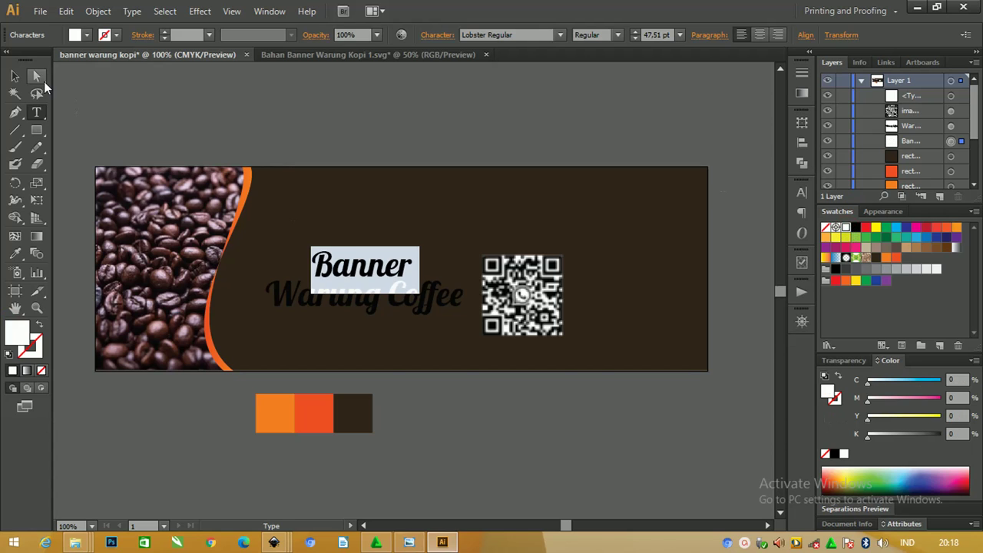
{"action": "left_click", "coordinate": [14, 76]}
Set the 'Warung Coffee' line's fill to white.
{"action": "left_click", "coordinate": [186, 102]}
{"action": "left_click", "coordinate": [297, 292]}
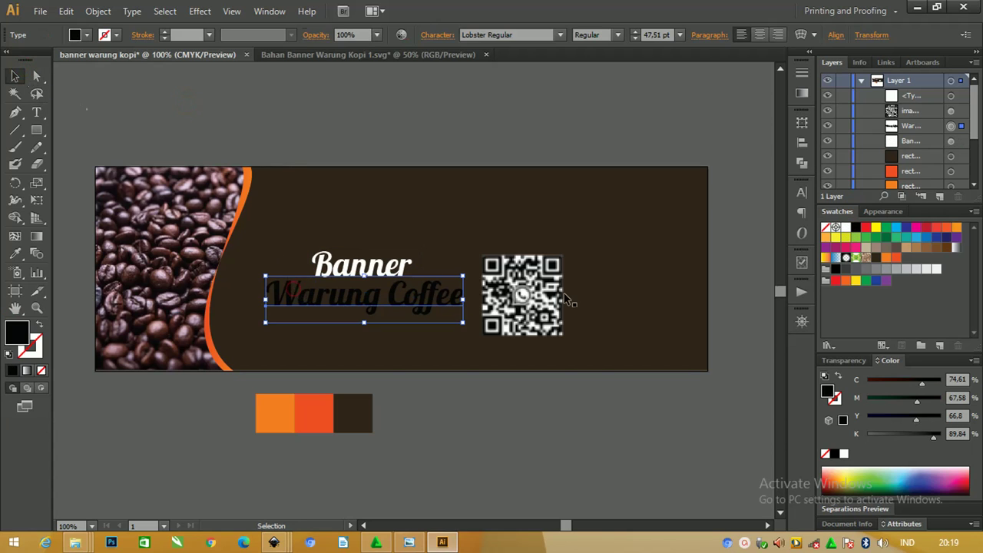
{"action": "left_click", "coordinate": [846, 228]}
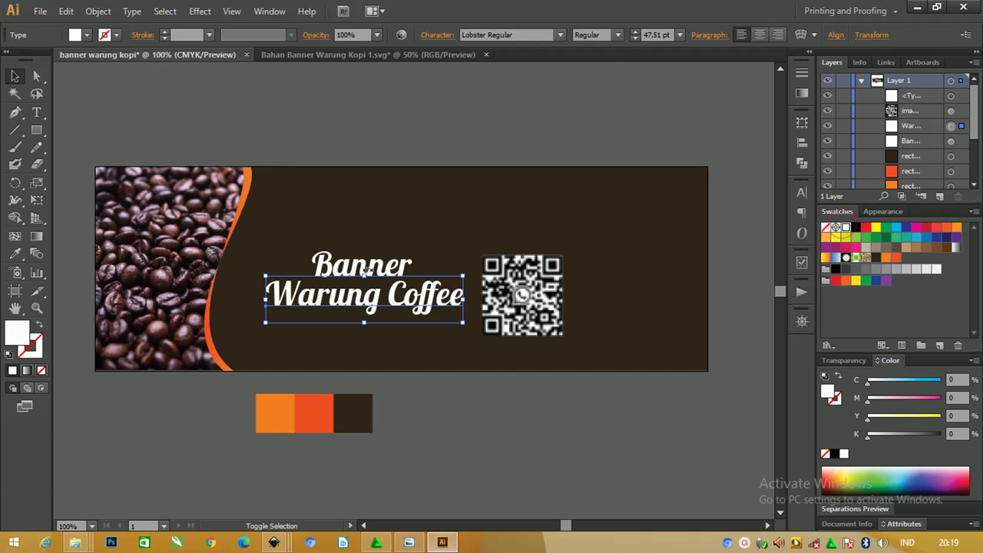
{"action": "left_click", "coordinate": [368, 267], "text": "shift"}
Place 'Warung Coffee' on the same line after 'Banner' and reposition the title.
{"action": "left_click_drag", "start_coordinate": [369, 268], "coordinate": [367, 218]}
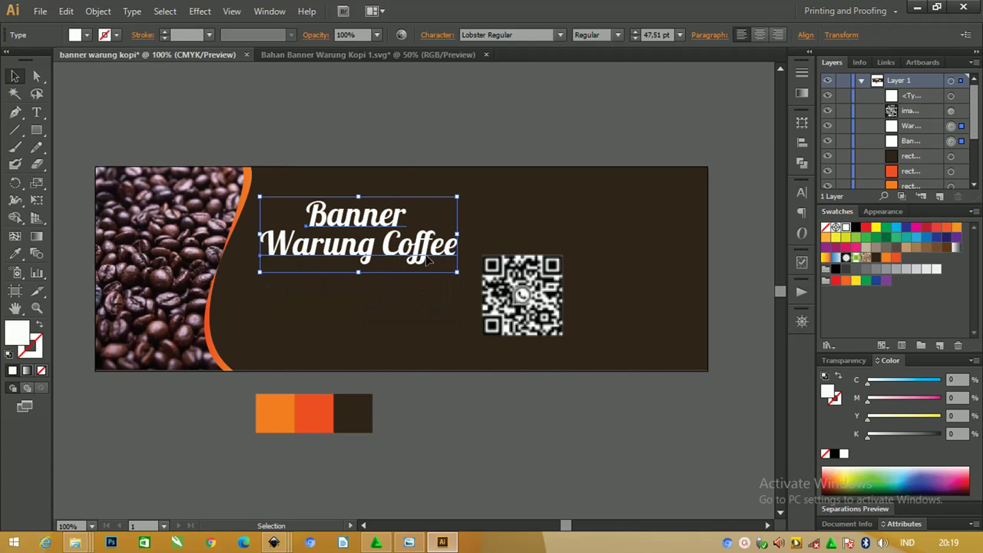
{"action": "left_click", "coordinate": [400, 161]}
{"action": "left_click", "coordinate": [381, 221]}
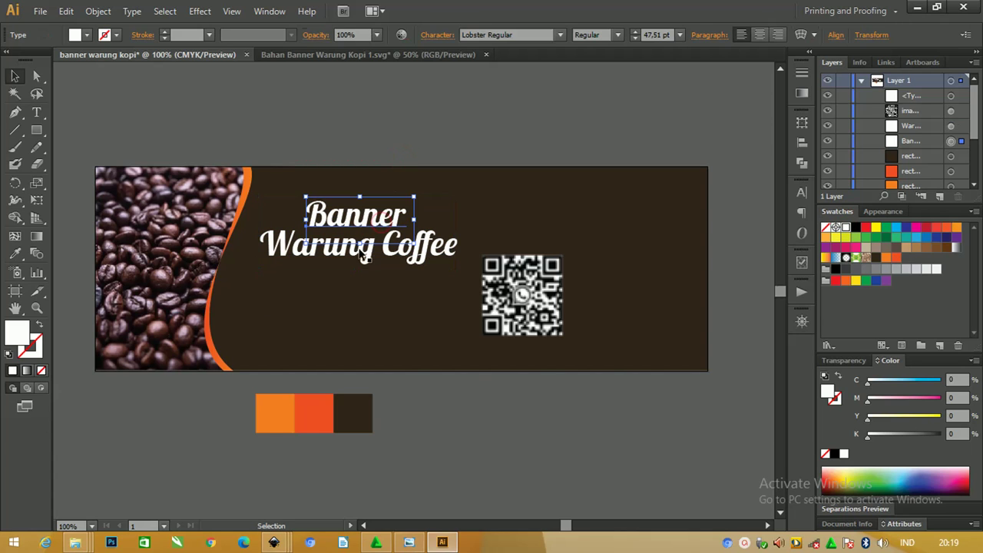
{"action": "left_click_drag", "start_coordinate": [369, 265], "coordinate": [522, 224]}
{"action": "left_click", "coordinate": [403, 219], "text": "shift"}
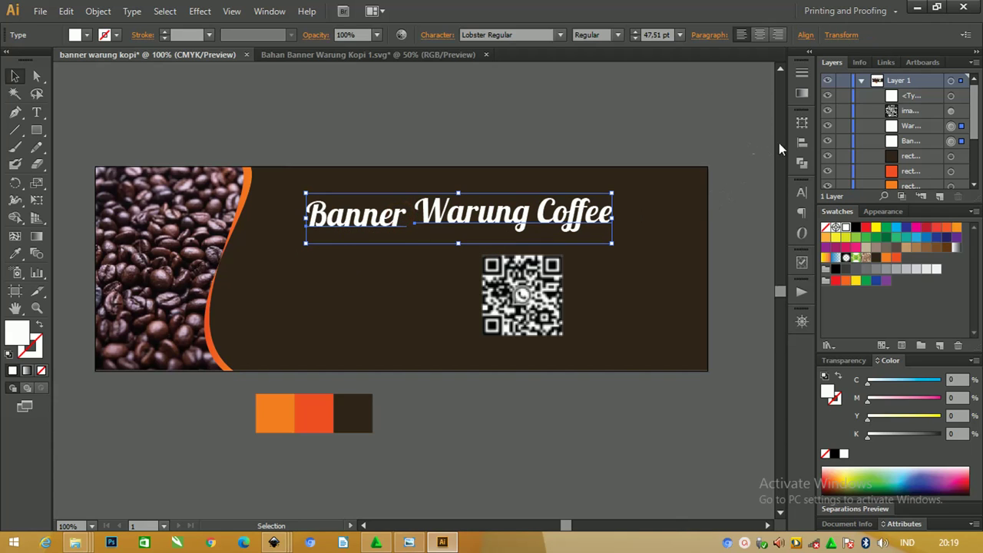
{"action": "left_click", "coordinate": [802, 143]}
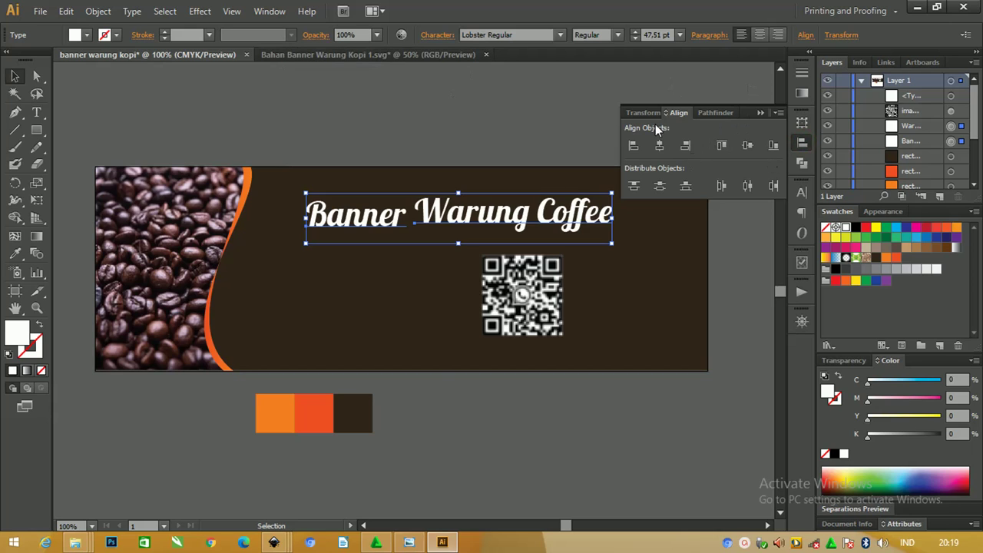
{"action": "left_click", "coordinate": [478, 151]}
{"action": "key", "text": "ctrl+plus"}
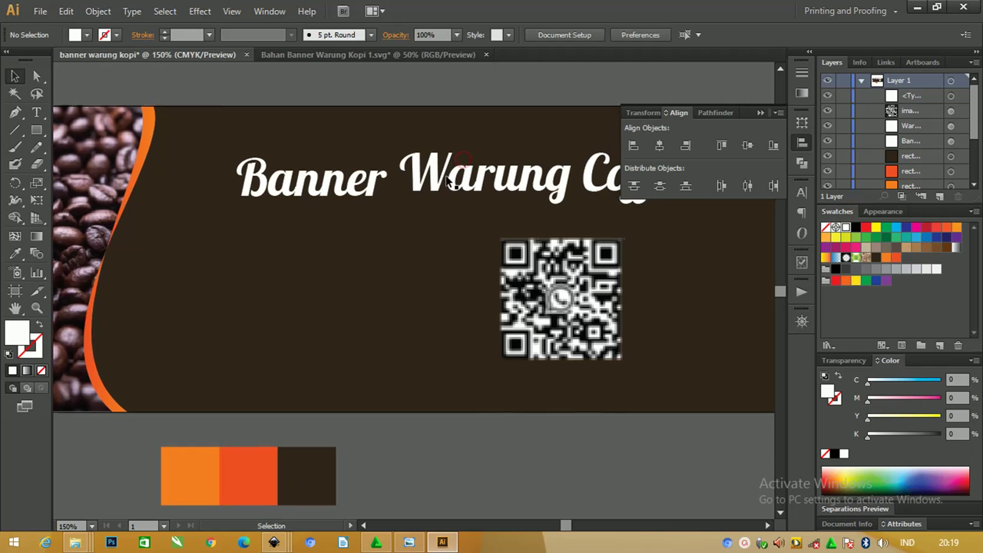
{"action": "left_click_drag", "start_coordinate": [451, 181], "coordinate": [381, 282]}
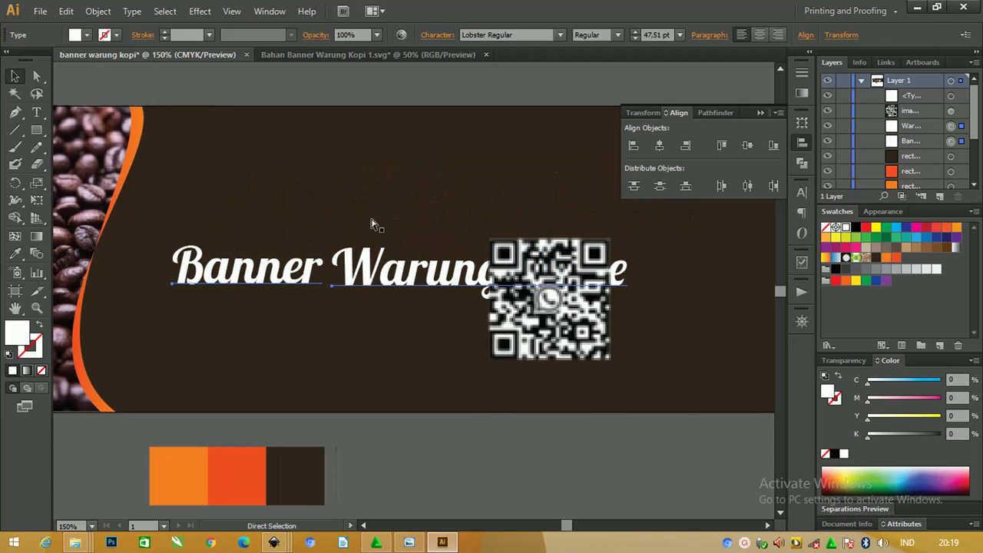
{"action": "key", "text": "ctrl+minus"}
{"action": "key", "text": "ctrl+minus"}
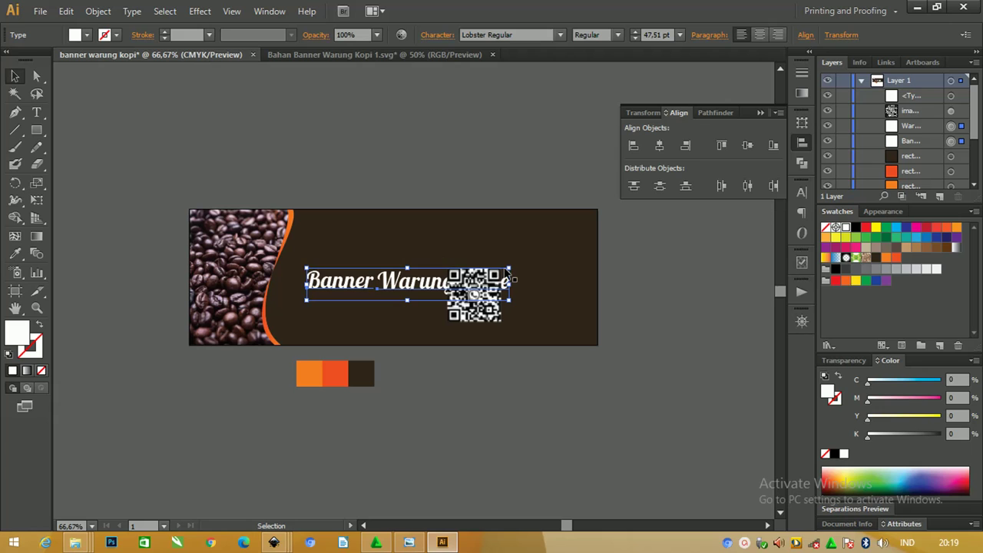
Scale up the one-line 'Banner Warung Coffee' title, undoing accidental background moves.
{"action": "left_click_drag", "start_coordinate": [511, 268], "coordinate": [530, 254]}
{"action": "key", "text": "ctrl+z"}
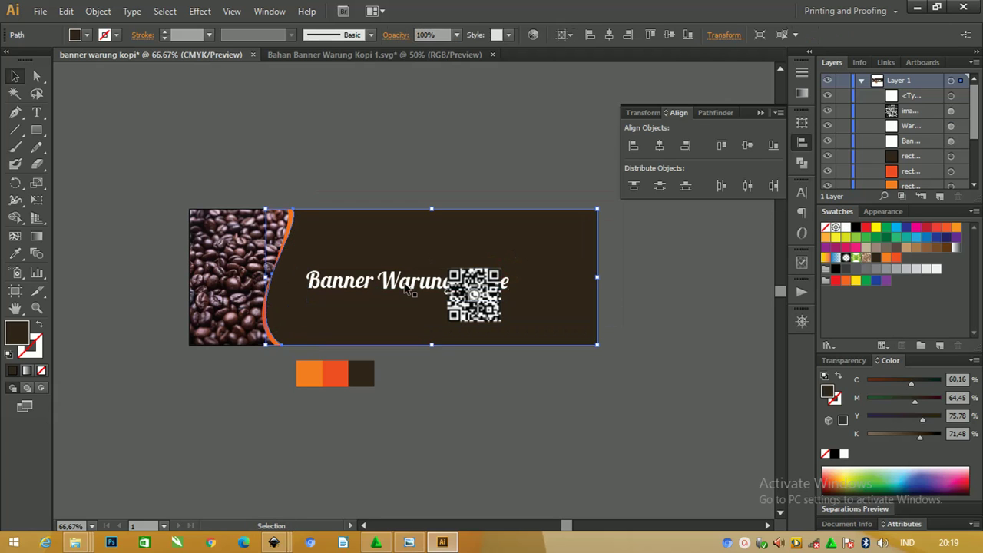
{"action": "left_click", "coordinate": [378, 286]}
{"action": "left_click", "coordinate": [342, 281], "text": "shift"}
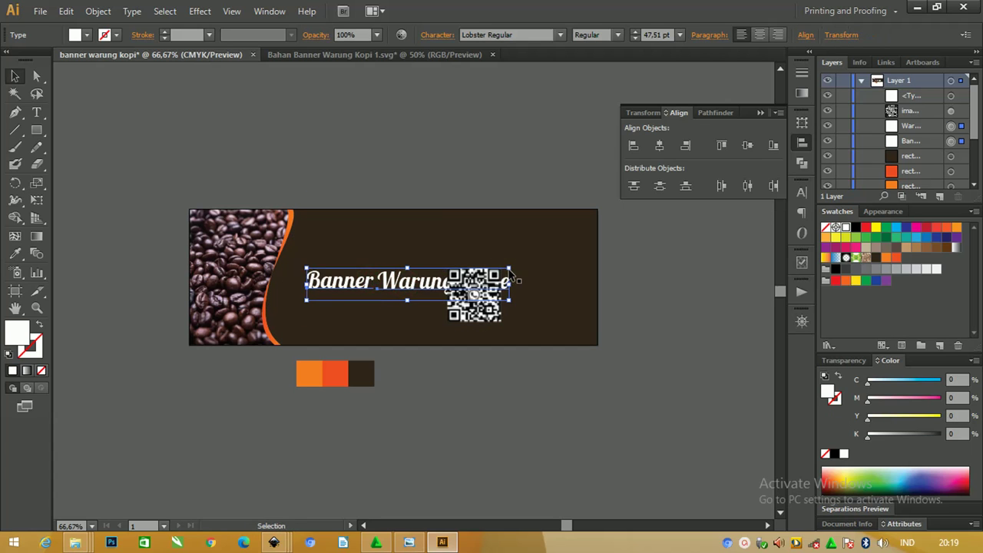
{"action": "left_click_drag", "start_coordinate": [509, 270], "coordinate": [540, 256]}
{"action": "key", "text": "ctrl+z"}
{"action": "left_click", "coordinate": [388, 286]}
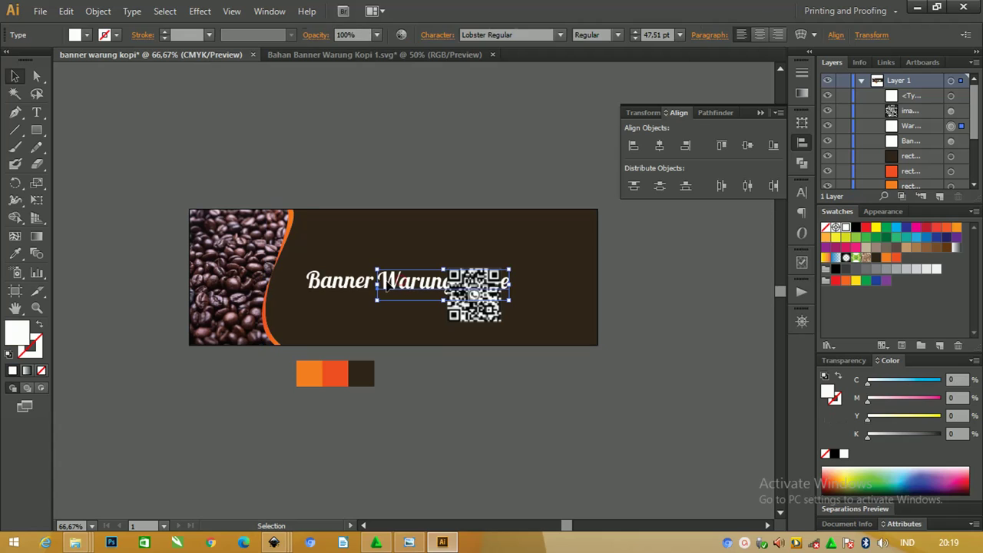
{"action": "left_click", "coordinate": [361, 286], "text": "shift"}
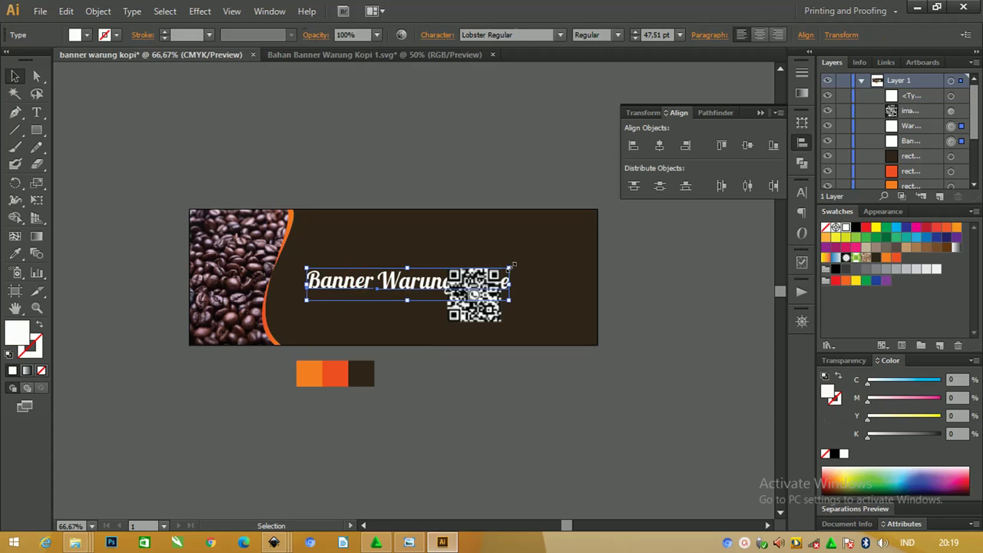
{"action": "left_click_drag", "start_coordinate": [513, 265], "coordinate": [540, 256]}
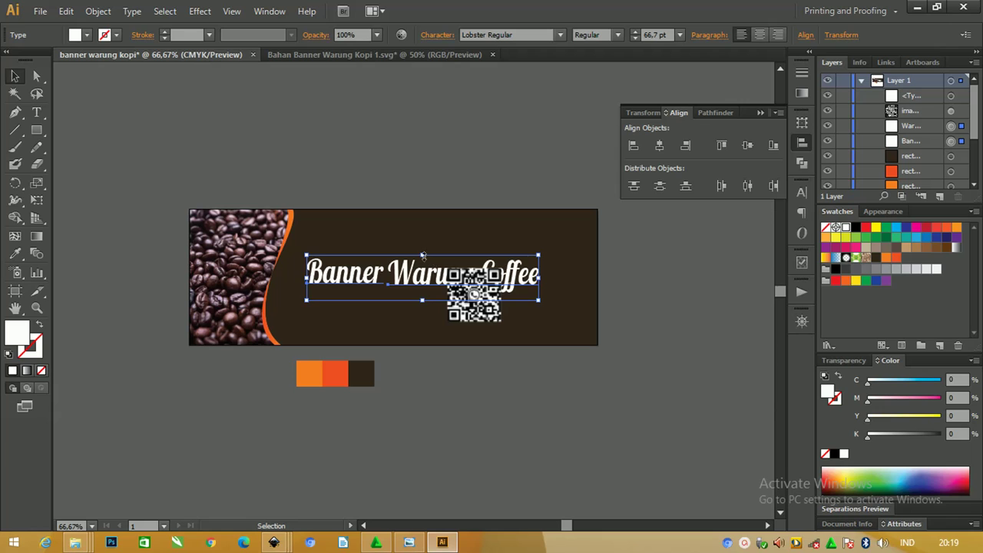
{"action": "left_click_drag", "start_coordinate": [423, 254], "coordinate": [401, 275]}
{"action": "left_click", "coordinate": [473, 184]}
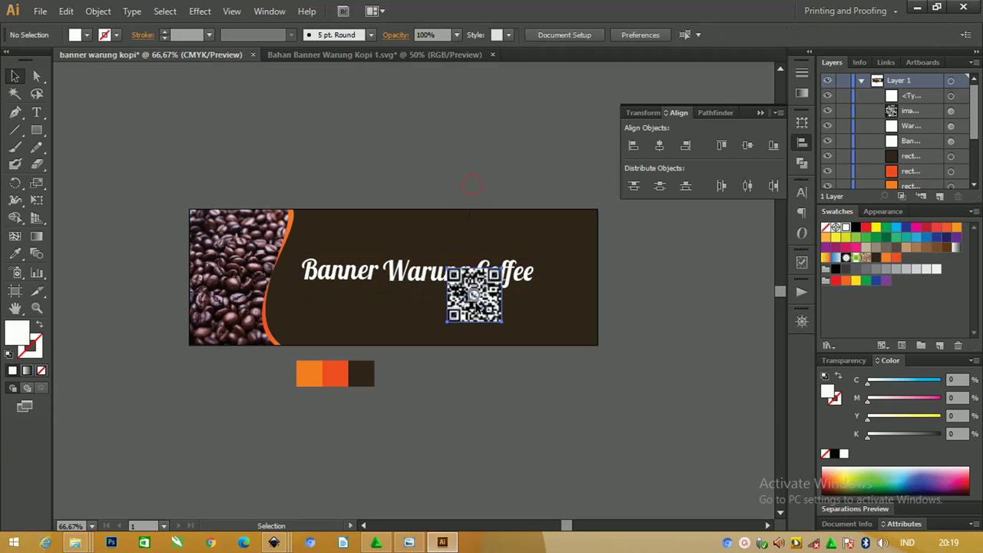
Move the QR code to the bean photo's lower-left corner.
{"action": "left_click_drag", "start_coordinate": [473, 301], "coordinate": [218, 306]}
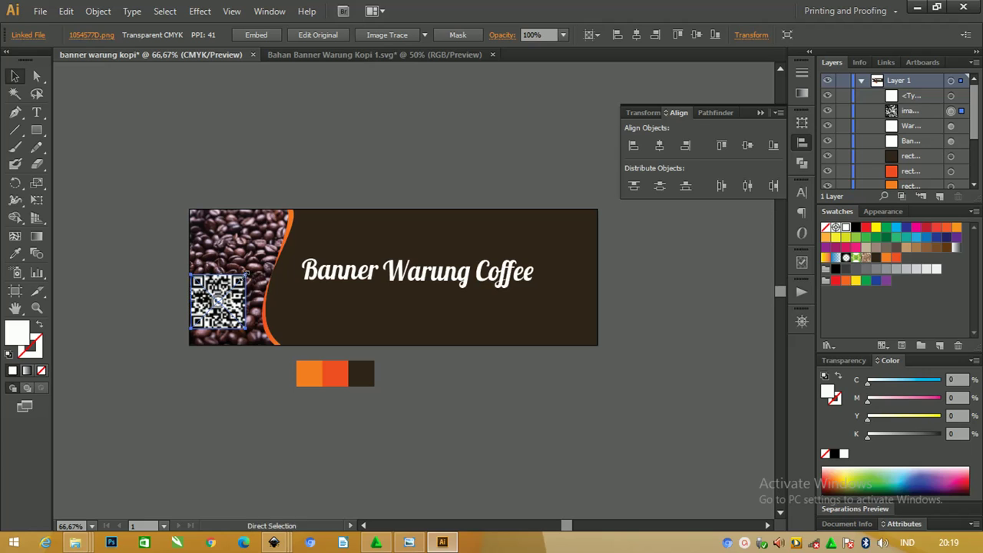
{"action": "left_click_drag", "start_coordinate": [246, 274], "coordinate": [240, 321]}
{"action": "left_click", "coordinate": [211, 187]}
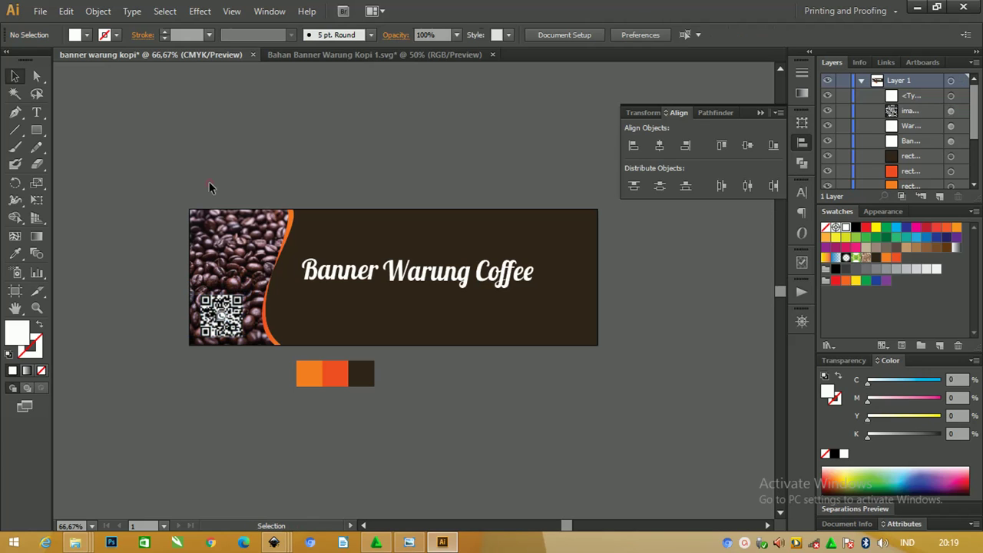
Zoom in on the QR corner and move the orange square onto the bean photo.
{"action": "key", "text": "z"}
{"action": "left_click_drag", "start_coordinate": [151, 253], "coordinate": [300, 346]}
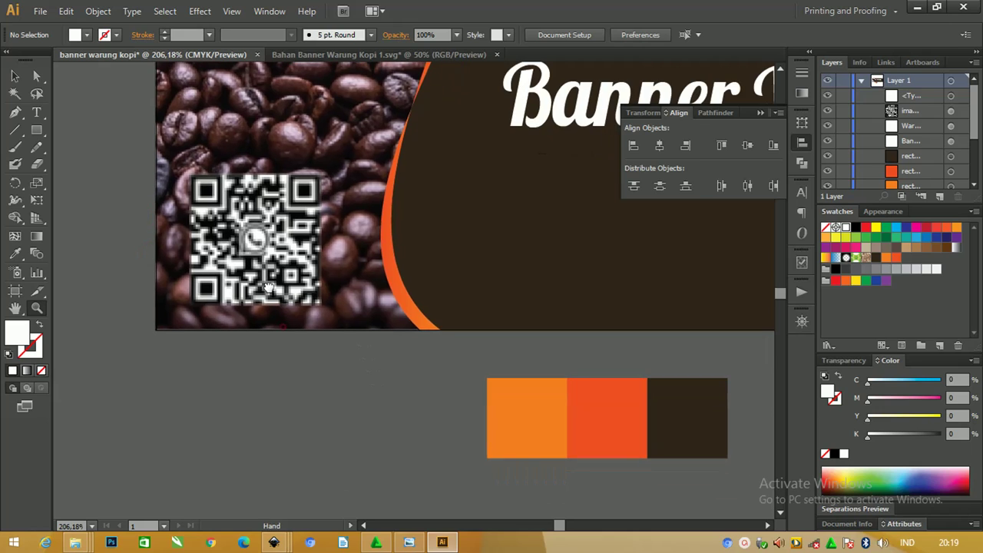
{"action": "left_click", "coordinate": [14, 75]}
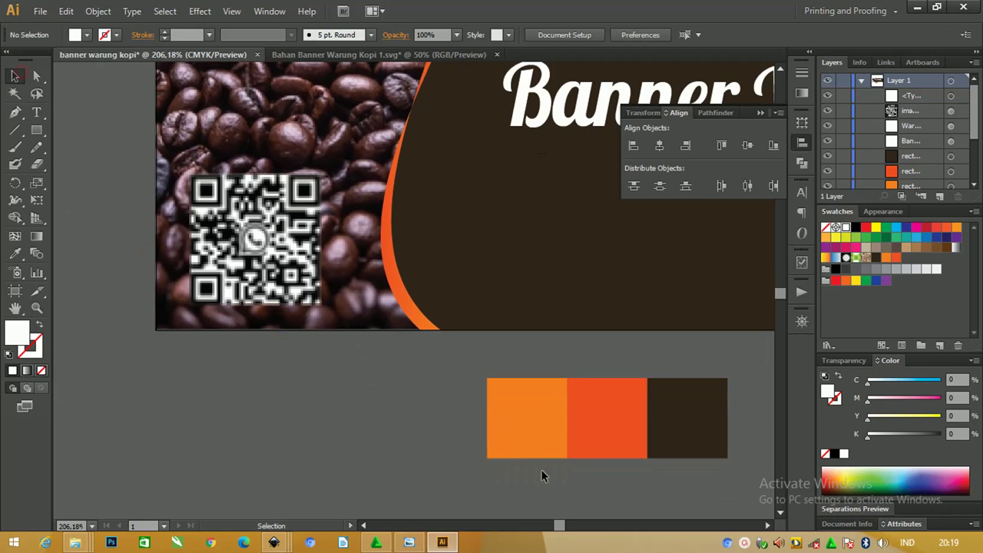
{"action": "left_click", "coordinate": [529, 420]}
{"action": "left_click_drag", "start_coordinate": [529, 415], "coordinate": [398, 392]}
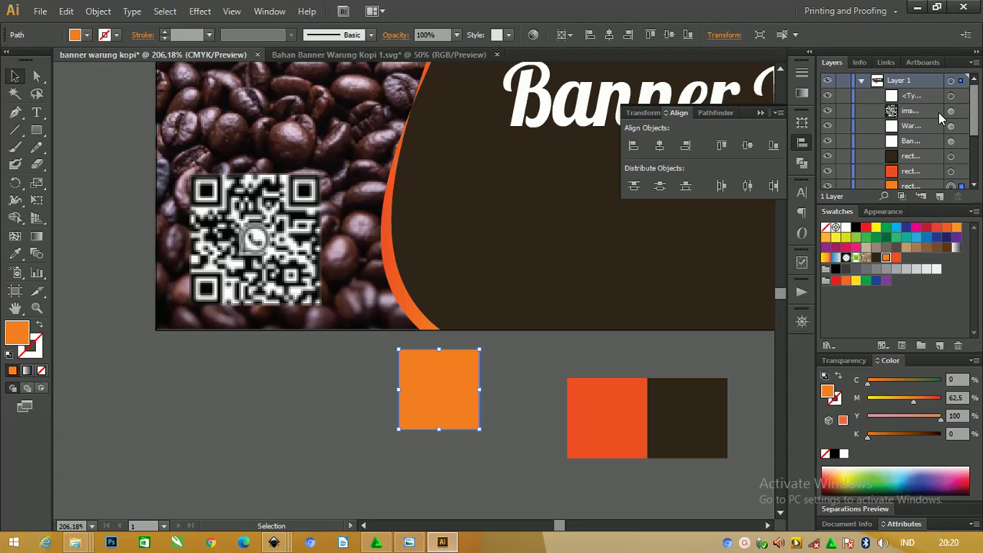
{"action": "mouse_move", "coordinate": [457, 368]}
{"action": "left_mouse_down"}
{"action": "mouse_move", "coordinate": [335, 271]}
{"action": "mouse_move", "coordinate": [446, 146]}
{"action": "left_mouse_up"}
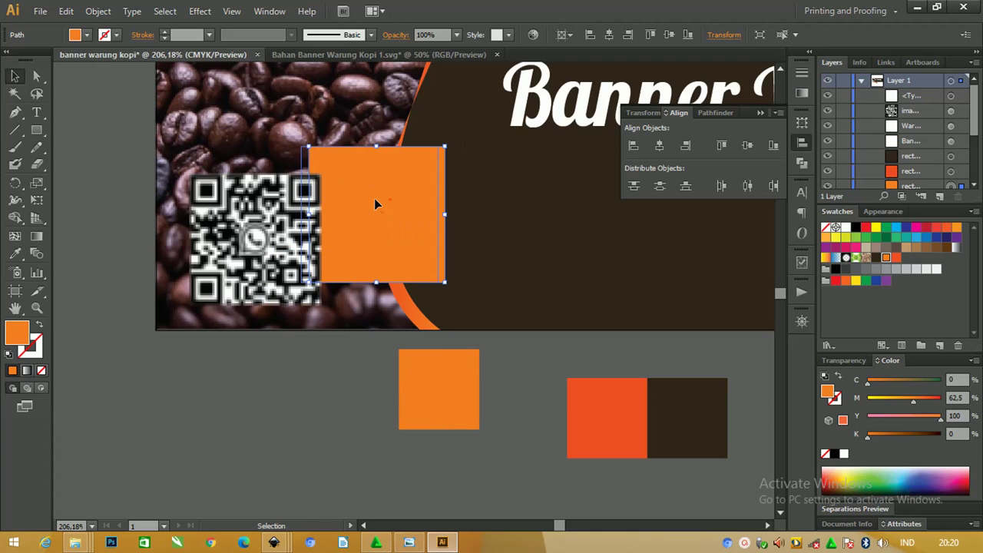
Centre-align the orange square with the QR code, aligning to the QR code.
{"action": "left_click", "coordinate": [273, 220], "text": "shift"}
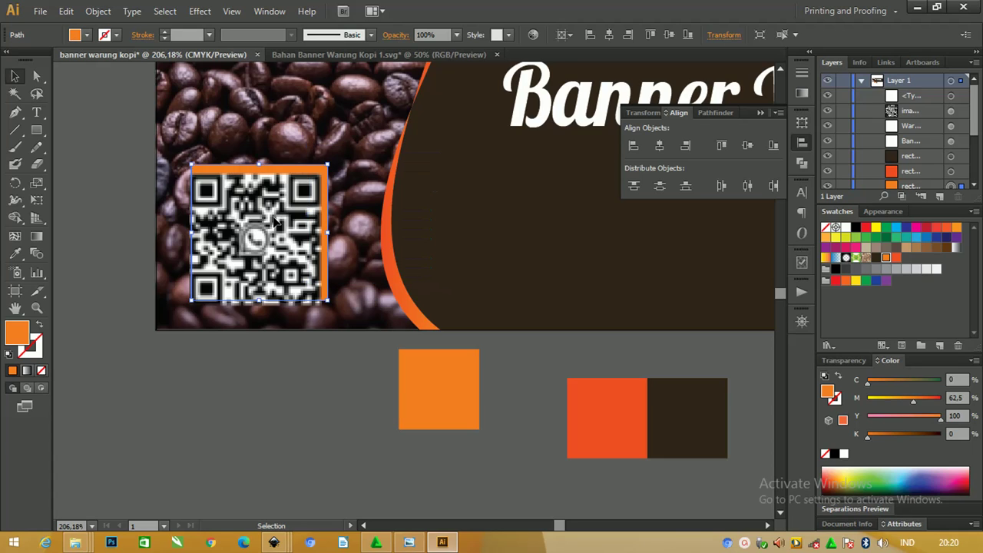
{"action": "left_click", "coordinate": [274, 221], "text": "shift"}
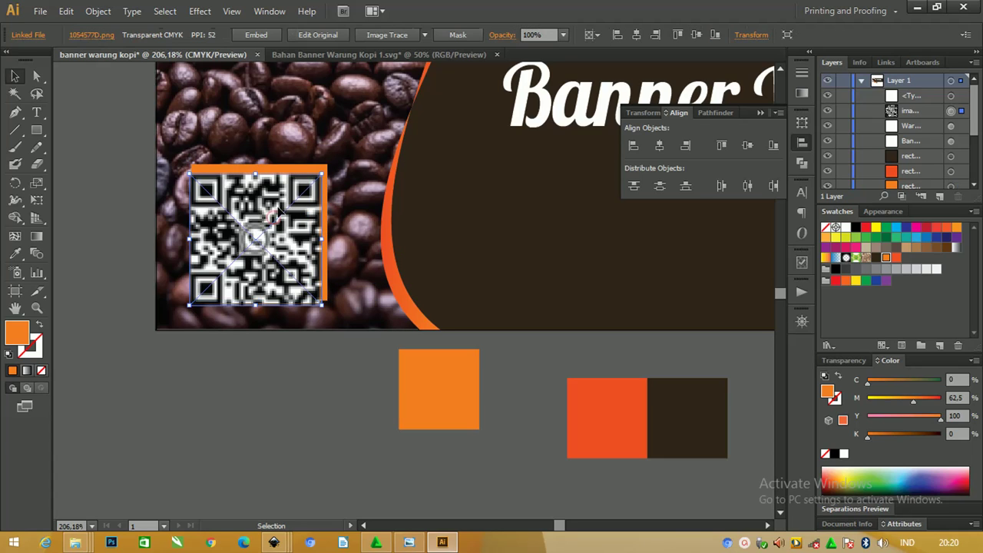
{"action": "left_click", "coordinate": [300, 169], "text": "shift"}
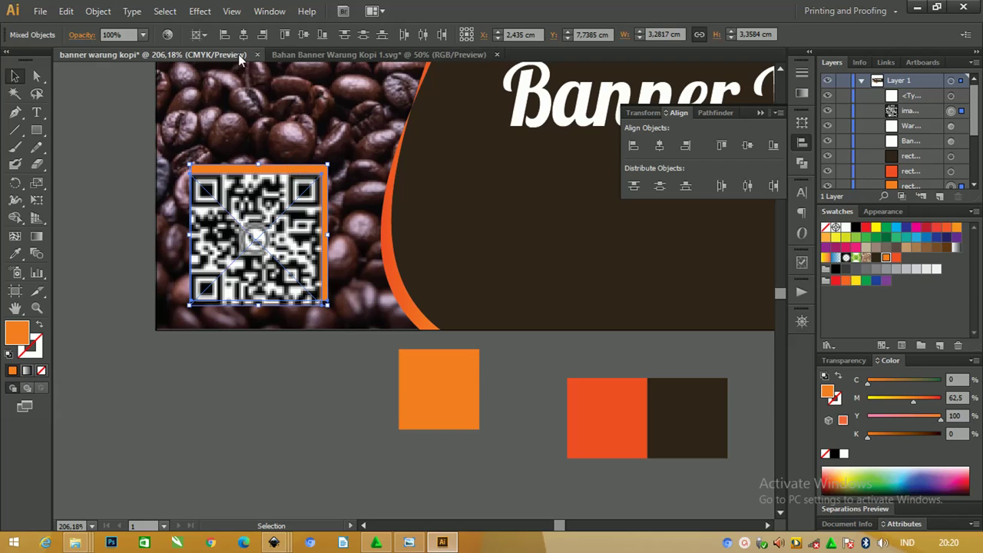
{"action": "left_click", "coordinate": [201, 35]}
{"action": "left_click", "coordinate": [209, 53]}
{"action": "left_click", "coordinate": [245, 36]}
{"action": "left_click", "coordinate": [304, 35]}
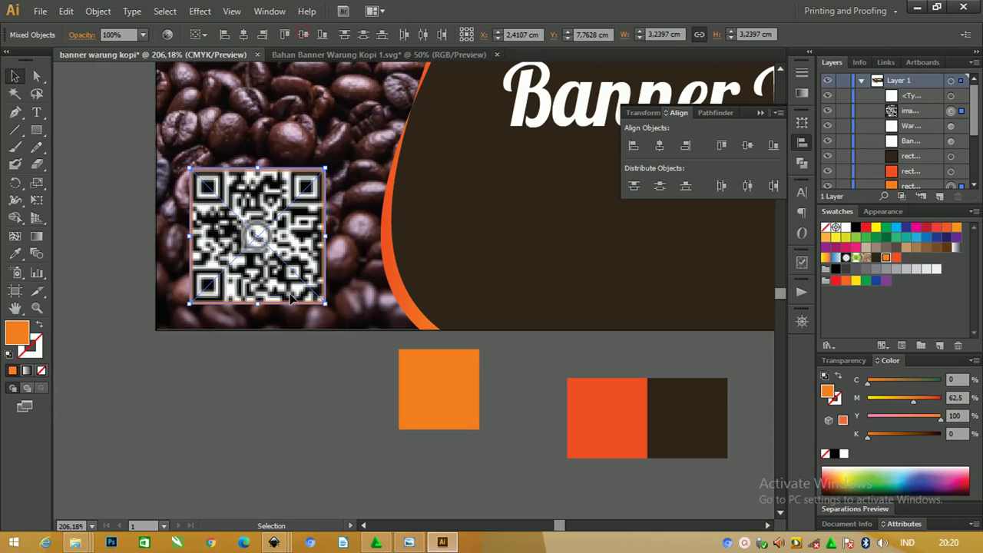
Shift the QR code left to expose an orange strip and open the square's gradient settings.
{"action": "left_click", "coordinate": [312, 380]}
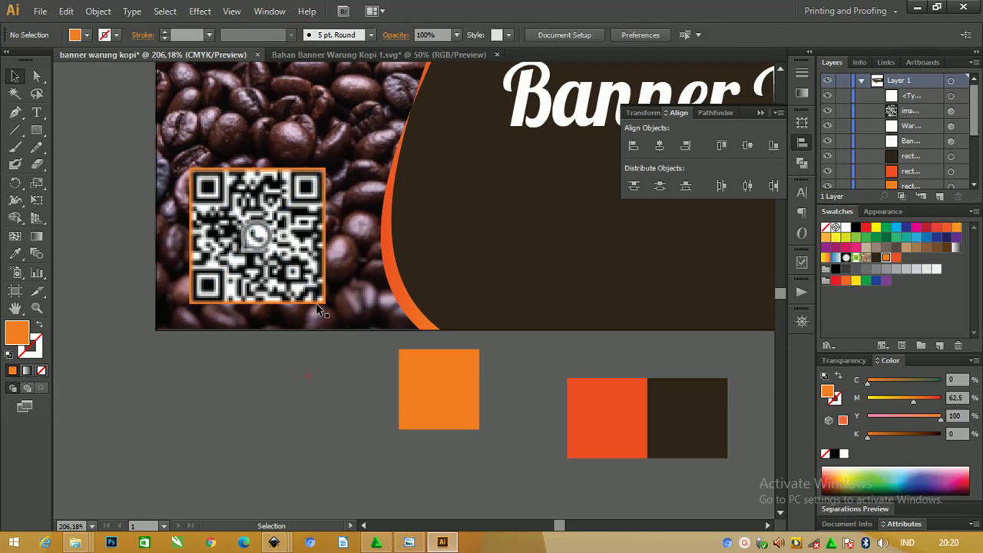
{"action": "left_click", "coordinate": [323, 173]}
{"action": "left_click_drag", "start_coordinate": [286, 198], "coordinate": [271, 198]}
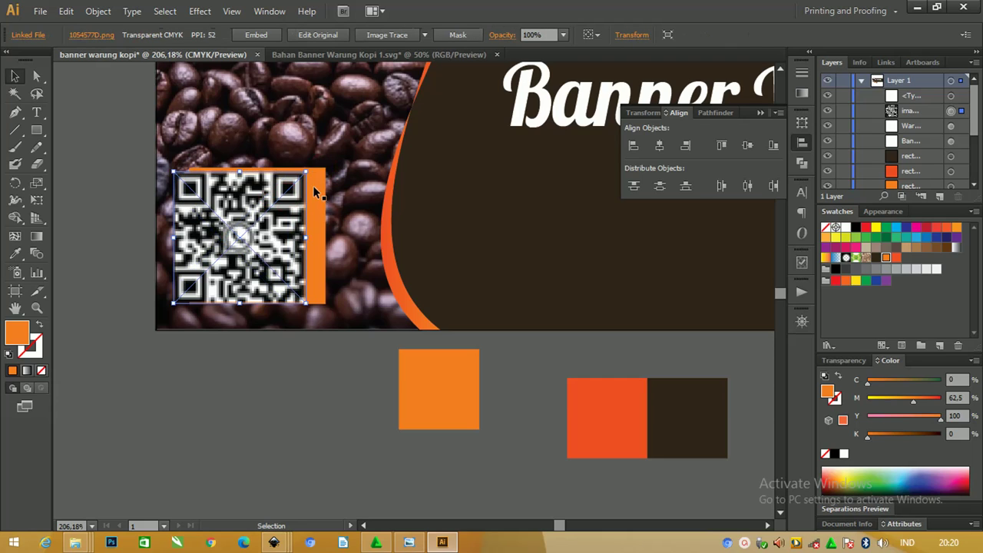
{"action": "left_click", "coordinate": [315, 183]}
{"action": "left_click", "coordinate": [802, 91]}
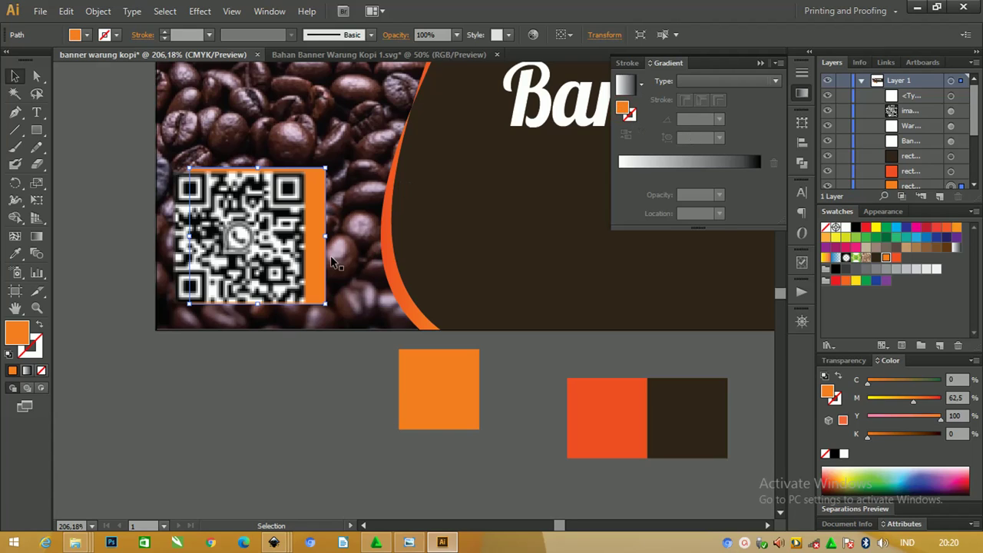
Eyedropper the orange curve's gradient onto the backing square.
{"action": "left_click", "coordinate": [15, 253]}
{"action": "left_click", "coordinate": [394, 255]}
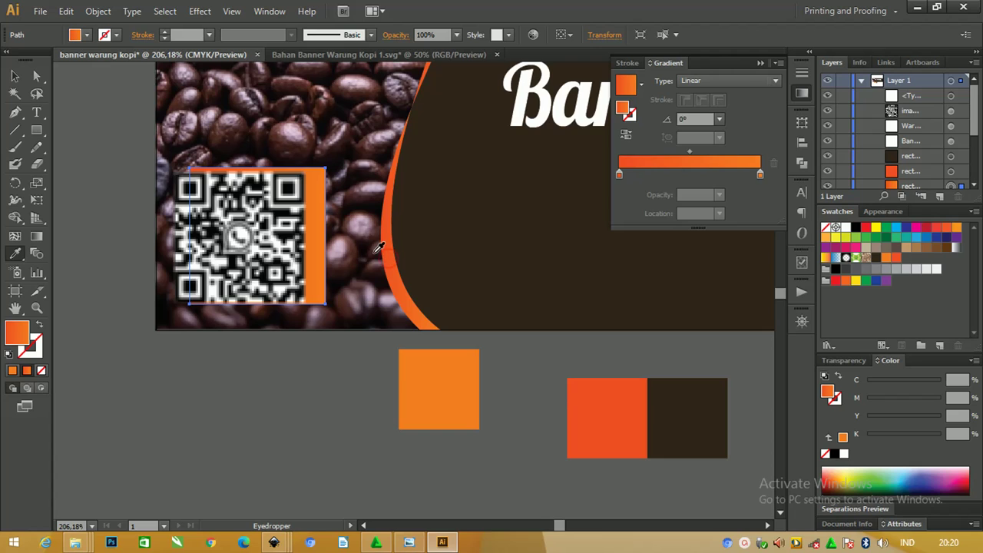
{"action": "left_click", "coordinate": [15, 75]}
Centre the QR code on the gradient square and move both up into the photo.
{"action": "left_click_drag", "start_coordinate": [259, 224], "coordinate": [250, 328]}
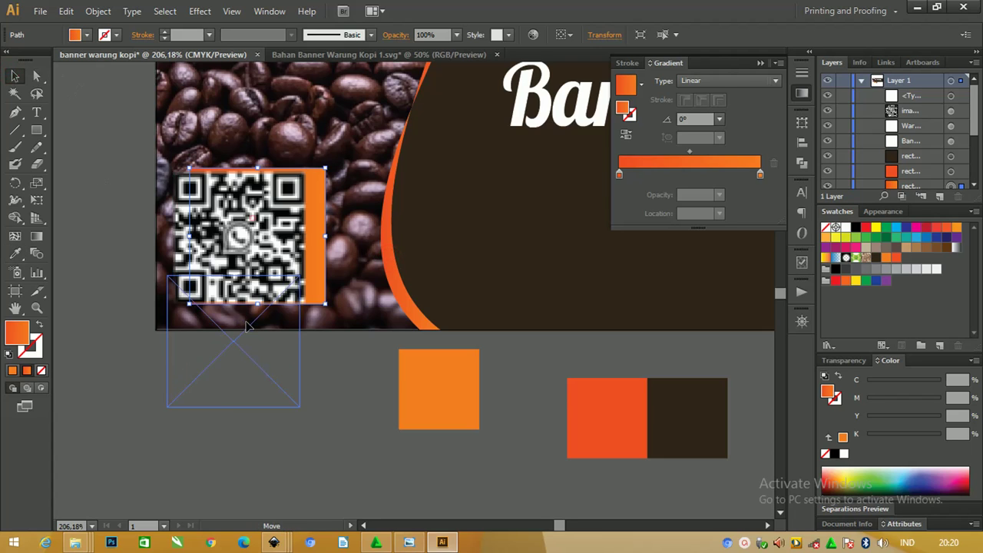
{"action": "left_click", "coordinate": [271, 222], "text": "shift"}
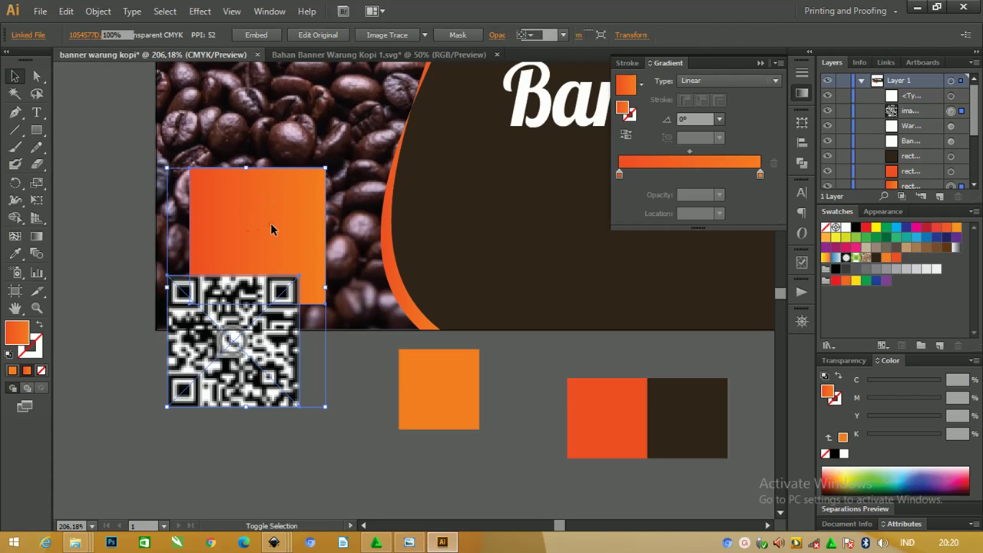
{"action": "key", "text": "e"}
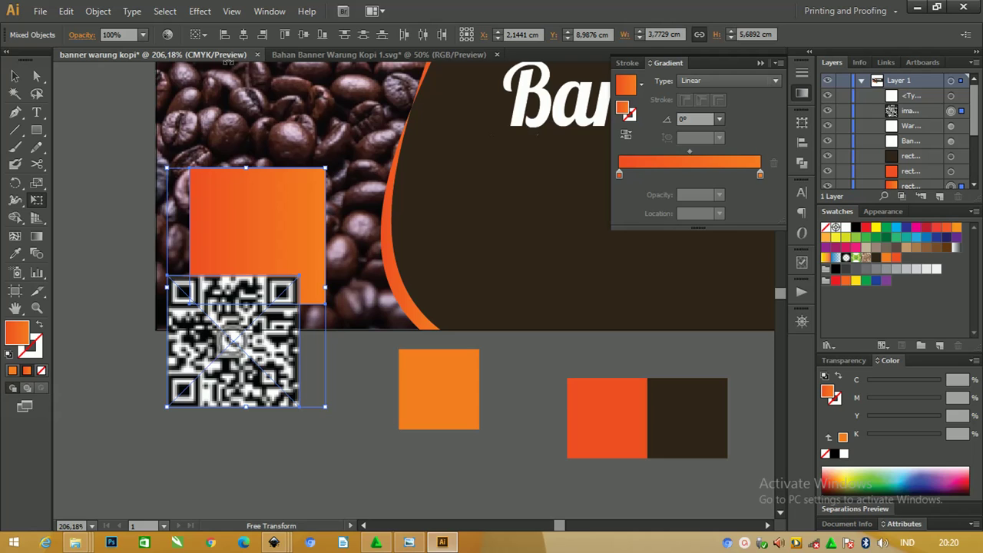
{"action": "left_click", "coordinate": [243, 34]}
{"action": "left_click", "coordinate": [303, 34]}
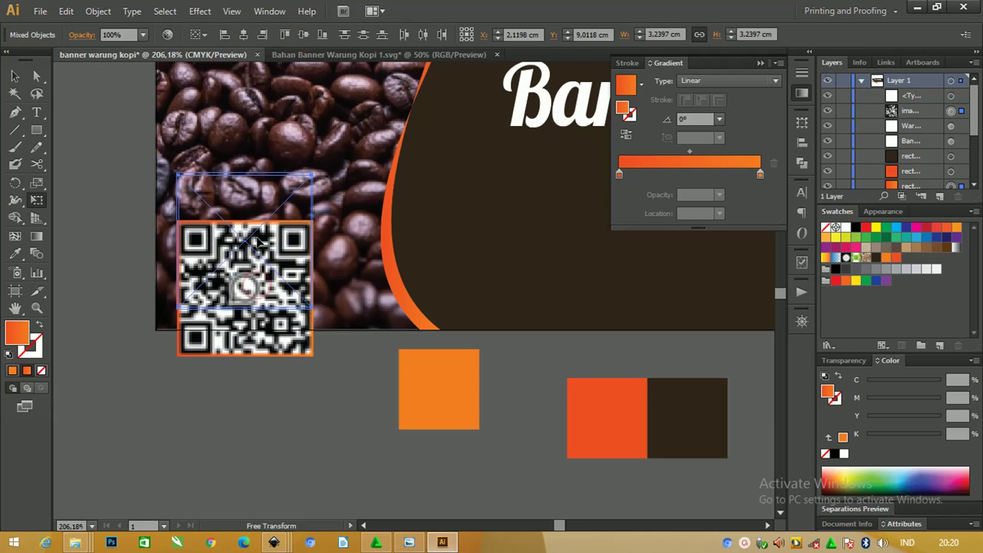
{"action": "left_click_drag", "start_coordinate": [262, 346], "coordinate": [262, 298]}
Zoom out and switch to the Bahan Banner Warung Kopi 1.svg document.
{"action": "key", "text": "ctrl+minus"}
{"action": "key", "text": "ctrl+minus"}
{"action": "key", "text": "ctrl+minus"}
{"action": "key", "text": "ctrl+minus"}
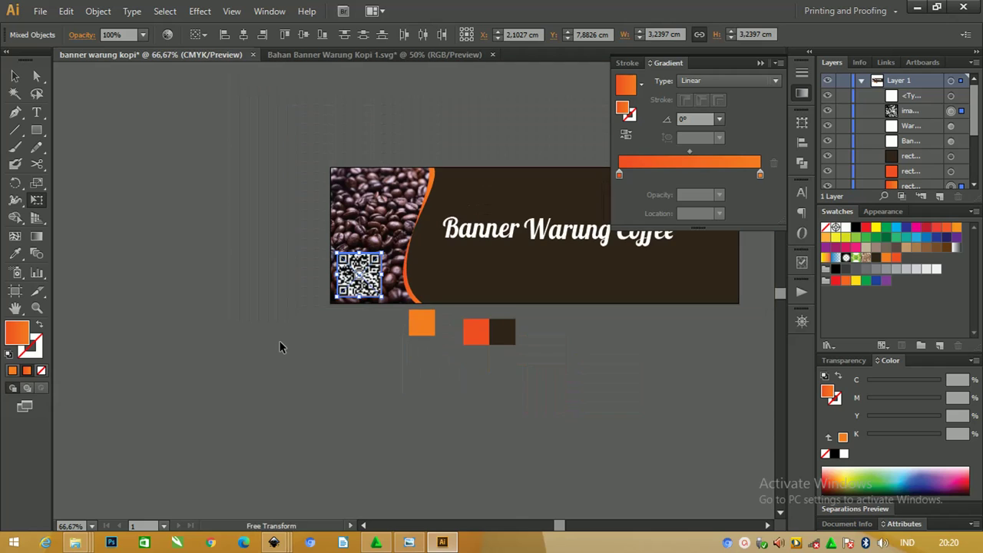
{"action": "left_click_drag", "start_coordinate": [292, 335], "coordinate": [218, 335]}
{"action": "left_click", "coordinate": [360, 51]}
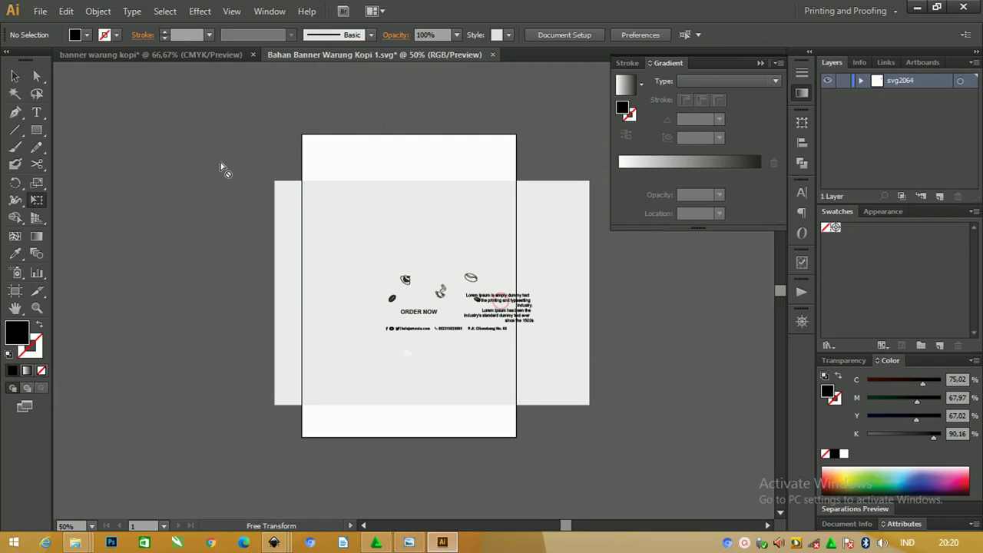
Zoom in on the Lorem Ipsum paragraph in the reference SVG.
{"action": "left_click", "coordinate": [14, 76]}
{"action": "left_click", "coordinate": [506, 331]}
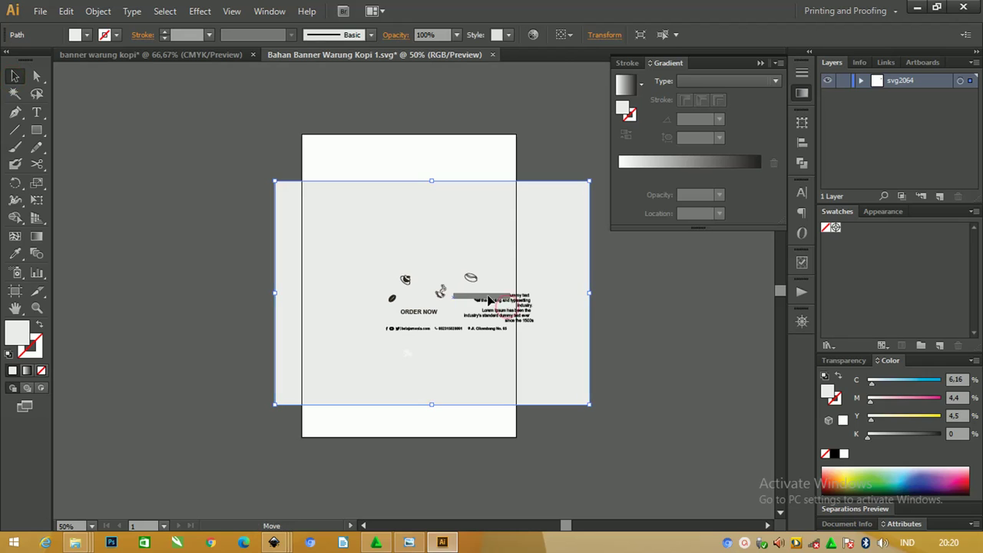
{"action": "left_click", "coordinate": [500, 299]}
{"action": "key", "text": "z"}
{"action": "left_click_drag", "start_coordinate": [430, 270], "coordinate": [558, 334]}
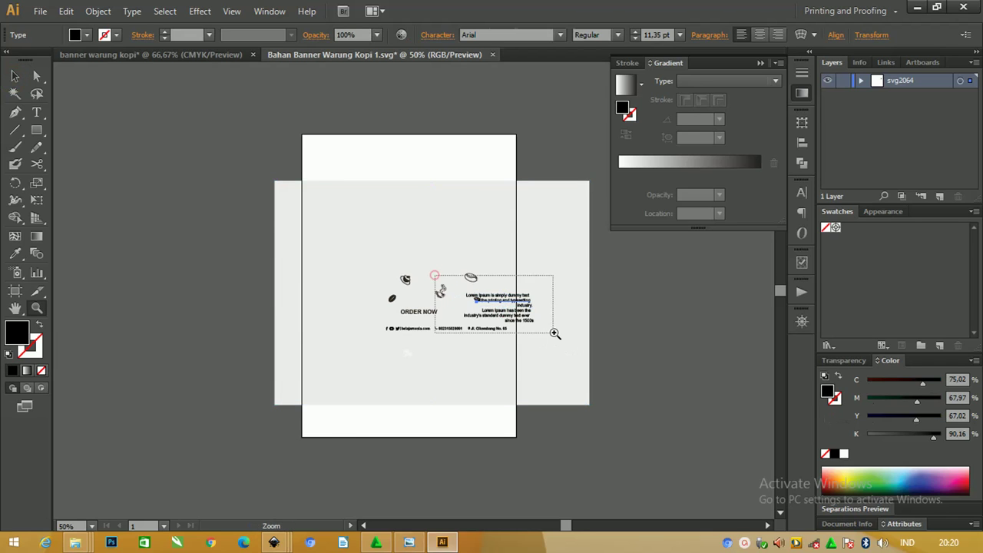
{"action": "left_click_drag", "start_coordinate": [449, 272], "coordinate": [388, 270]}
{"action": "left_click", "coordinate": [14, 76]}
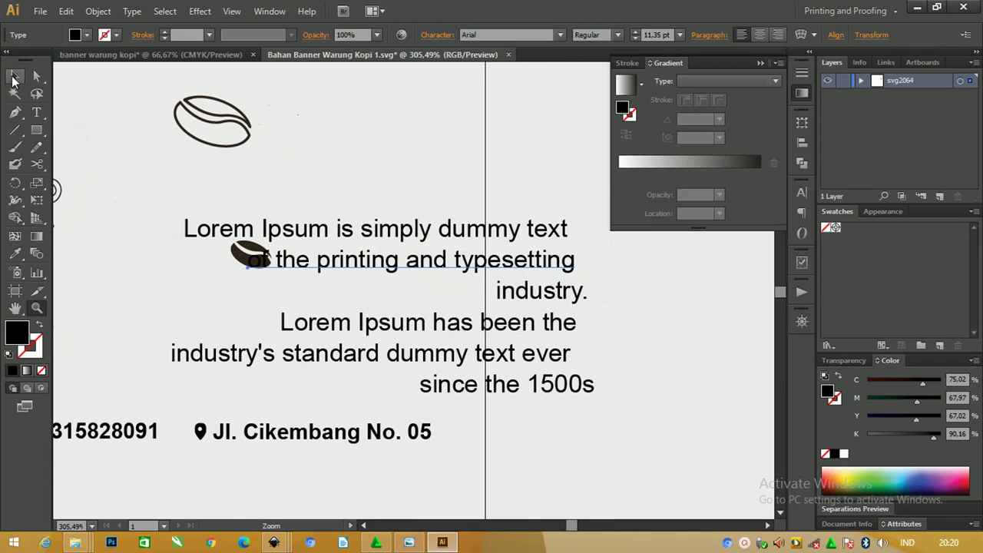
Copy the Lorem Ipsum heading and opening paragraph from Teks dummy.txt.
{"action": "left_click", "coordinate": [449, 265]}
{"action": "left_click", "coordinate": [454, 234]}
{"action": "left_click", "coordinate": [457, 261]}
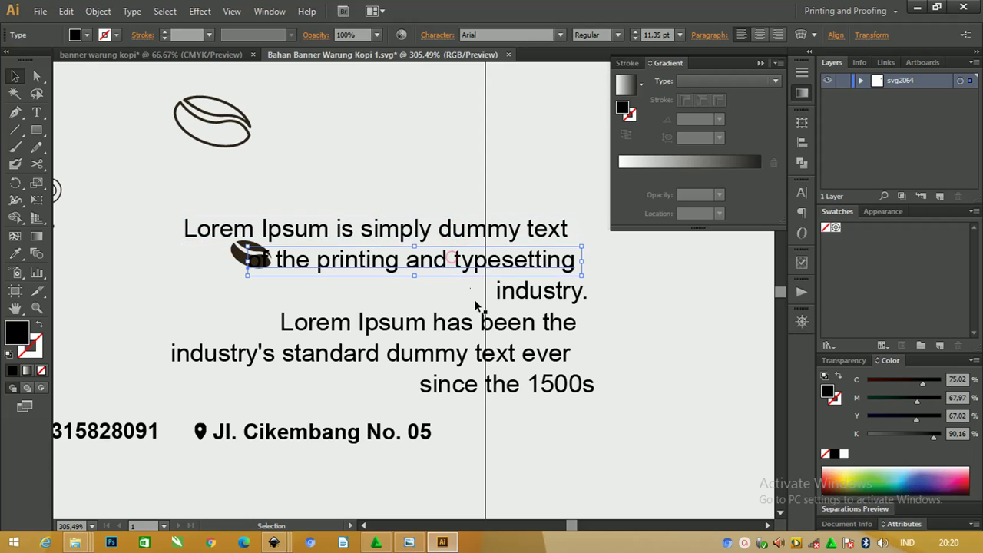
{"action": "left_click", "coordinate": [530, 296]}
{"action": "left_click", "coordinate": [523, 327]}
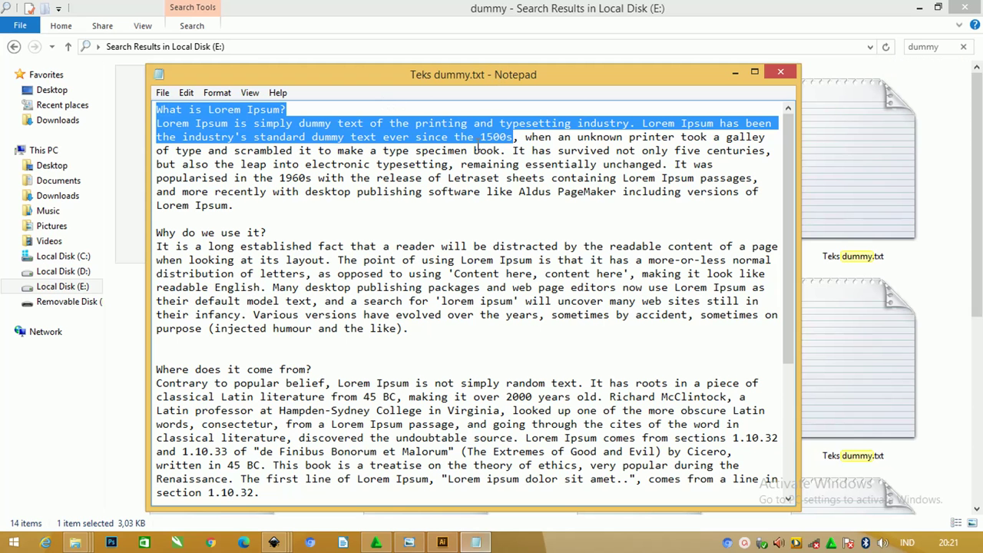
{"action": "right_click", "coordinate": [470, 132]}
{"action": "left_click", "coordinate": [506, 175]}
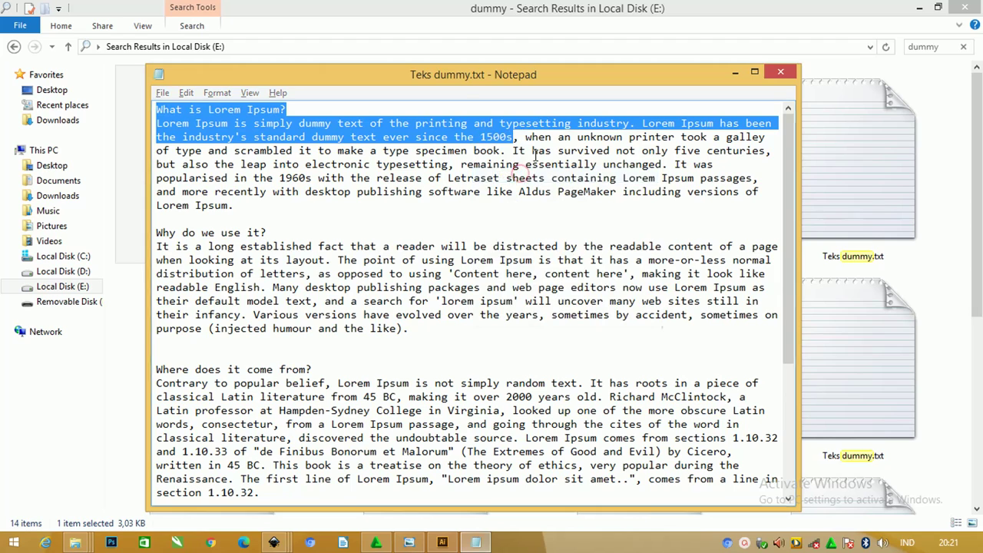
{"action": "key", "text": "alt+Tab"}
{"action": "key", "text": "alt+Tab"}
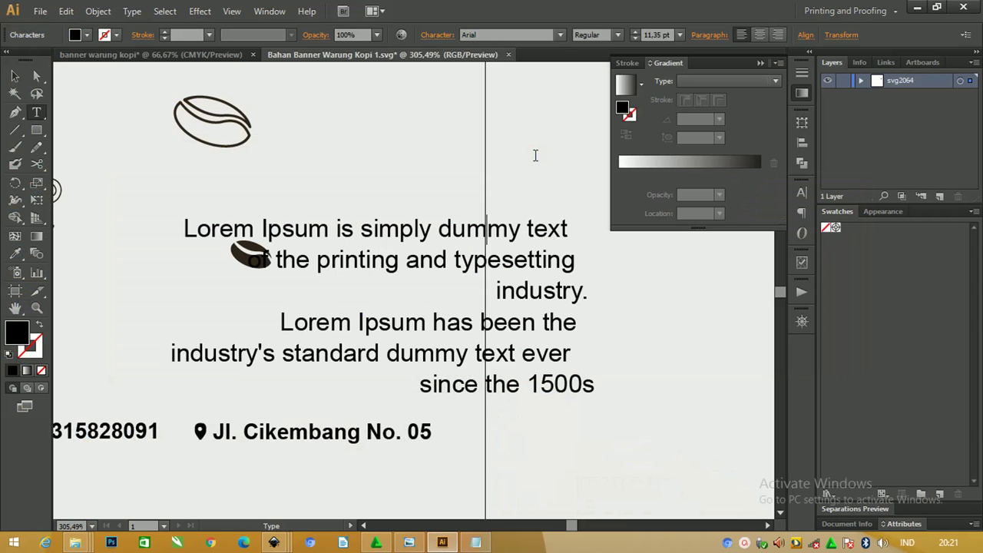
Paste the Lorem Ipsum text into a text area below the title and make it white.
{"action": "left_click", "coordinate": [223, 55]}
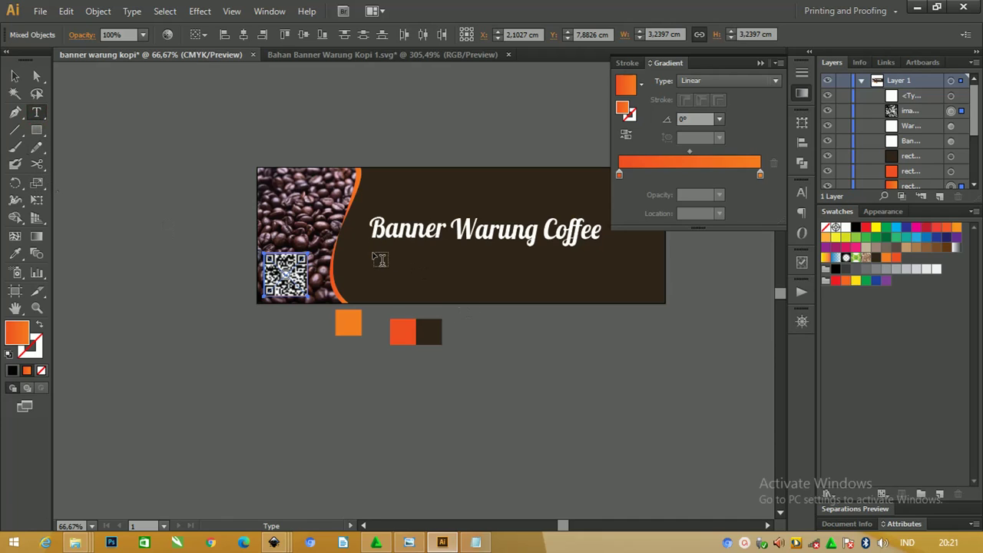
{"action": "left_click_drag", "start_coordinate": [372, 253], "coordinate": [623, 274]}
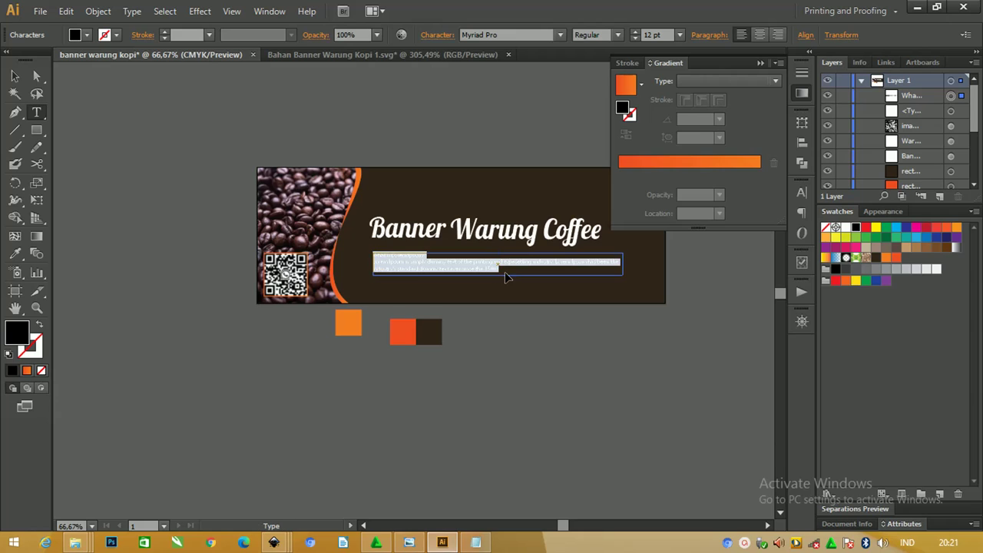
{"action": "left_click", "coordinate": [848, 228]}
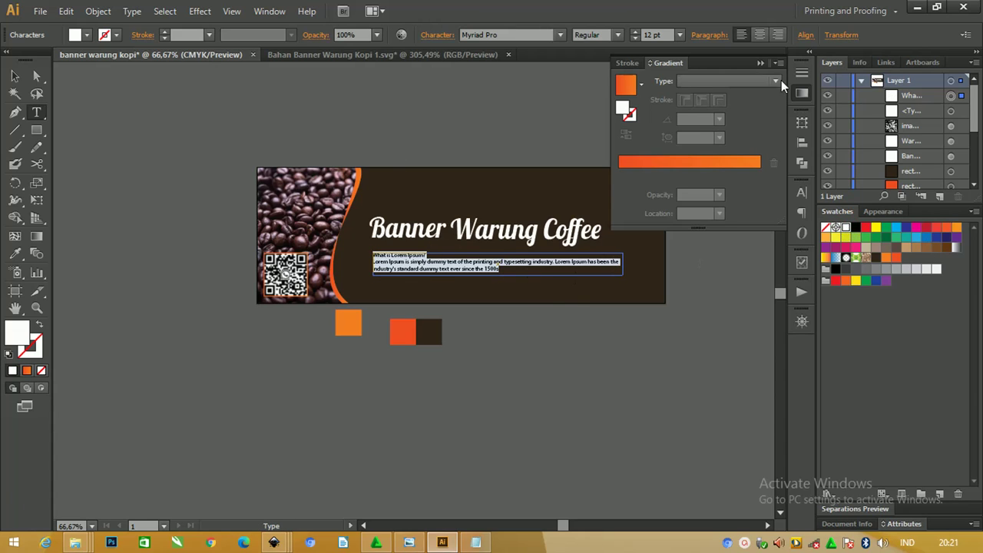
{"action": "left_click", "coordinate": [762, 63]}
{"action": "key", "text": "ctrl+plus"}
{"action": "key", "text": "ctrl+plus"}
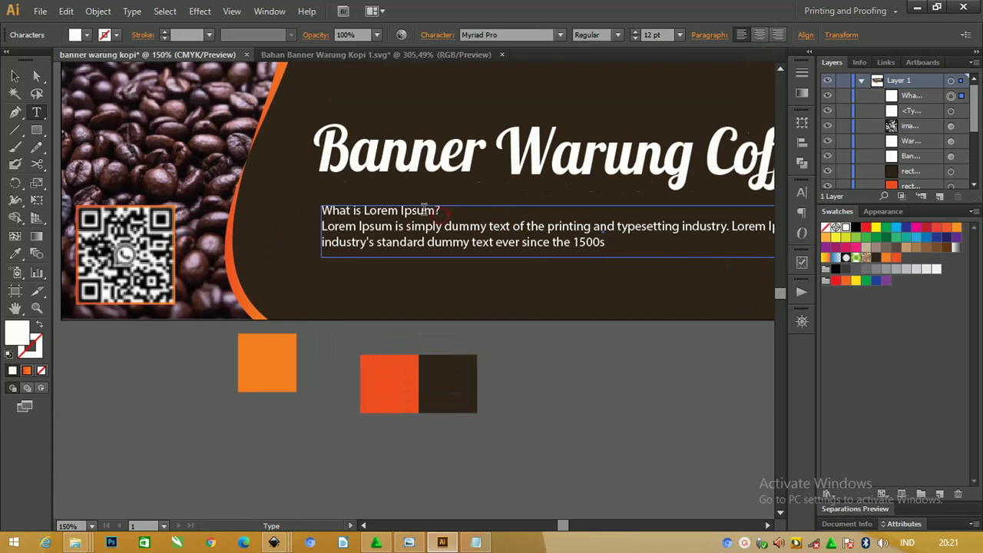
Delete the 'What is Lorem Ipsum?' heading and the blank line after it.
{"action": "left_click_drag", "start_coordinate": [441, 210], "coordinate": [263, 210]}
{"action": "key", "text": "BackSpace"}
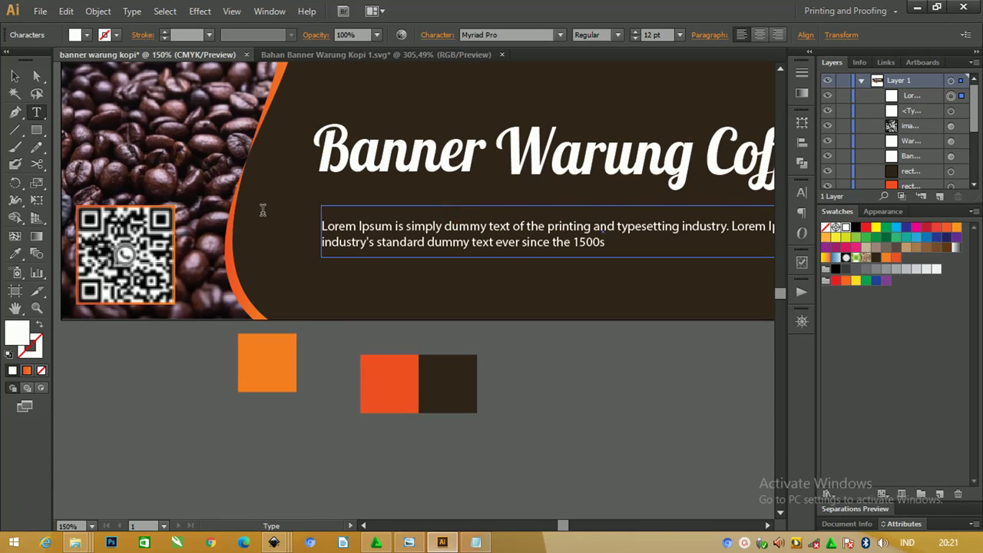
{"action": "key", "text": "Delete"}
Narrow the text box so the paragraph wraps to three lines, and move it up.
{"action": "left_click", "coordinate": [14, 76]}
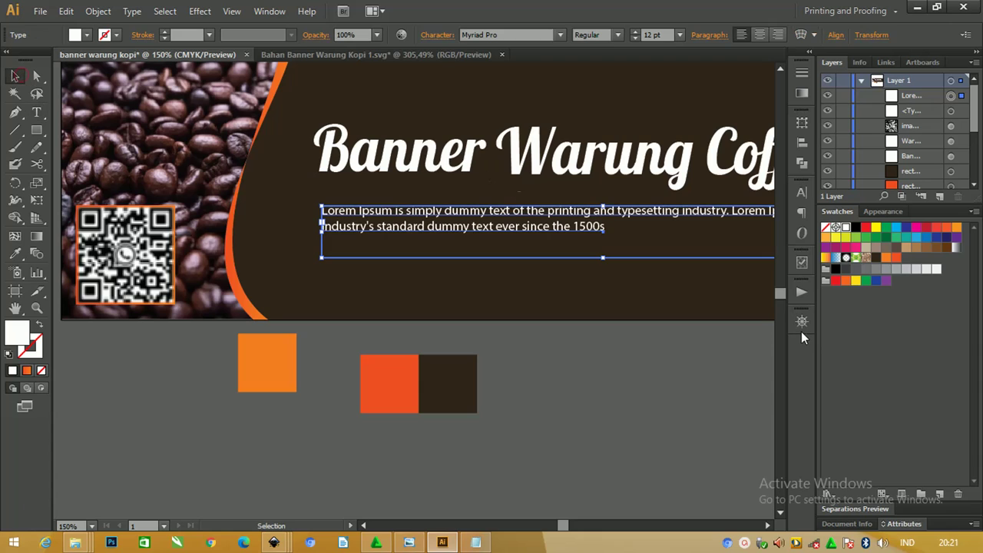
{"action": "key", "text": "ctrl+plus"}
{"action": "key", "text": "ctrl+minus"}
{"action": "key", "text": "ctrl+minus"}
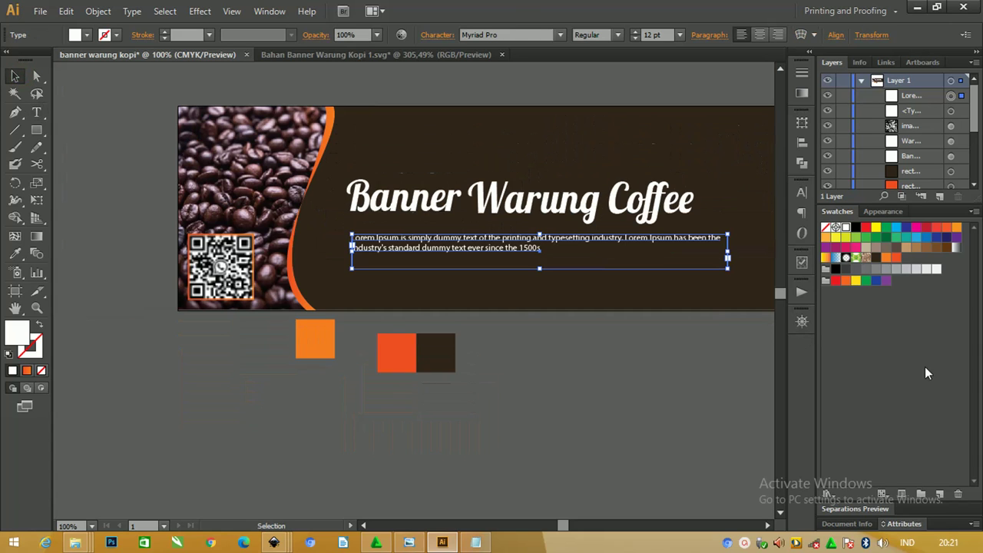
{"action": "left_click_drag", "start_coordinate": [646, 270], "coordinate": [591, 248]}
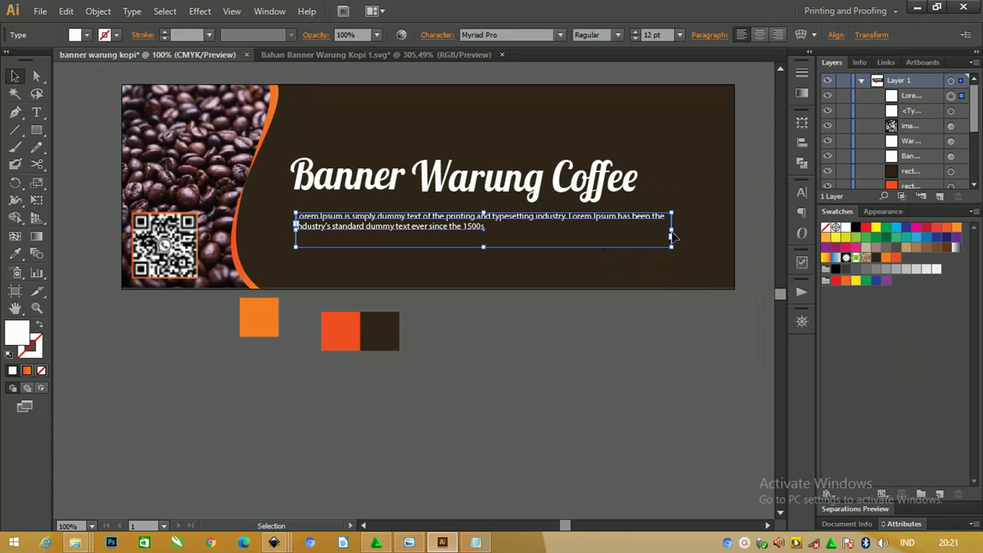
{"action": "left_click_drag", "start_coordinate": [672, 230], "coordinate": [579, 230]}
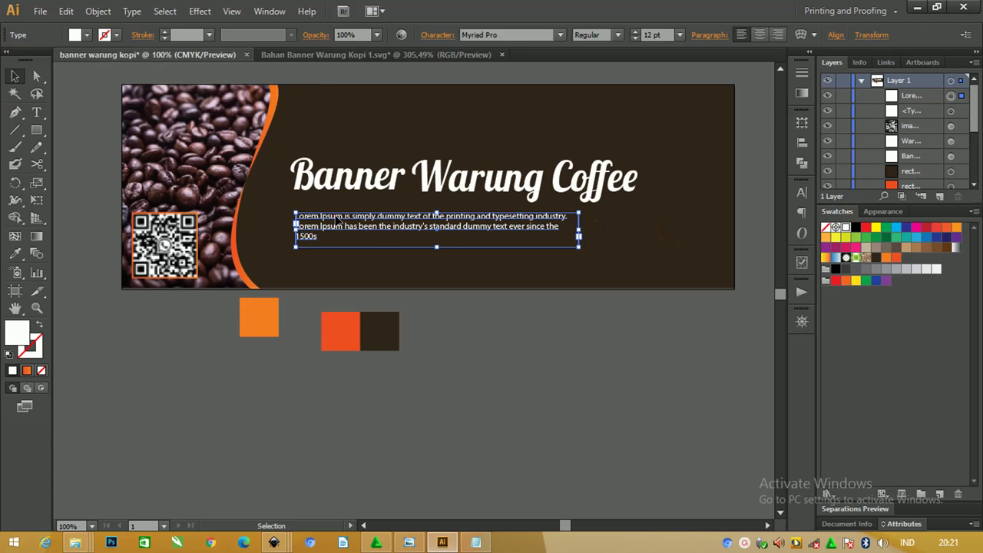
{"action": "left_click_drag", "start_coordinate": [336, 219], "coordinate": [335, 205]}
Lock the decorative <Path> layer after undoing an accidental background move.
{"action": "left_click", "coordinate": [417, 178], "text": "shift"}
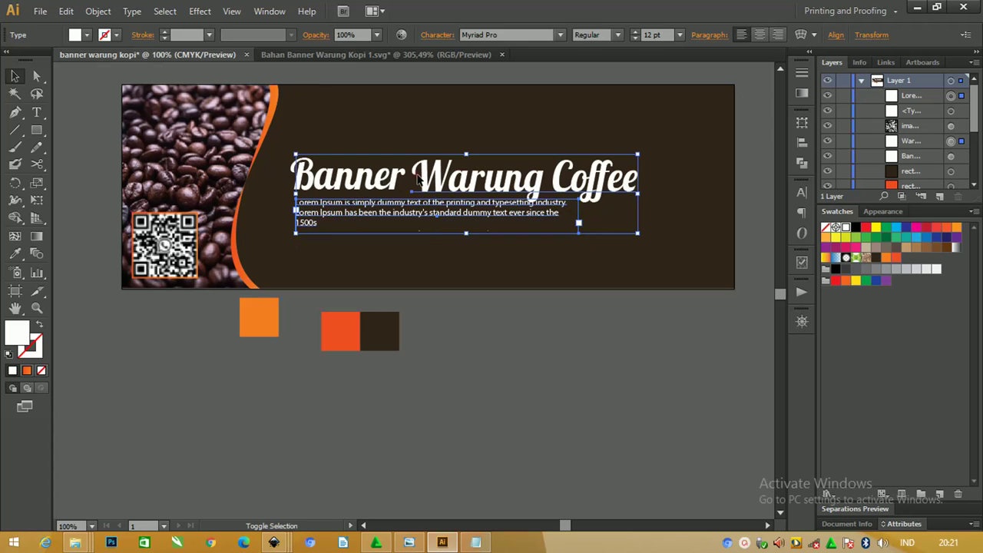
{"action": "left_click_drag", "start_coordinate": [638, 154], "coordinate": [654, 145]}
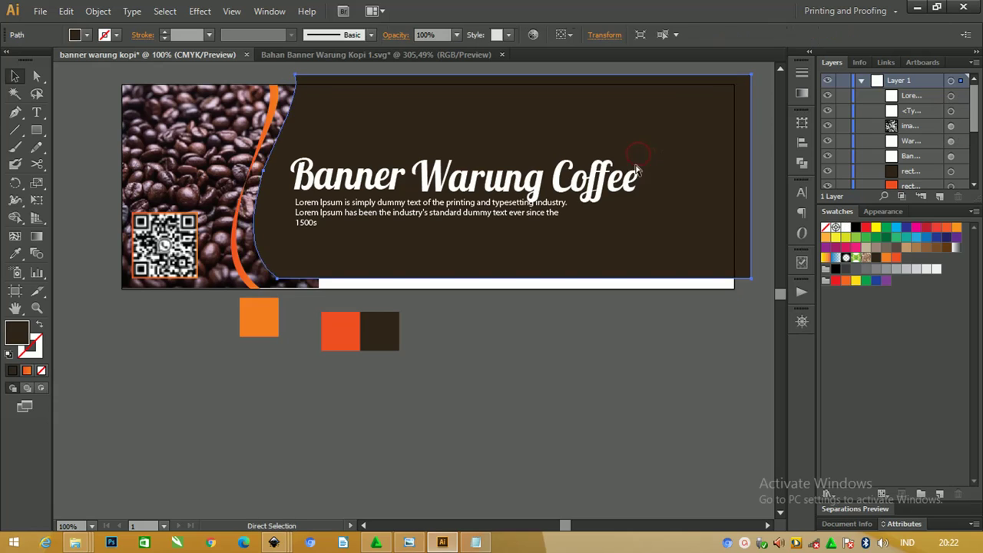
{"action": "key", "text": "ctrl+z"}
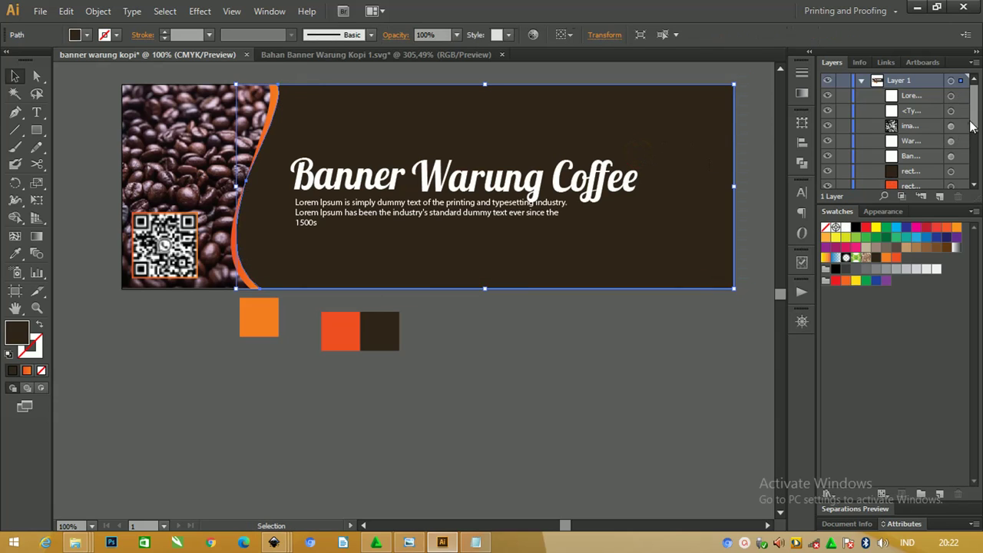
{"action": "scroll", "coordinate": [970, 126], "scroll_direction": "down", "scroll_amount": 2}
{"action": "scroll", "coordinate": [966, 130], "scroll_direction": "down", "scroll_amount": 2}
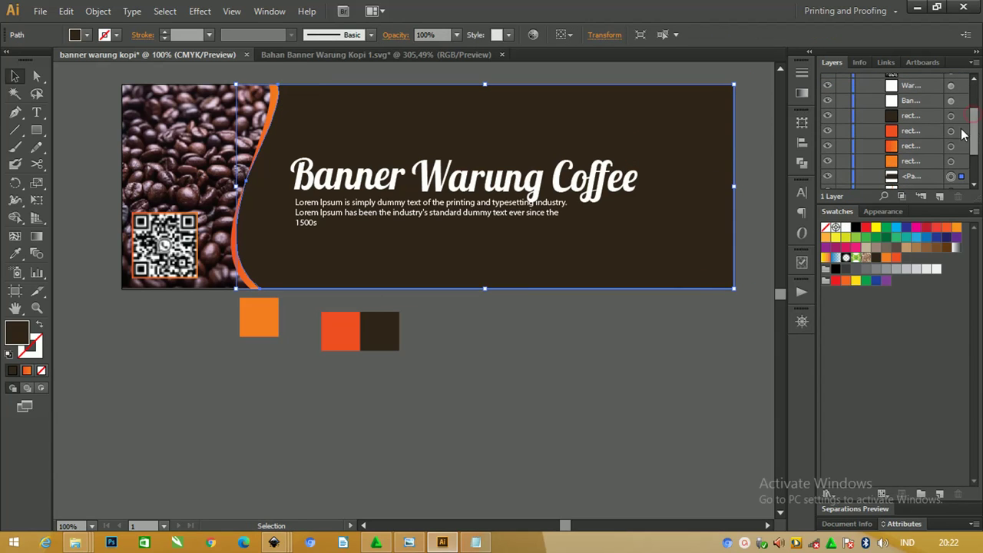
{"action": "left_click", "coordinate": [843, 176]}
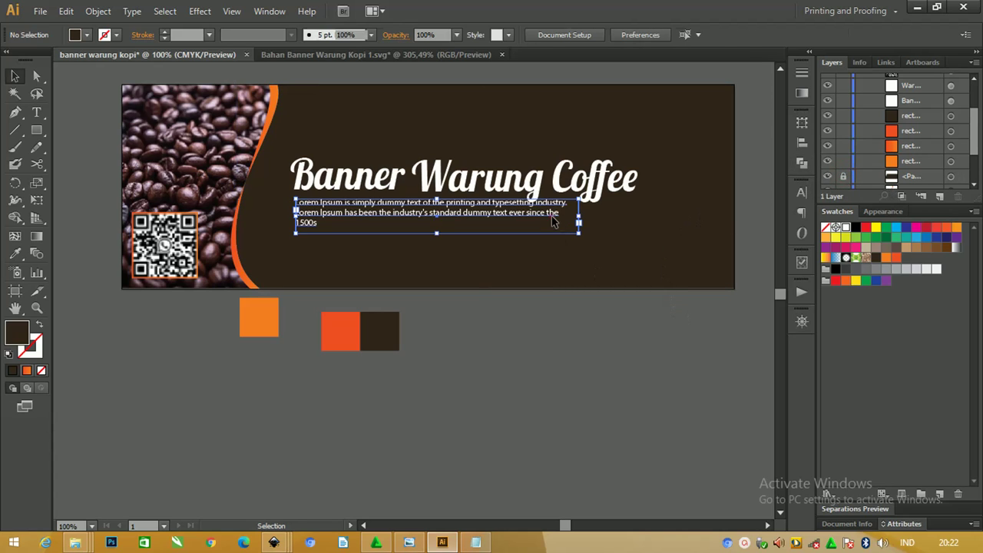
Nudge the Lorem Ipsum paragraph slightly lower beneath the title.
{"action": "left_click_drag", "start_coordinate": [561, 227], "coordinate": [563, 234]}
{"action": "left_click", "coordinate": [694, 260]}
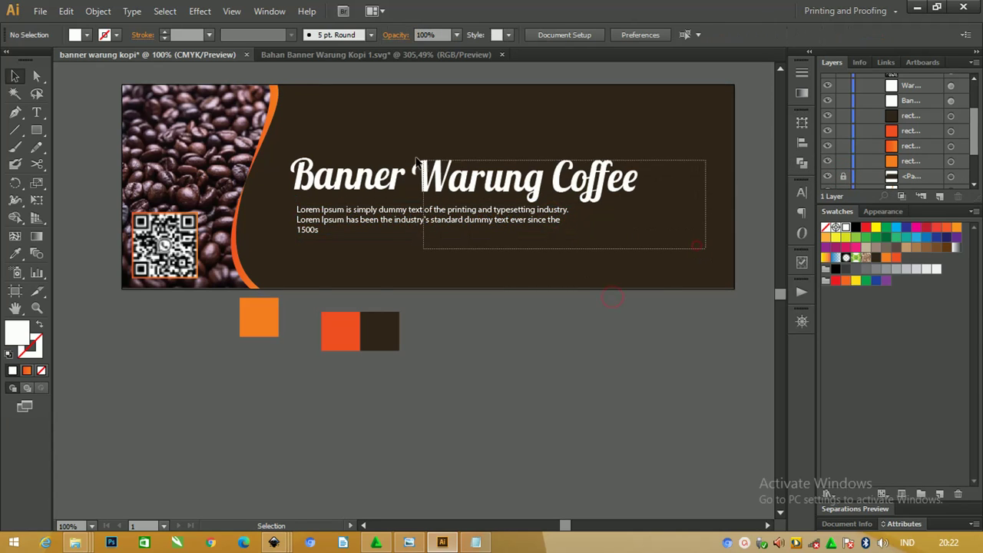
{"action": "left_click_drag", "start_coordinate": [694, 260], "coordinate": [320, 125]}
{"action": "left_click", "coordinate": [686, 137]}
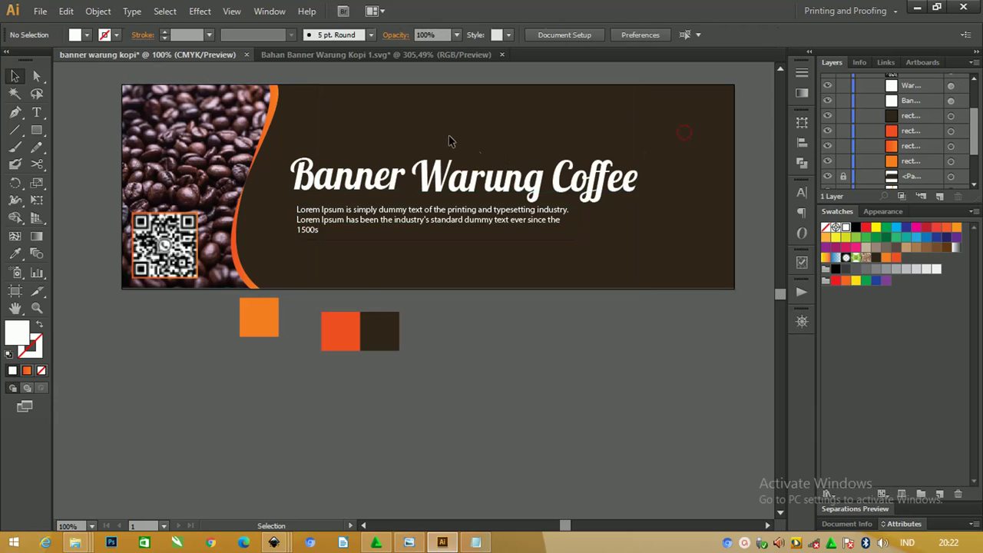
{"action": "left_click", "coordinate": [434, 173]}
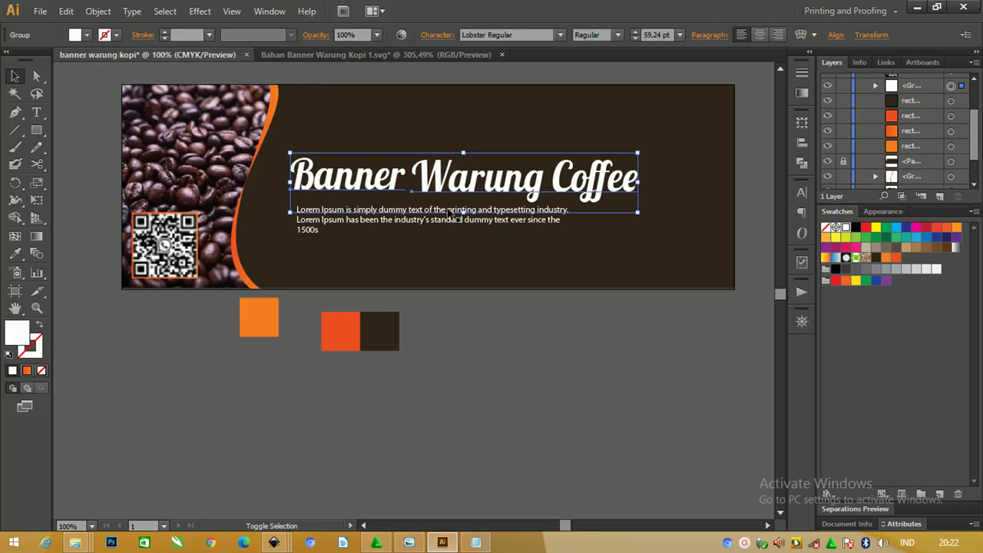
Scale the title and paragraph up together, then show Bahan Banner Warung Kopi 1.svg.
{"action": "left_click_drag", "start_coordinate": [431, 253], "coordinate": [667, 156]}
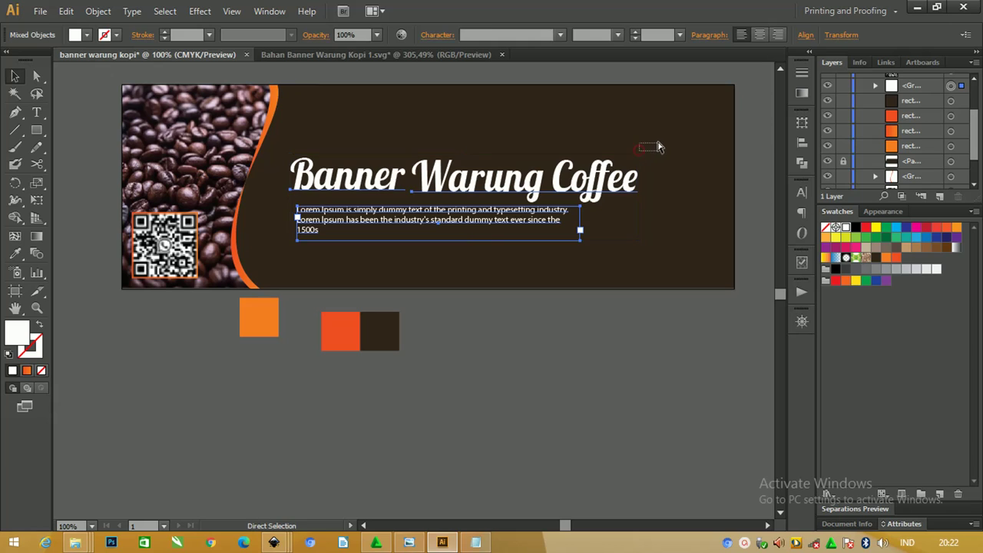
{"action": "left_click", "coordinate": [642, 148]}
{"action": "left_click", "coordinate": [599, 169]}
{"action": "left_click", "coordinate": [560, 221], "text": "shift"}
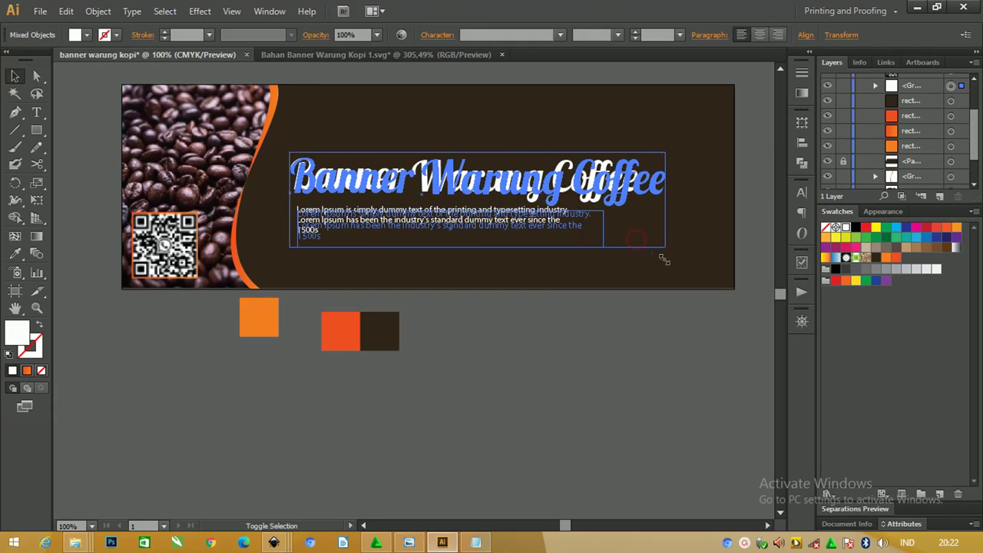
{"action": "left_click_drag", "start_coordinate": [636, 241], "coordinate": [665, 248]}
{"action": "left_click_drag", "start_coordinate": [627, 196], "coordinate": [624, 187]}
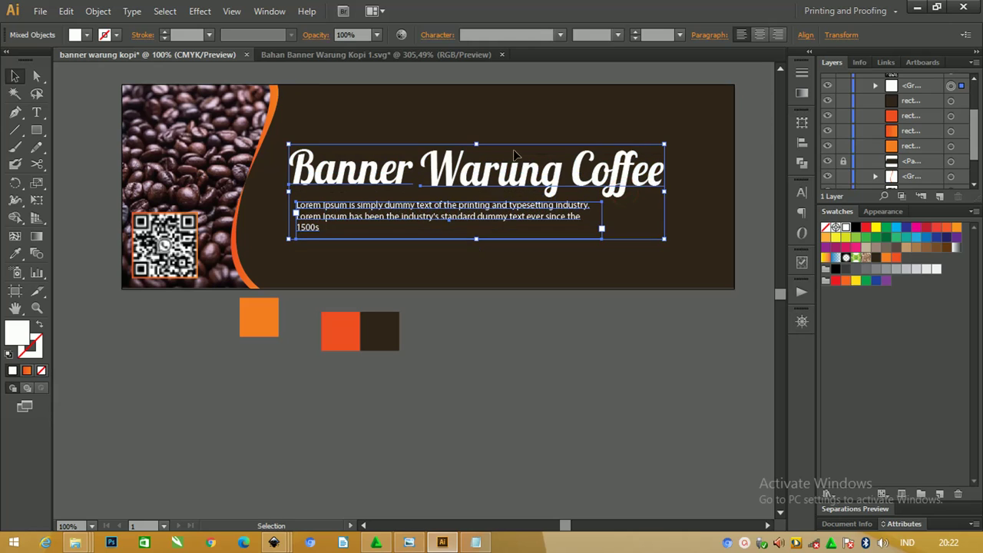
{"action": "left_click", "coordinate": [523, 310]}
{"action": "left_click", "coordinate": [375, 61]}
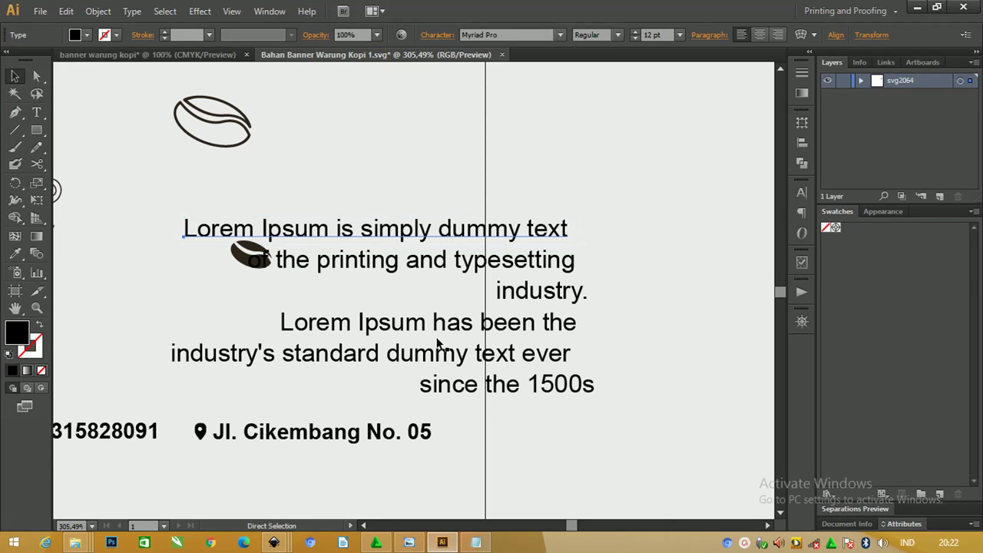
Delete the grey background shape from the source SVG.
{"action": "key", "text": "ctrl+minus"}
{"action": "key", "text": "ctrl+minus"}
{"action": "key", "text": "ctrl+minus"}
{"action": "mouse_move", "coordinate": [293, 308]}
{"action": "left_mouse_down"}
{"action": "mouse_move", "coordinate": [492, 312]}
{"action": "mouse_move", "coordinate": [476, 285]}
{"action": "left_mouse_up"}
{"action": "left_click", "coordinate": [400, 285]}
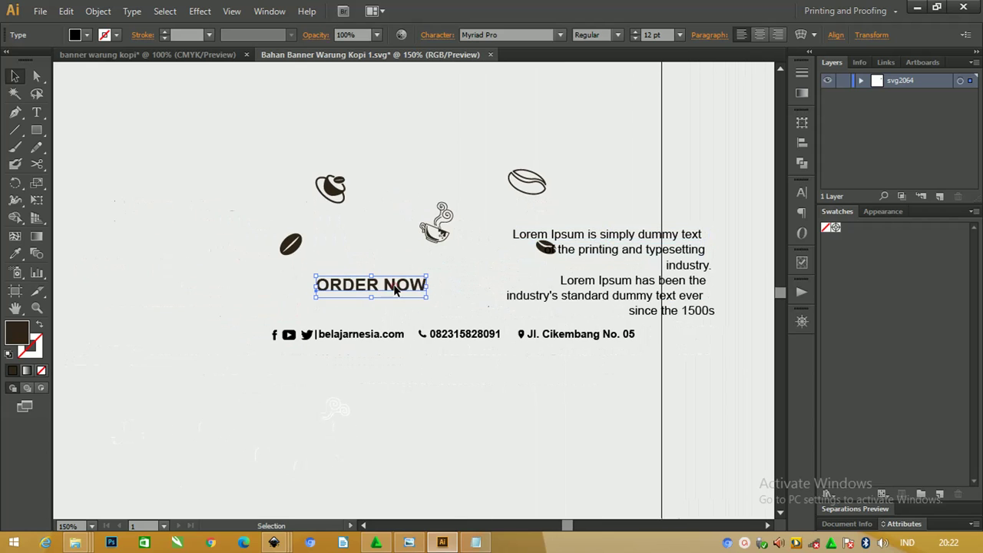
{"action": "left_click", "coordinate": [222, 329]}
{"action": "left_click", "coordinate": [247, 289]}
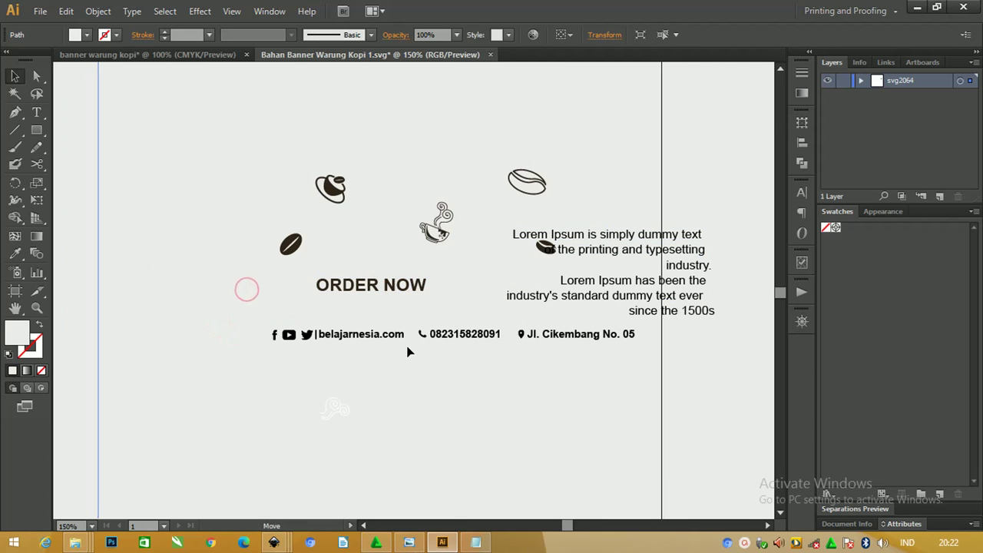
{"action": "key", "text": "Delete"}
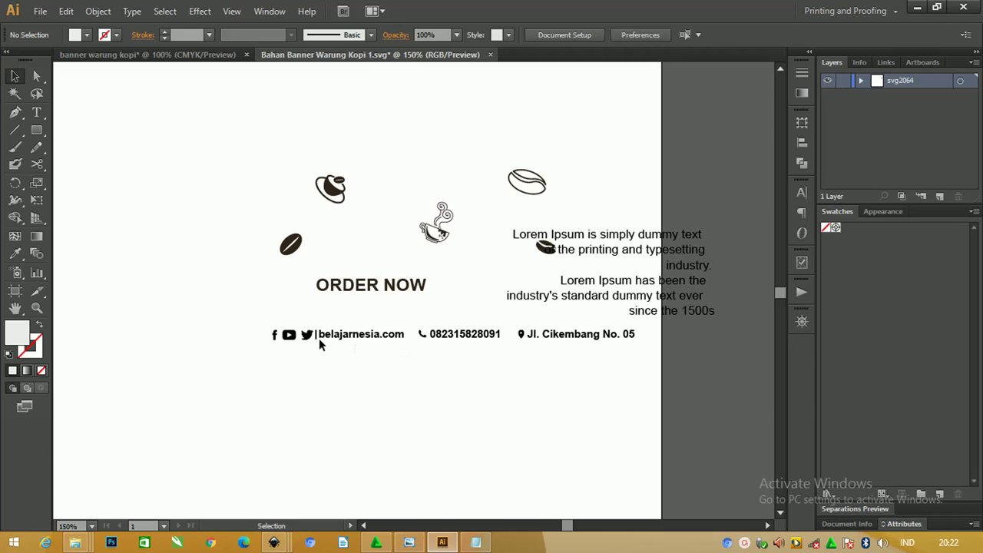
Select ORDER NOW, the contact row and the address text, undoing an accidental move.
{"action": "left_click_drag", "start_coordinate": [263, 287], "coordinate": [487, 345]}
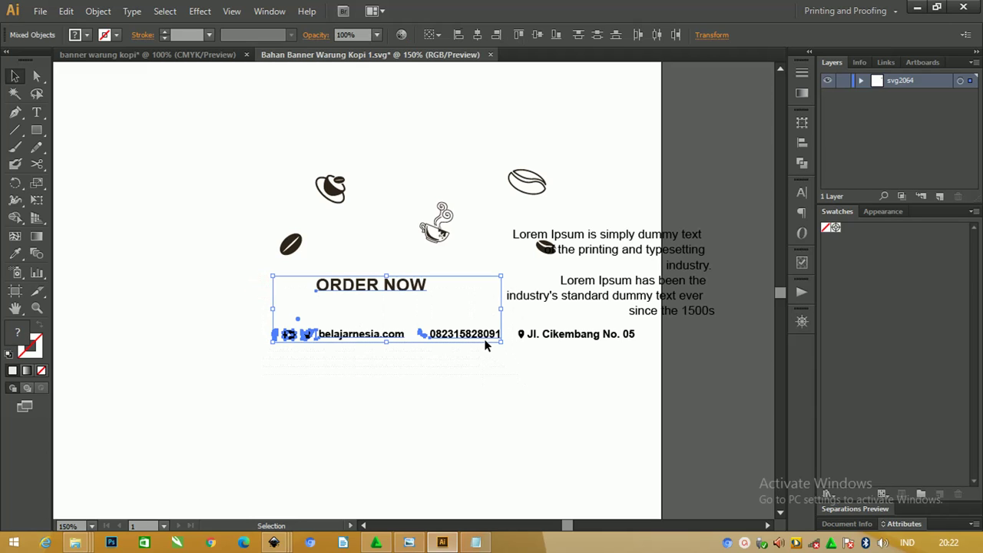
{"action": "left_click", "coordinate": [578, 337], "text": "shift"}
{"action": "left_click_drag", "start_coordinate": [583, 342], "coordinate": [571, 359]}
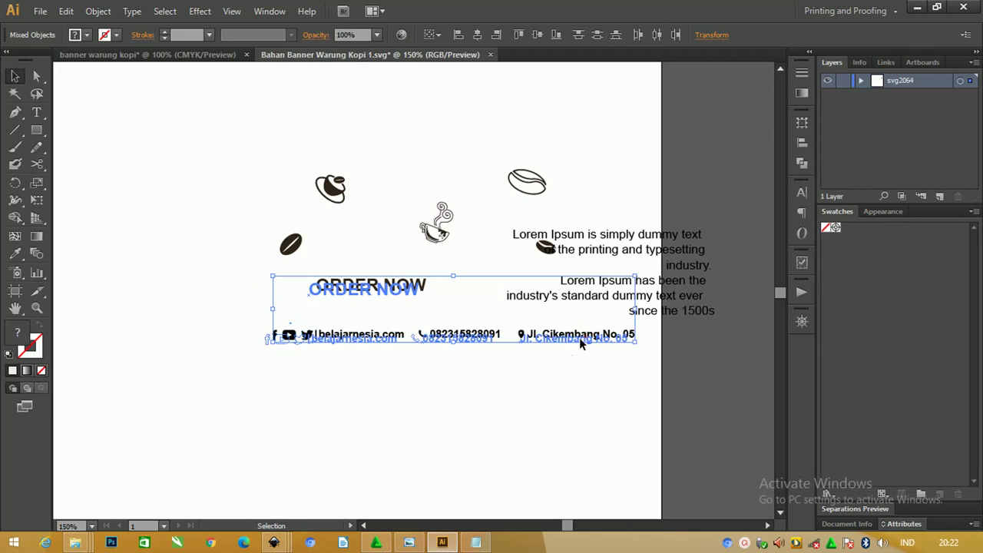
{"action": "key", "text": "ctrl+z"}
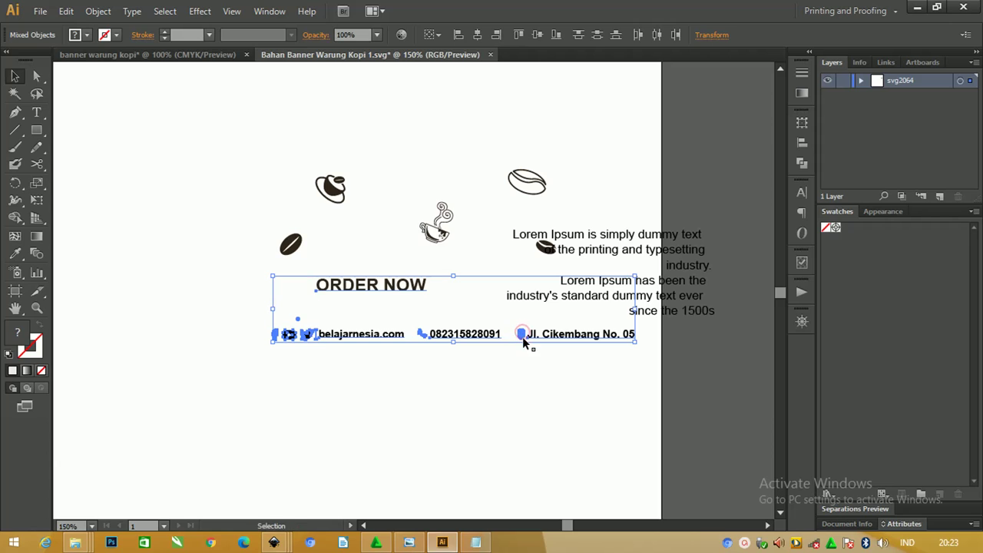
Paste ORDER NOW and the contact row into the banner and place them along its bottom edge.
{"action": "key", "text": "v"}
{"action": "left_click", "coordinate": [149, 56]}
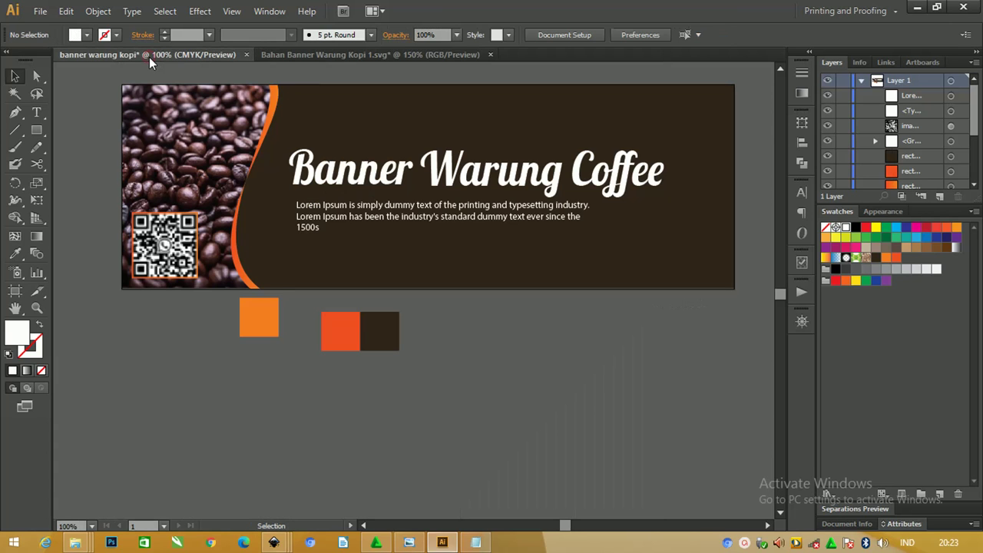
{"action": "key", "text": "ctrl+v"}
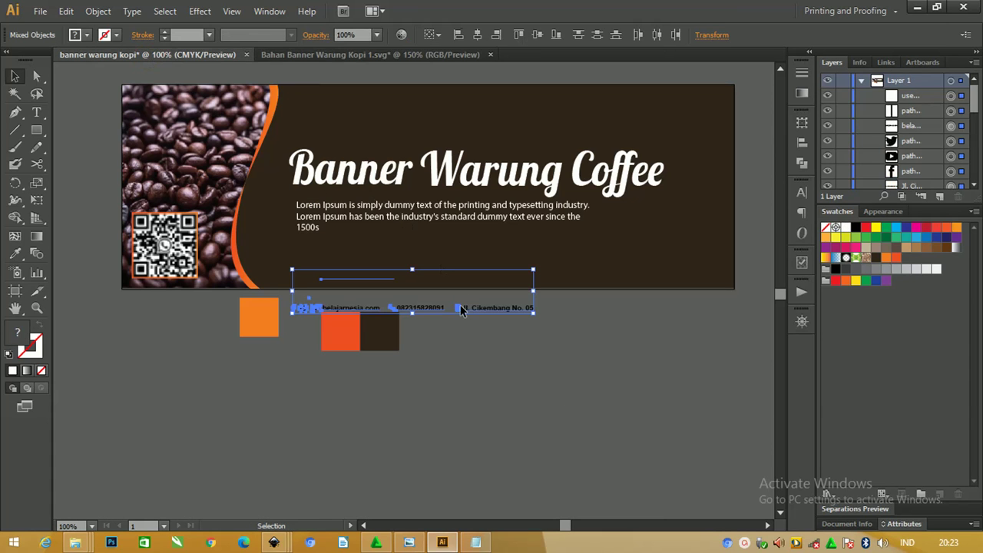
{"action": "left_click_drag", "start_coordinate": [434, 314], "coordinate": [422, 286]}
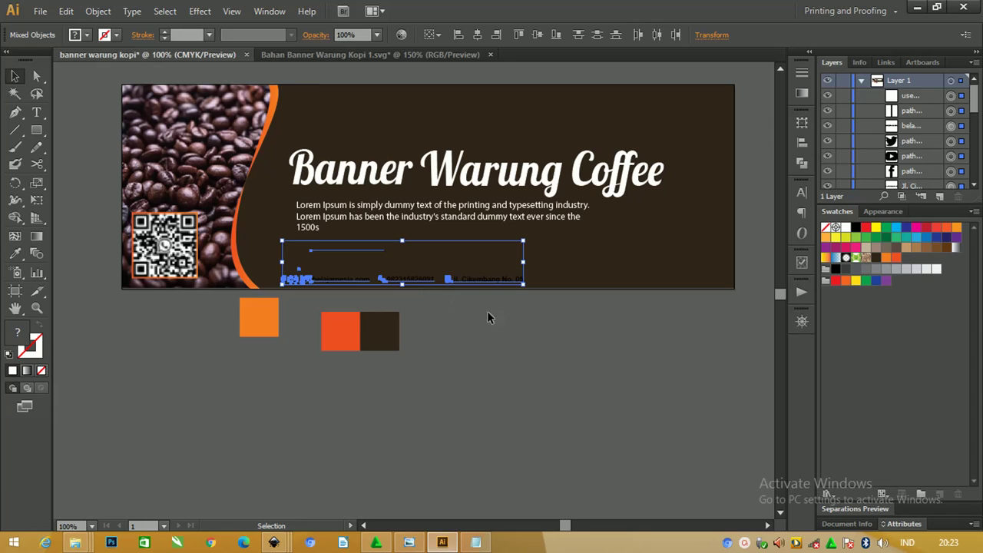
{"action": "left_click", "coordinate": [496, 313]}
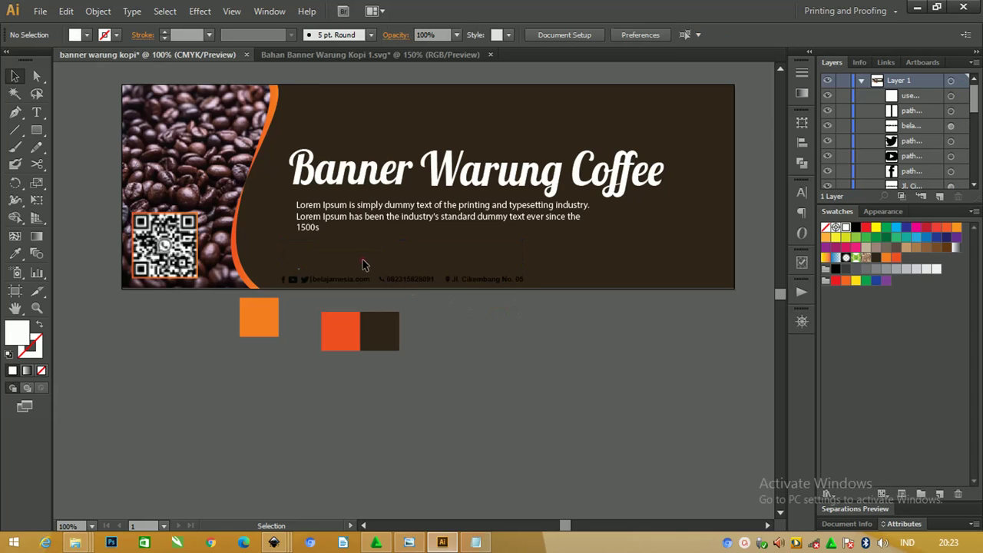
Make the ORDER NOW text white.
{"action": "left_click", "coordinate": [364, 250]}
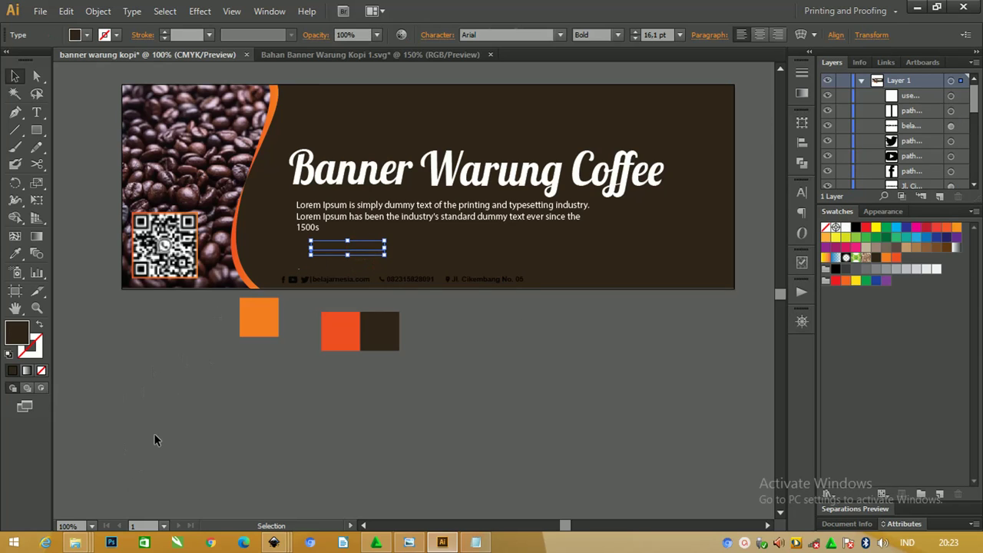
{"action": "left_click", "coordinate": [846, 228]}
{"action": "key", "text": "ctrl+equal"}
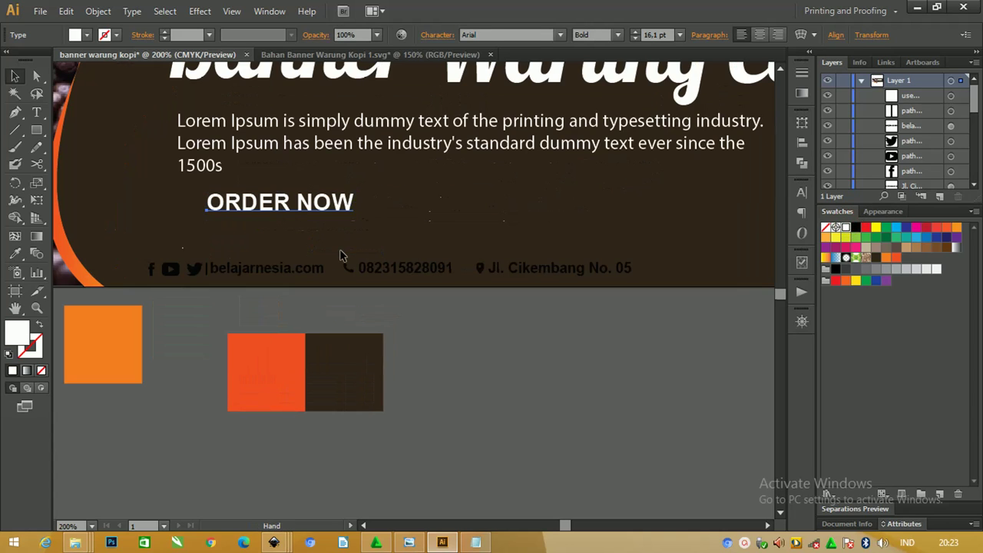
Draw a white rectangle over the ORDER NOW text and nudge it slightly down-left into place.
{"action": "scroll", "coordinate": [342, 256], "scroll_direction": "up", "scroll_amount": 1}
{"action": "key", "text": "v"}
{"action": "left_click", "coordinate": [36, 130]}
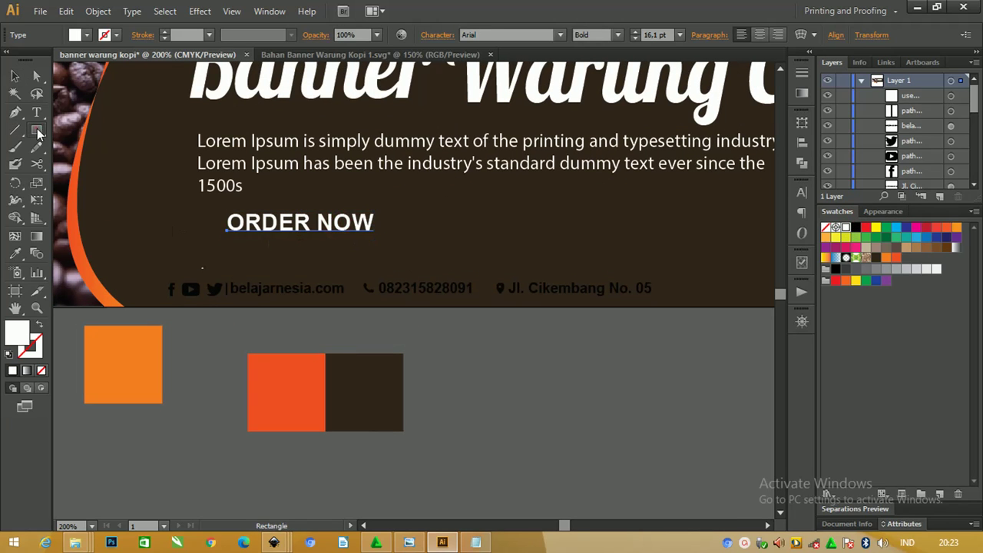
{"action": "left_click_drag", "start_coordinate": [208, 208], "coordinate": [403, 240]}
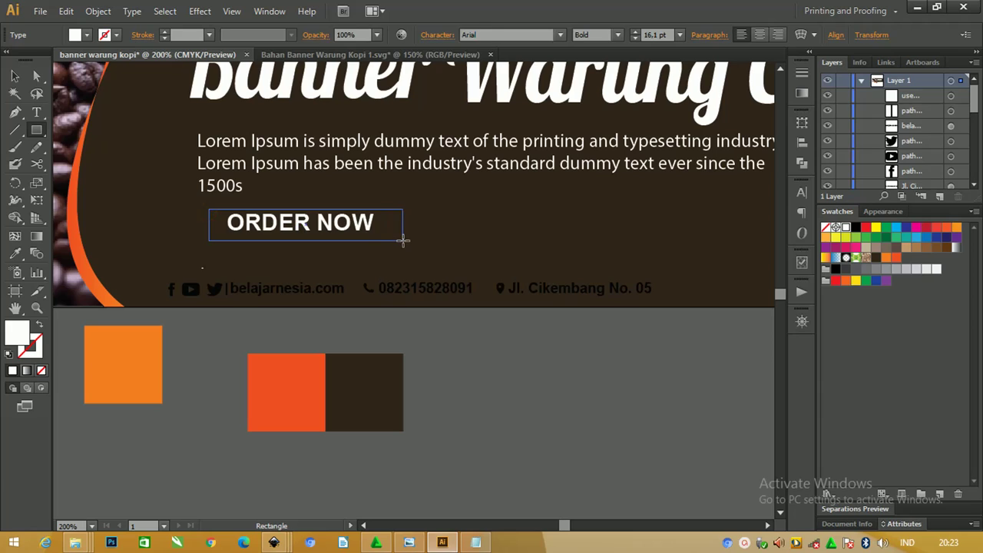
{"action": "left_click", "coordinate": [14, 75]}
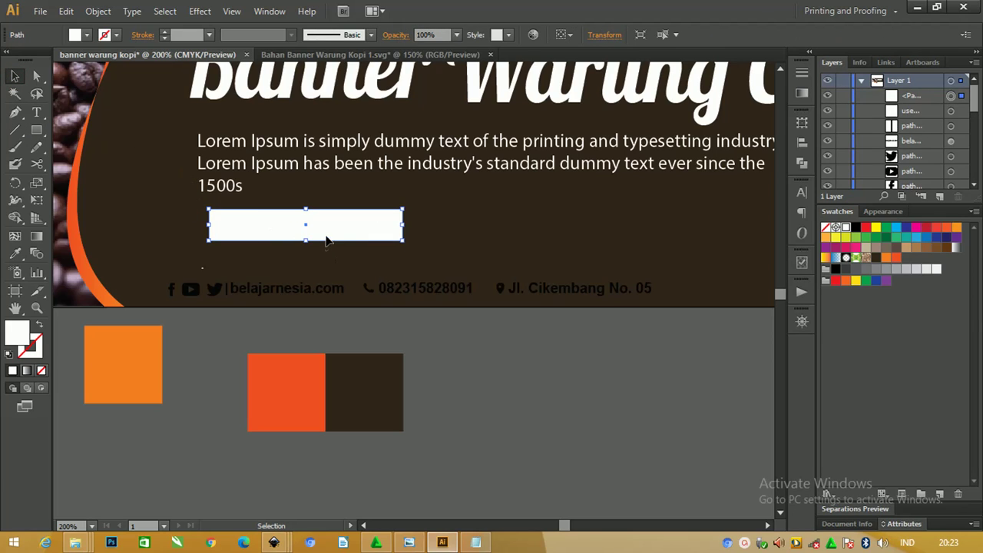
{"action": "left_click_drag", "start_coordinate": [346, 222], "coordinate": [340, 227]}
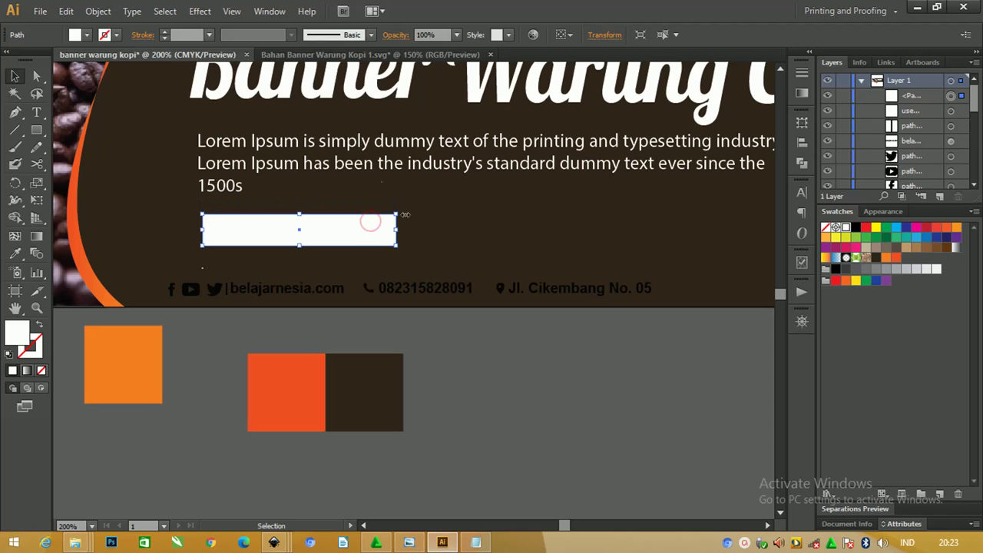
{"action": "left_click", "coordinate": [164, 12]}
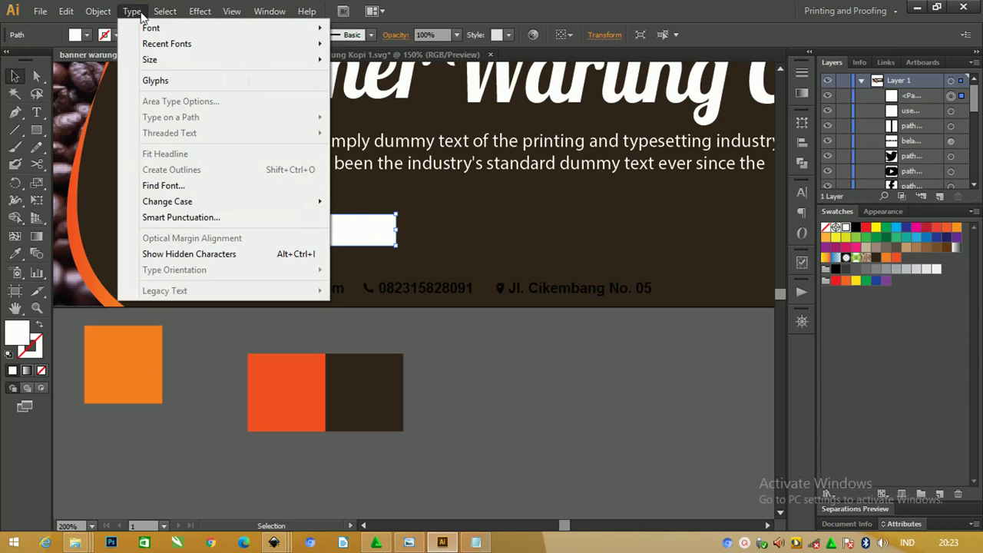
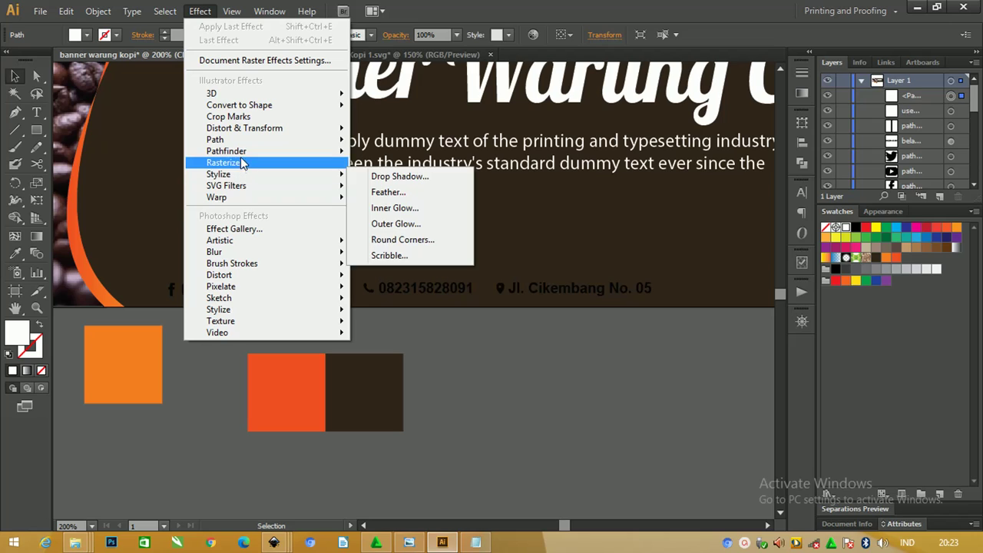
Round the button rectangle's corners with the Stylize > Round Corners effect.
{"action": "left_click", "coordinate": [419, 239]}
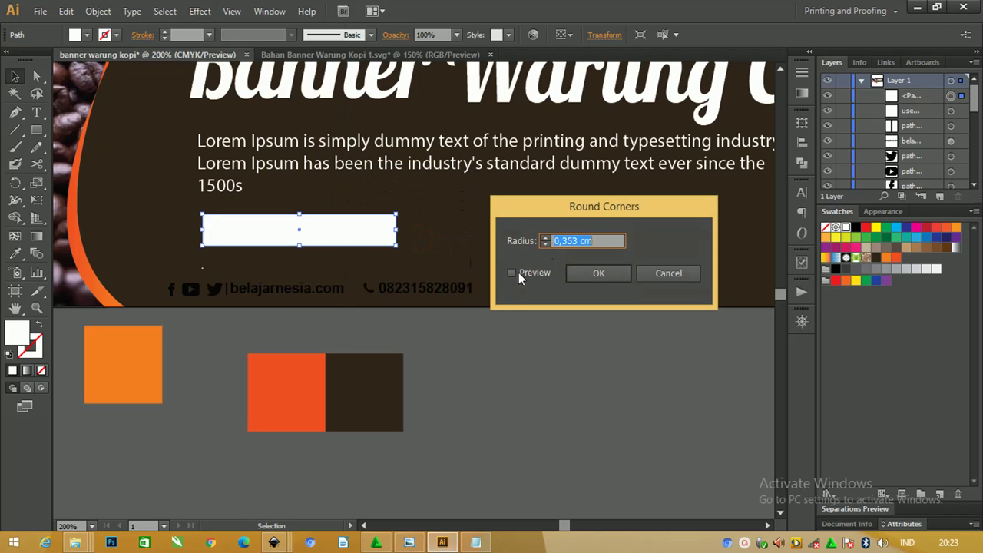
{"action": "left_click", "coordinate": [513, 273]}
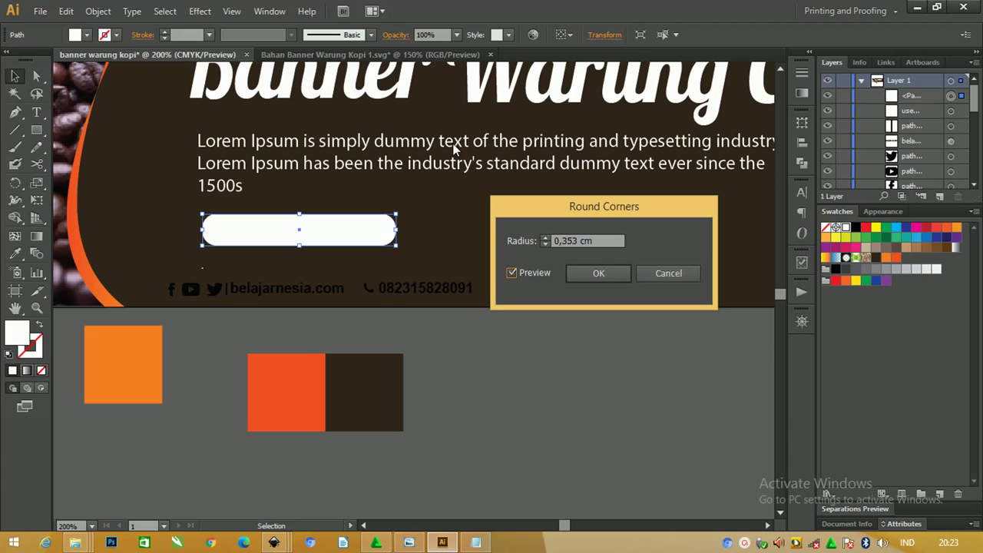
{"action": "left_click_drag", "start_coordinate": [614, 213], "coordinate": [572, 202]}
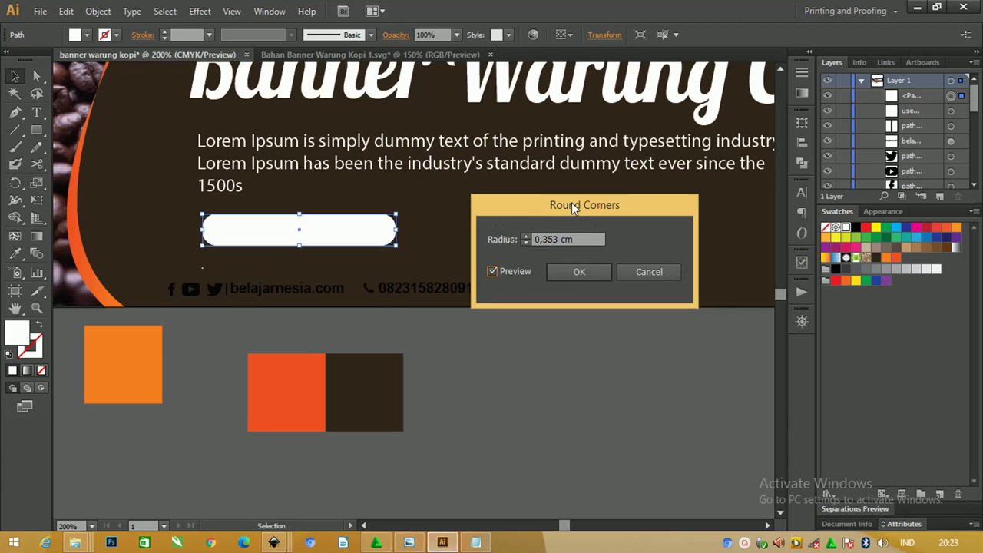
{"action": "left_click", "coordinate": [580, 266]}
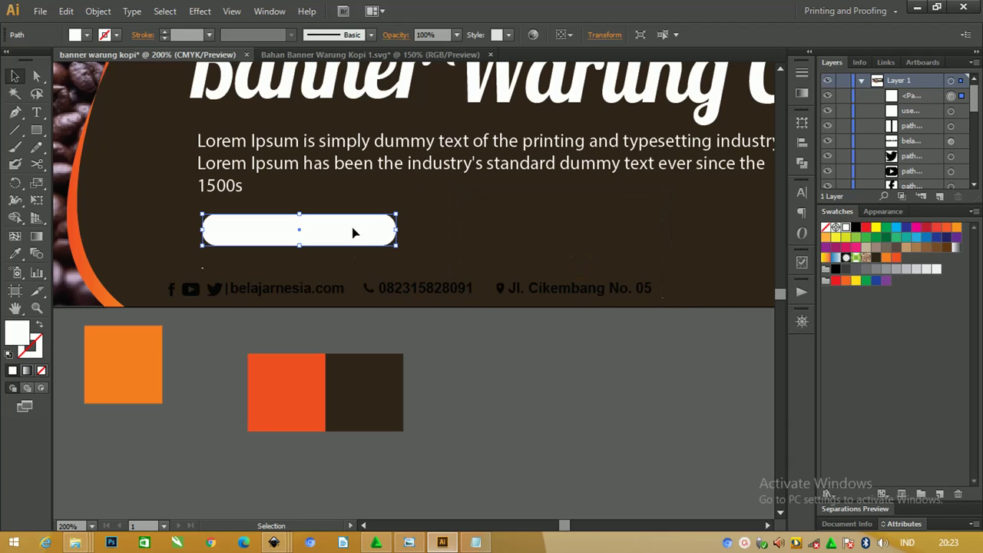
Colour the NOW text dark brown by sampling the banner with the Eyedropper.
{"action": "left_click_drag", "start_coordinate": [353, 232], "coordinate": [468, 226]}
{"action": "left_click", "coordinate": [295, 228]}
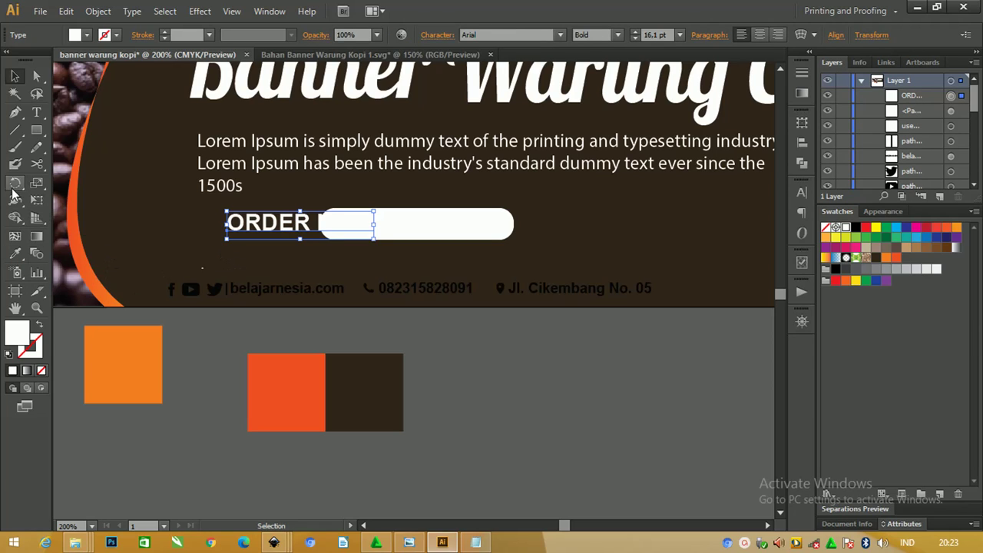
{"action": "left_click", "coordinate": [14, 236]}
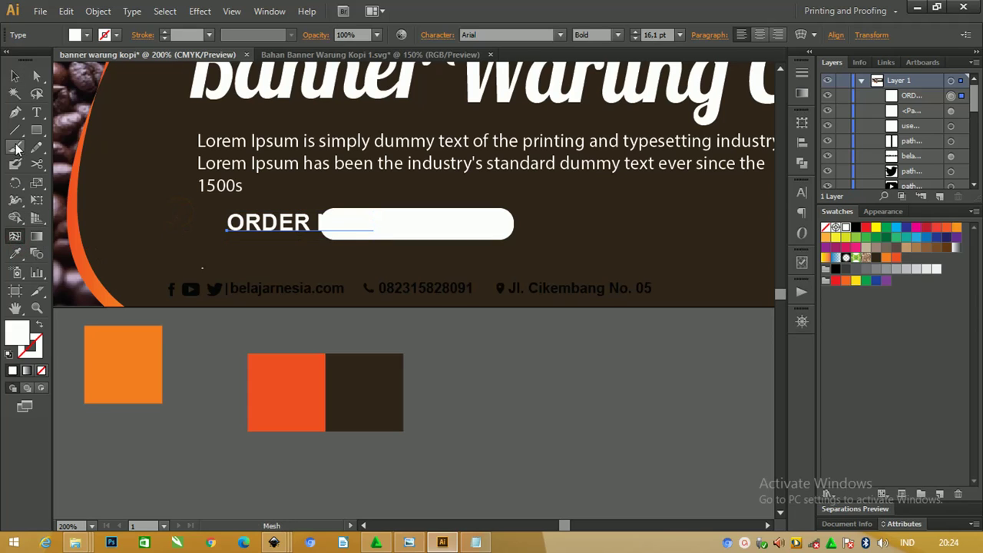
{"action": "left_click", "coordinate": [15, 255]}
{"action": "left_click", "coordinate": [186, 201]}
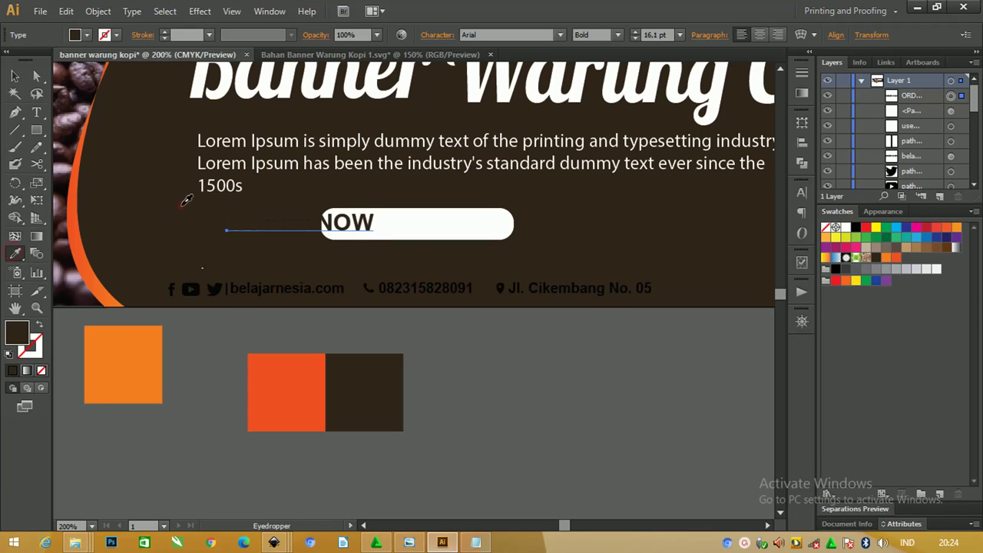
Centre the ORDER NOW text on the button and place it beneath the Lorem Ipsum paragraph.
{"action": "left_click", "coordinate": [15, 77]}
{"action": "left_click", "coordinate": [415, 224], "text": "shift"}
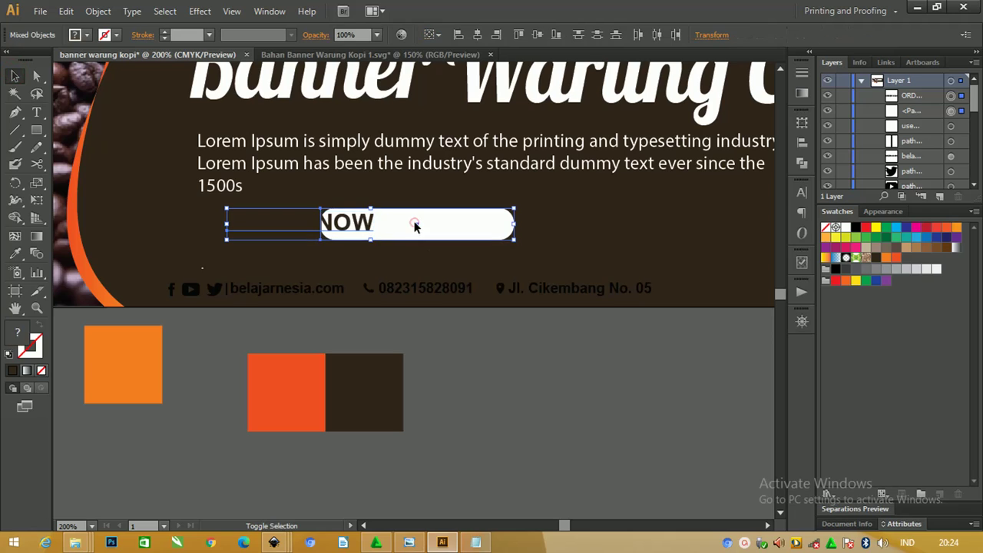
{"action": "left_click", "coordinate": [428, 35]}
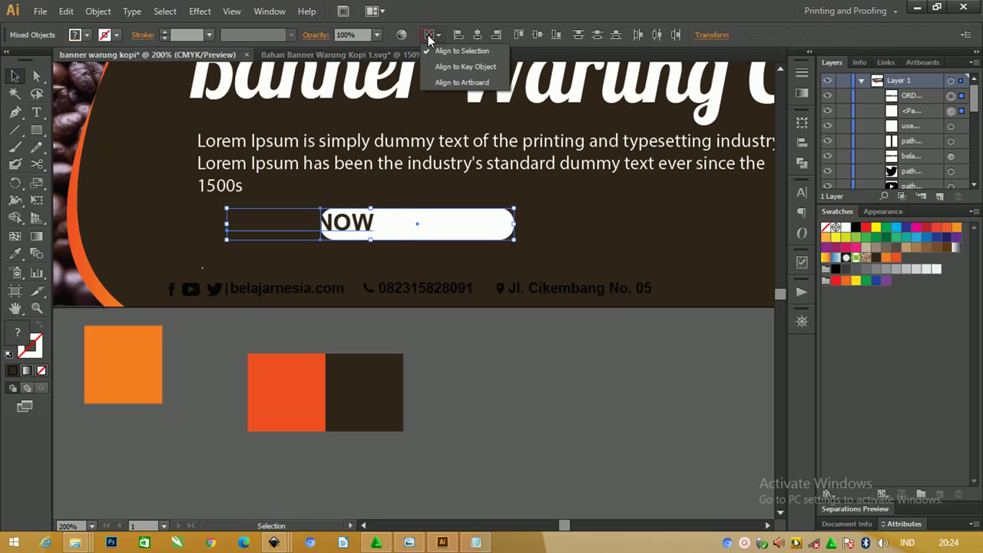
{"action": "left_click", "coordinate": [477, 35]}
{"action": "left_click", "coordinate": [477, 34]}
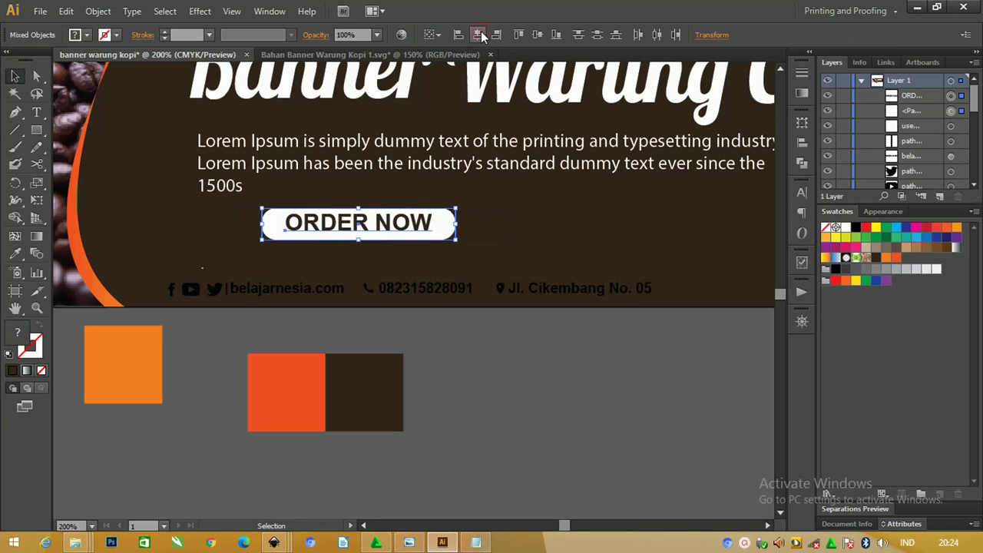
{"action": "left_click", "coordinate": [538, 35]}
{"action": "left_click_drag", "start_coordinate": [399, 223], "coordinate": [345, 223]}
{"action": "left_click_drag", "start_coordinate": [401, 240], "coordinate": [335, 229]}
{"action": "left_click", "coordinate": [378, 317]}
Lock the coffee photo group in the Layers panel.
{"action": "left_click", "coordinate": [329, 289]}
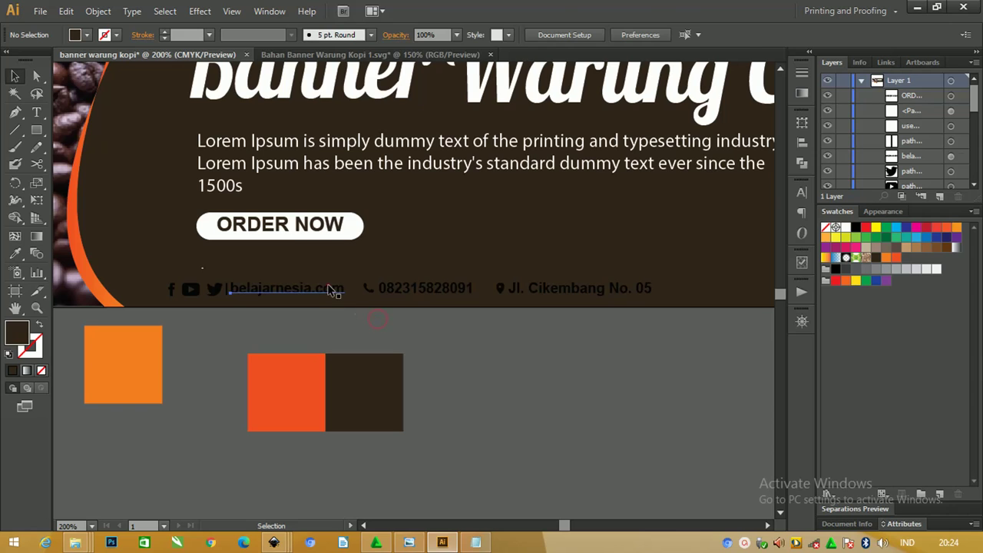
{"action": "scroll", "coordinate": [329, 289], "scroll_direction": "up", "scroll_amount": 1}
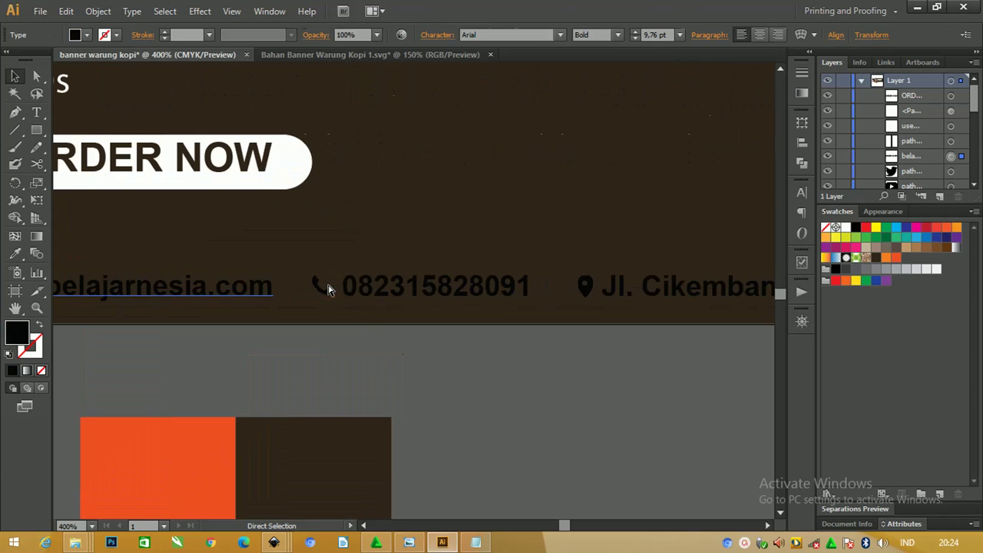
{"action": "scroll", "coordinate": [329, 289], "scroll_direction": "down", "scroll_amount": 2}
{"action": "scroll", "coordinate": [328, 289], "scroll_direction": "down", "scroll_amount": 1}
{"action": "scroll", "coordinate": [329, 288], "scroll_direction": "down", "scroll_amount": 1}
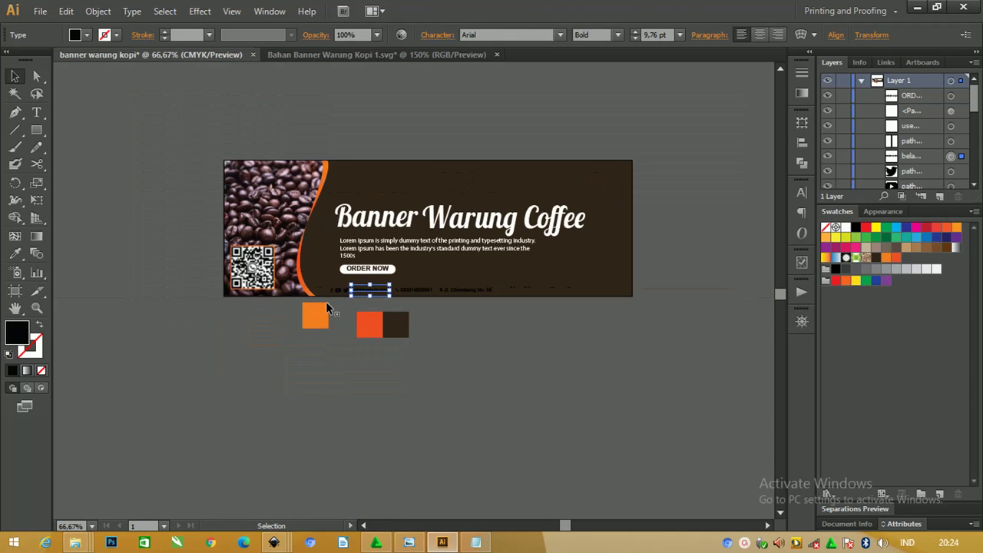
{"action": "left_click", "coordinate": [315, 315]}
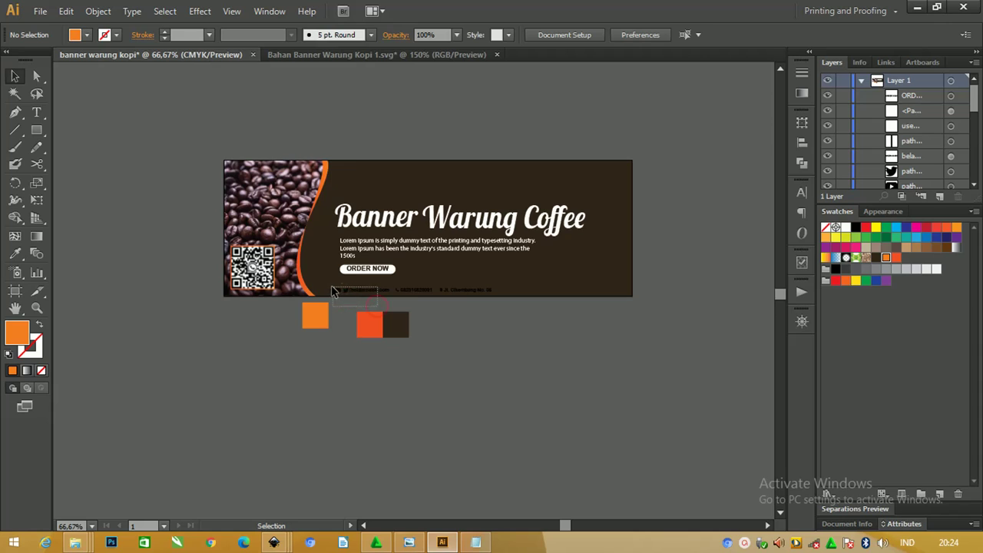
{"action": "left_click_drag", "start_coordinate": [347, 295], "coordinate": [333, 290]}
{"action": "left_click", "coordinate": [322, 136]}
{"action": "left_click", "coordinate": [308, 192]}
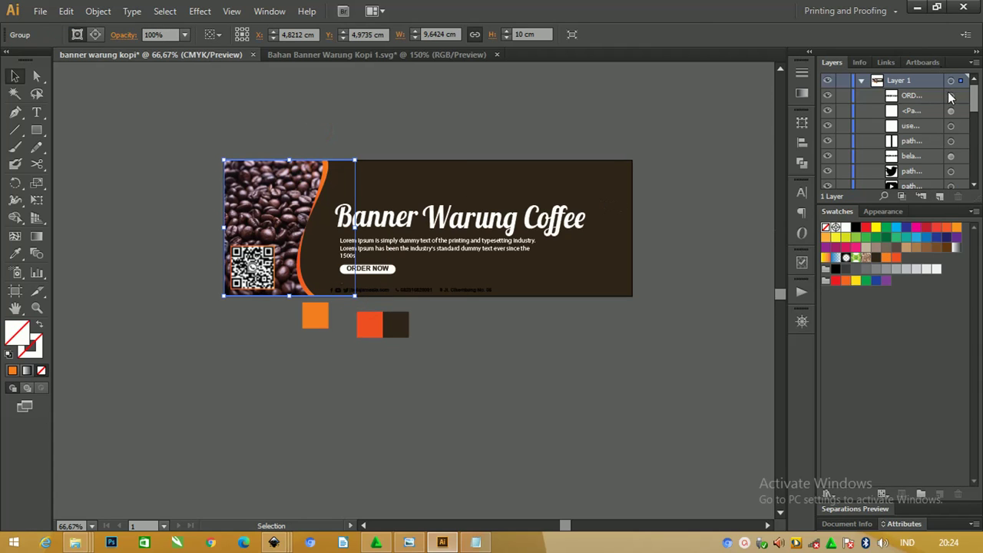
{"action": "left_click_drag", "start_coordinate": [974, 100], "coordinate": [974, 160]}
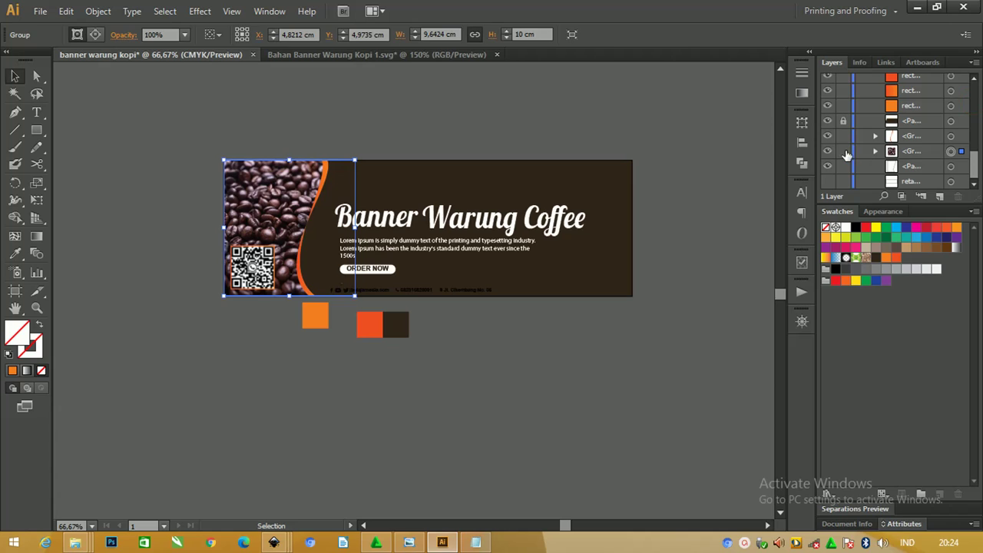
{"action": "left_click", "coordinate": [843, 151]}
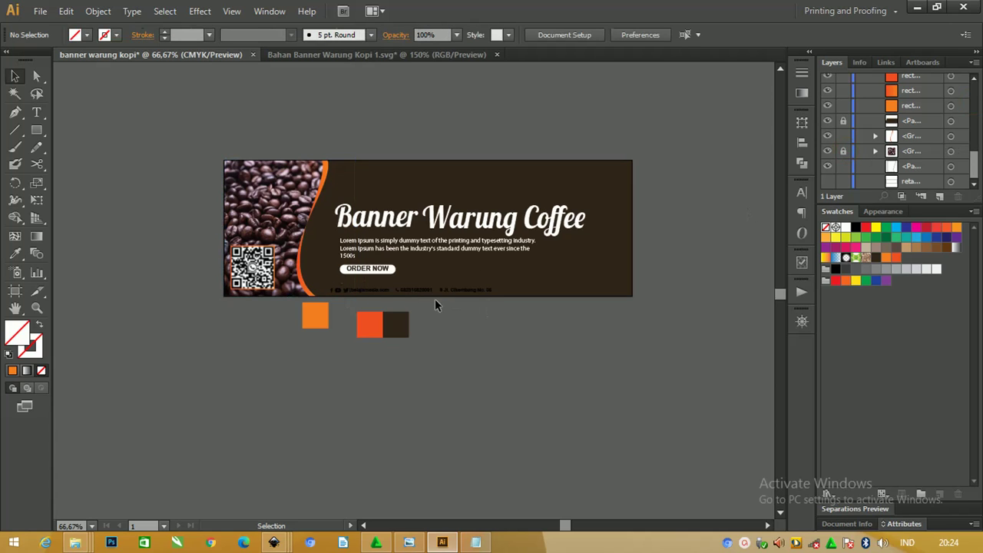
Give the footer contact line default colours with no outline.
{"action": "left_click_drag", "start_coordinate": [435, 299], "coordinate": [327, 283]}
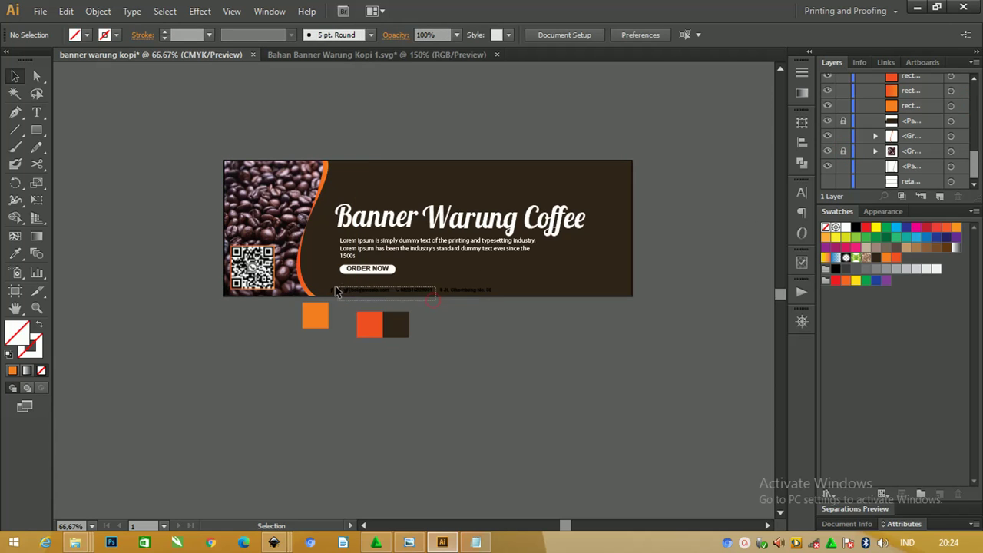
{"action": "key", "text": "d"}
{"action": "left_click", "coordinate": [32, 353]}
{"action": "left_click", "coordinate": [42, 371]}
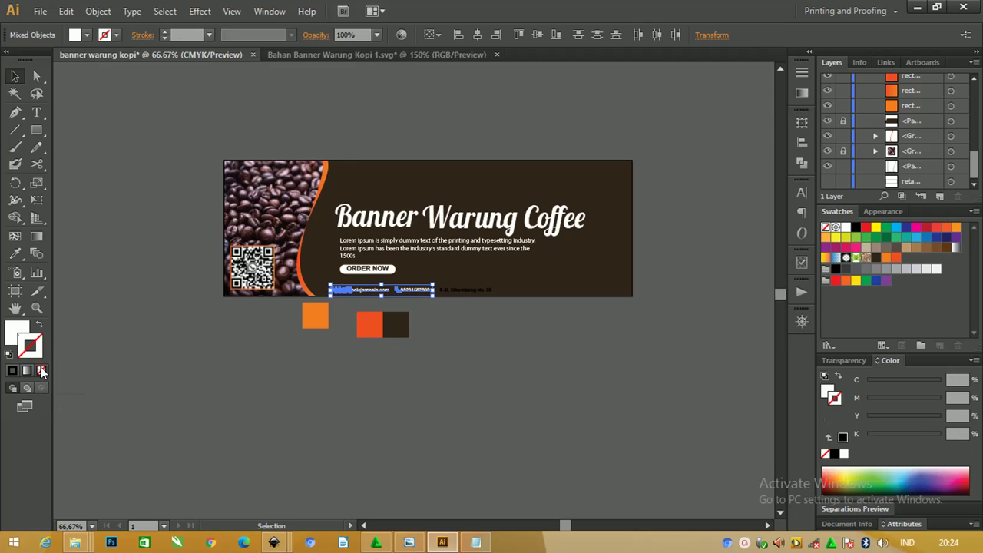
{"action": "left_click", "coordinate": [19, 332]}
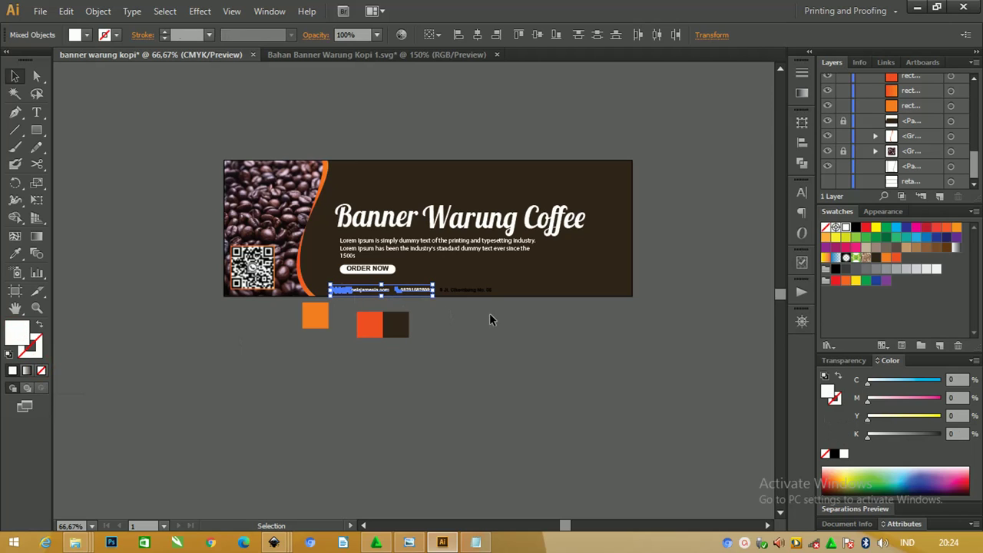
{"action": "left_click_drag", "start_coordinate": [527, 308], "coordinate": [300, 286]}
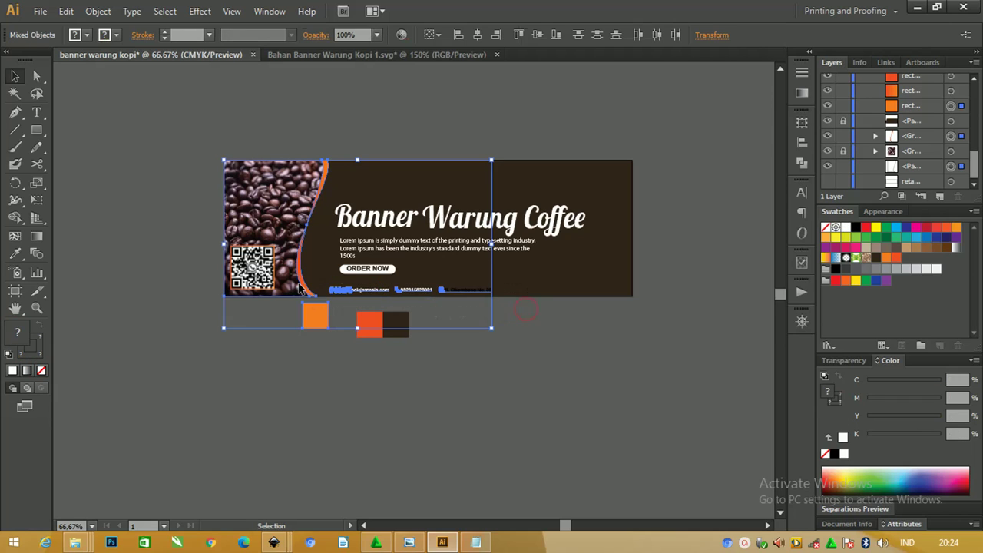
{"action": "left_click_drag", "start_coordinate": [522, 306], "coordinate": [334, 289]}
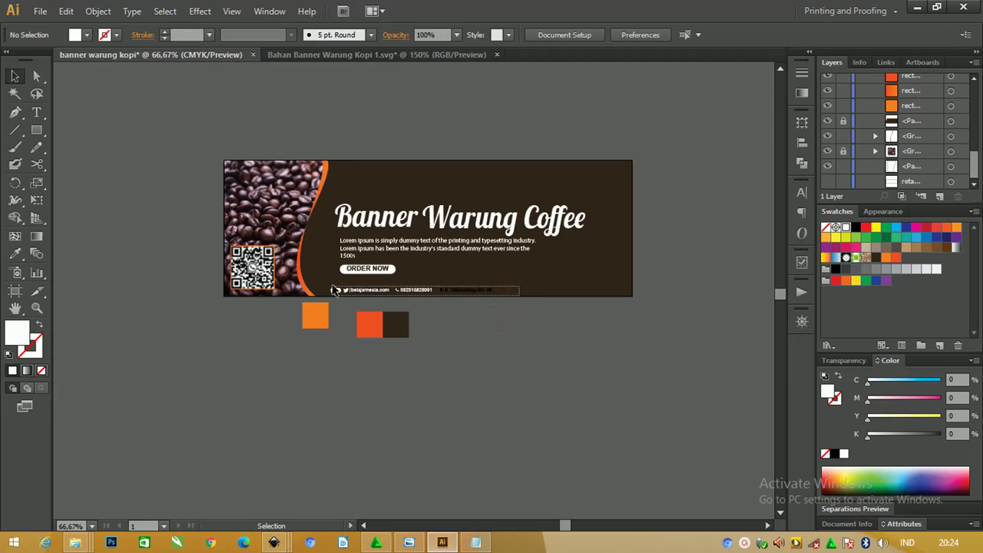
{"action": "key", "text": "d"}
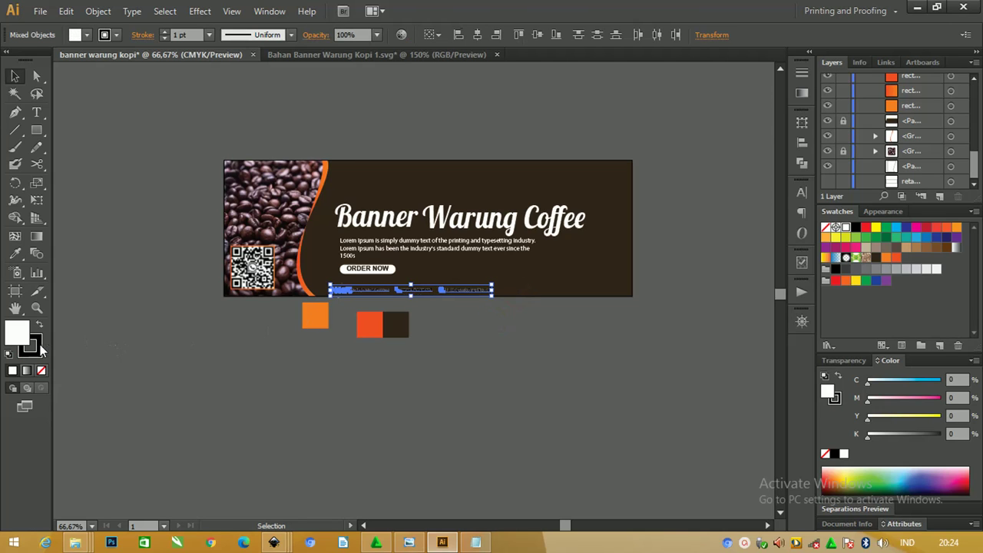
{"action": "left_click", "coordinate": [41, 370]}
Move the social icons and website group to the banner's top-right.
{"action": "key", "text": "ctrl+1"}
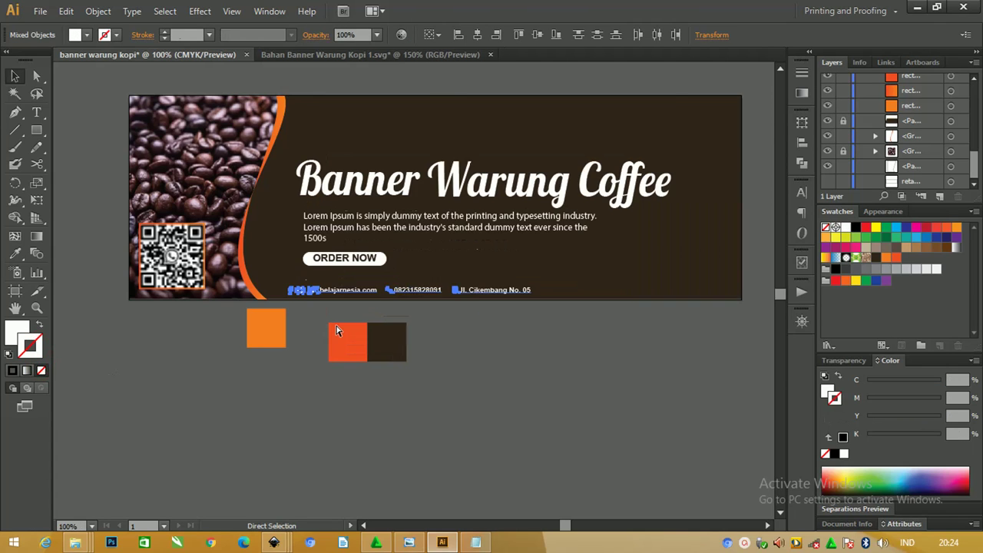
{"action": "key", "text": "ctrl+equal"}
{"action": "left_click", "coordinate": [315, 332]}
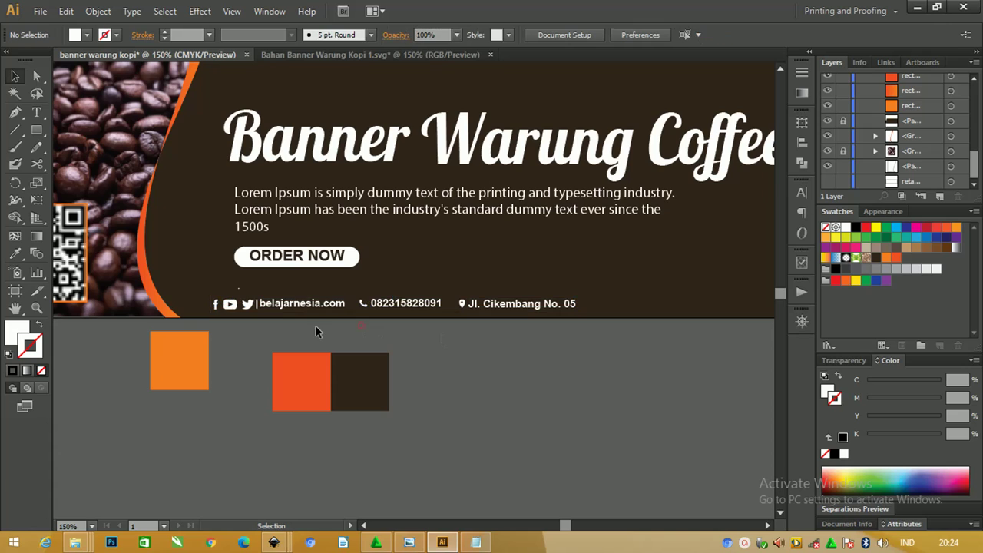
{"action": "left_click_drag", "start_coordinate": [315, 332], "coordinate": [212, 287]}
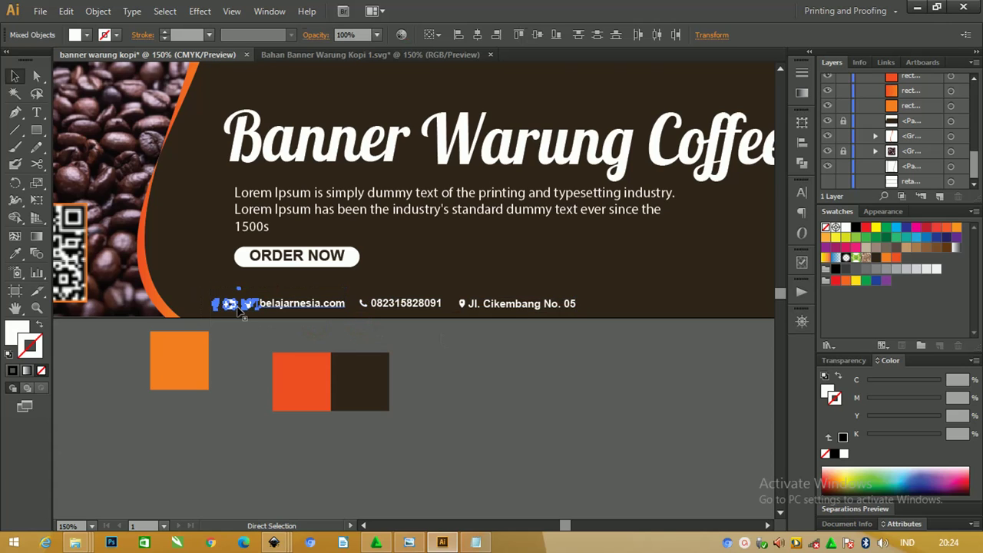
{"action": "key", "text": "ctrl+minus"}
{"action": "key", "text": "ctrl+minus"}
{"action": "key", "text": "ctrl+minus"}
{"action": "key", "text": "v"}
{"action": "left_click", "coordinate": [369, 300]}
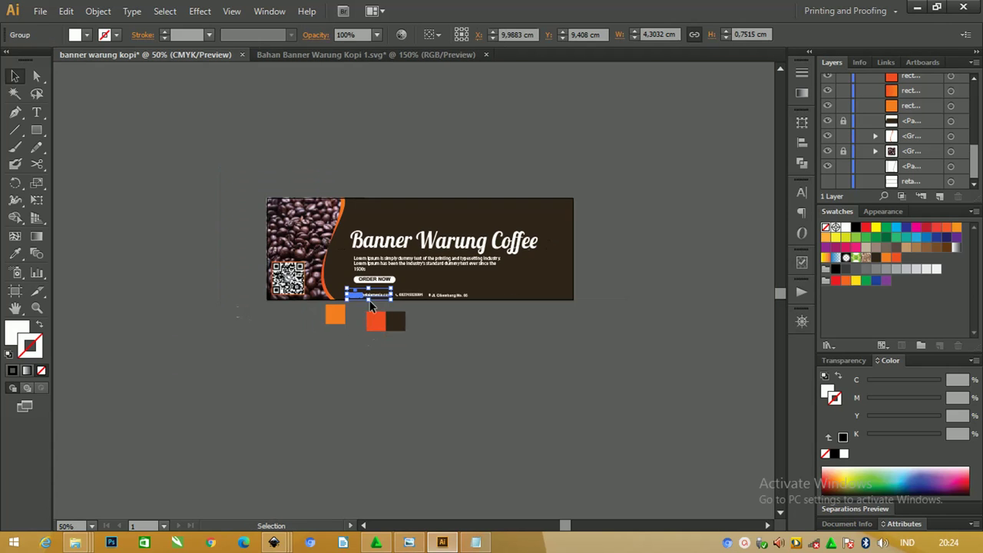
{"action": "left_click_drag", "start_coordinate": [369, 301], "coordinate": [539, 209]}
Shift the phone and address items left and up, then group them with Ctrl+G.
{"action": "left_click", "coordinate": [415, 300]}
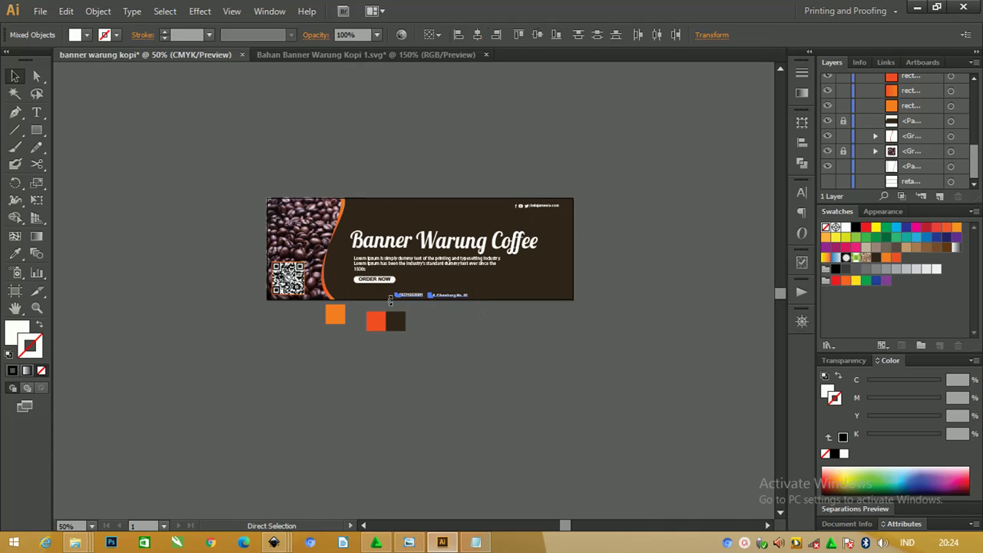
{"action": "key", "text": "ctrl+plus"}
{"action": "key", "text": "ctrl+plus"}
{"action": "left_click_drag", "start_coordinate": [393, 304], "coordinate": [312, 302]}
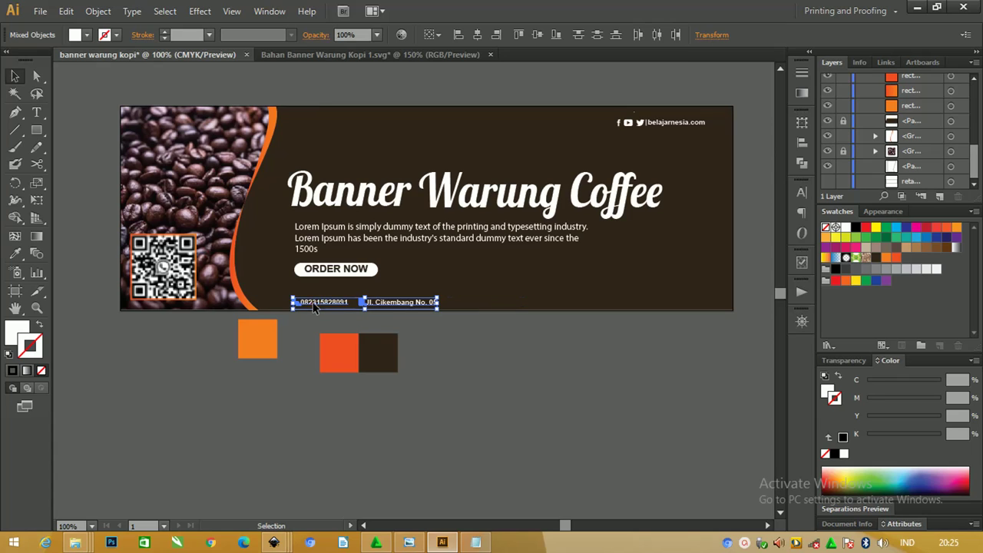
{"action": "left_click_drag", "start_coordinate": [311, 303], "coordinate": [312, 295]}
{"action": "left_click", "coordinate": [352, 323]}
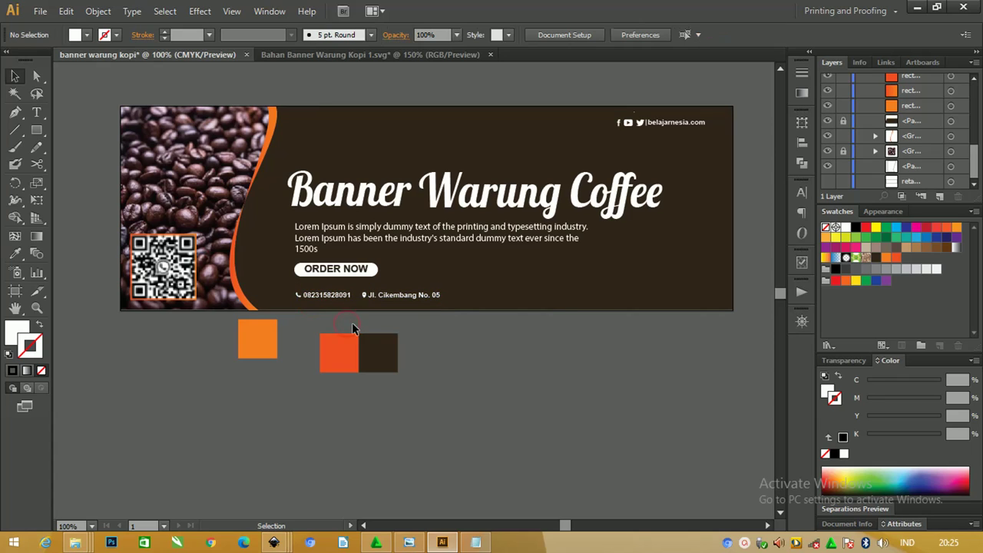
{"action": "left_click_drag", "start_coordinate": [454, 334], "coordinate": [291, 292]}
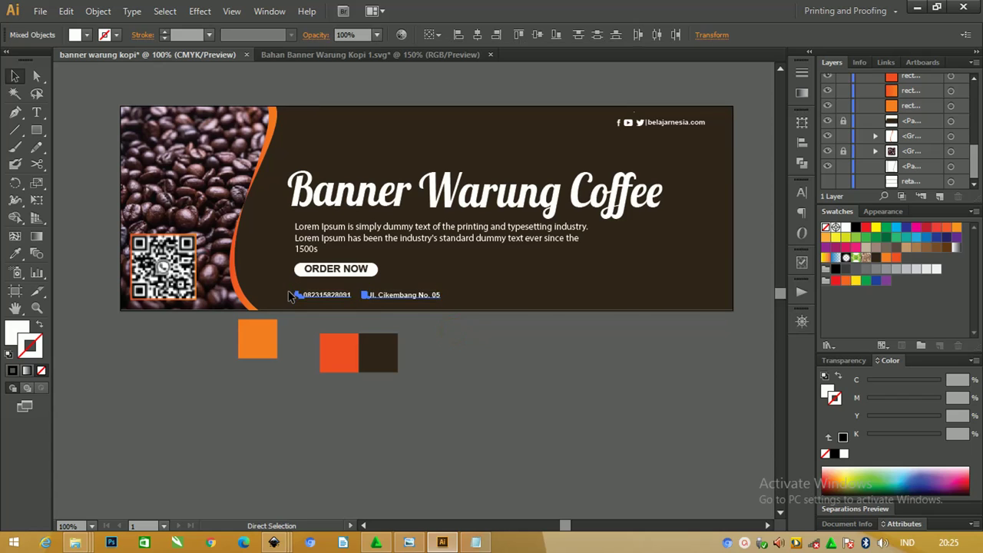
{"action": "key", "text": "ctrl+g"}
{"action": "left_click_drag", "start_coordinate": [249, 307], "coordinate": [227, 318]}
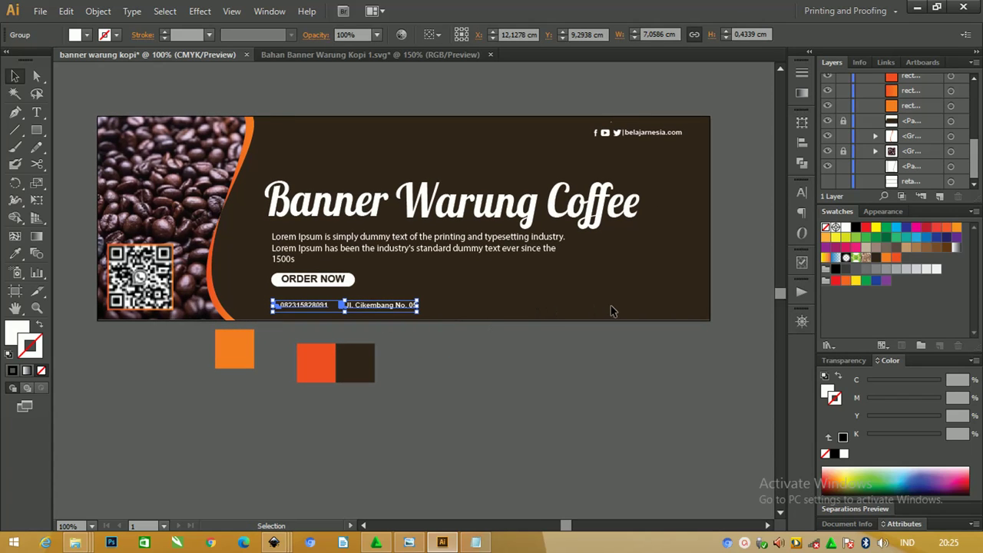
Draw a closed Pen-tool shape along the banner's bottom-right edge.
{"action": "left_click", "coordinate": [15, 115]}
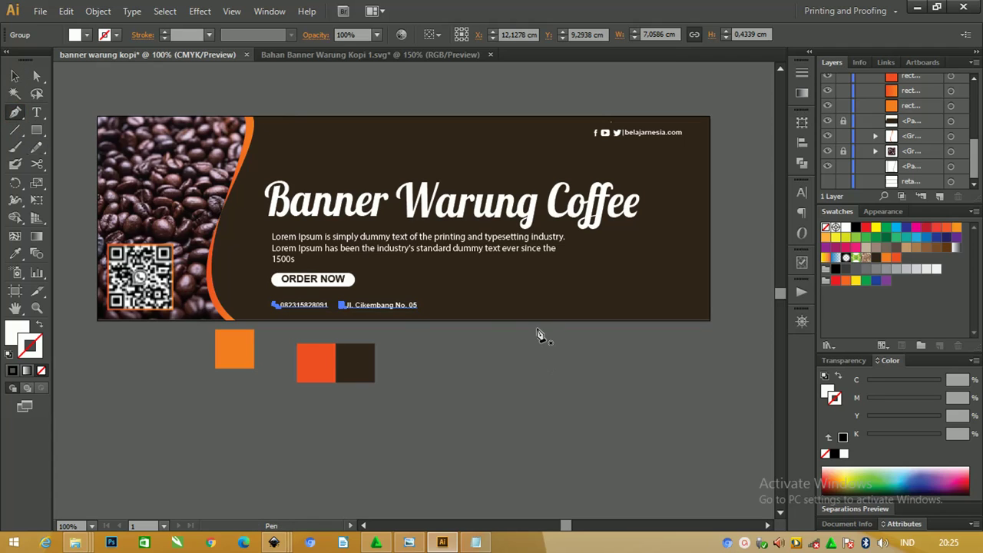
{"action": "left_click", "coordinate": [490, 323]}
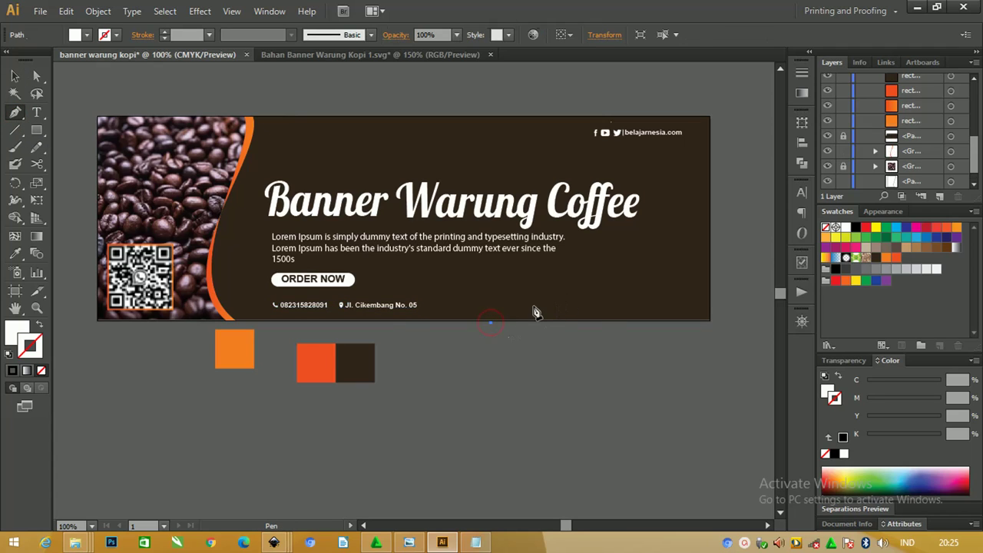
{"action": "left_click", "coordinate": [531, 308]}
{"action": "left_click", "coordinate": [605, 312]}
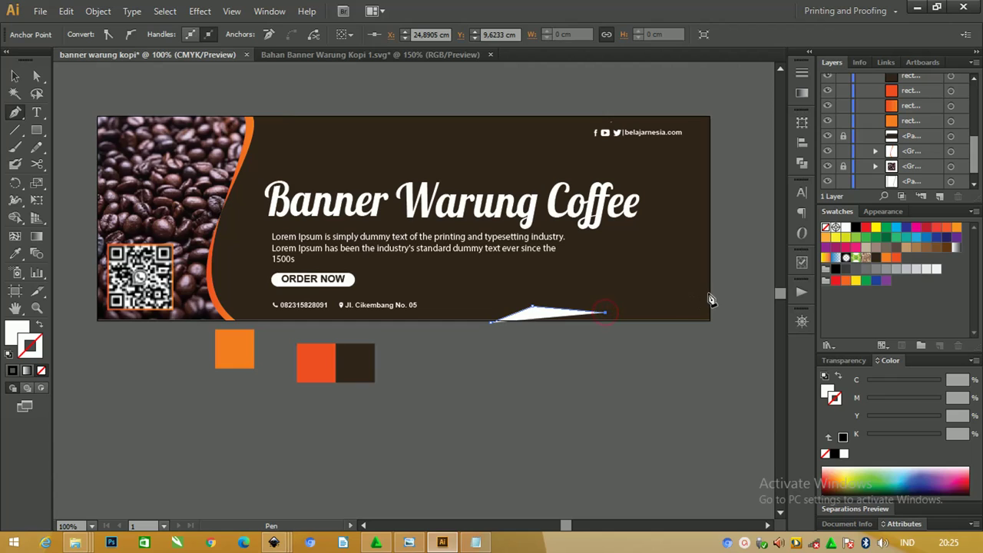
{"action": "left_click", "coordinate": [710, 294]}
{"action": "left_click", "coordinate": [736, 327]}
{"action": "left_click", "coordinate": [677, 340]}
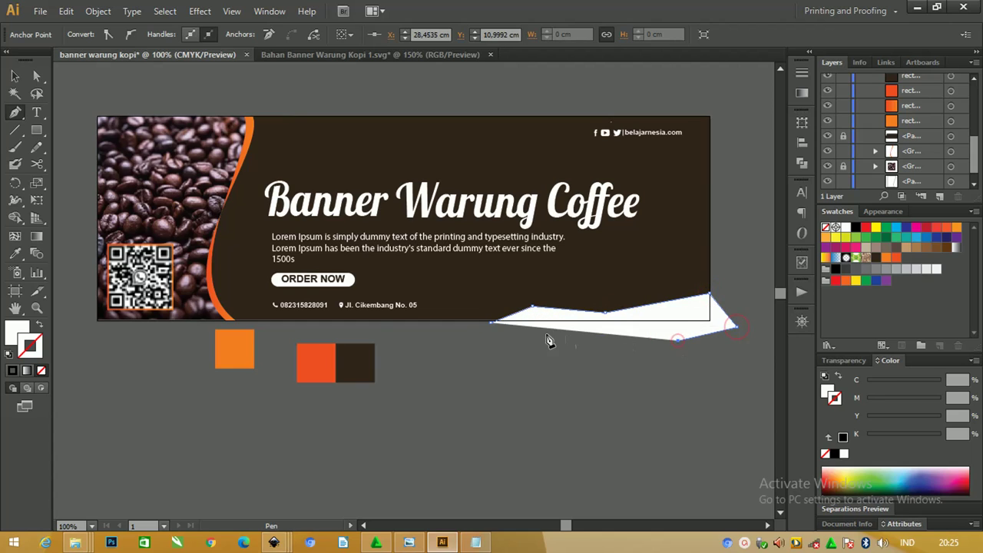
{"action": "left_click", "coordinate": [491, 323]}
Move the top point to the panel's corner and convert the shape's anchors to smooth.
{"action": "left_click", "coordinate": [36, 76]}
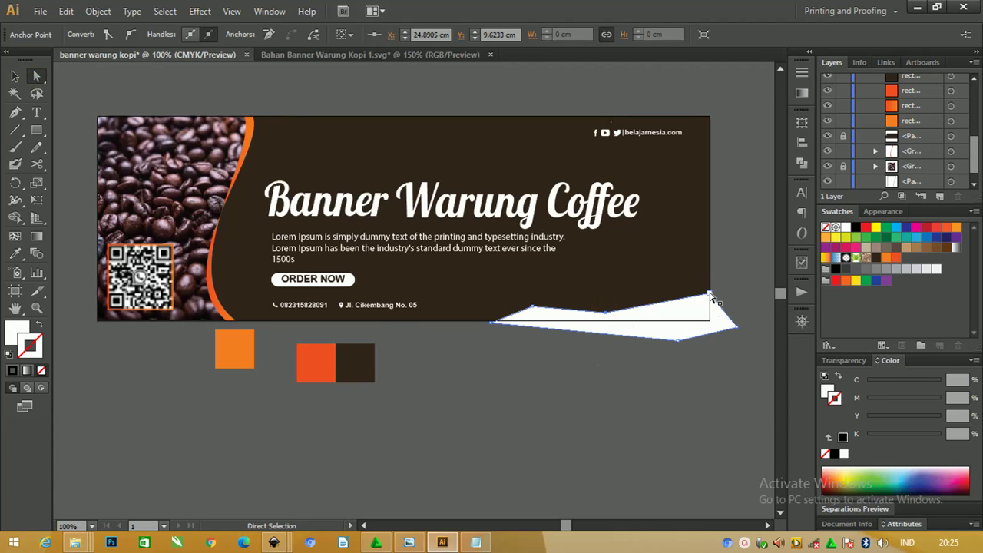
{"action": "left_click_drag", "start_coordinate": [607, 316], "coordinate": [694, 296]}
{"action": "left_click_drag", "start_coordinate": [748, 355], "coordinate": [466, 279]}
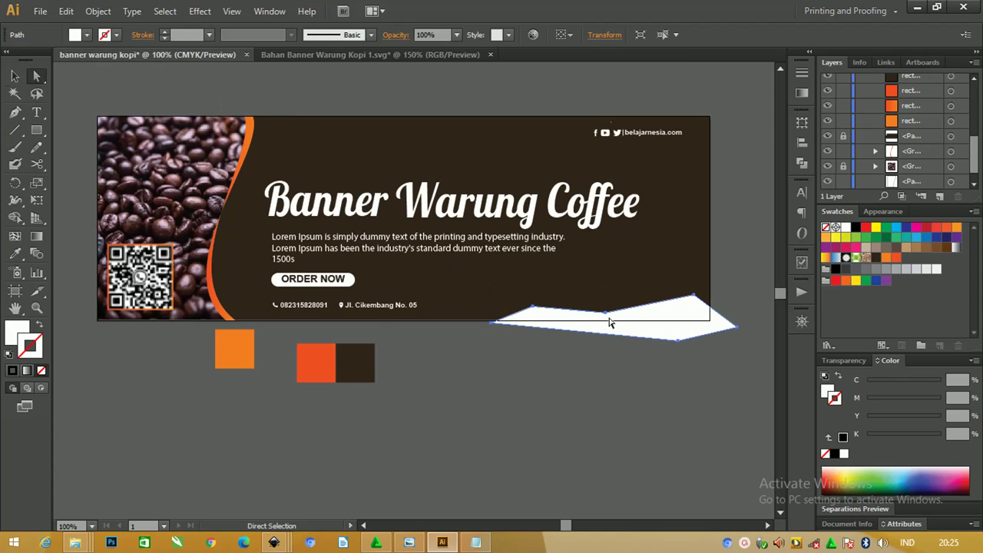
{"action": "left_click", "coordinate": [583, 312]}
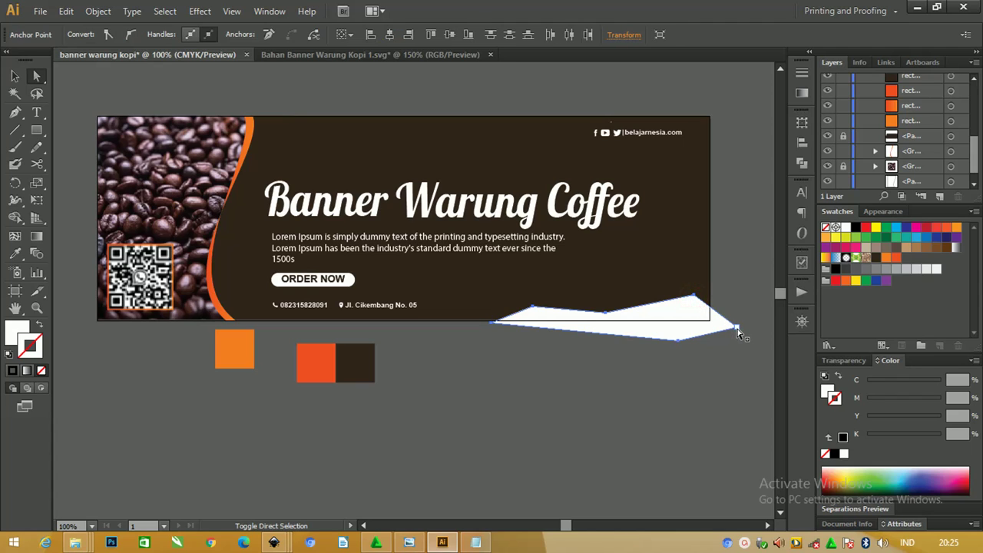
{"action": "left_click", "coordinate": [130, 35]}
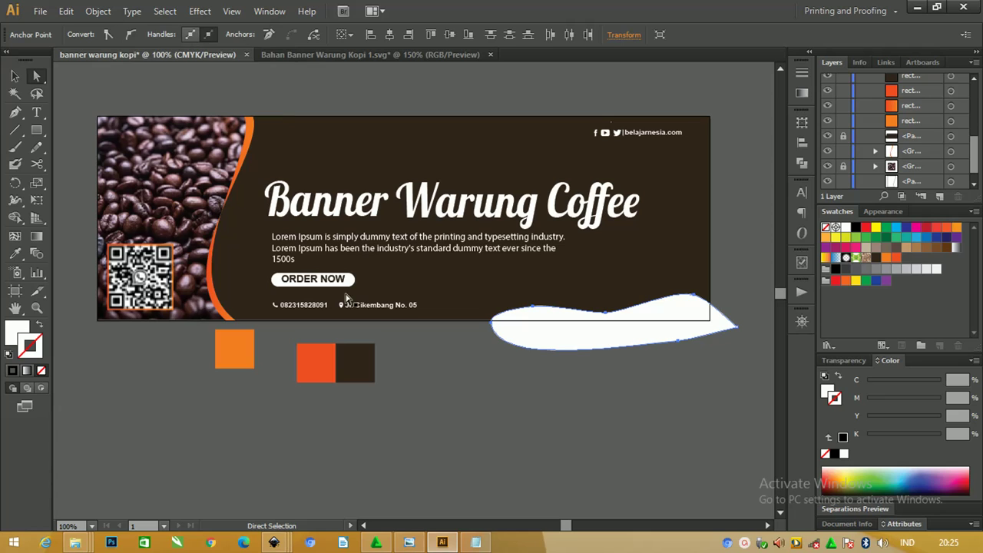
{"action": "left_click", "coordinate": [626, 368]}
{"action": "left_click", "coordinate": [498, 322]}
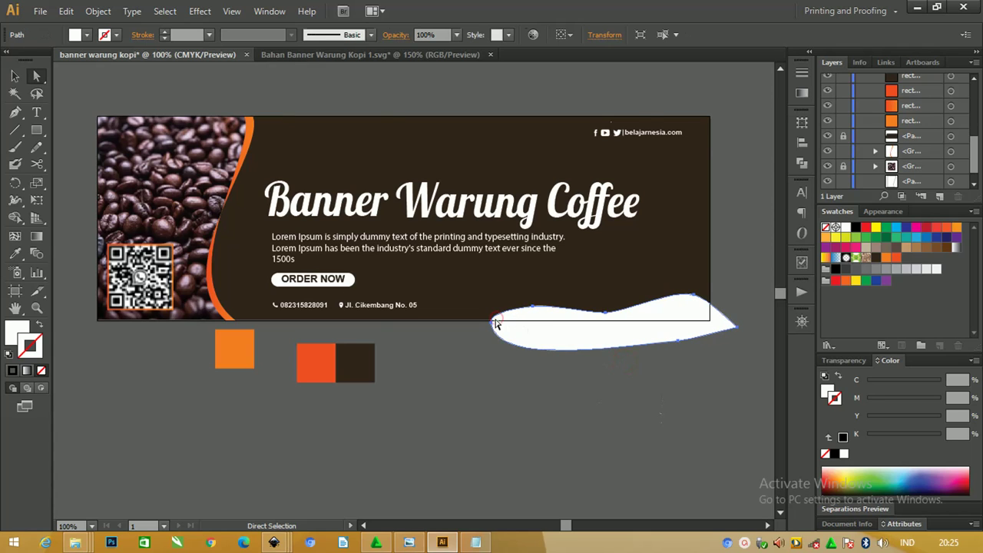
Reshape the wave's points and handles to flatten its top and round its ends.
{"action": "key", "text": "ctrl+plus"}
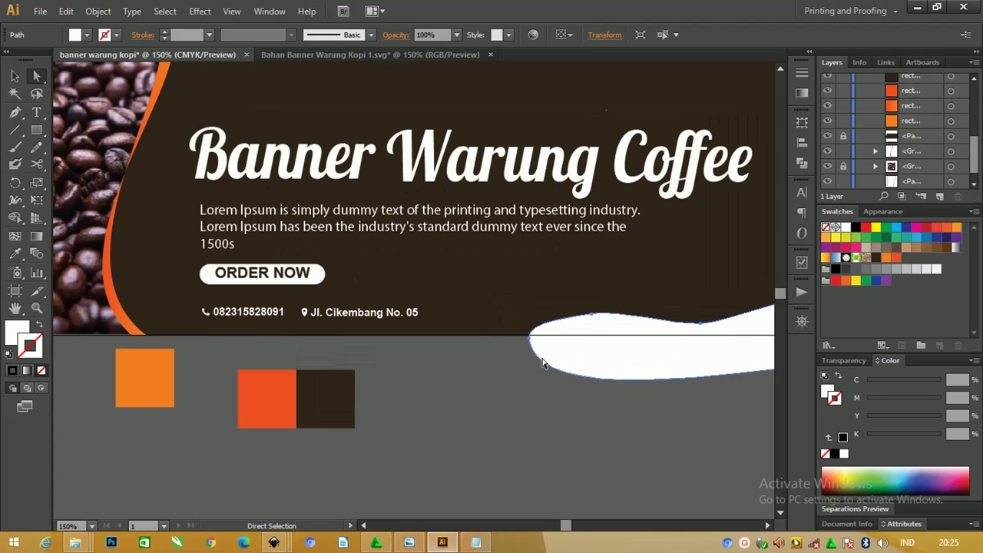
{"action": "left_click", "coordinate": [531, 338]}
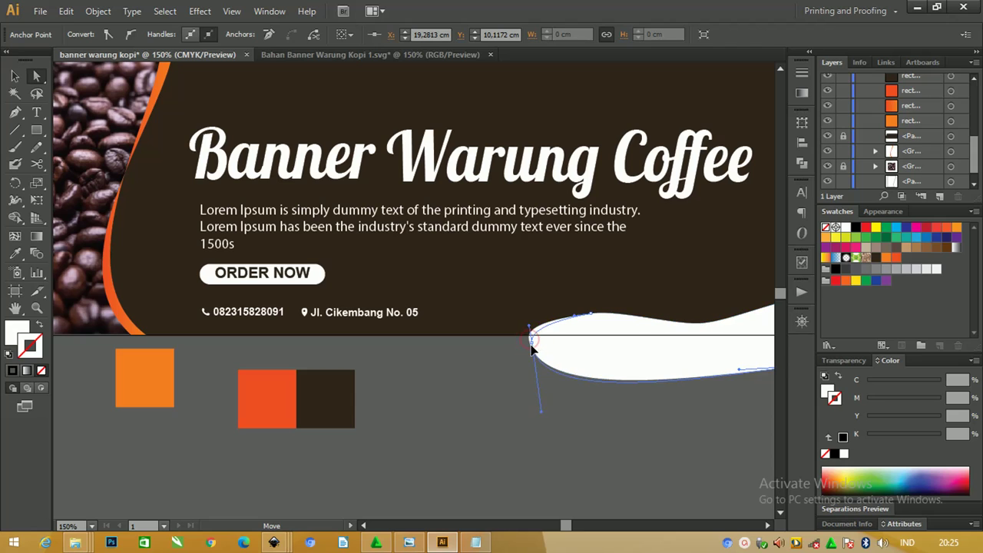
{"action": "mouse_move", "coordinate": [566, 294]}
{"action": "left_mouse_down"}
{"action": "mouse_move", "coordinate": [450, 250]}
{"action": "mouse_move", "coordinate": [346, 307]}
{"action": "left_mouse_up"}
{"action": "left_click_drag", "start_coordinate": [594, 315], "coordinate": [596, 312]}
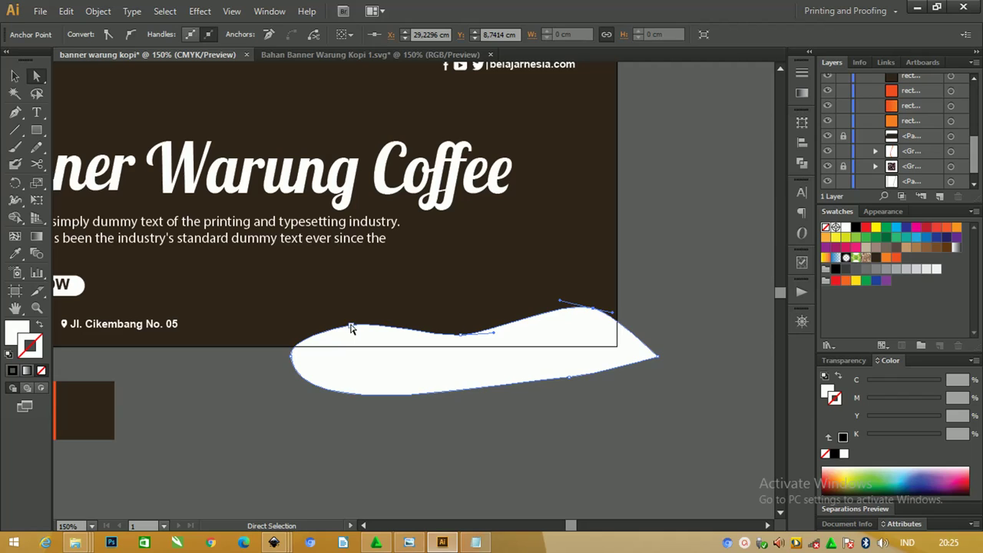
{"action": "left_click_drag", "start_coordinate": [350, 329], "coordinate": [347, 336]}
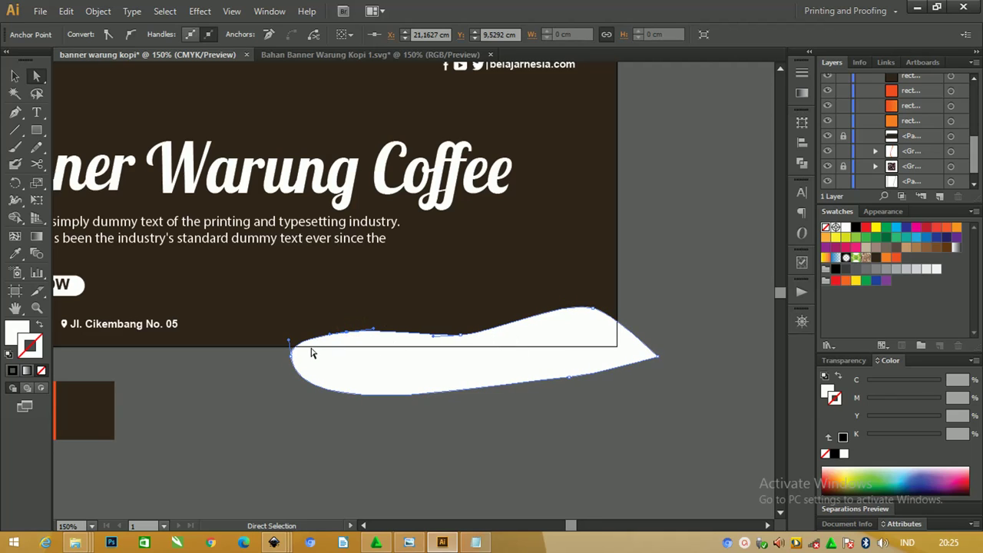
{"action": "left_click_drag", "start_coordinate": [296, 359], "coordinate": [298, 428]}
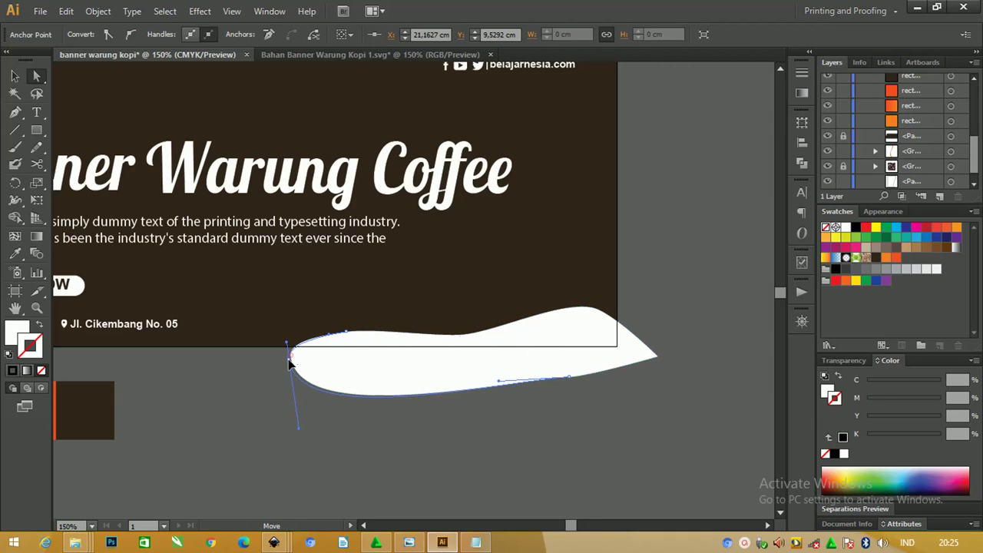
{"action": "left_click", "coordinate": [347, 335]}
{"action": "mouse_move", "coordinate": [346, 335]}
{"action": "left_mouse_down"}
{"action": "mouse_move", "coordinate": [459, 343]}
{"action": "mouse_move", "coordinate": [451, 342]}
{"action": "left_mouse_up"}
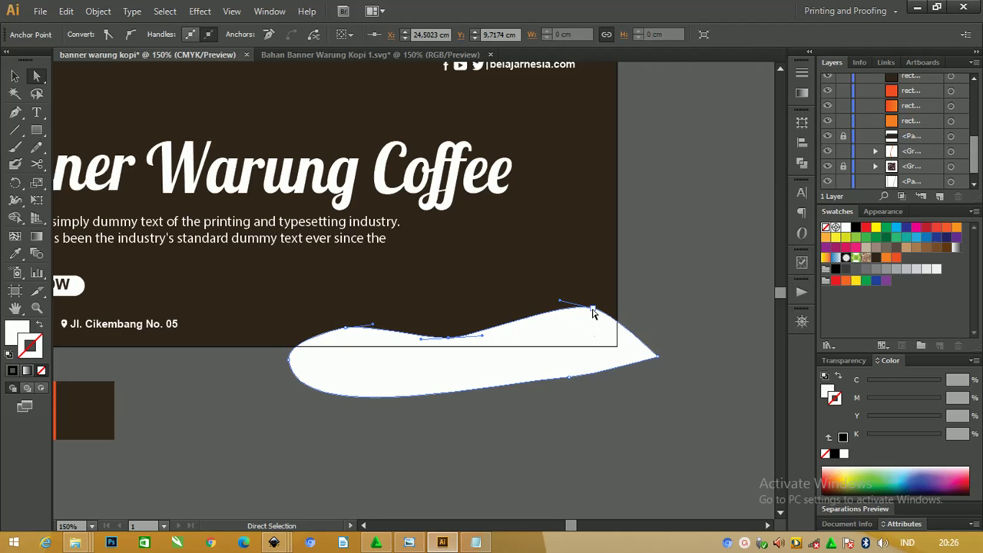
{"action": "left_click_drag", "start_coordinate": [657, 356], "coordinate": [635, 384]}
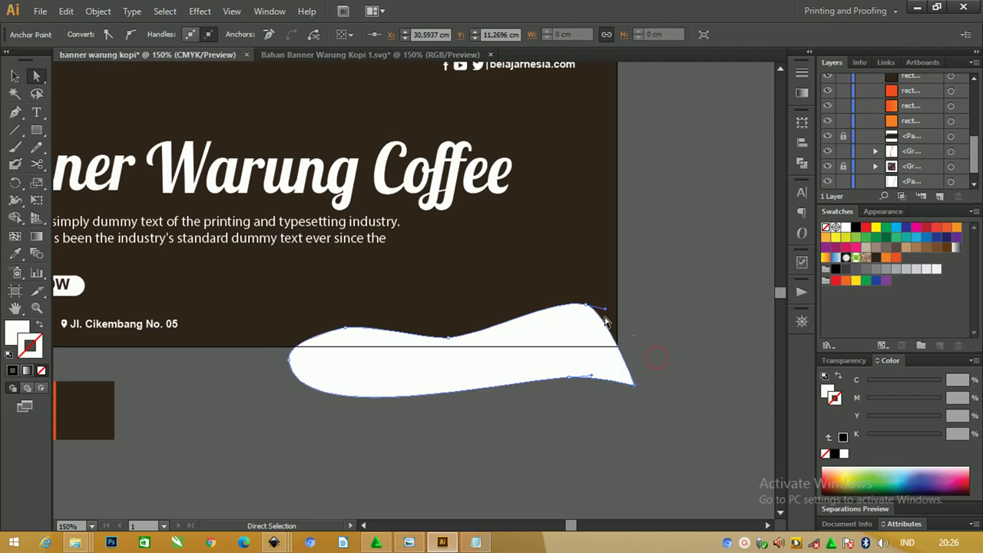
Adjust the wave's top-right point and right tip, and move the whole wave up slightly.
{"action": "left_click_drag", "start_coordinate": [588, 311], "coordinate": [593, 323]}
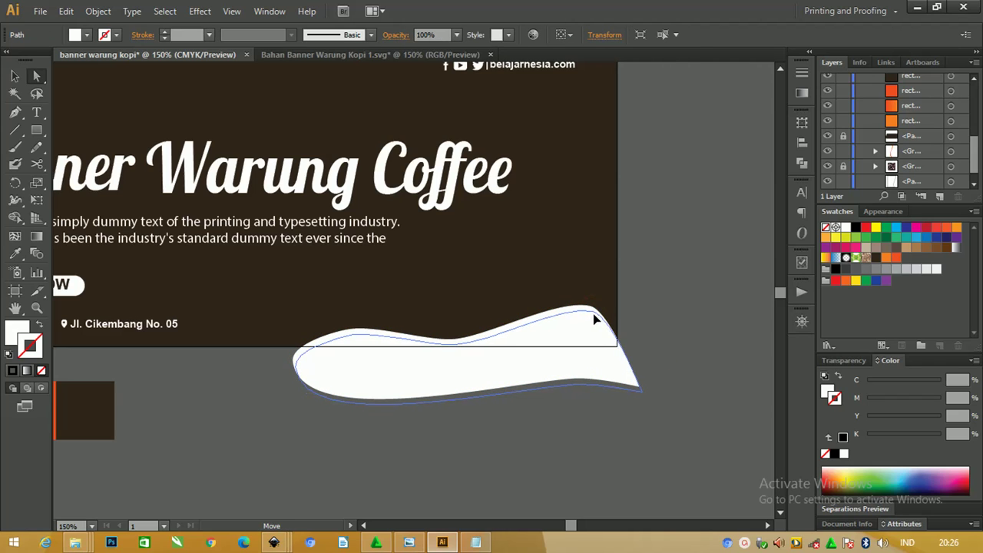
{"action": "left_click_drag", "start_coordinate": [593, 323], "coordinate": [601, 323]}
{"action": "left_click", "coordinate": [596, 321]}
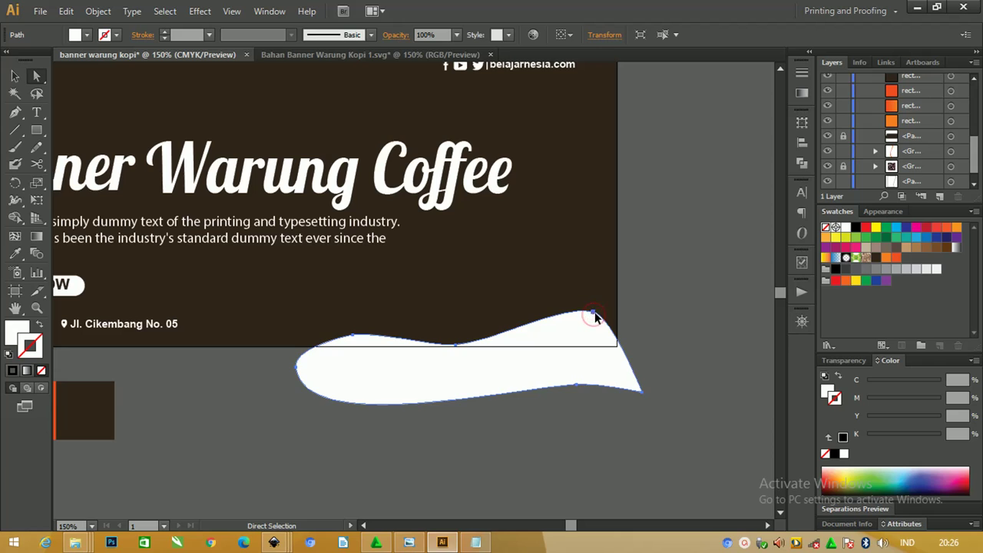
{"action": "key", "text": "ctrl+z"}
{"action": "left_click", "coordinate": [594, 315]}
{"action": "left_click_drag", "start_coordinate": [595, 317], "coordinate": [593, 330]}
{"action": "left_click_drag", "start_coordinate": [642, 392], "coordinate": [650, 382]}
{"action": "left_click", "coordinate": [15, 76]}
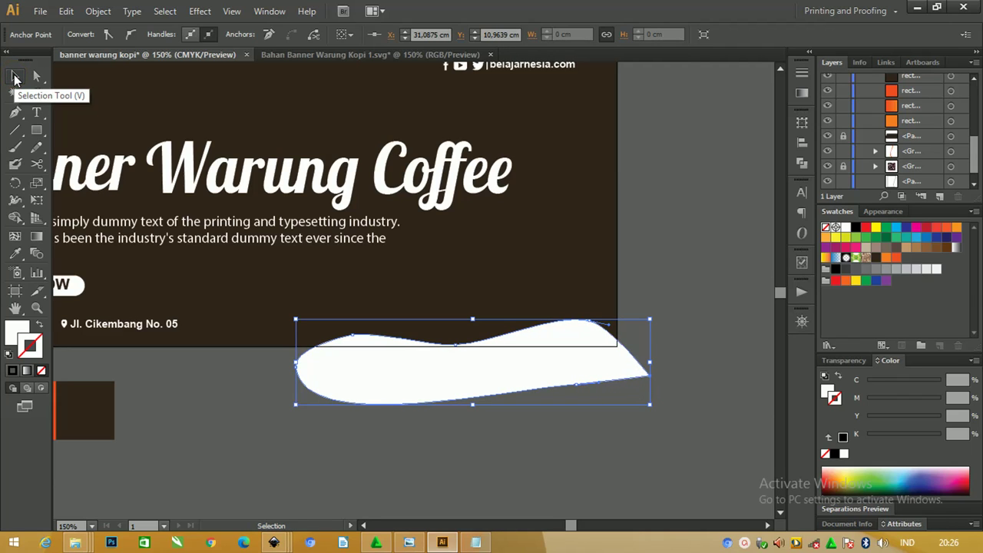
{"action": "key", "text": "Up"}
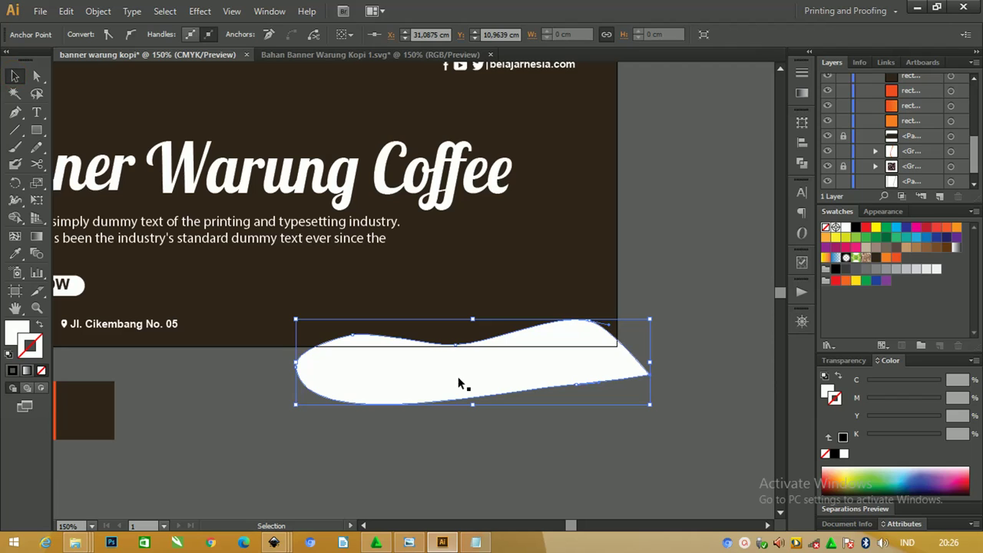
{"action": "key", "text": "Up"}
{"action": "left_click_drag", "start_coordinate": [496, 382], "coordinate": [501, 371]}
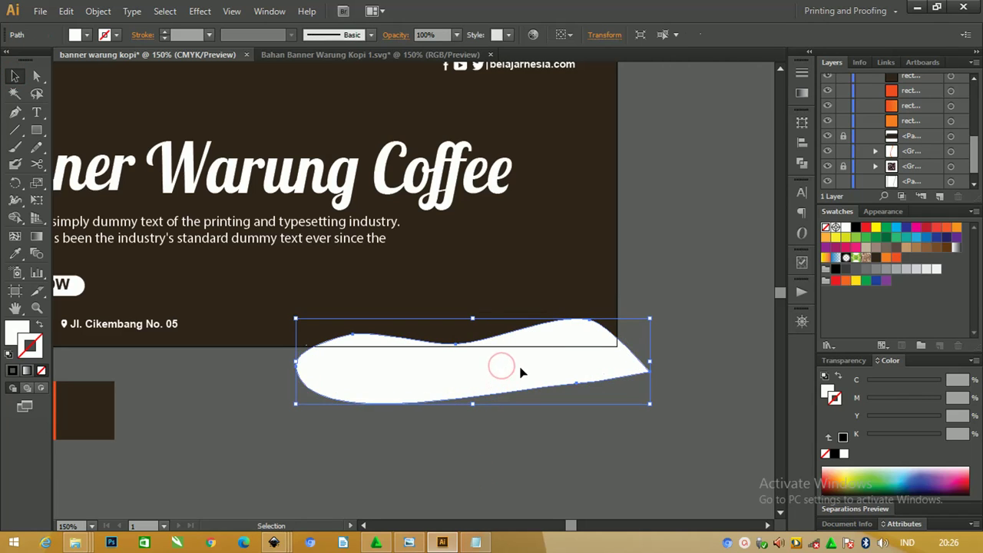
Select the background rectangle behind the wave.
{"action": "left_click", "coordinate": [673, 263]}
{"action": "left_click", "coordinate": [600, 329]}
{"action": "scroll", "coordinate": [974, 146], "scroll_direction": "down", "scroll_amount": 1}
{"action": "left_click", "coordinate": [950, 181]}
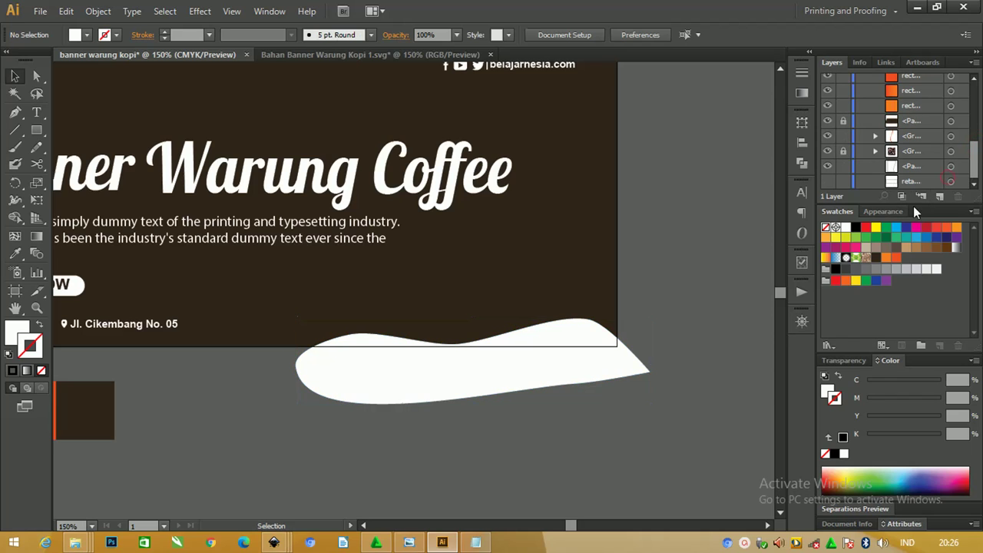
{"action": "left_click", "coordinate": [951, 182]}
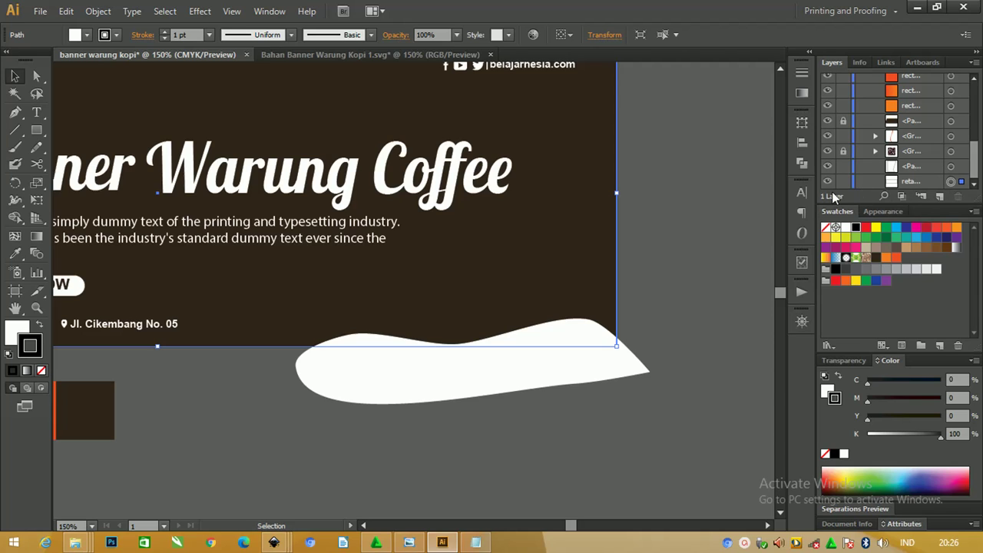
Bring the white rectangle to the front and select the wave shape.
{"action": "key", "text": "ctrl+shift+bracketright"}
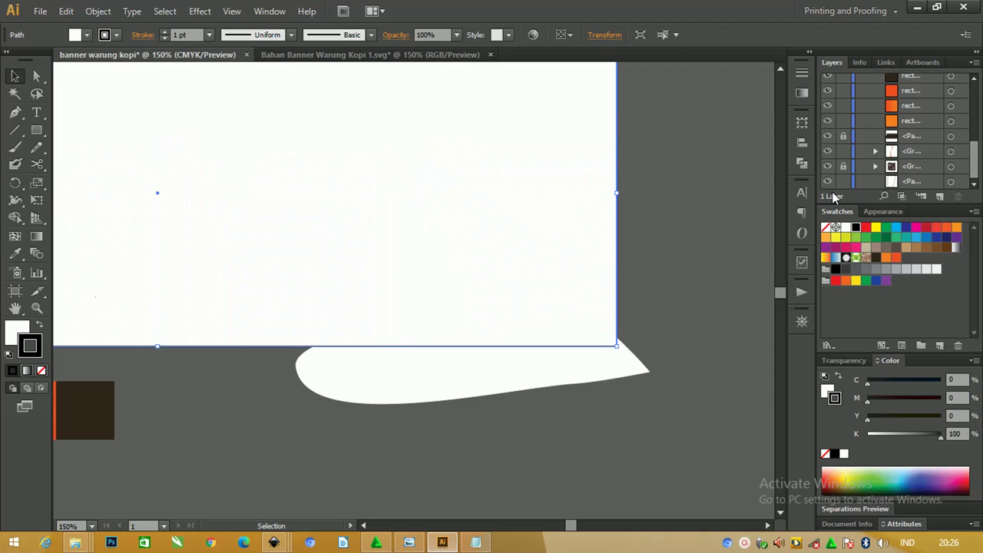
{"action": "left_click", "coordinate": [629, 344]}
{"action": "left_click", "coordinate": [626, 357]}
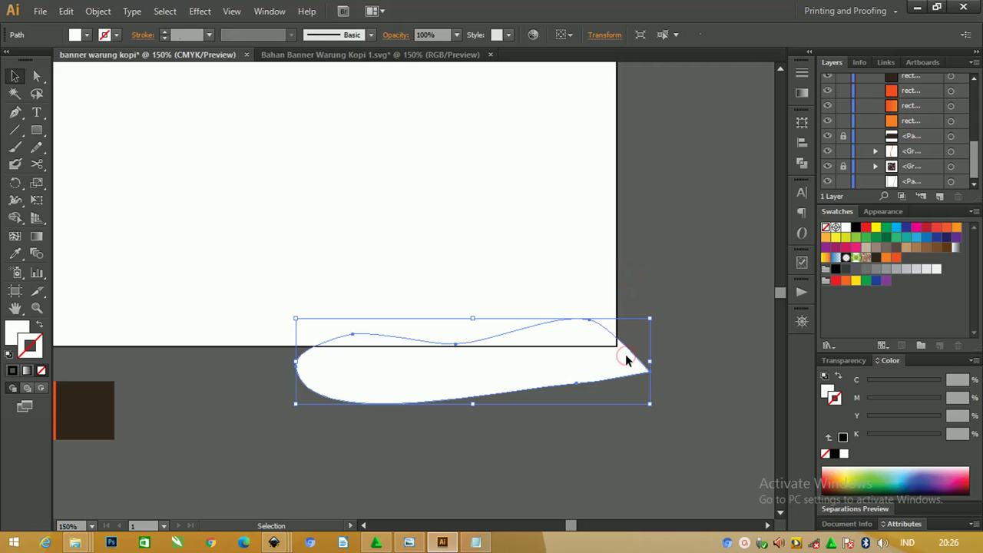
{"action": "key", "text": "a"}
{"action": "key", "text": "ctrl"}
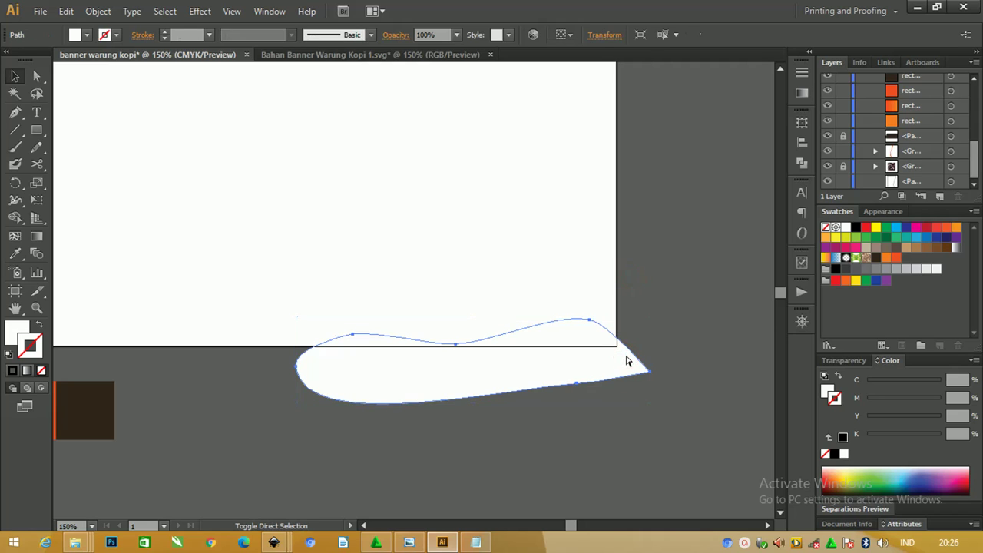
{"action": "key", "text": "v"}
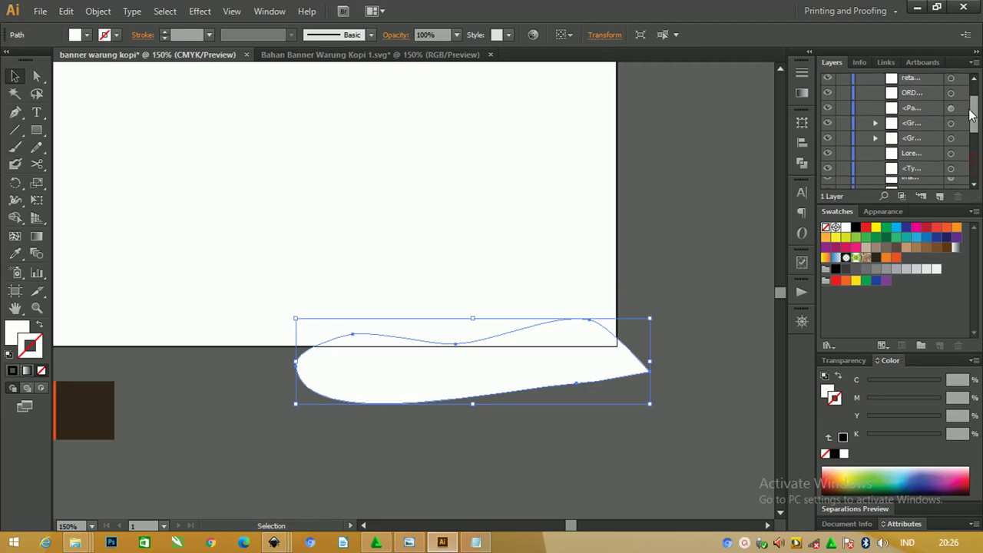
Intersect the wave with the artboard-sized white rectangle using Pathfinder.
{"action": "left_click_drag", "start_coordinate": [971, 153], "coordinate": [972, 88]}
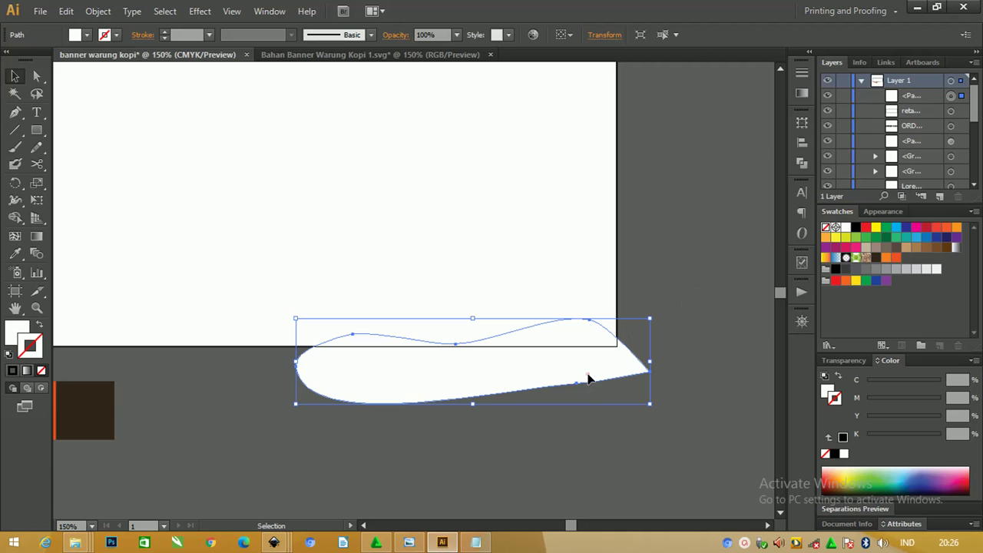
{"action": "left_click", "coordinate": [543, 228]}
{"action": "left_click", "coordinate": [557, 382]}
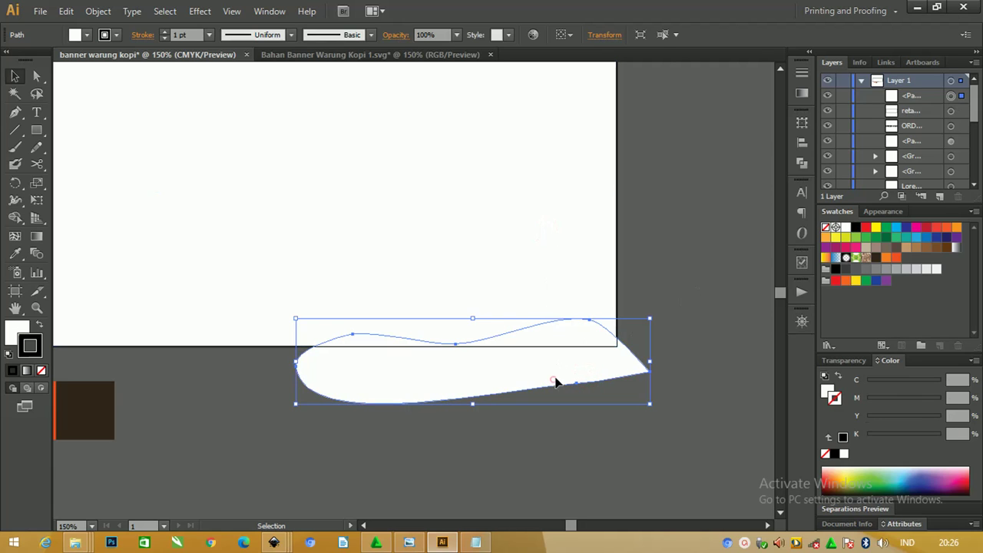
{"action": "left_click", "coordinate": [580, 258], "text": "ctrl"}
{"action": "left_click", "coordinate": [557, 375], "text": "shift"}
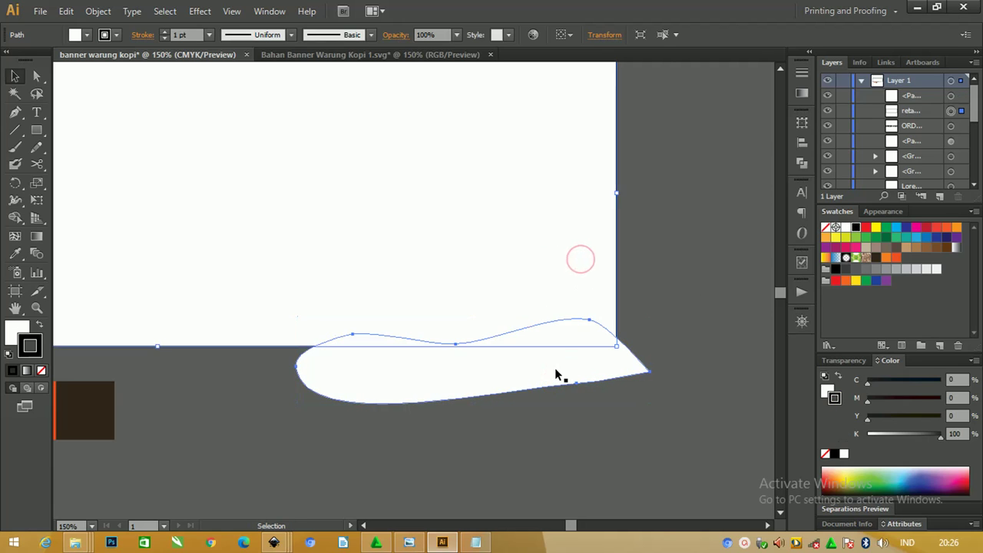
{"action": "left_click", "coordinate": [557, 375]}
{"action": "left_click", "coordinate": [569, 253], "text": "shift"}
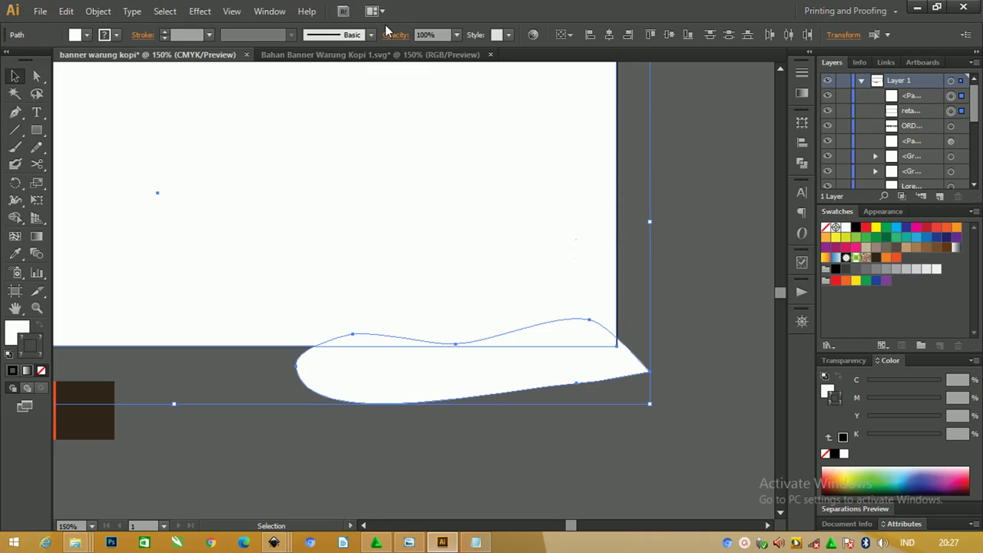
{"action": "left_click", "coordinate": [802, 164]}
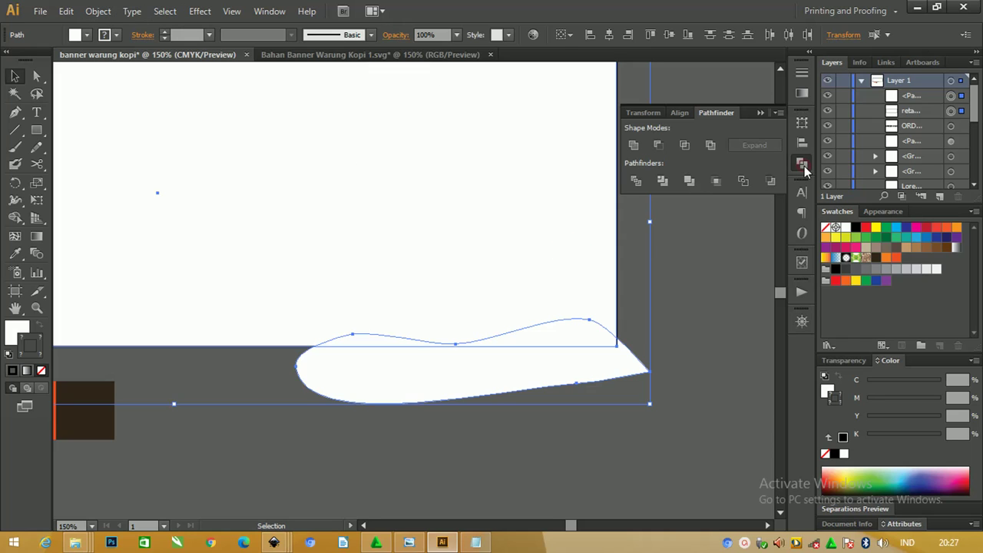
{"action": "left_click", "coordinate": [684, 146]}
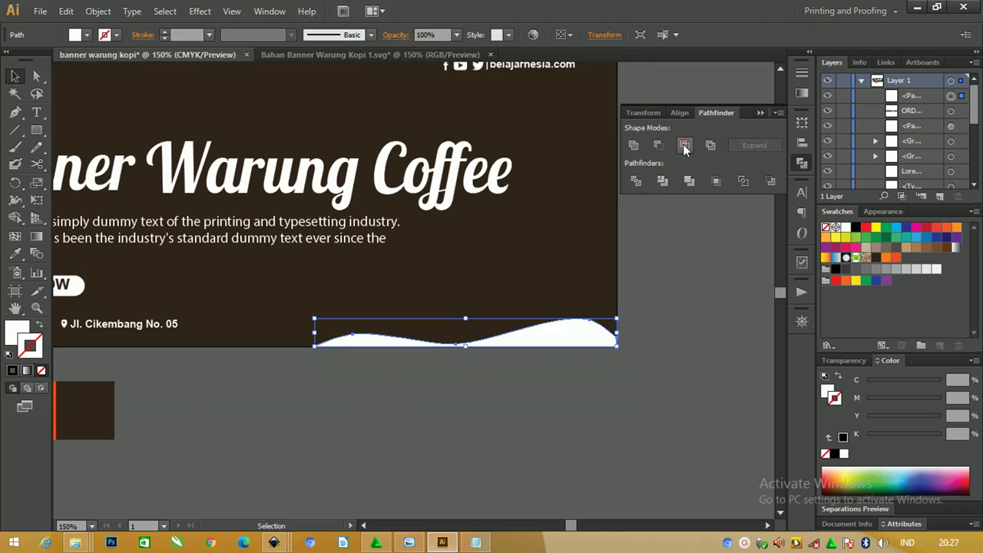
{"action": "left_click", "coordinate": [657, 305]}
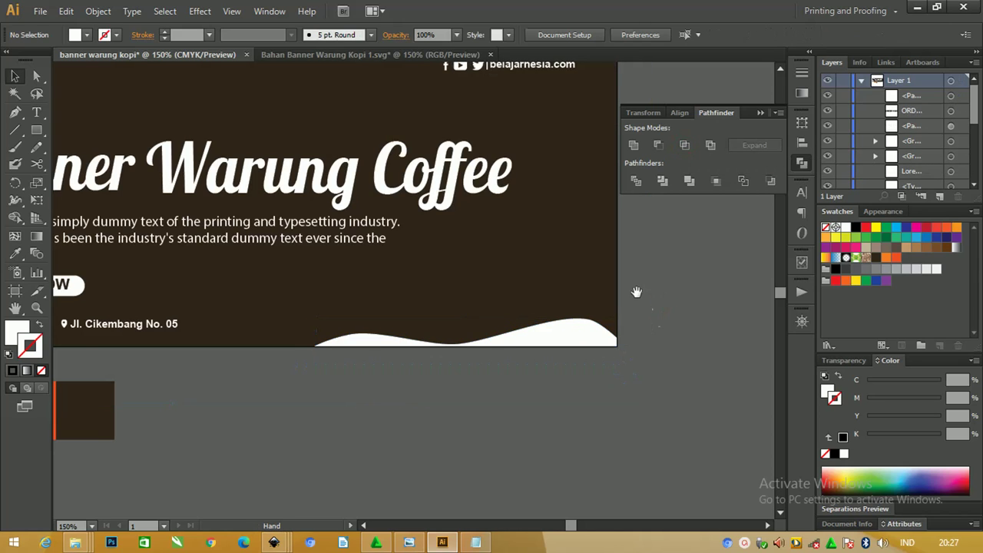
Fill the wave with the orange sampled from the curve beside the coffee beans.
{"action": "left_click", "coordinate": [604, 328]}
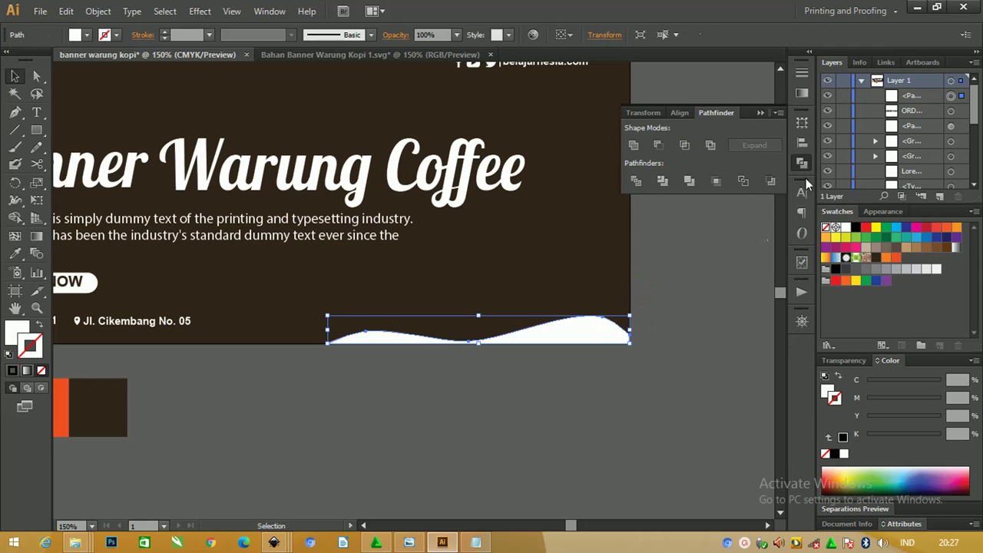
{"action": "left_click", "coordinate": [802, 93]}
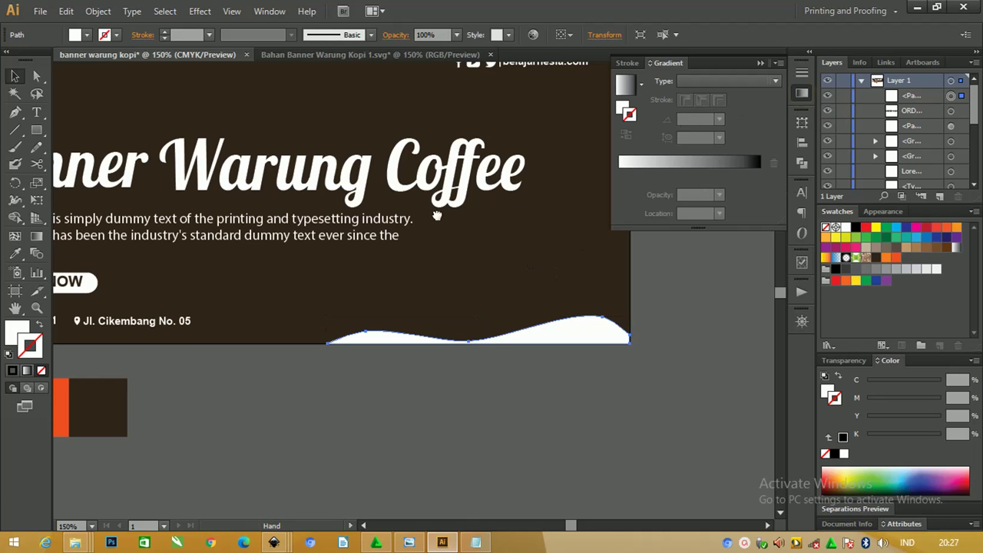
{"action": "left_click_drag", "start_coordinate": [426, 211], "coordinate": [546, 240]}
{"action": "key", "text": "ctrl+minus"}
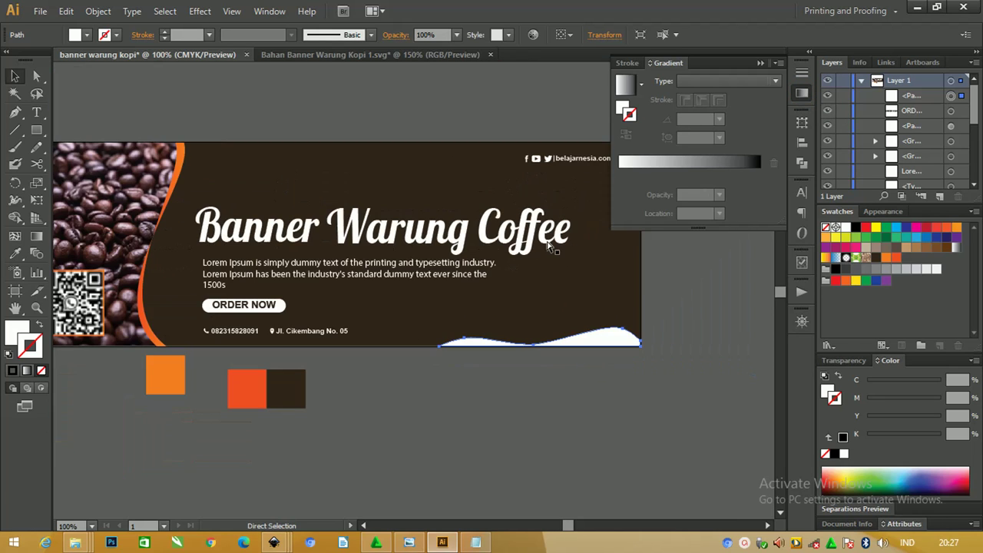
{"action": "left_click", "coordinate": [15, 255]}
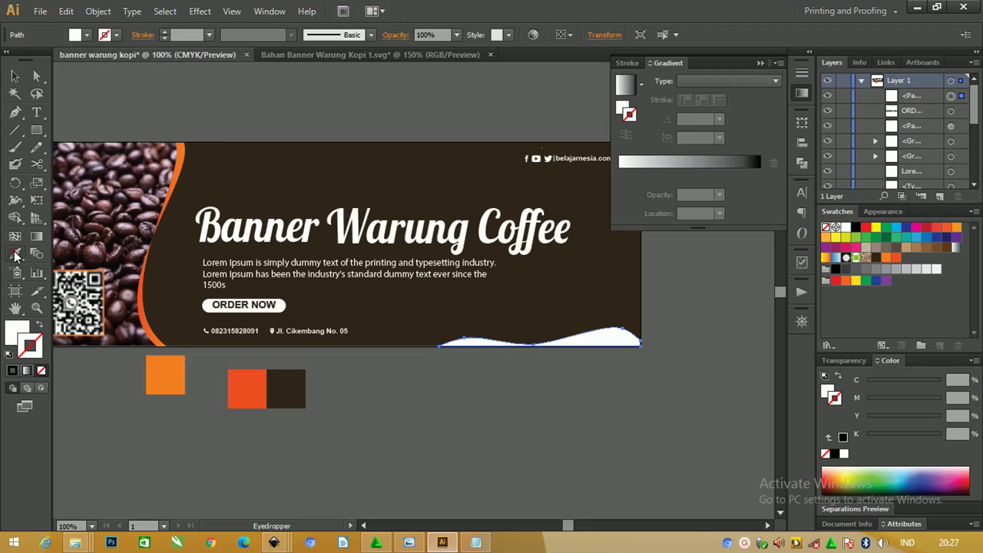
{"action": "left_click", "coordinate": [179, 153]}
{"action": "left_click", "coordinate": [15, 76]}
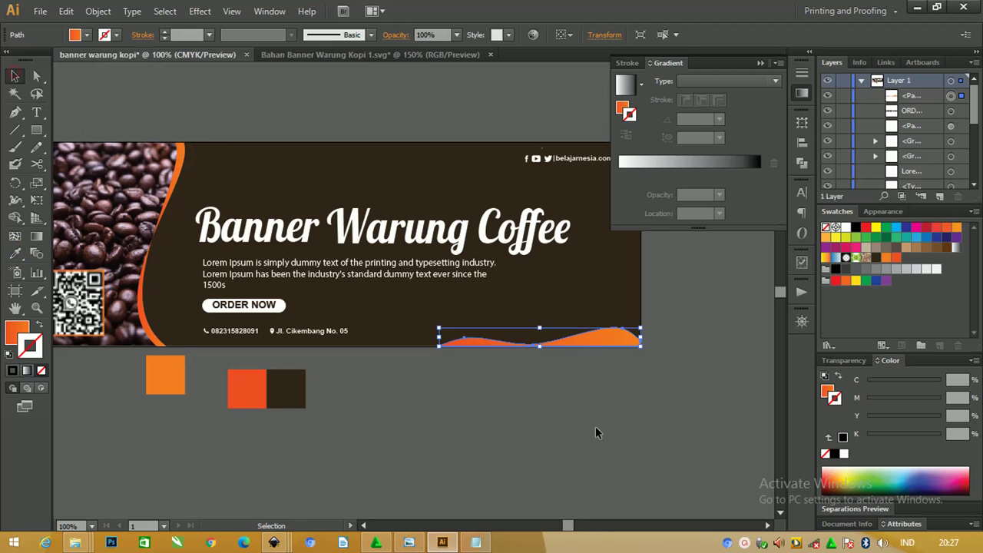
{"action": "left_click", "coordinate": [635, 451]}
{"action": "scroll", "coordinate": [634, 398], "scroll_direction": "up", "scroll_amount": 1}
{"action": "scroll", "coordinate": [635, 398], "scroll_direction": "up", "scroll_amount": 1}
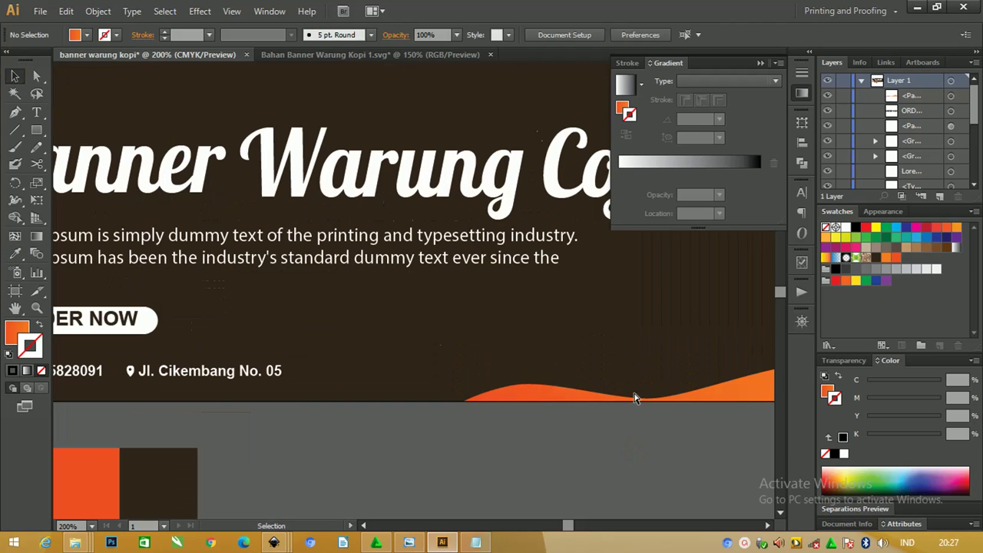
{"action": "scroll", "coordinate": [537, 361], "scroll_direction": "up", "scroll_amount": 1}
{"action": "scroll", "coordinate": [500, 338], "scroll_direction": "up", "scroll_amount": 1}
{"action": "left_click", "coordinate": [553, 326]}
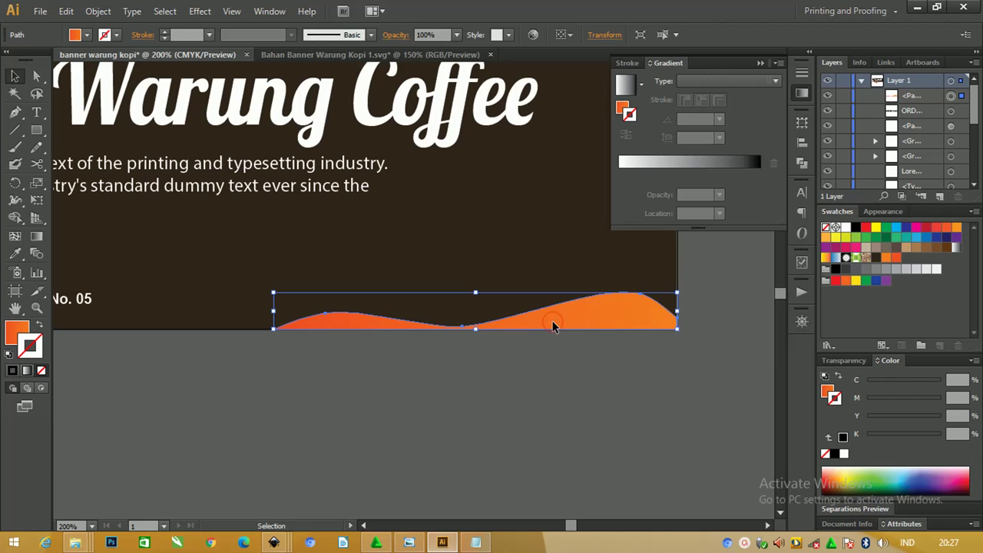
Paste a white, outline-free copy of the wave in front and nudge it up.
{"action": "key", "text": "Down"}
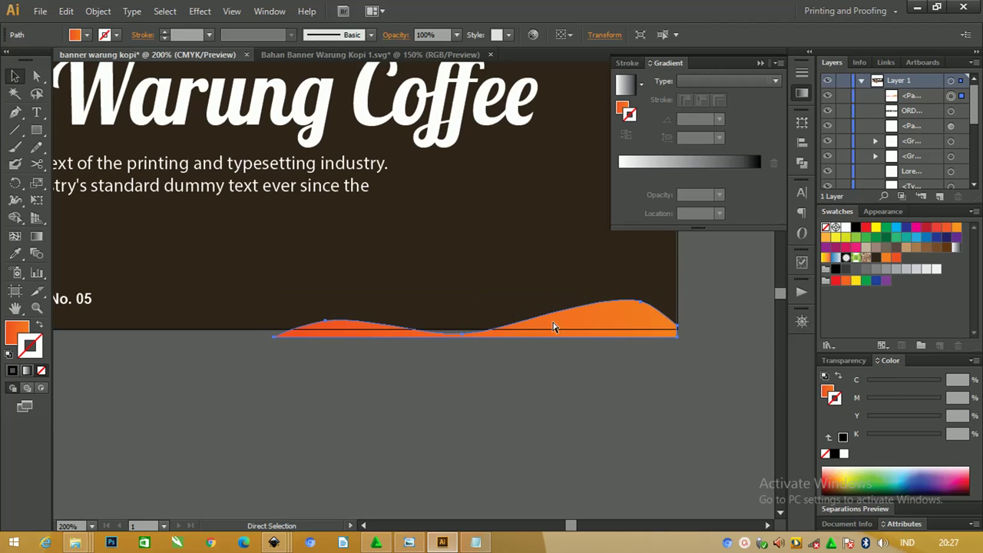
{"action": "key", "text": "ctrl+z"}
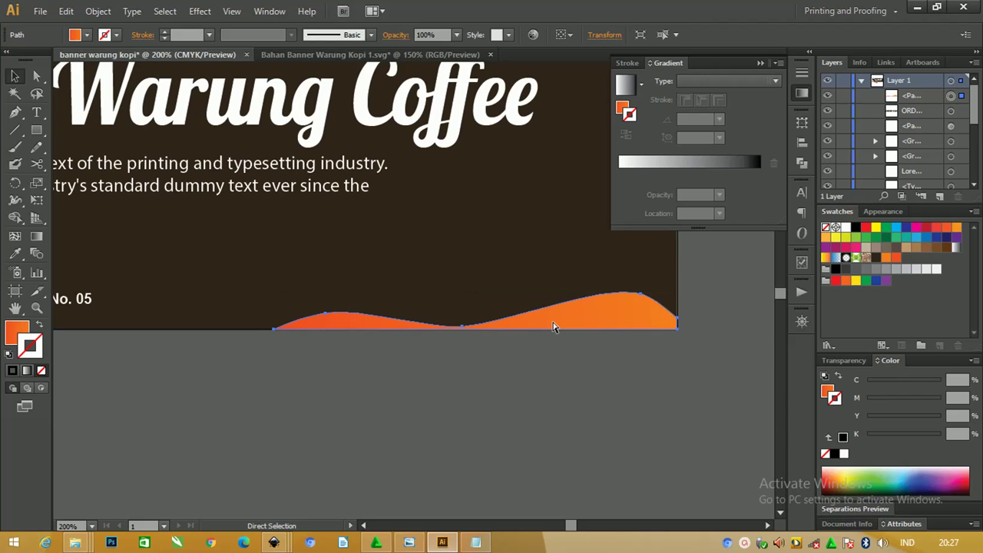
{"action": "key", "text": "ctrl+f"}
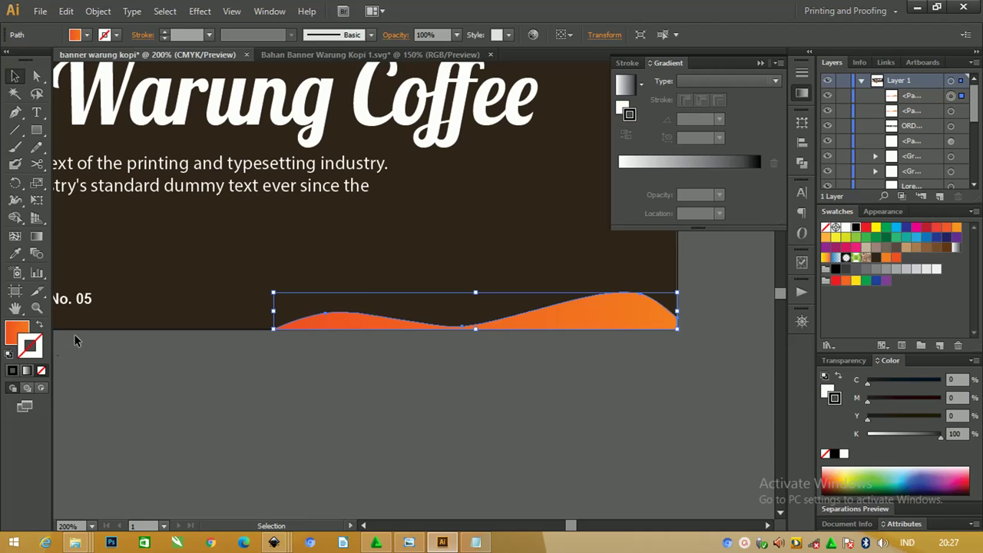
{"action": "key", "text": "d"}
{"action": "left_click", "coordinate": [42, 371]}
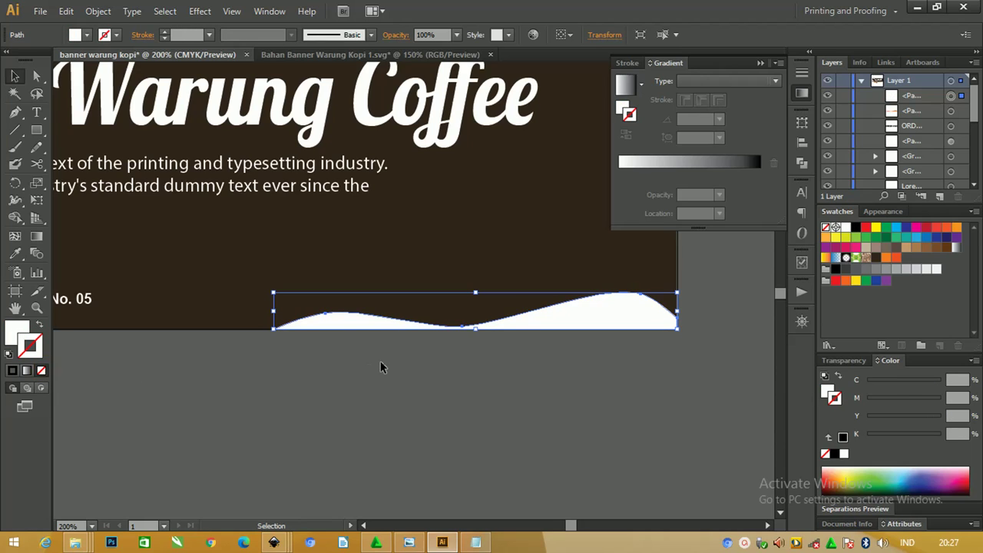
{"action": "key", "text": "Up"}
{"action": "key", "text": "Up"}
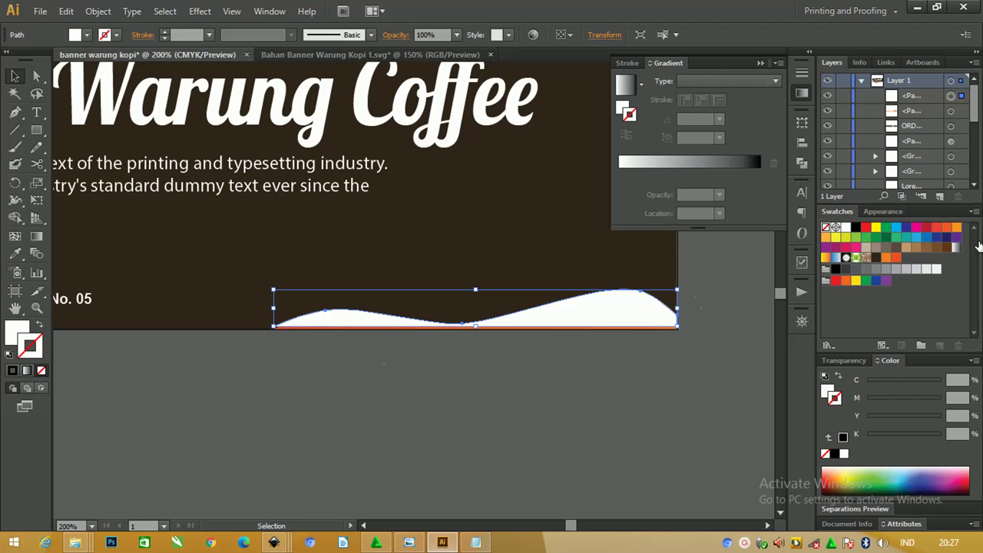
{"action": "left_click", "coordinate": [931, 96]}
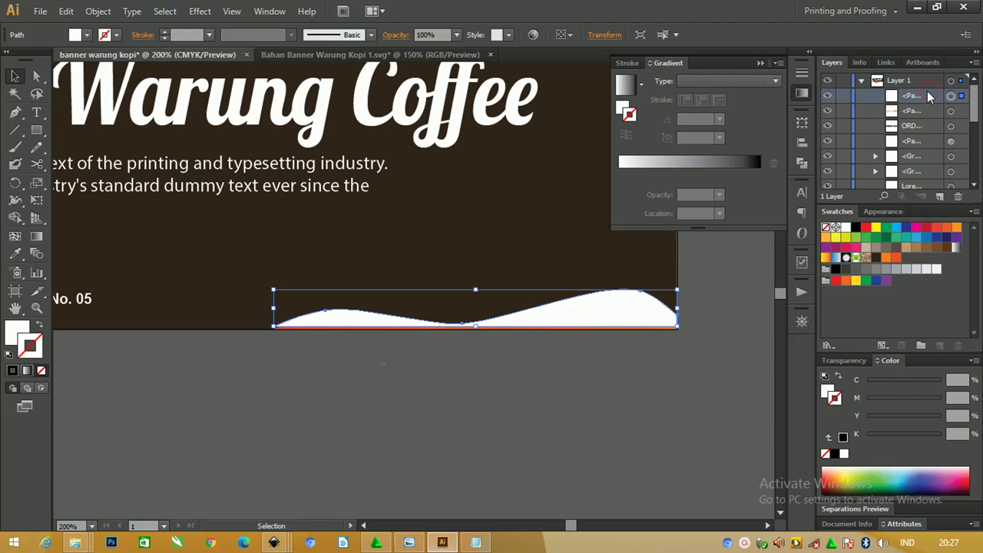
Place the white copy beneath the orange wave, then scale and tilt the orange wave.
{"action": "left_click_drag", "start_coordinate": [930, 96], "coordinate": [931, 124]}
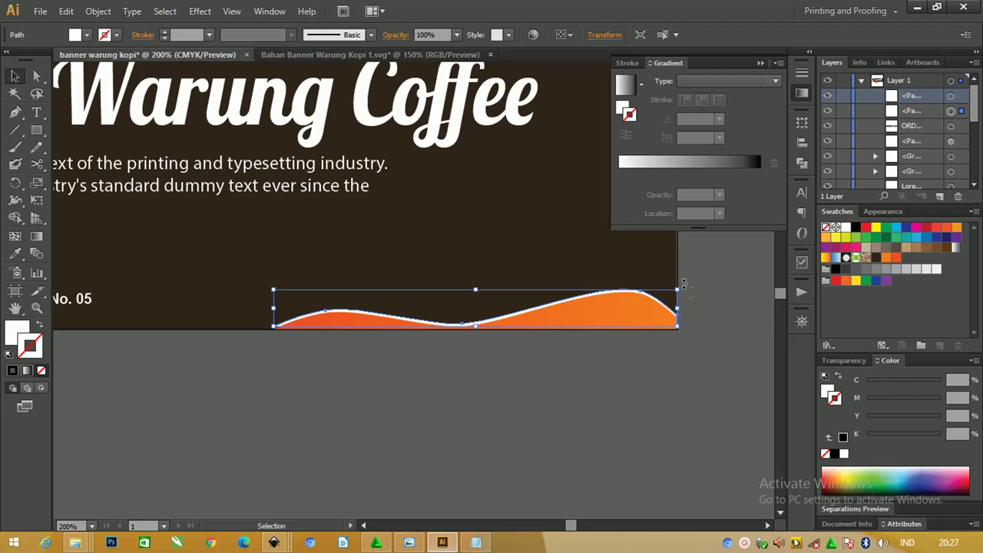
{"action": "left_click_drag", "start_coordinate": [683, 285], "coordinate": [682, 282]}
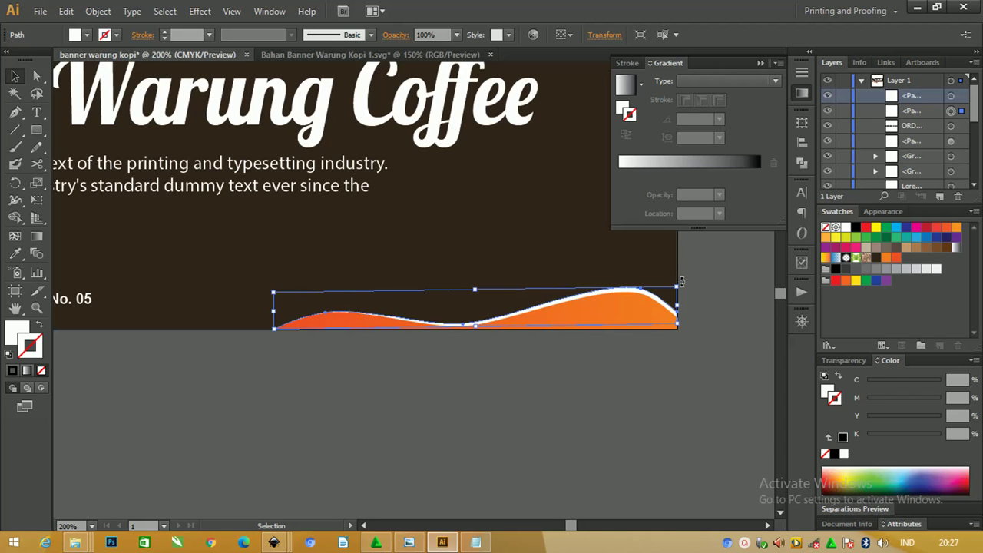
{"action": "left_click_drag", "start_coordinate": [681, 282], "coordinate": [683, 285]}
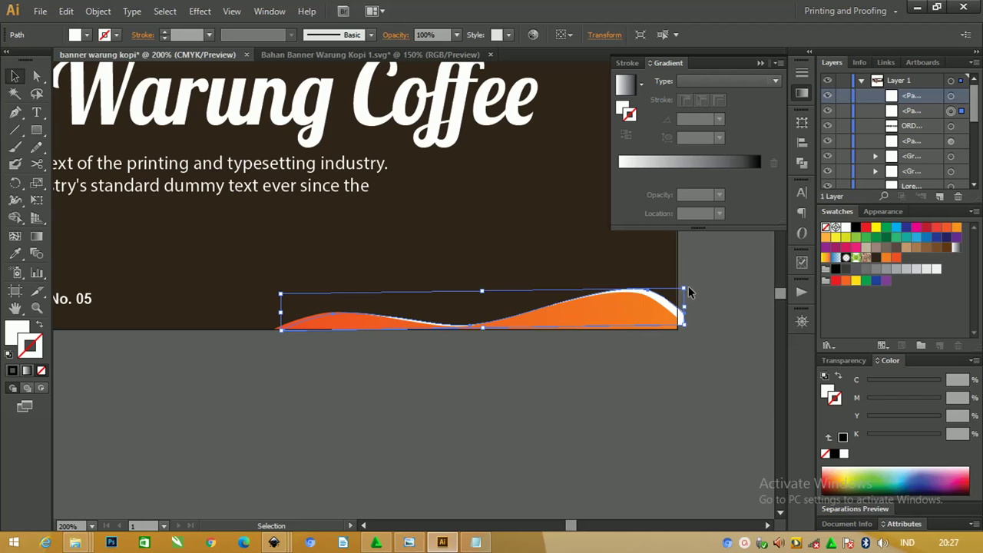
{"action": "left_click_drag", "start_coordinate": [692, 285], "coordinate": [685, 280]}
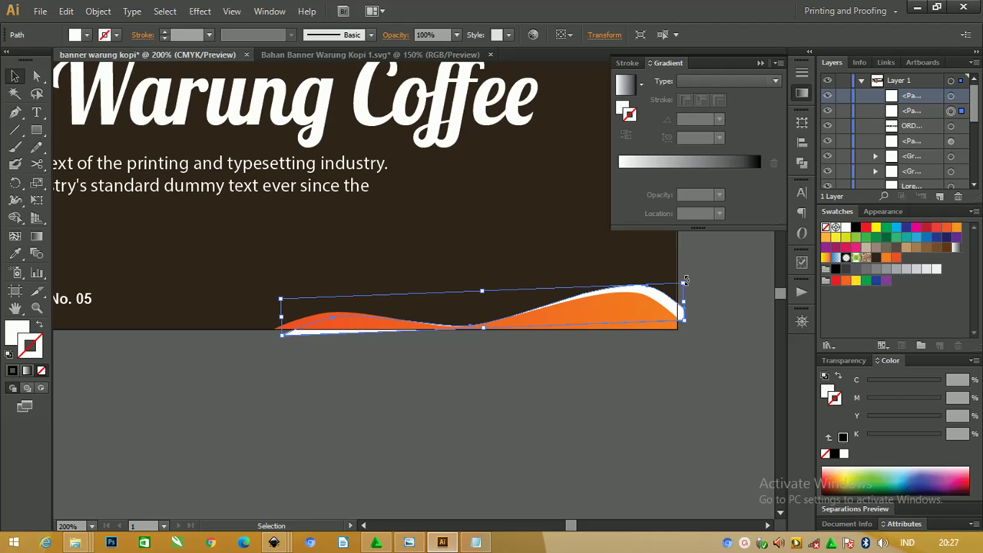
{"action": "mouse_move", "coordinate": [685, 281]}
{"action": "left_mouse_down"}
{"action": "mouse_move", "coordinate": [676, 283]}
{"action": "mouse_move", "coordinate": [686, 288]}
{"action": "left_mouse_up"}
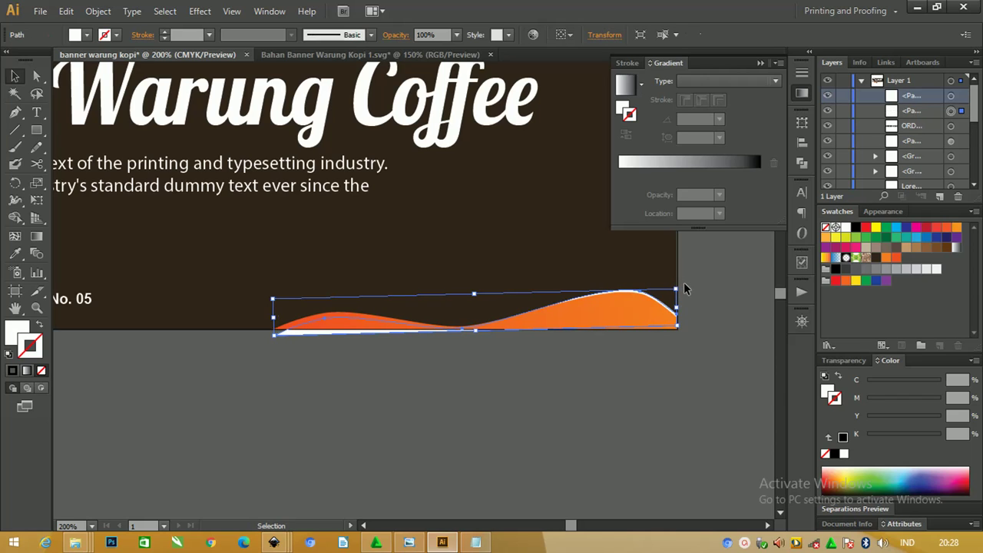
{"action": "left_click_drag", "start_coordinate": [676, 325], "coordinate": [686, 332]}
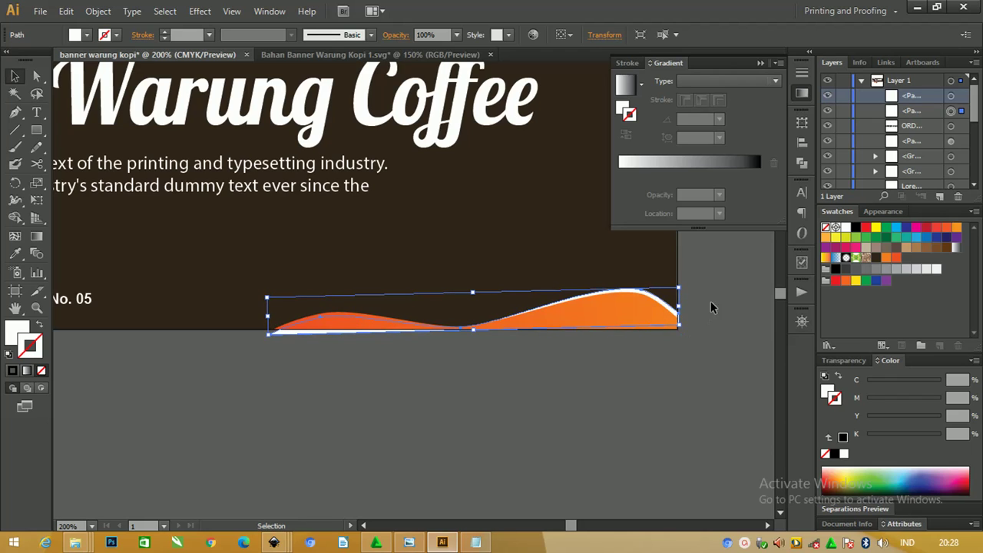
{"action": "left_click", "coordinate": [710, 307]}
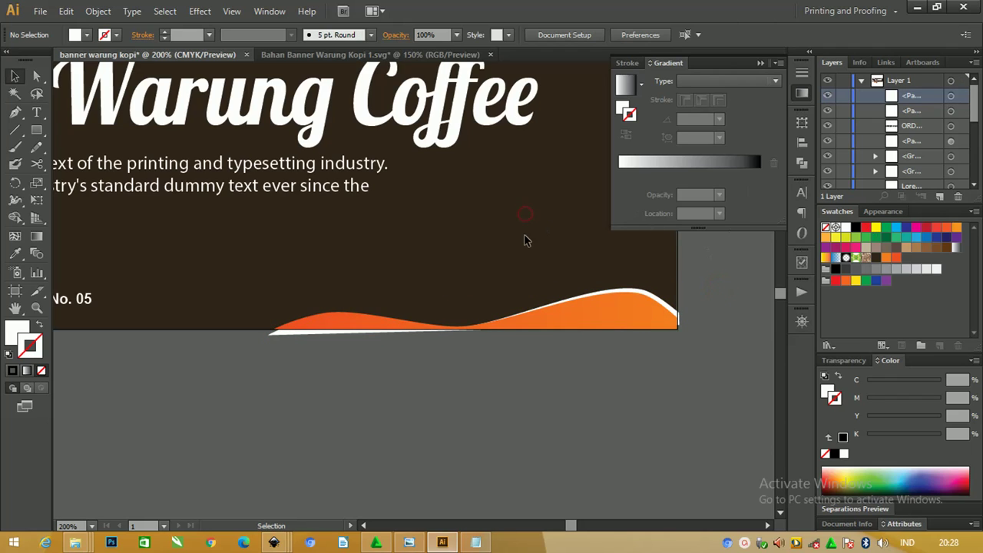
Shift the orange wave's left-end anchor up and to the right.
{"action": "left_click_drag", "start_coordinate": [973, 98], "coordinate": [973, 162]}
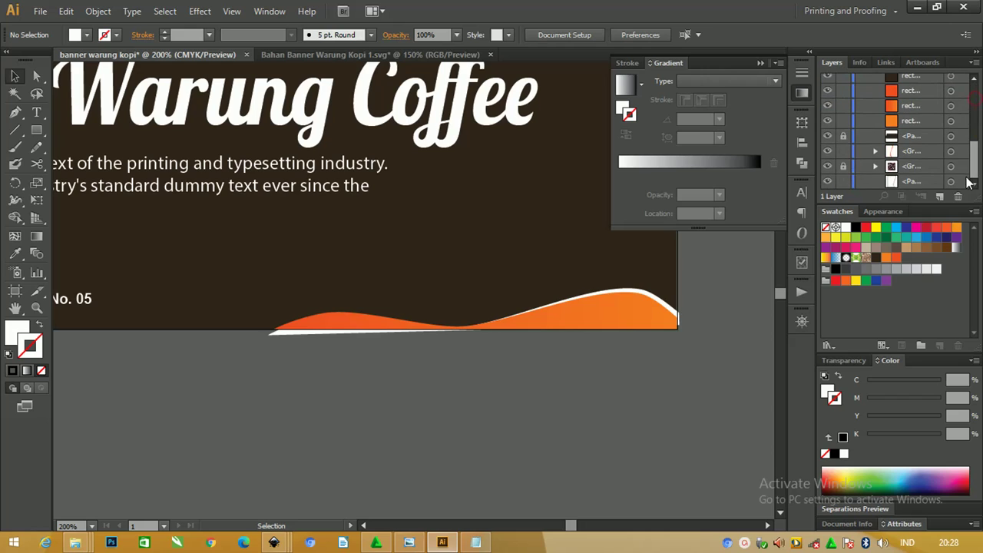
{"action": "left_click", "coordinate": [36, 76]}
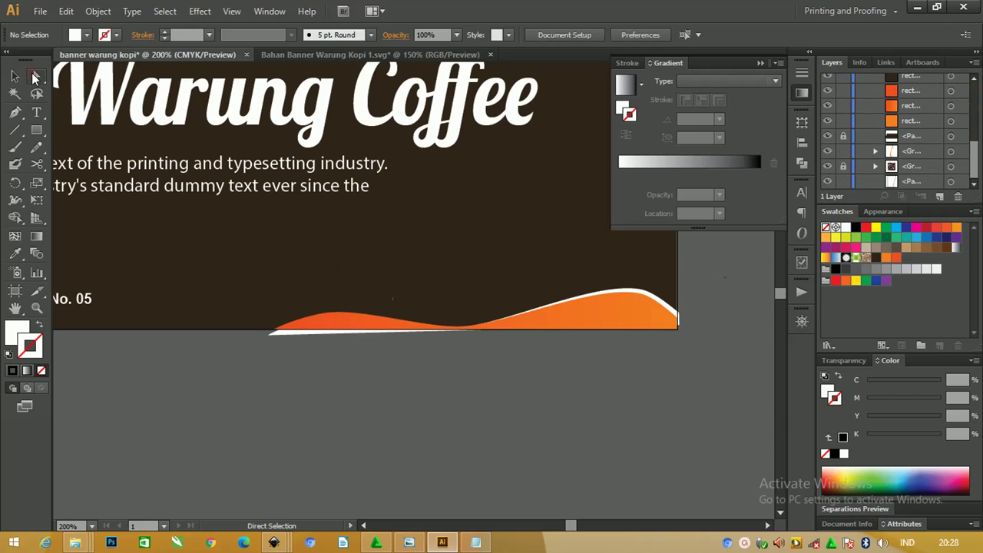
{"action": "left_click", "coordinate": [276, 336]}
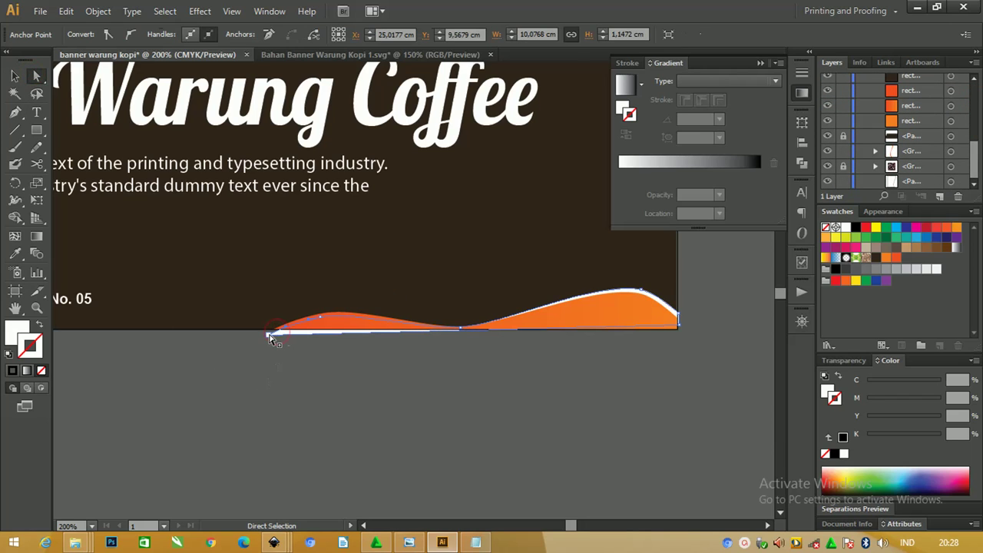
{"action": "left_click_drag", "start_coordinate": [271, 338], "coordinate": [285, 329]}
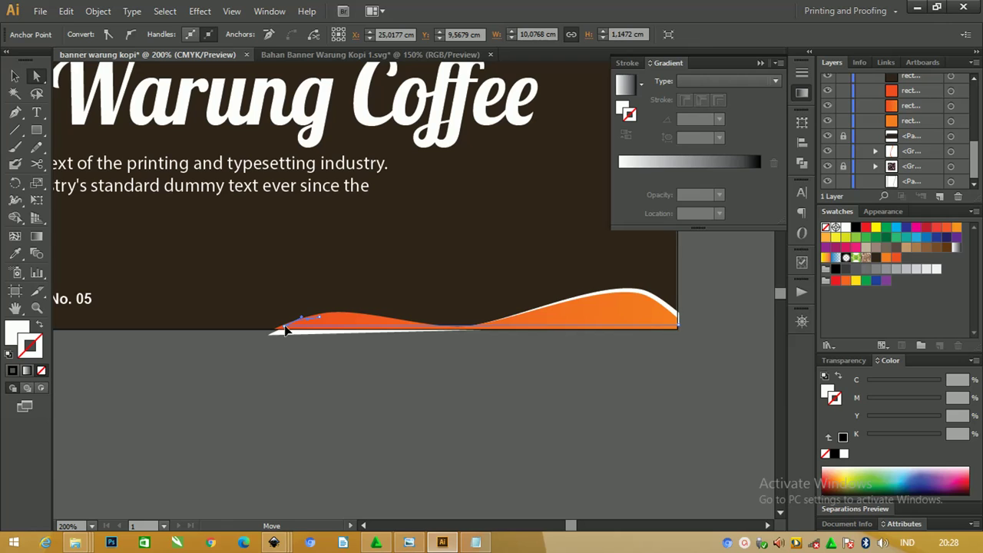
{"action": "key", "text": "ctrl+plus"}
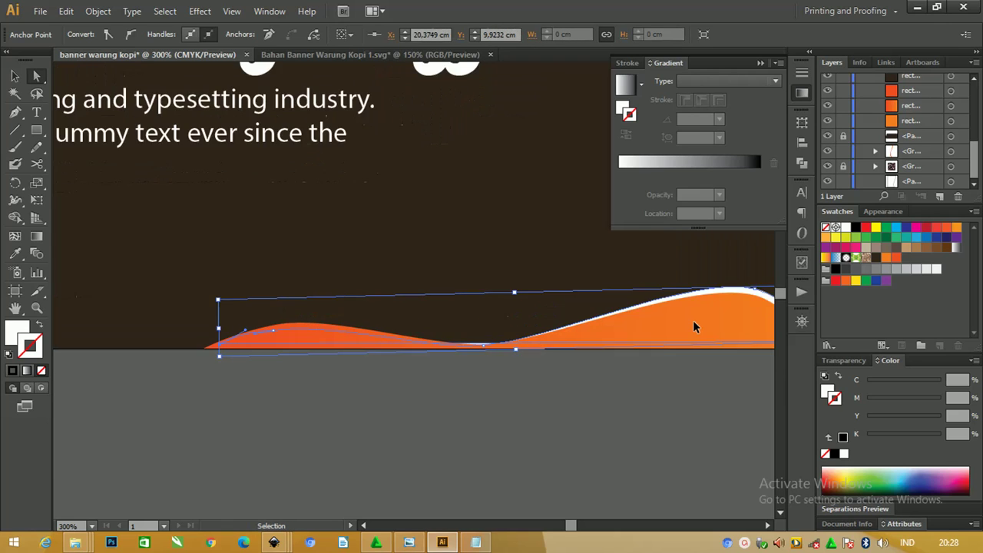
{"action": "key", "text": "ctrl+plus"}
{"action": "left_click_drag", "start_coordinate": [683, 312], "coordinate": [445, 301]}
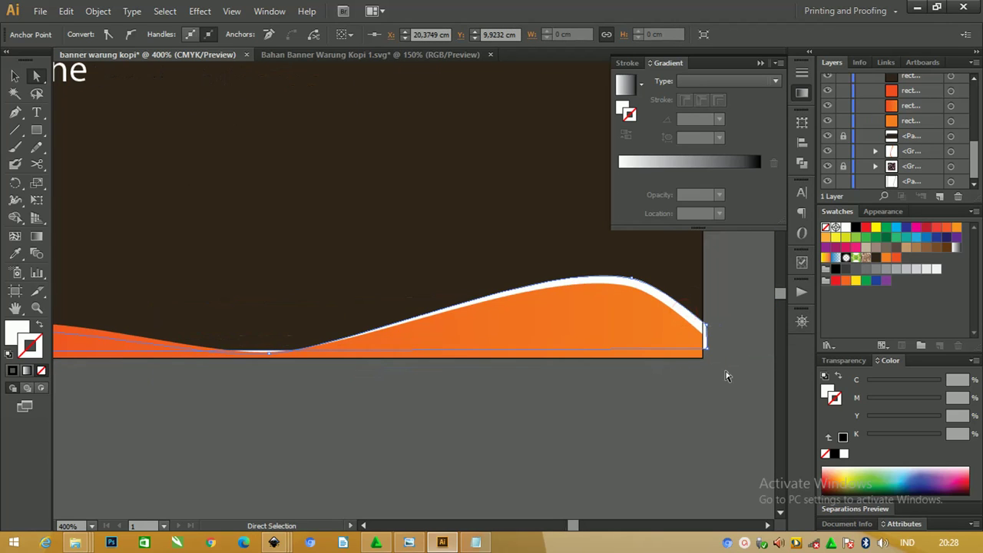
Pull the white curve's right-end anchor onto the orange wave's edge.
{"action": "left_click", "coordinate": [699, 324]}
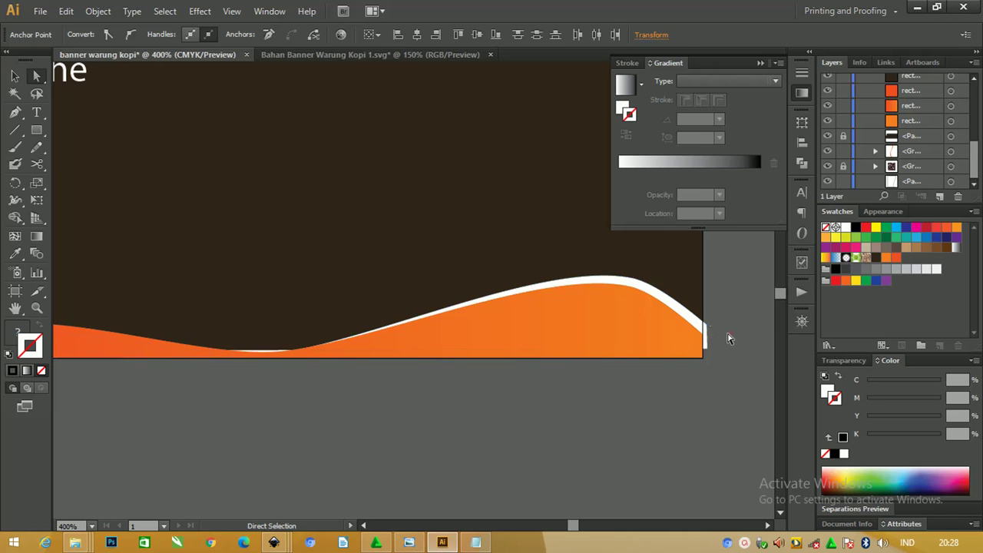
{"action": "left_click", "coordinate": [728, 335]}
{"action": "left_click", "coordinate": [707, 335]}
{"action": "left_click", "coordinate": [708, 352], "text": "shift"}
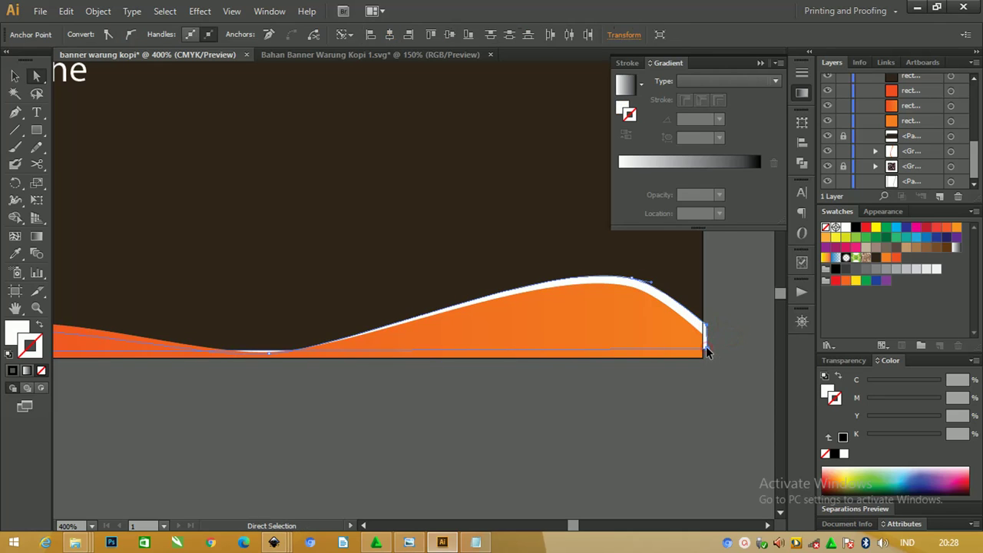
{"action": "left_click_drag", "start_coordinate": [707, 350], "coordinate": [705, 350]}
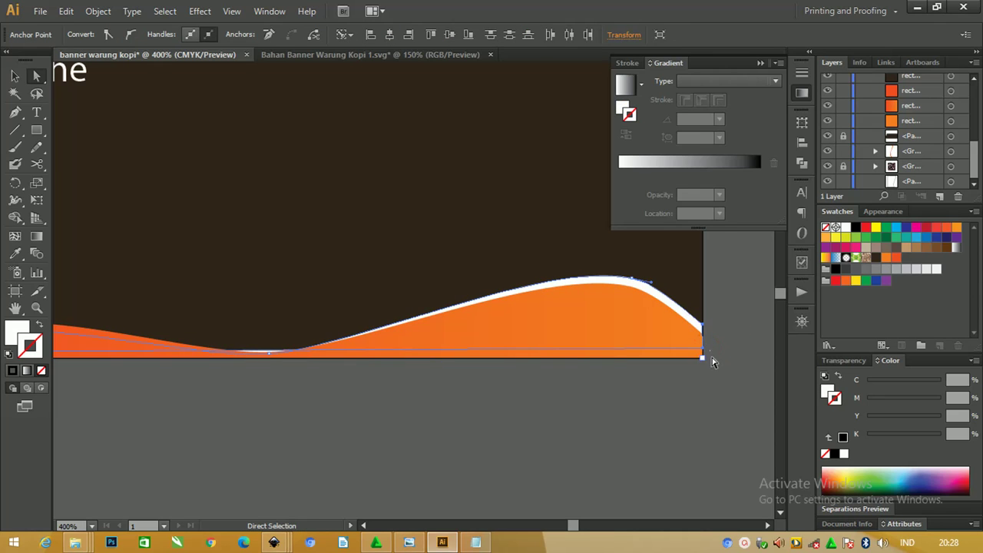
{"action": "left_click", "coordinate": [570, 289]}
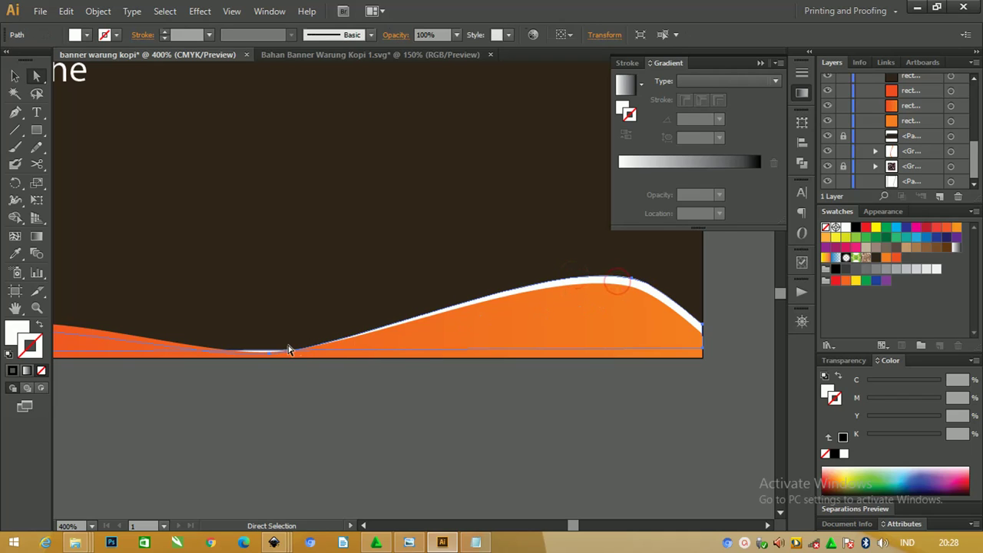
Lower the white curve's dip anchor onto the orange wave.
{"action": "left_click", "coordinate": [270, 356]}
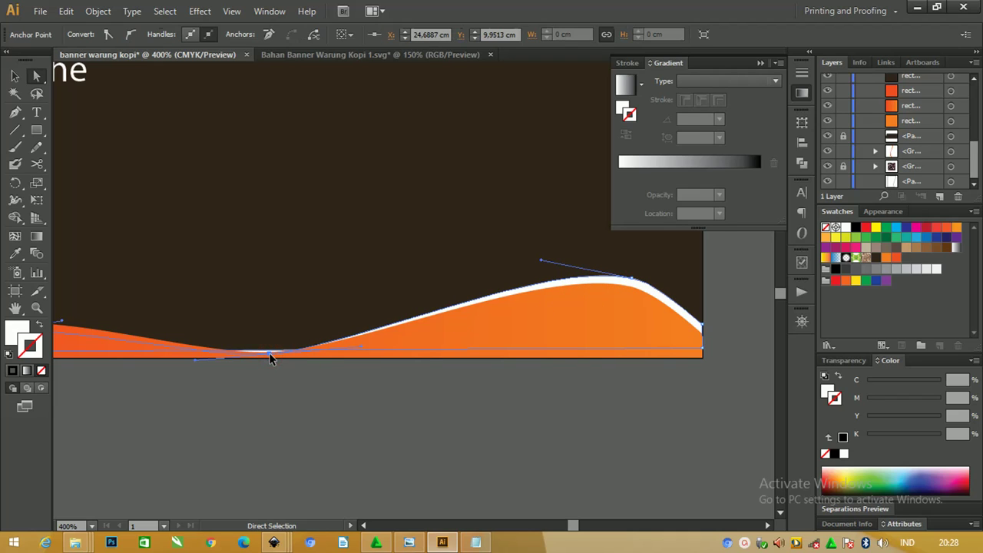
{"action": "left_click_drag", "start_coordinate": [270, 357], "coordinate": [271, 358]}
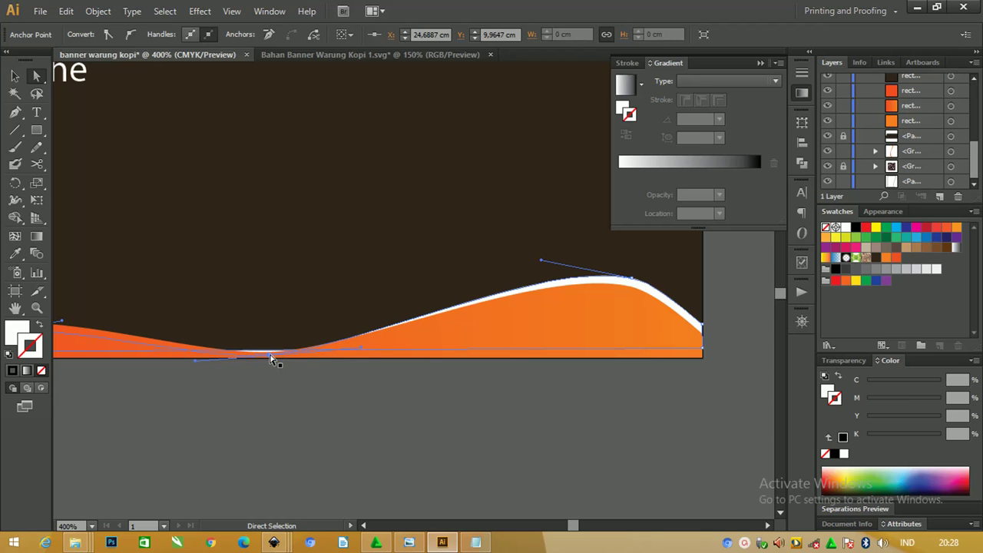
{"action": "left_click", "coordinate": [344, 422]}
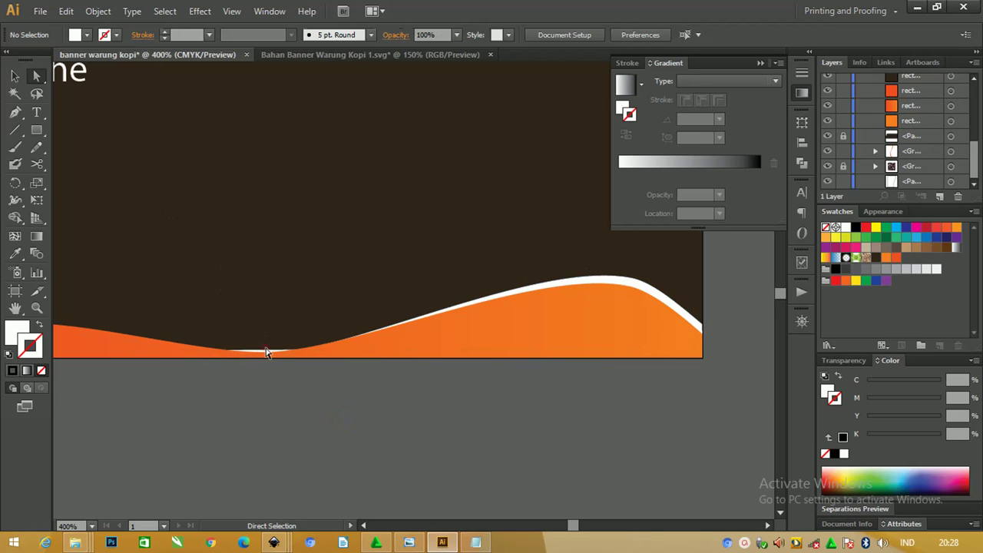
{"action": "left_click", "coordinate": [268, 357]}
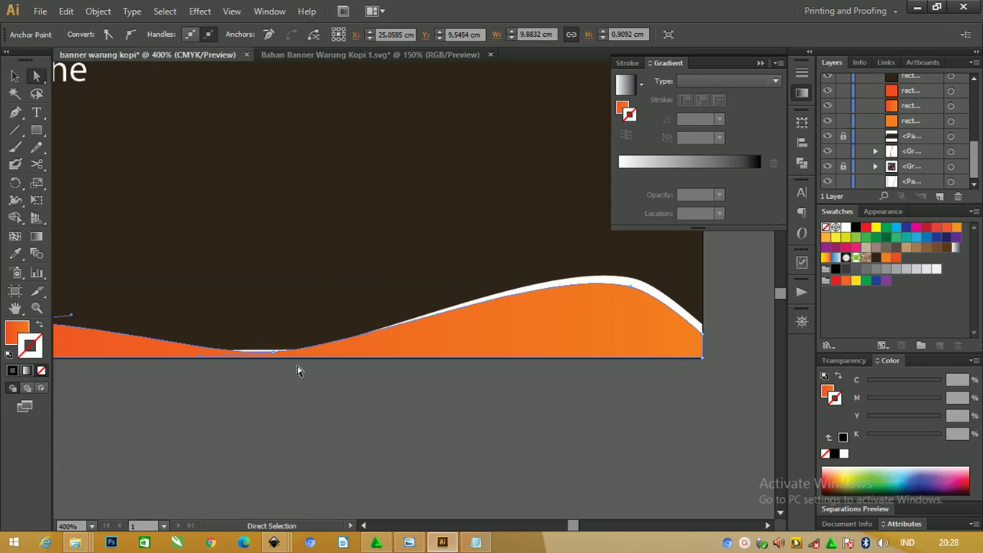
Nudge the white curve's right-corner anchor up with the arrow key.
{"action": "key", "text": "v"}
{"action": "left_click", "coordinate": [383, 397]}
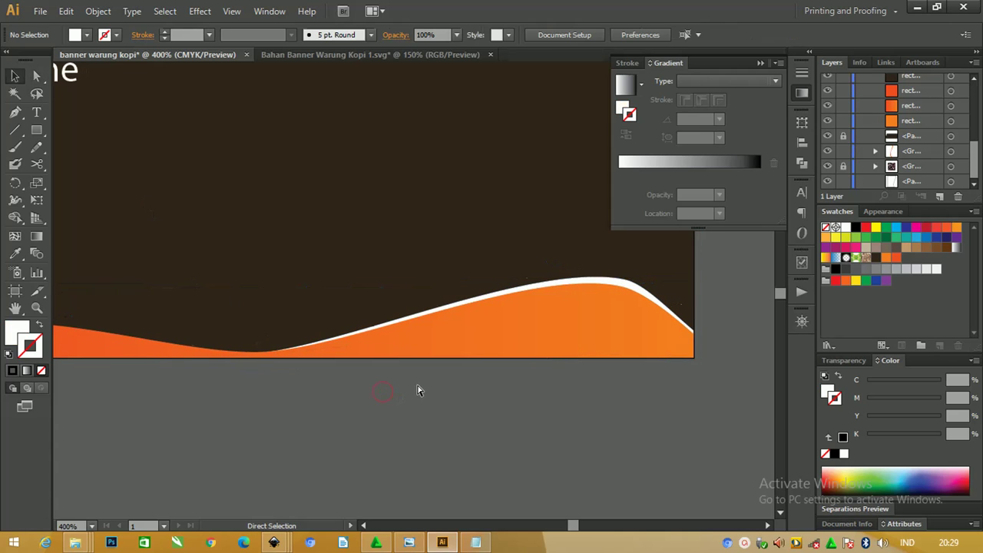
{"action": "left_click", "coordinate": [629, 287]}
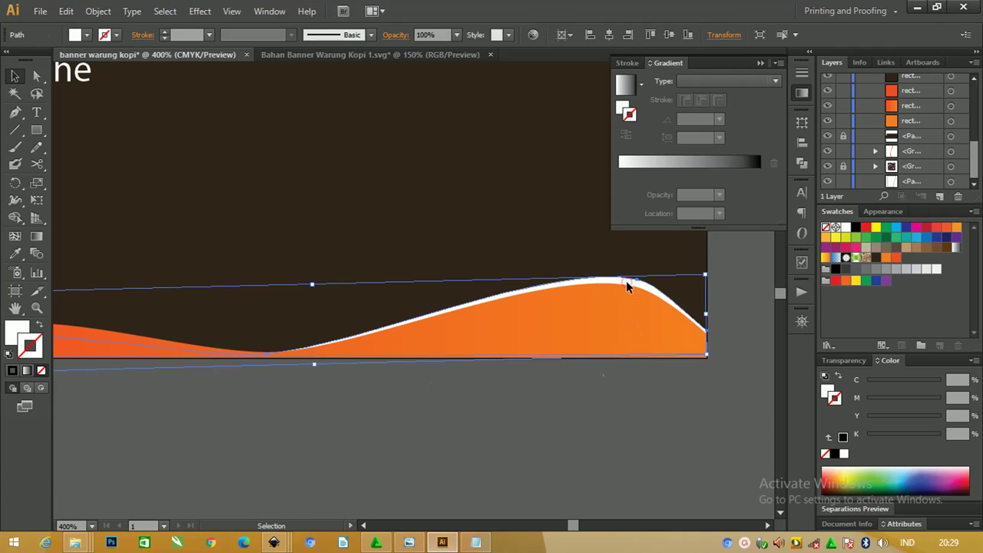
{"action": "key", "text": "a"}
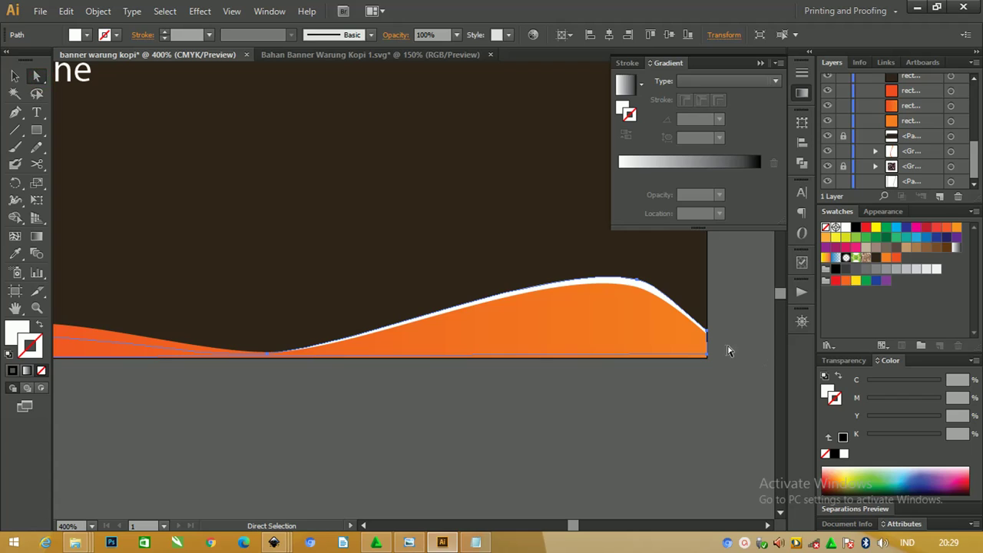
{"action": "left_click_drag", "start_coordinate": [729, 351], "coordinate": [699, 310]}
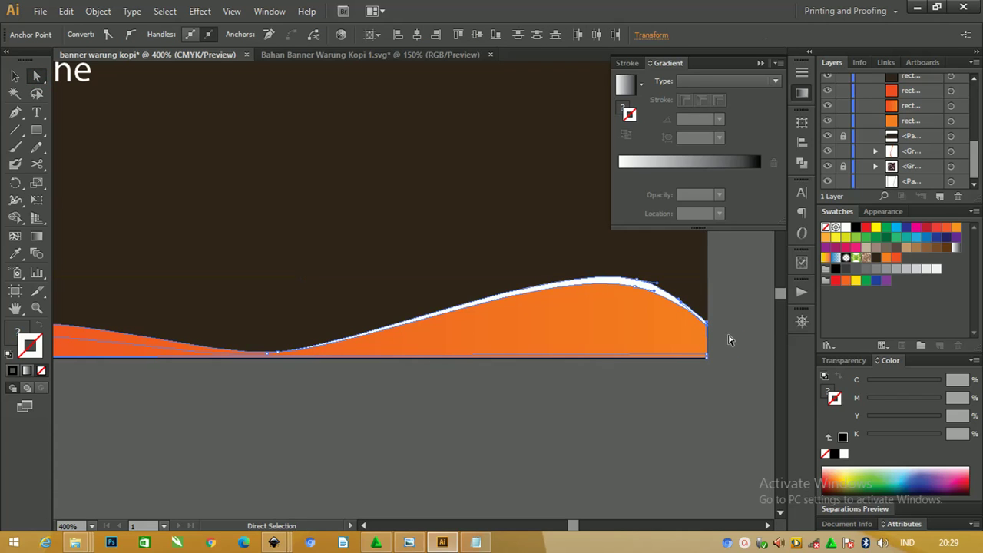
{"action": "left_click_drag", "start_coordinate": [730, 340], "coordinate": [708, 325]}
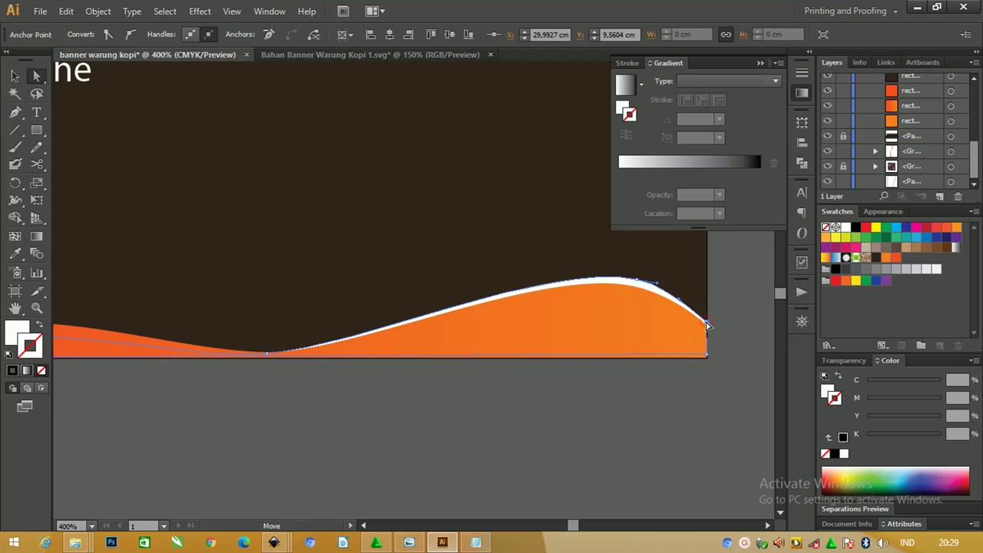
{"action": "key", "text": "Up"}
{"action": "key", "text": "Up"}
{"action": "key", "text": "Up"}
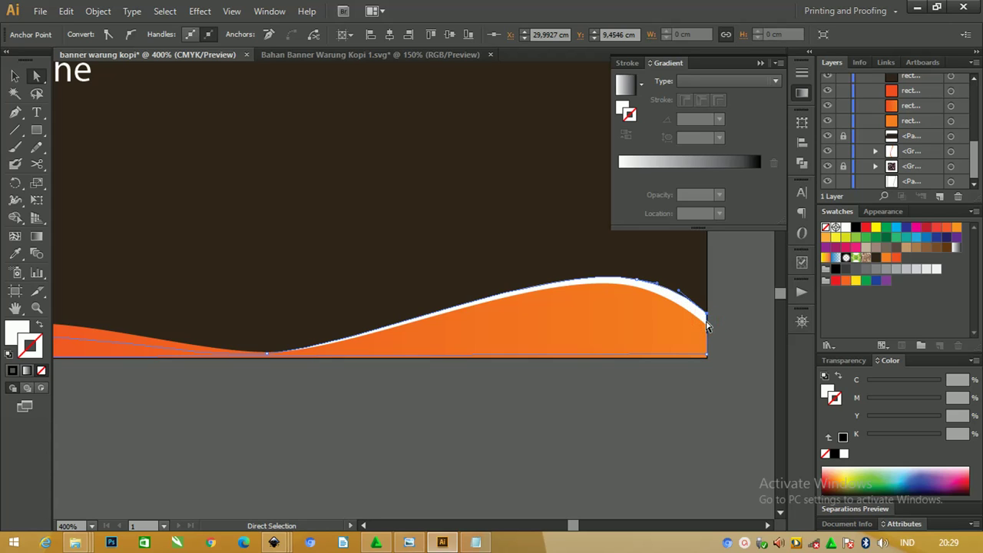
{"action": "left_click", "coordinate": [15, 75]}
{"action": "left_click", "coordinate": [572, 480]}
{"action": "key", "text": "ctrl+plus"}
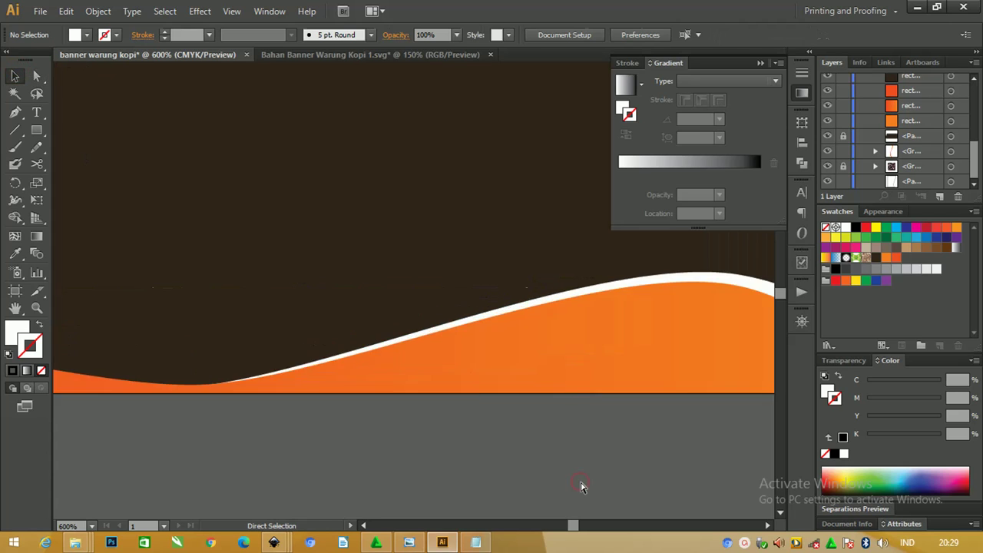
{"action": "key", "text": "ctrl+plus"}
{"action": "key", "text": "ctrl+plus"}
{"action": "key", "text": "ctrl+0"}
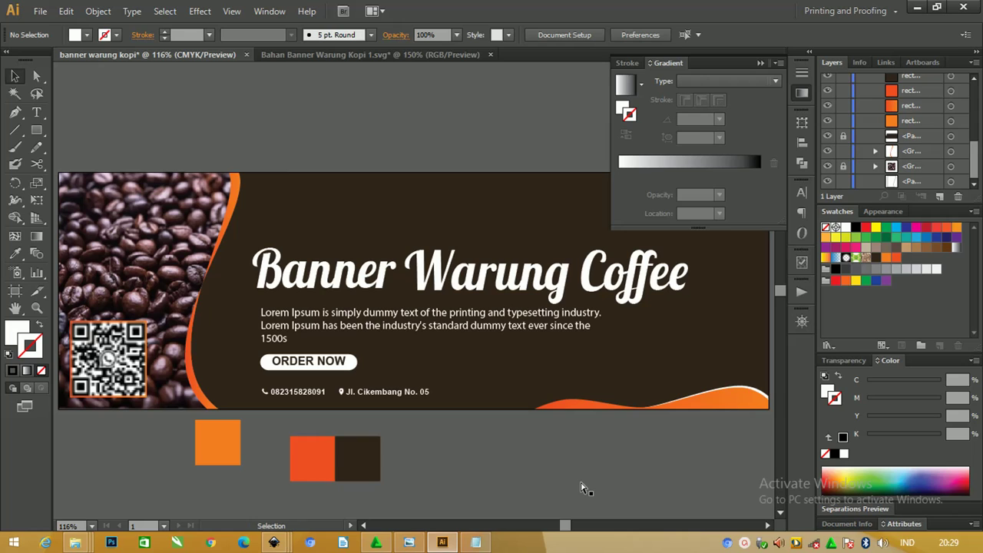
Select the whole banner and colour swatches, excluding the background path in Layers.
{"action": "left_click_drag", "start_coordinate": [407, 445], "coordinate": [342, 429]}
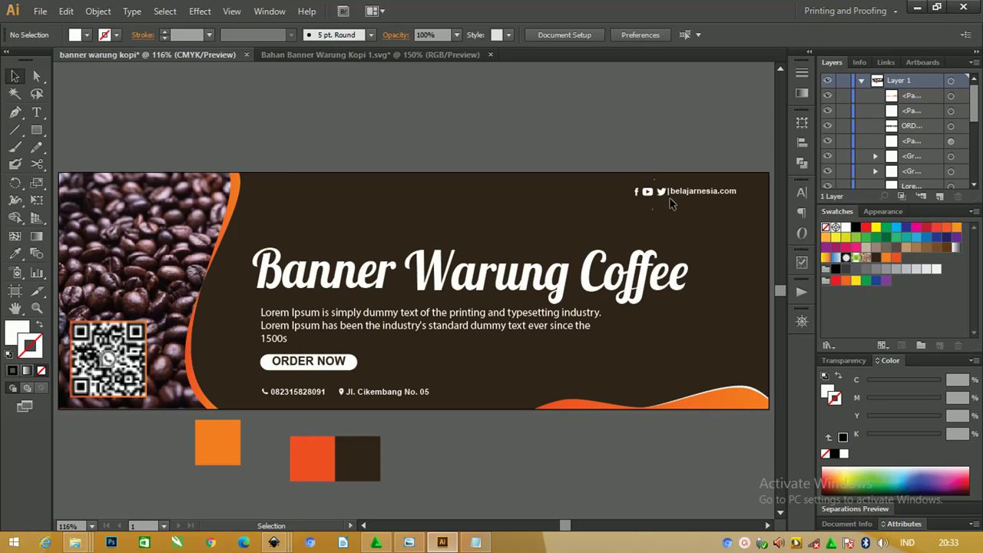
{"action": "left_click", "coordinate": [552, 243]}
{"action": "left_click", "coordinate": [552, 243], "text": "shift"}
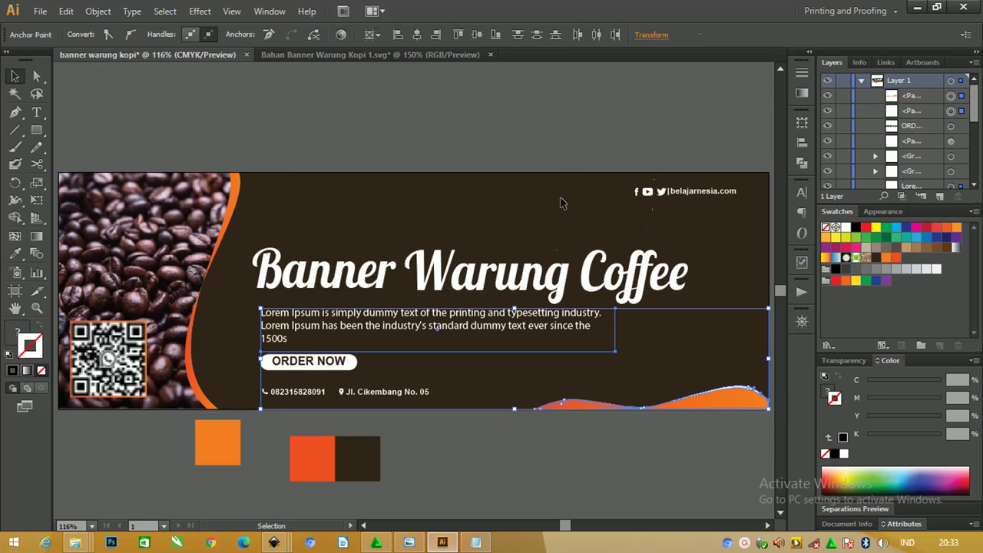
{"action": "key", "text": "ctrl+minus"}
{"action": "key", "text": "ctrl+minus"}
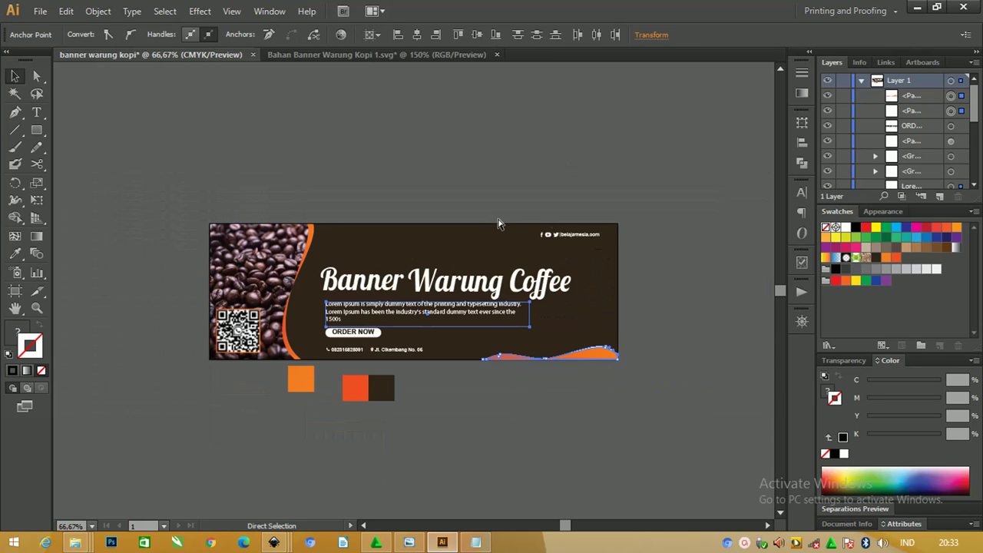
{"action": "left_click", "coordinate": [349, 169]}
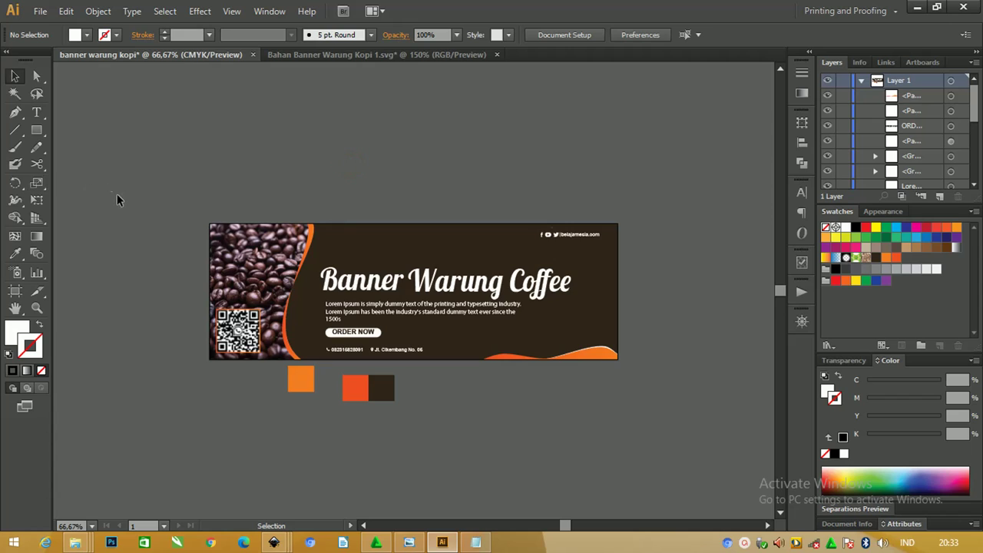
{"action": "left_click_drag", "start_coordinate": [204, 188], "coordinate": [665, 442]}
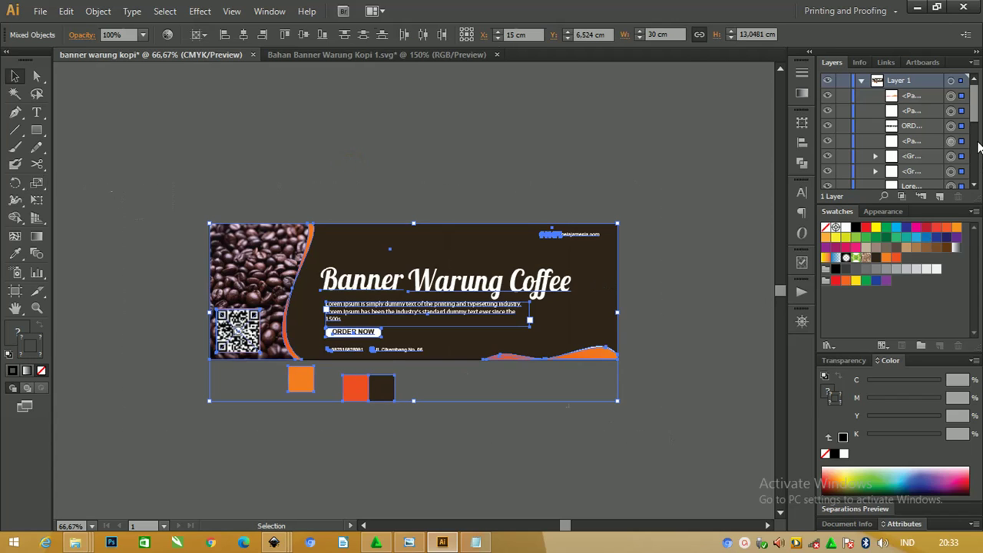
{"action": "left_click_drag", "start_coordinate": [974, 96], "coordinate": [978, 197]}
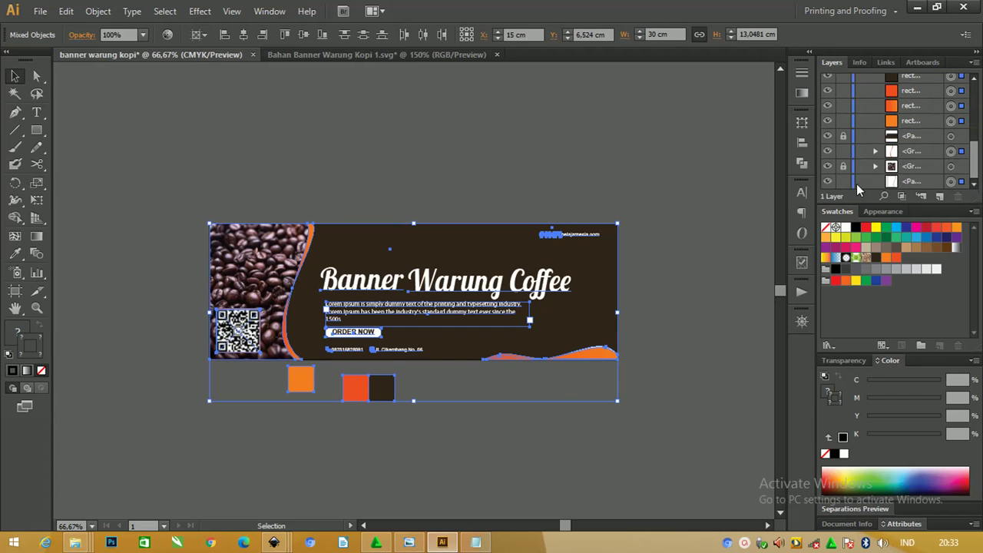
{"action": "left_click", "coordinate": [951, 183], "text": "shift"}
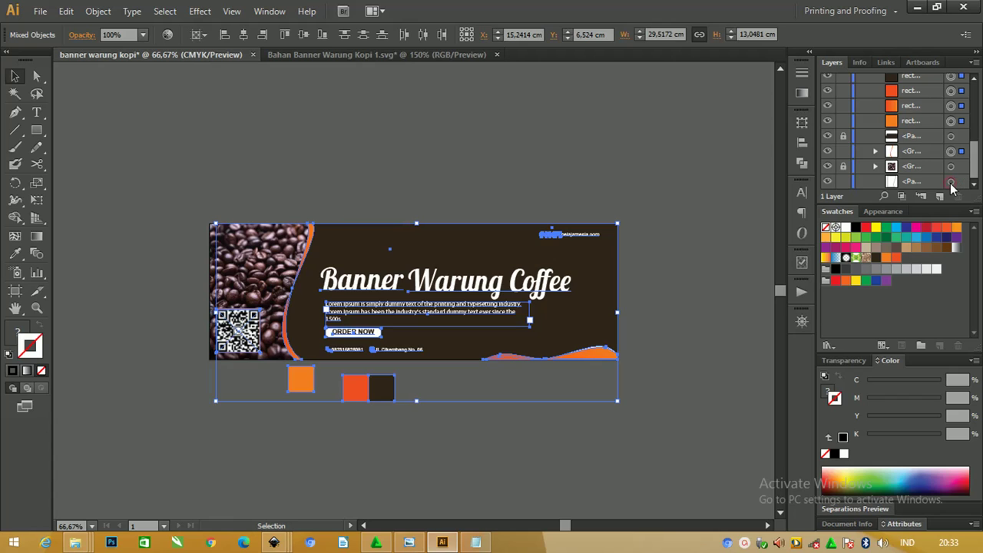
Group the selected artwork and lock the new group in Layers.
{"action": "right_click", "coordinate": [425, 255]}
{"action": "left_click", "coordinate": [469, 323]}
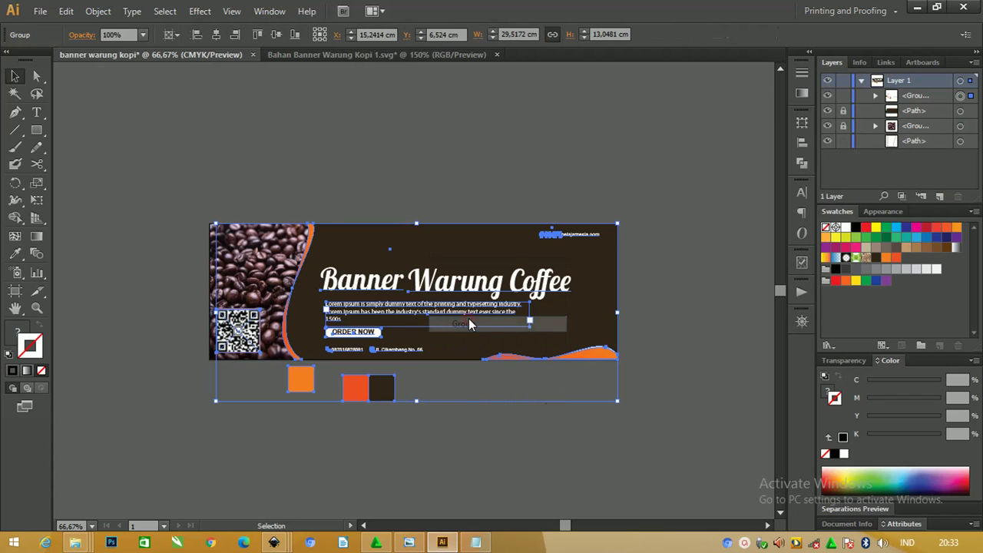
{"action": "left_click", "coordinate": [843, 95]}
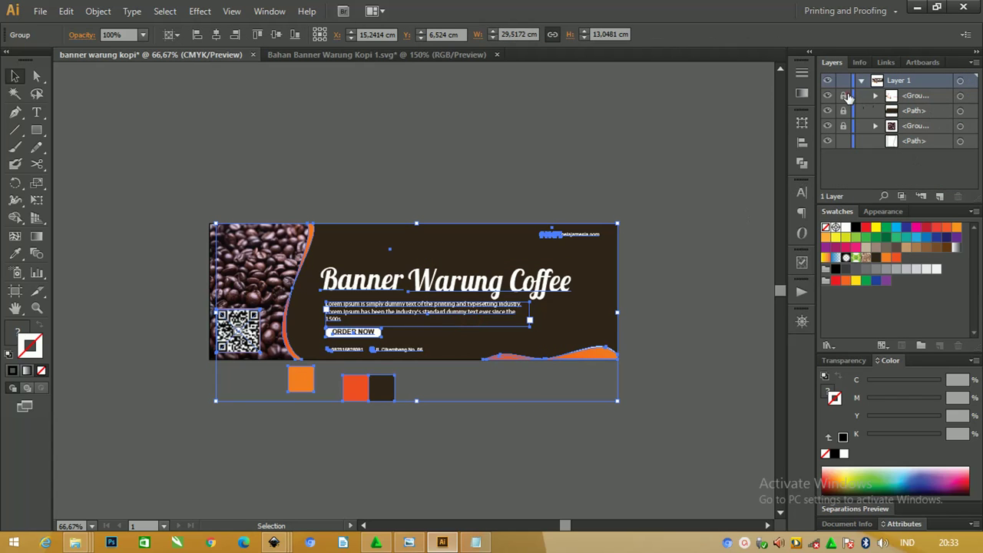
{"action": "key", "text": "z"}
{"action": "left_click_drag", "start_coordinate": [199, 219], "coordinate": [696, 392]}
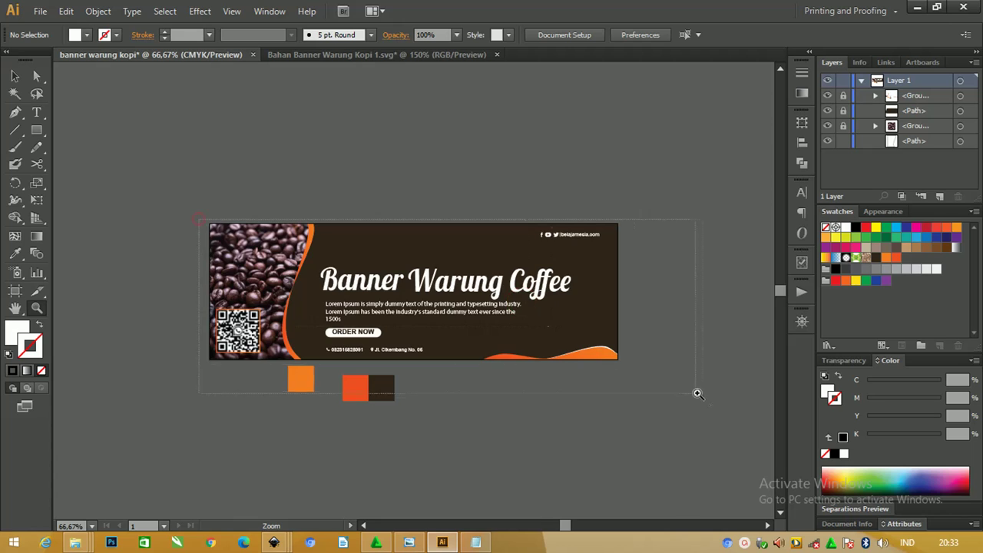
{"action": "left_click_drag", "start_coordinate": [358, 280], "coordinate": [414, 320]}
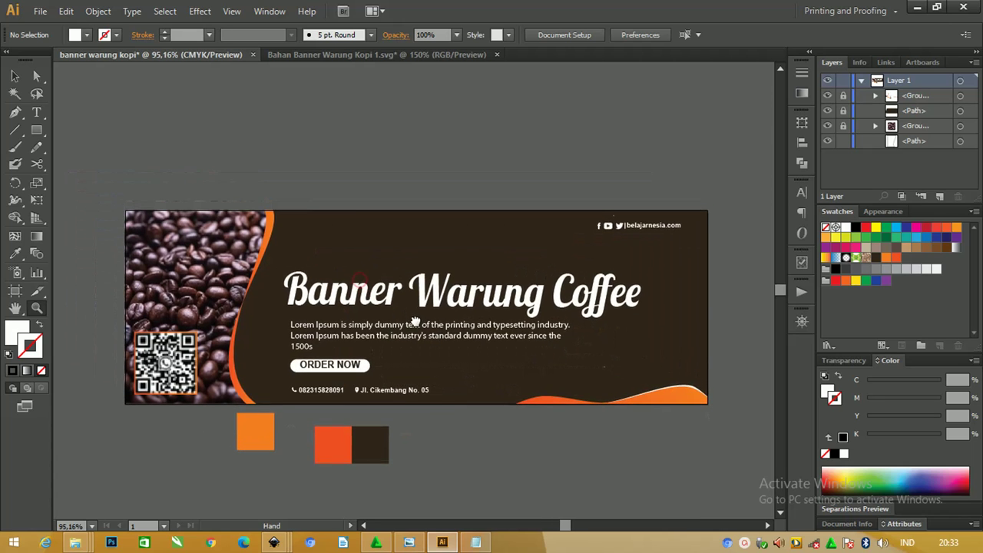
Copy the coffee bean icons from the materials file and paste them into the banner.
{"action": "left_click", "coordinate": [350, 54]}
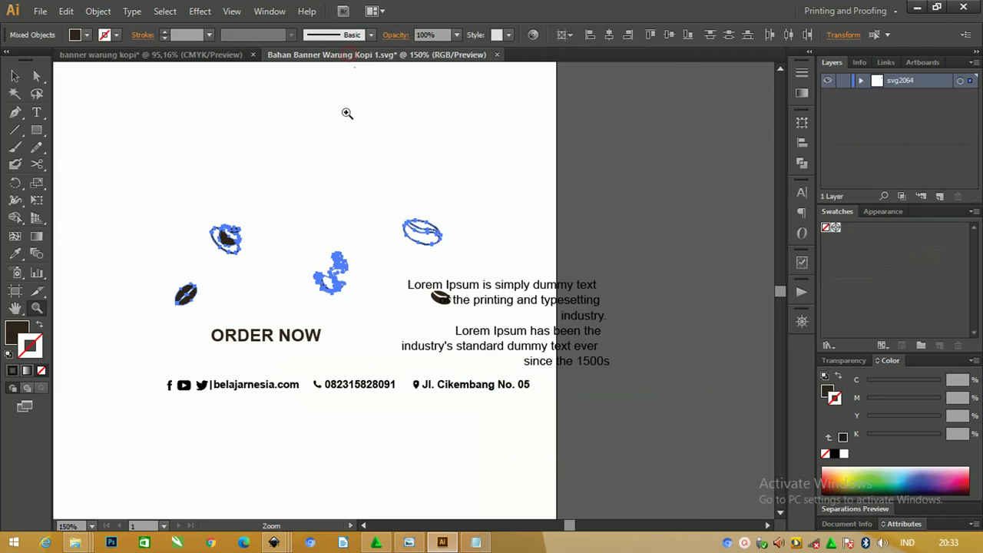
{"action": "key", "text": "v"}
{"action": "left_click_drag", "start_coordinate": [69, 149], "coordinate": [242, 245]}
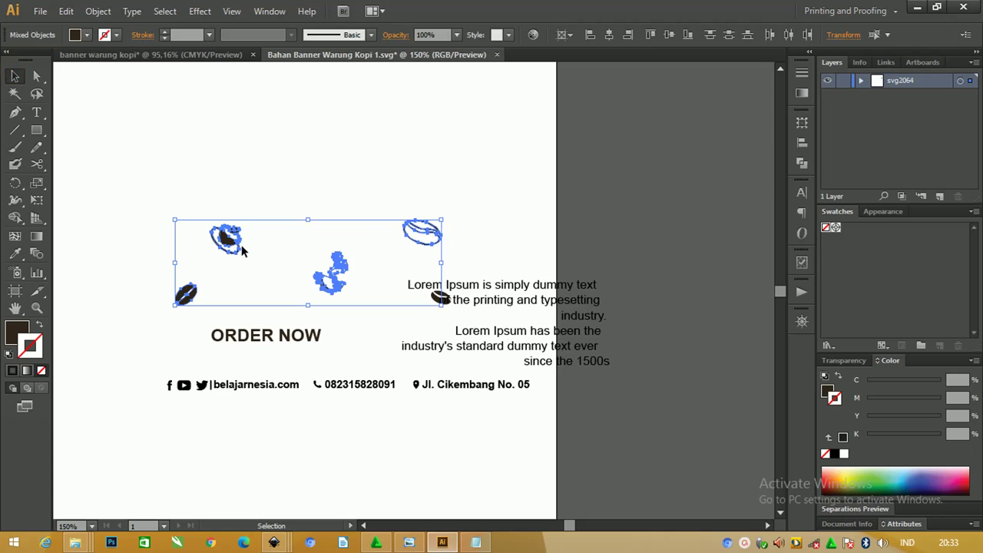
{"action": "key", "text": "ctrl+c"}
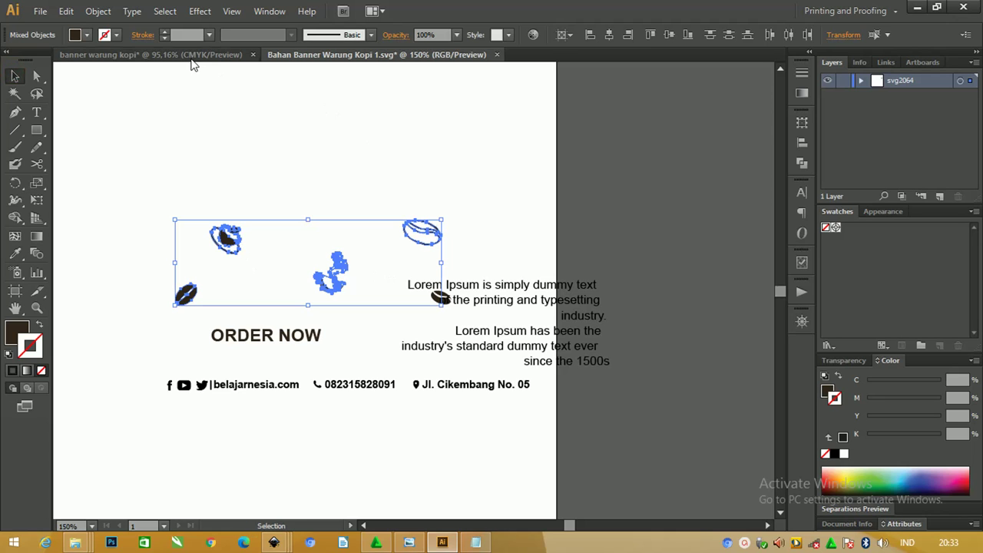
{"action": "left_click", "coordinate": [186, 54]}
{"action": "key", "text": "ctrl+v"}
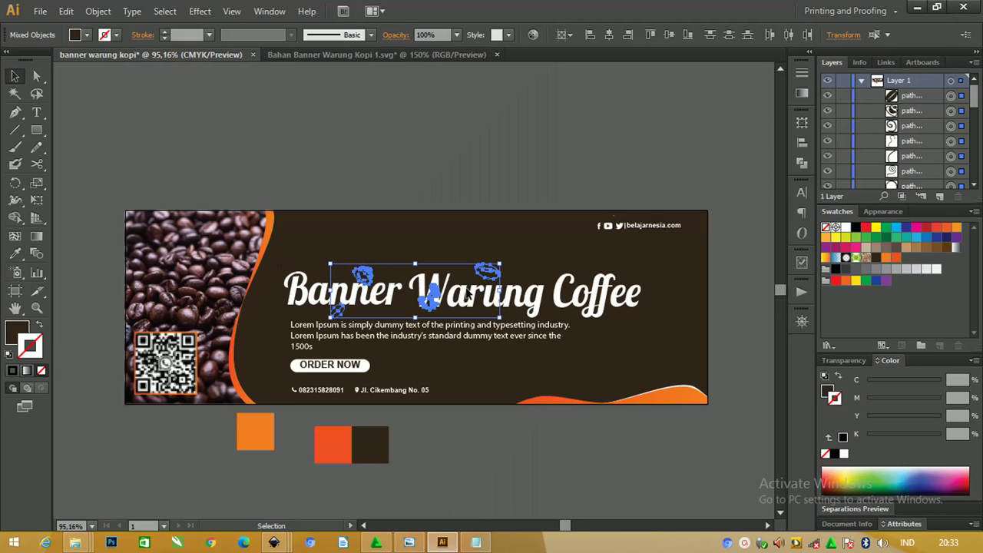
Fill the pasted icons white, move them toward the title, and group the steaming cup.
{"action": "left_click_drag", "start_coordinate": [490, 281], "coordinate": [460, 257]}
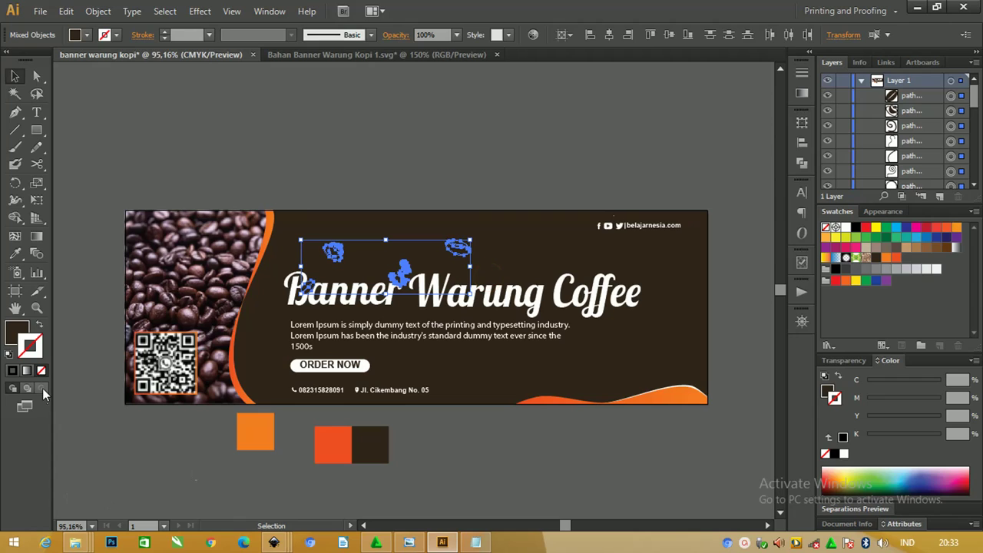
{"action": "key", "text": "d"}
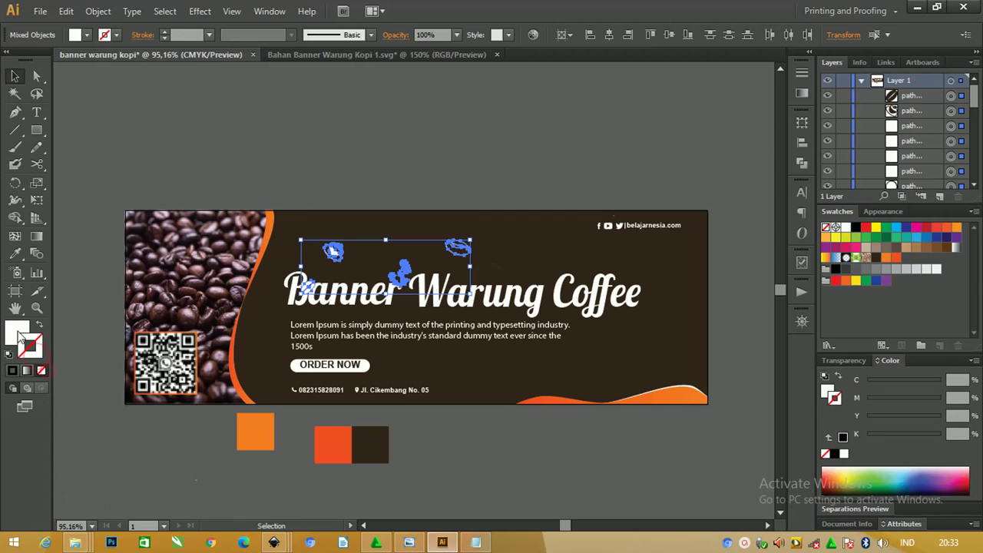
{"action": "left_click", "coordinate": [19, 332]}
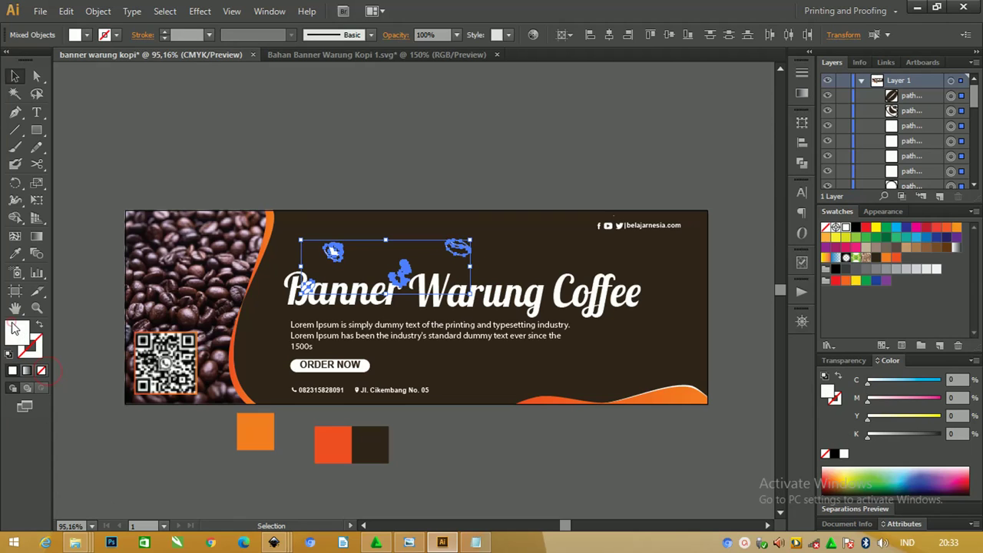
{"action": "left_click", "coordinate": [435, 180]}
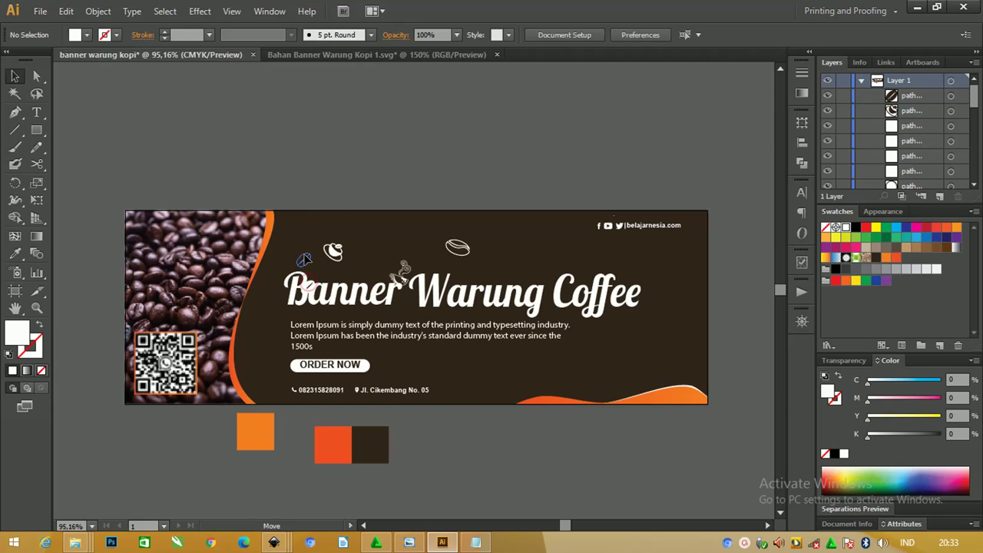
{"action": "left_click_drag", "start_coordinate": [386, 227], "coordinate": [431, 311]}
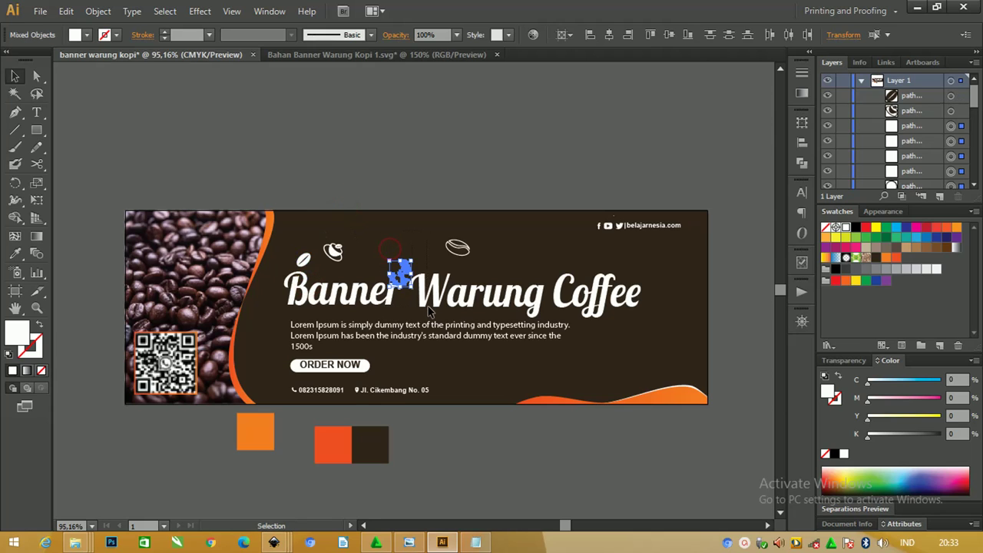
{"action": "key", "text": "ctrl+g"}
{"action": "left_click_drag", "start_coordinate": [407, 280], "coordinate": [396, 269]}
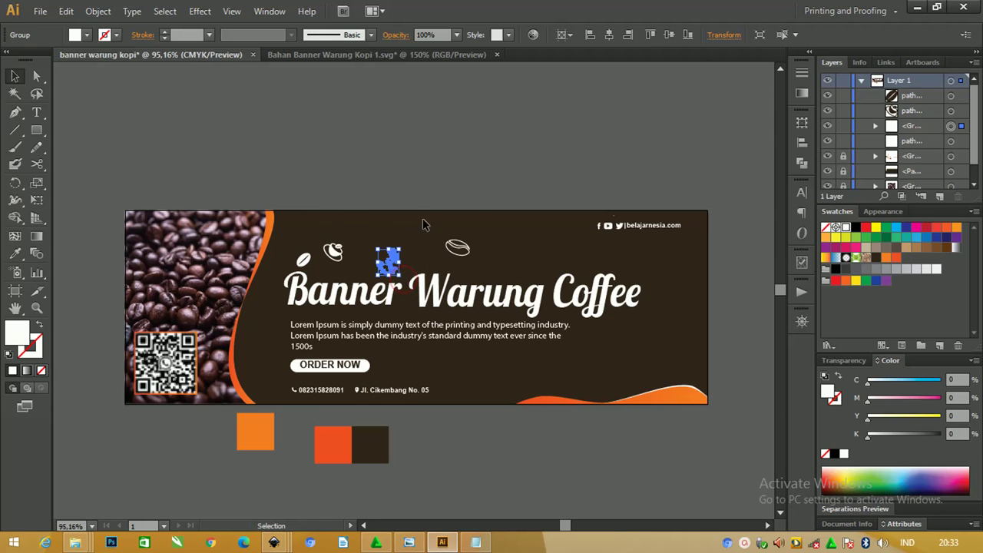
Group the coffee-bean icon, move it to the banner's lower right, and bring it to front.
{"action": "left_click_drag", "start_coordinate": [458, 247], "coordinate": [440, 255]}
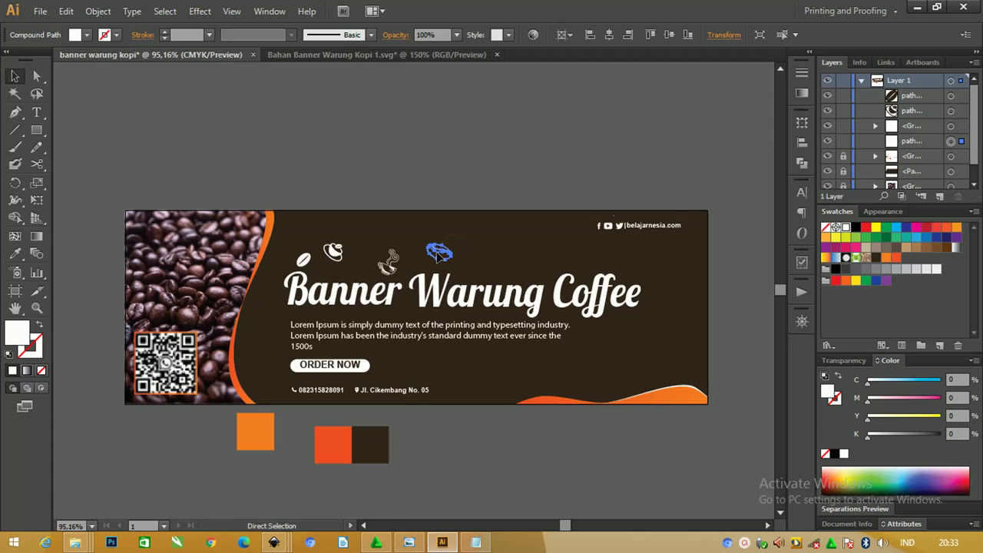
{"action": "key", "text": "ctrl+f"}
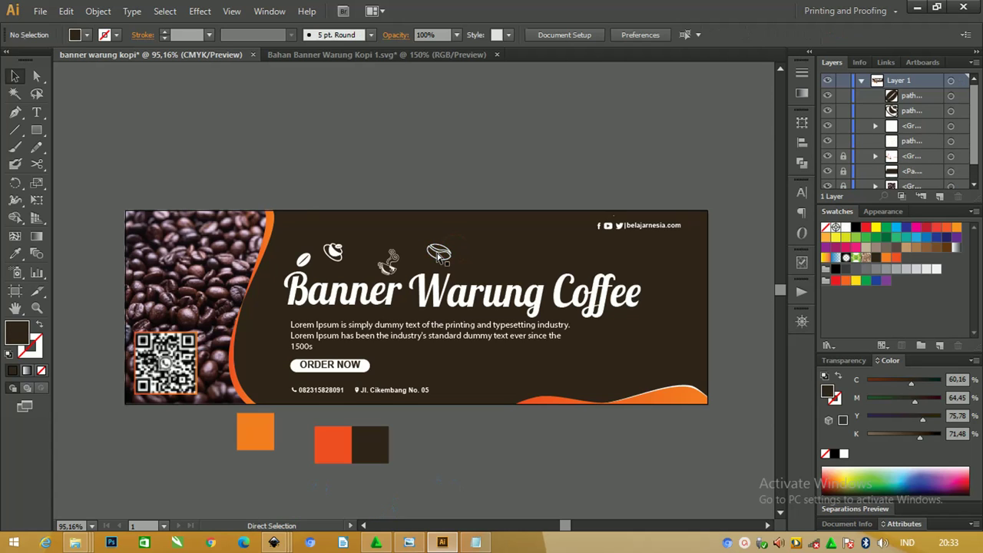
{"action": "left_click", "coordinate": [439, 255]}
{"action": "key", "text": "ctrl+g"}
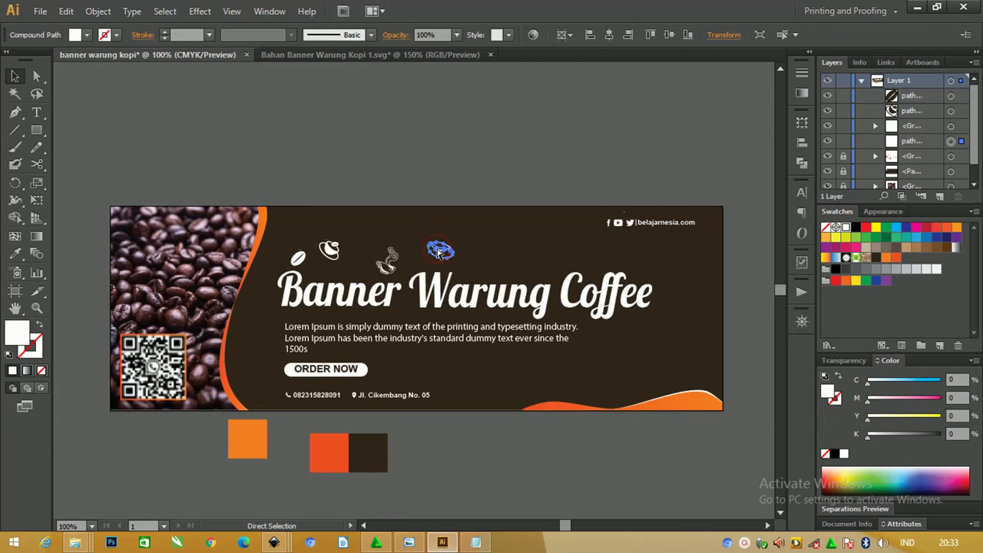
{"action": "key", "text": "ctrl+1"}
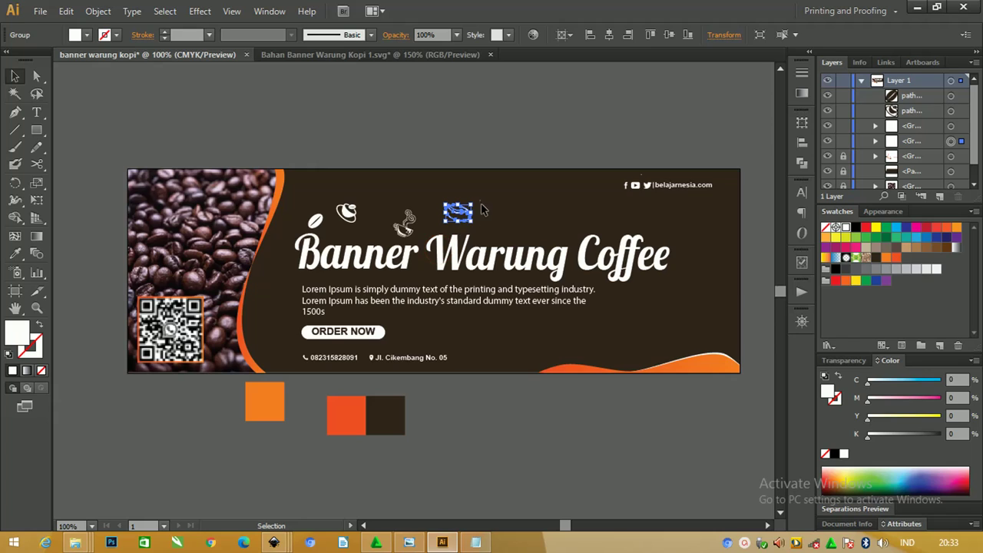
{"action": "left_click", "coordinate": [468, 214]}
{"action": "left_click", "coordinate": [468, 214]}
{"action": "left_click", "coordinate": [468, 214]}
{"action": "left_click_drag", "start_coordinate": [465, 215], "coordinate": [613, 316]}
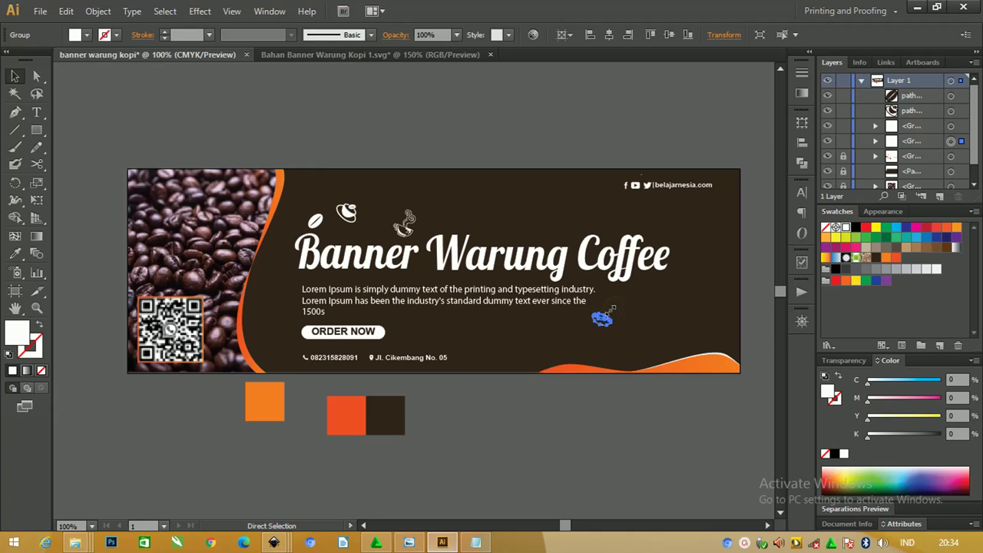
{"action": "key", "text": "ctrl+shift+bracketright"}
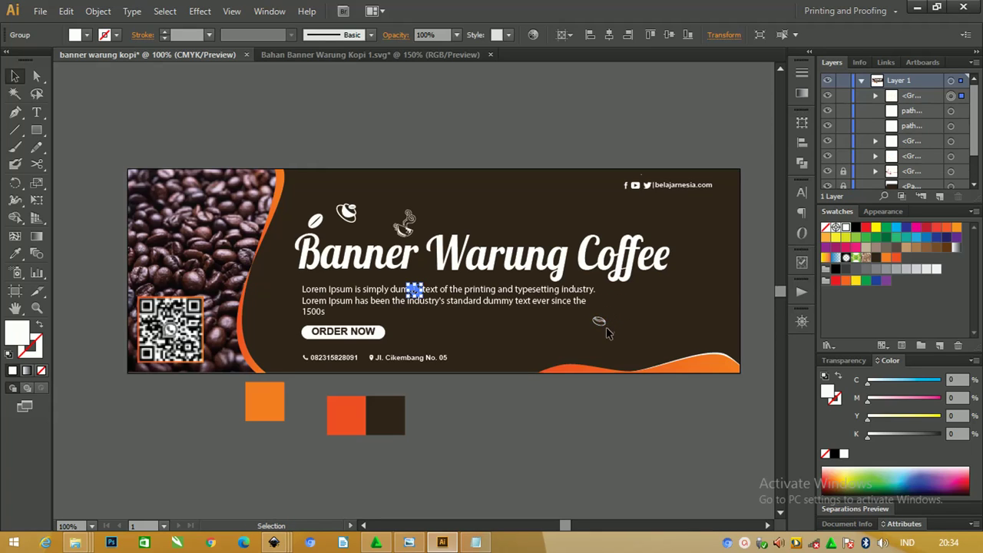
Place a bean on the right and scatter copies of the cup icon around the body text.
{"action": "left_click_drag", "start_coordinate": [457, 255], "coordinate": [516, 221]}
{"action": "left_click", "coordinate": [400, 232]}
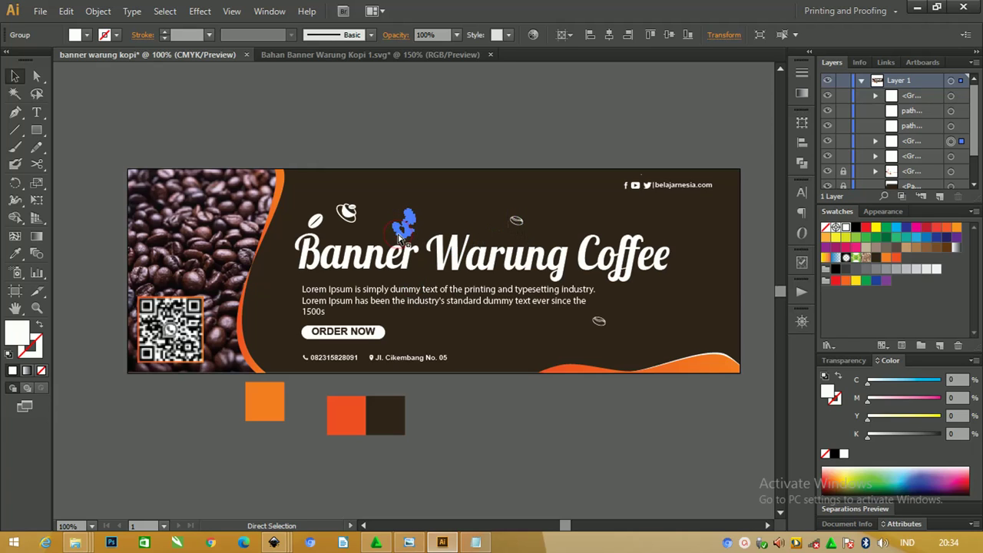
{"action": "mouse_move", "coordinate": [400, 234]}
{"action": "left_mouse_down"}
{"action": "mouse_move", "coordinate": [407, 301]}
{"action": "mouse_move", "coordinate": [515, 326]}
{"action": "left_mouse_up"}
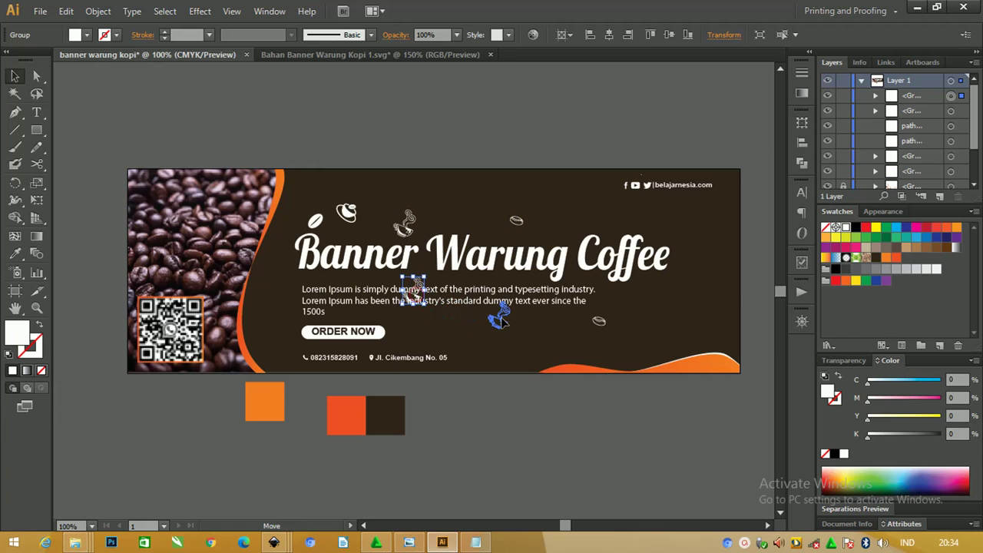
{"action": "left_click", "coordinate": [410, 234]}
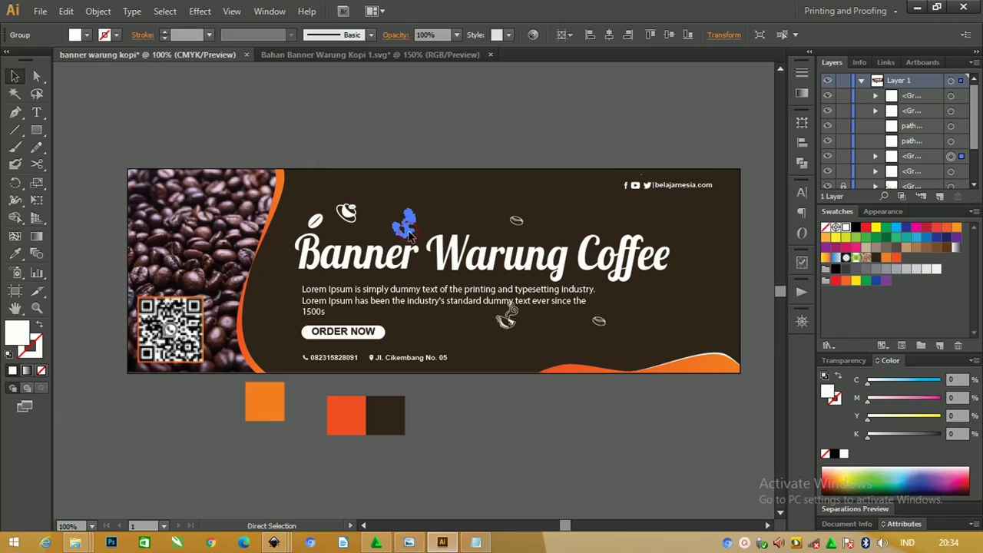
{"action": "mouse_move", "coordinate": [409, 233]}
{"action": "left_mouse_down"}
{"action": "mouse_move", "coordinate": [420, 295]}
{"action": "mouse_move", "coordinate": [284, 296]}
{"action": "left_mouse_up"}
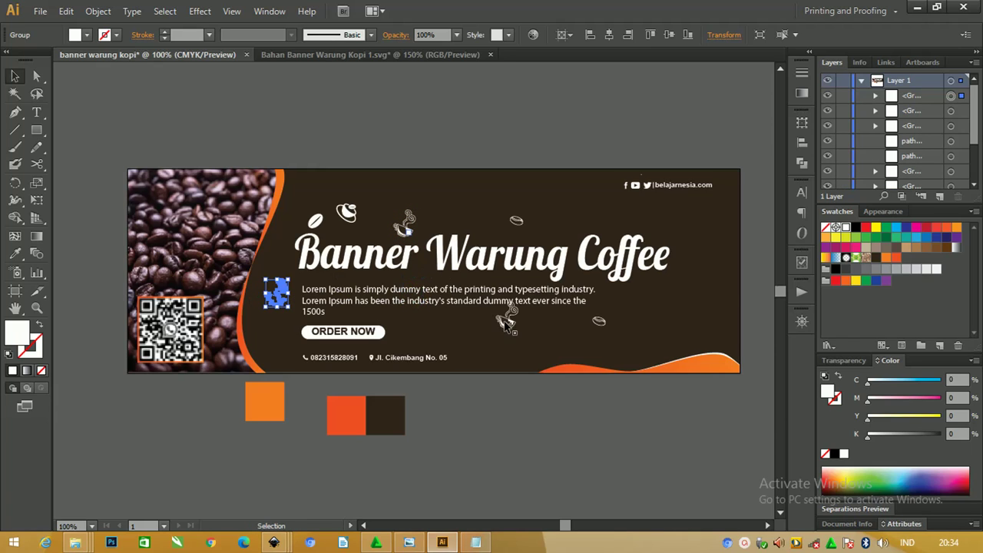
{"action": "left_click_drag", "start_coordinate": [507, 321], "coordinate": [449, 320]}
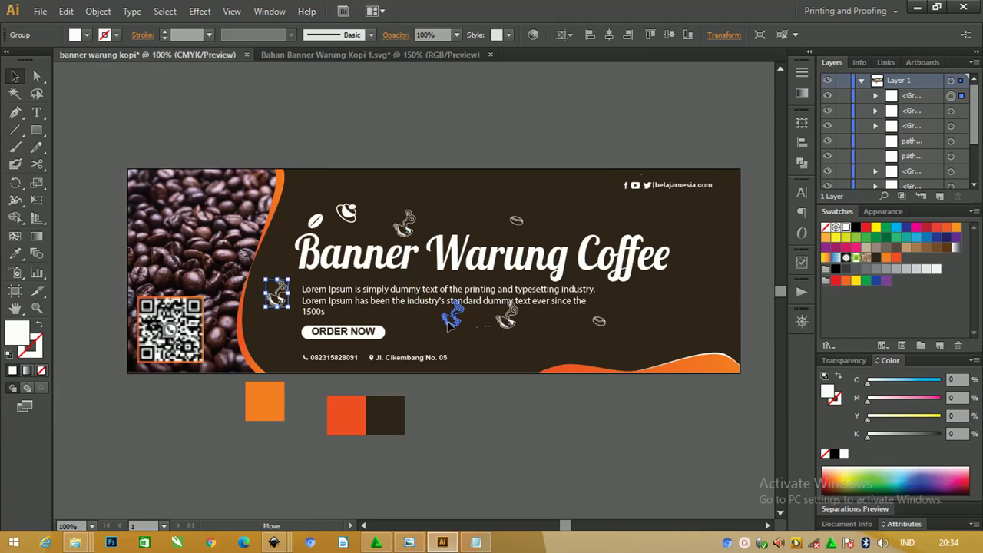
Draw a small white circle above the title with the Ellipse Tool.
{"action": "left_click", "coordinate": [36, 130]}
{"action": "left_click", "coordinate": [67, 164]}
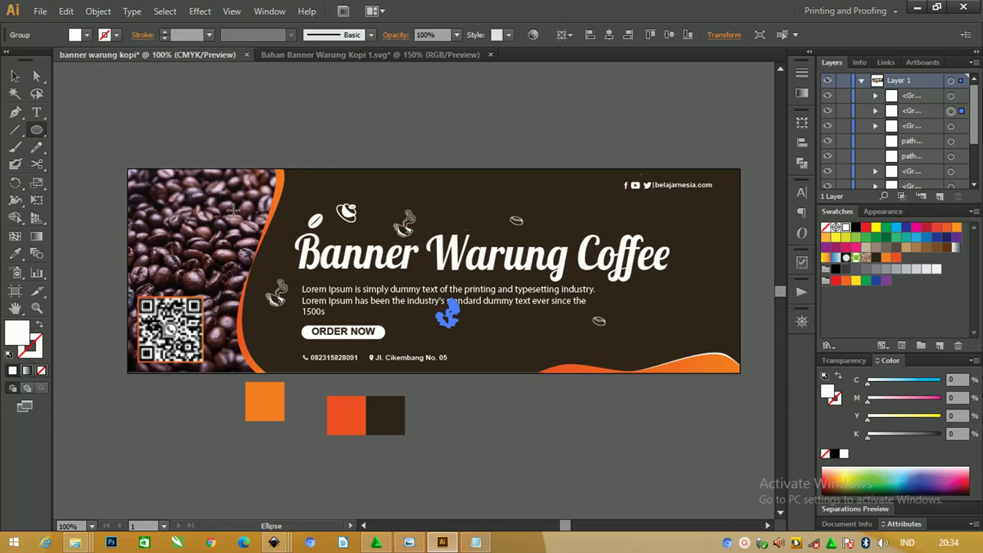
{"action": "key", "text": "ctrl+shift+a"}
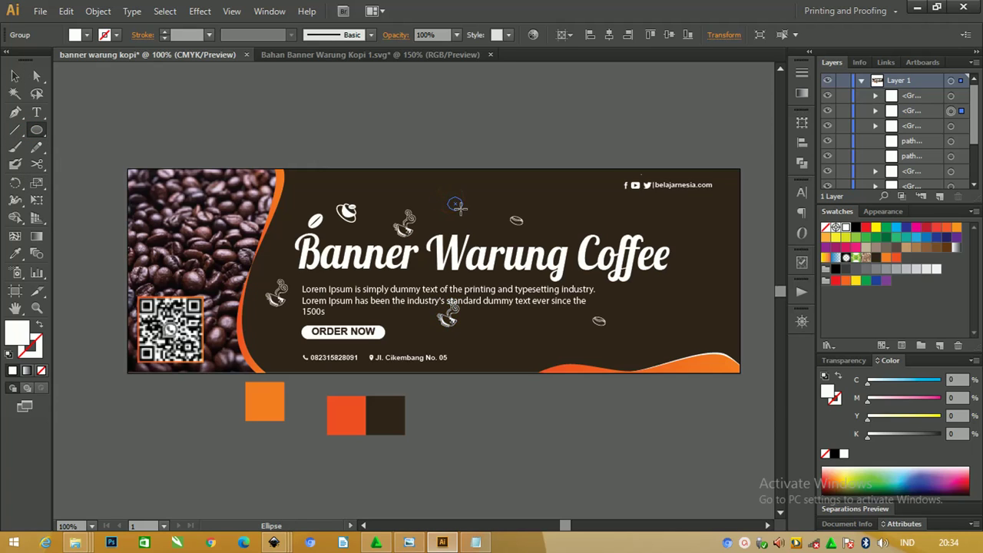
{"action": "left_click_drag", "start_coordinate": [451, 201], "coordinate": [462, 211]}
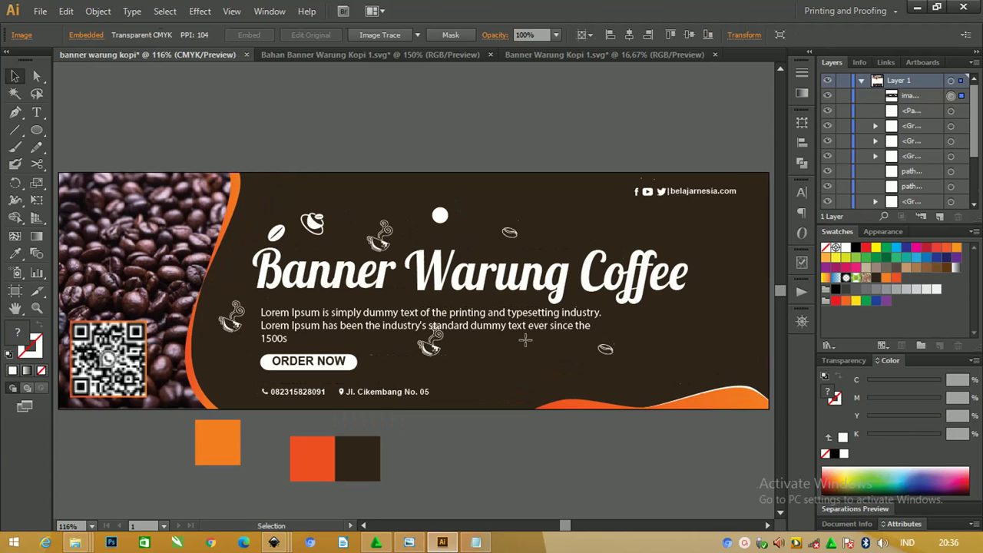
{"action": "key", "text": "ctrl+minus"}
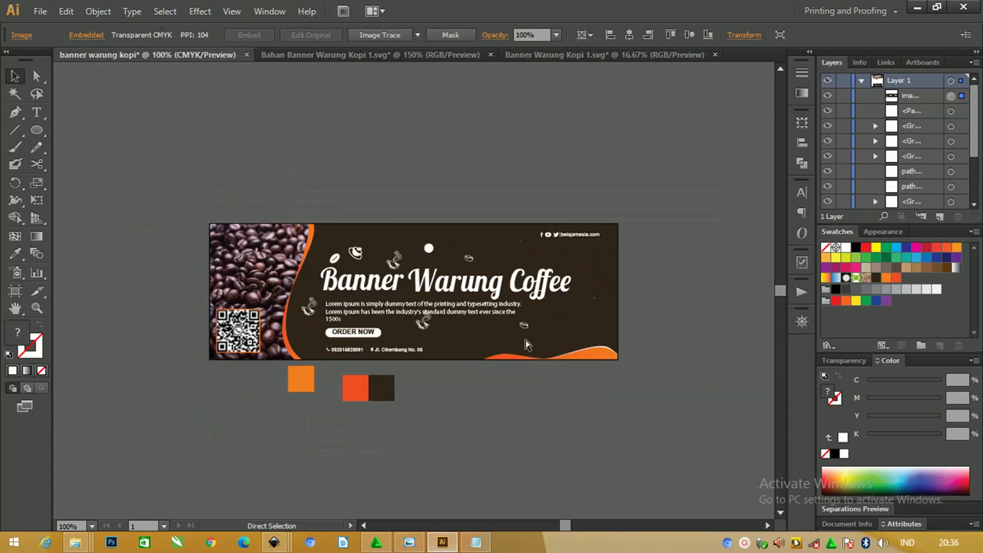
{"action": "key", "text": "ctrl+minus"}
{"action": "key", "text": "ctrl+minus"}
{"action": "key", "text": "ctrl+minus"}
{"action": "scroll", "coordinate": [499, 323], "scroll_direction": "down", "scroll_amount": 3}
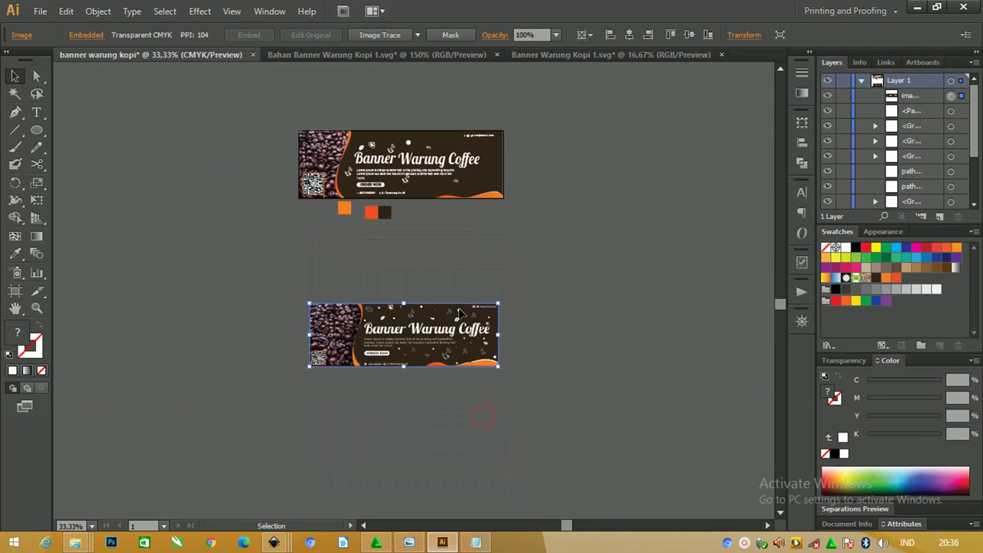
{"action": "key", "text": "z"}
{"action": "left_click_drag", "start_coordinate": [300, 293], "coordinate": [516, 391]}
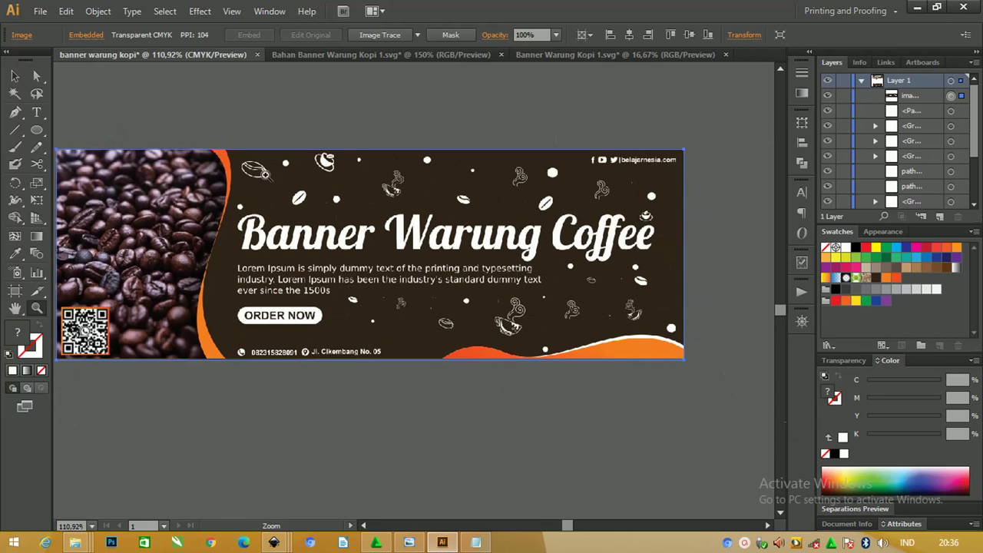
{"action": "left_click_drag", "start_coordinate": [161, 239], "coordinate": [237, 285]}
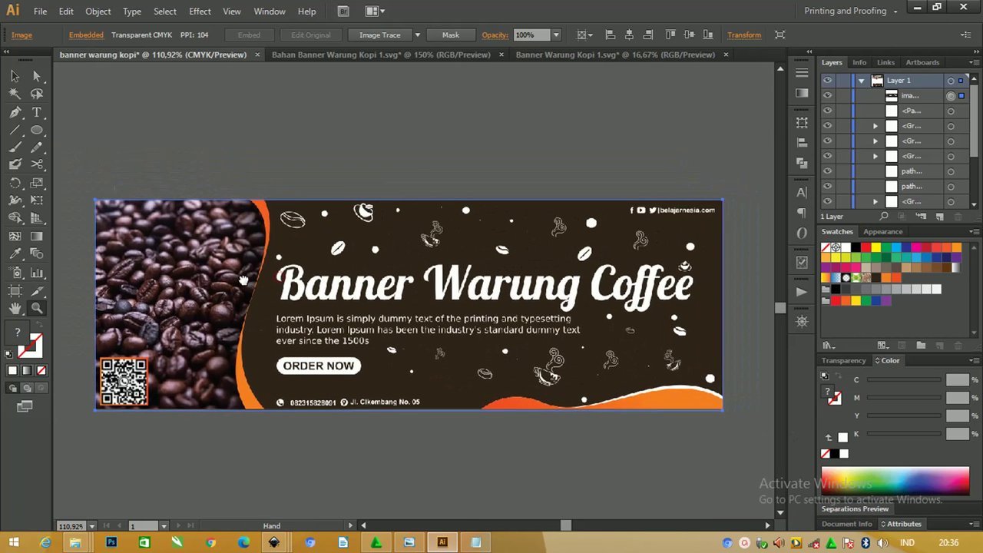
{"action": "scroll", "coordinate": [243, 280], "scroll_direction": "down", "scroll_amount": 1}
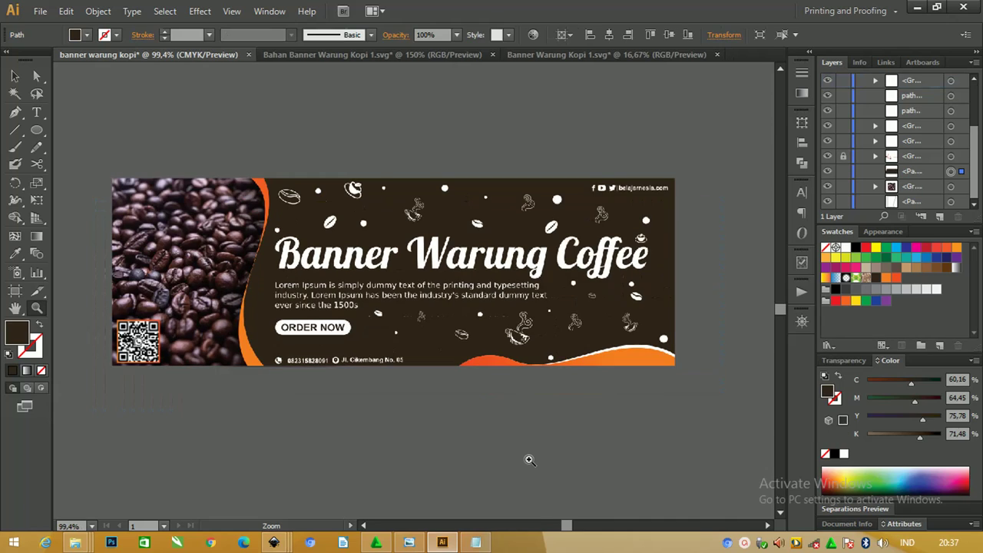
{"action": "scroll", "coordinate": [530, 460], "scroll_direction": "up", "scroll_amount": 1}
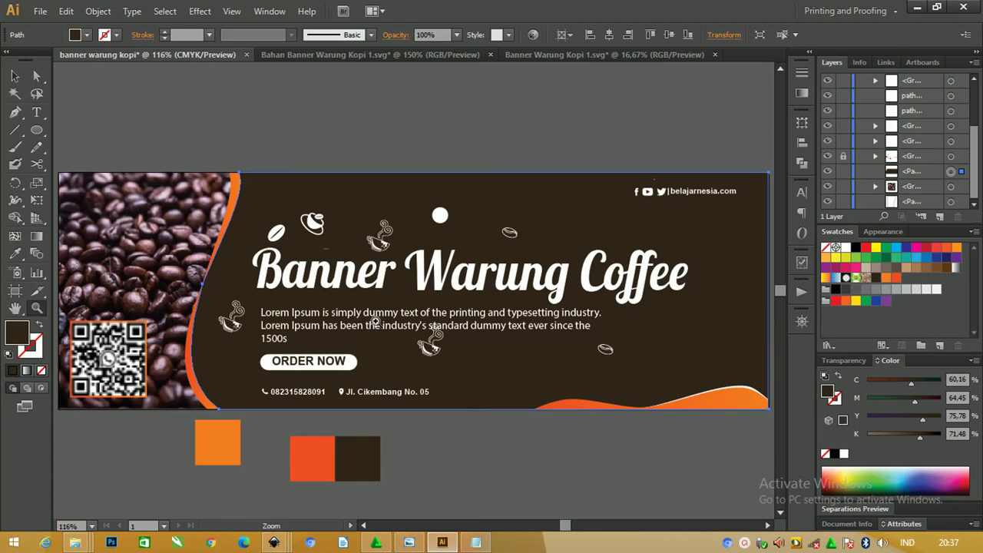
{"action": "left_click", "coordinate": [14, 76]}
{"action": "left_click", "coordinate": [268, 128]}
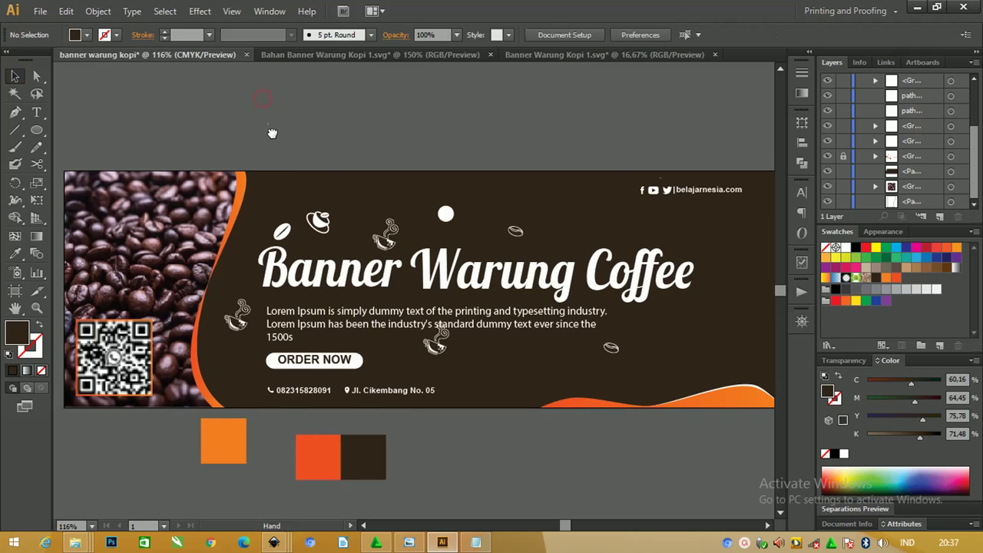
Select the dark brown background path using its target circle in the Layers panel.
{"action": "left_click", "coordinate": [240, 185]}
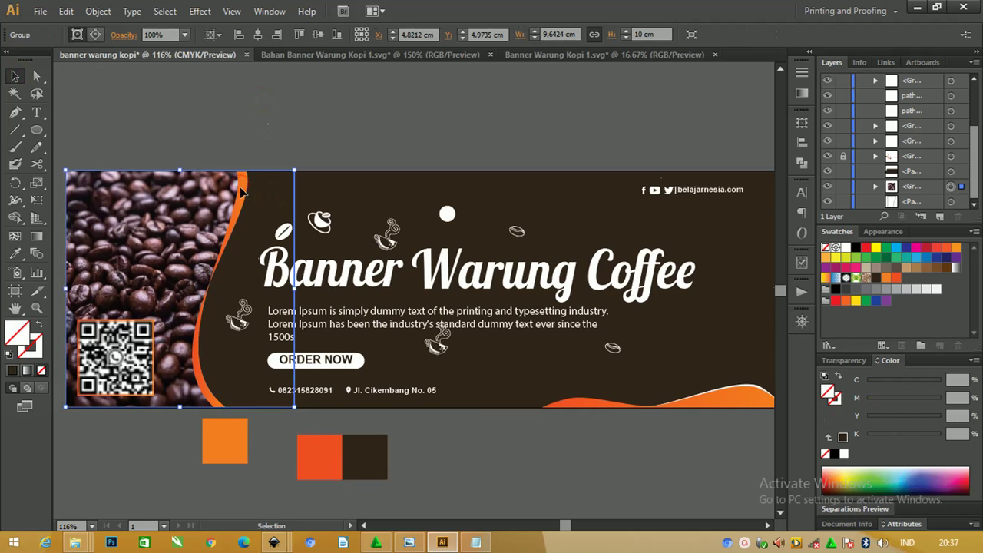
{"action": "left_click", "coordinate": [261, 184]}
{"action": "left_click", "coordinate": [265, 190]}
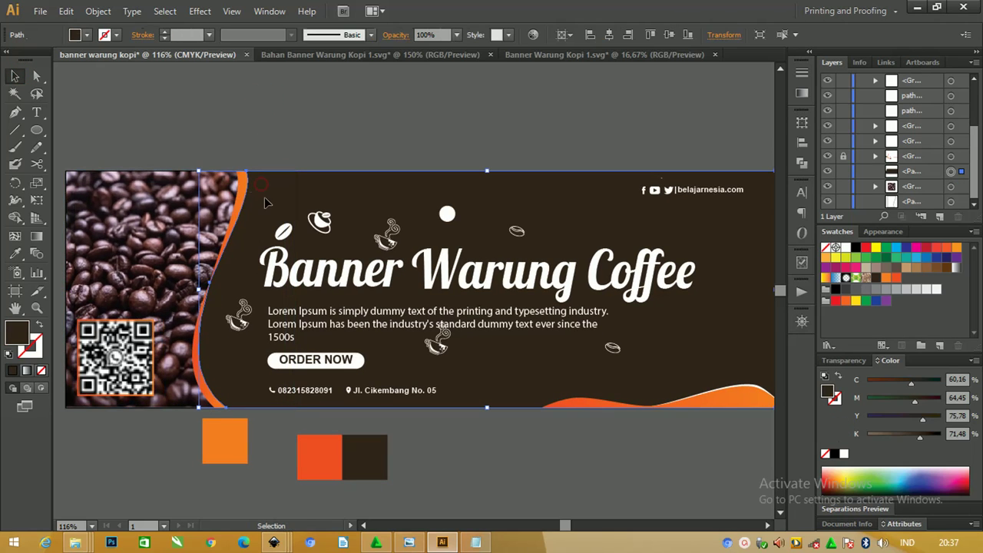
{"action": "left_click", "coordinate": [974, 160]}
{"action": "left_click", "coordinate": [951, 172]}
{"action": "left_click", "coordinate": [951, 156]}
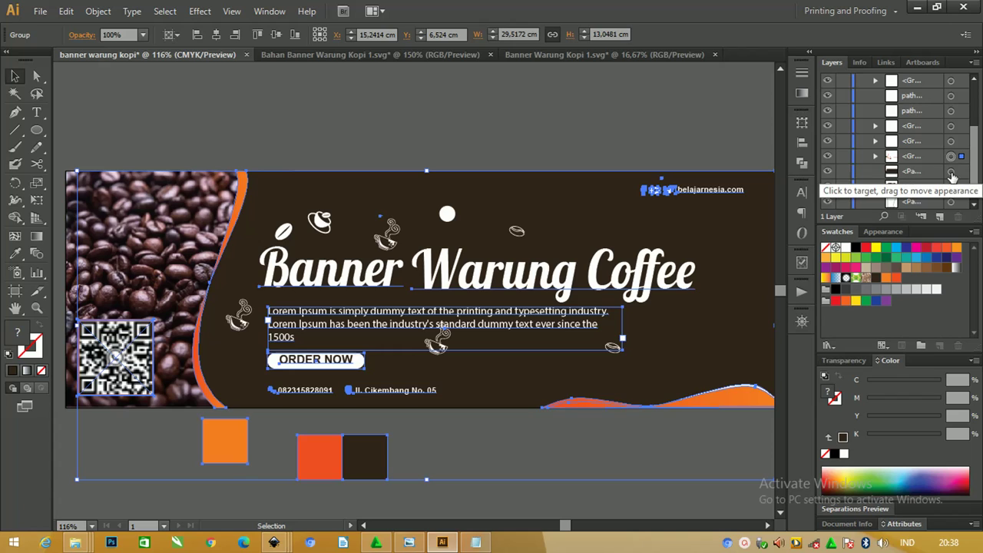
{"action": "left_click", "coordinate": [951, 171]}
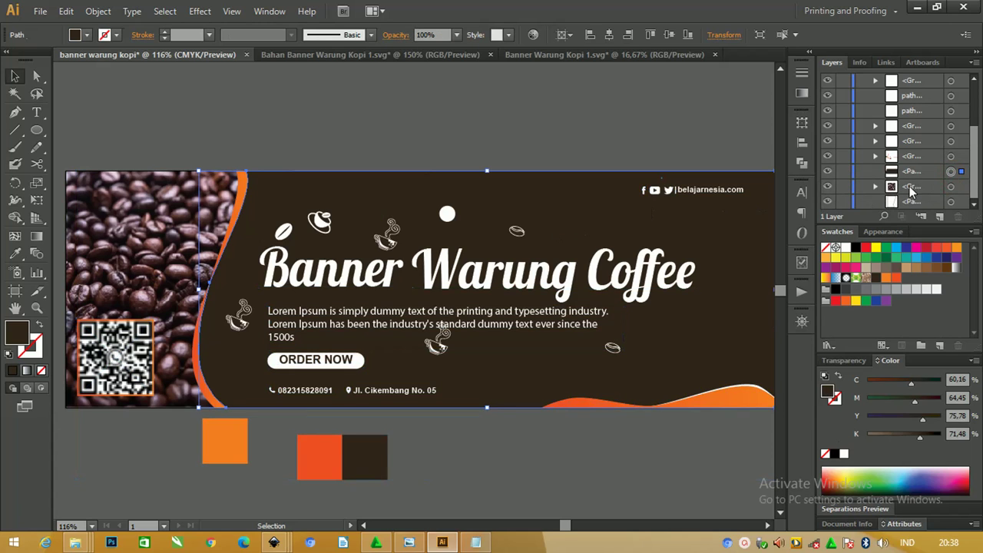
{"action": "scroll", "coordinate": [924, 175], "scroll_direction": "up", "scroll_amount": 5}
{"action": "scroll", "coordinate": [925, 174], "scroll_direction": "down", "scroll_amount": 5}
Open Effect > Stylize > Drop Shadow with Preview enabled.
{"action": "left_click", "coordinate": [200, 10]}
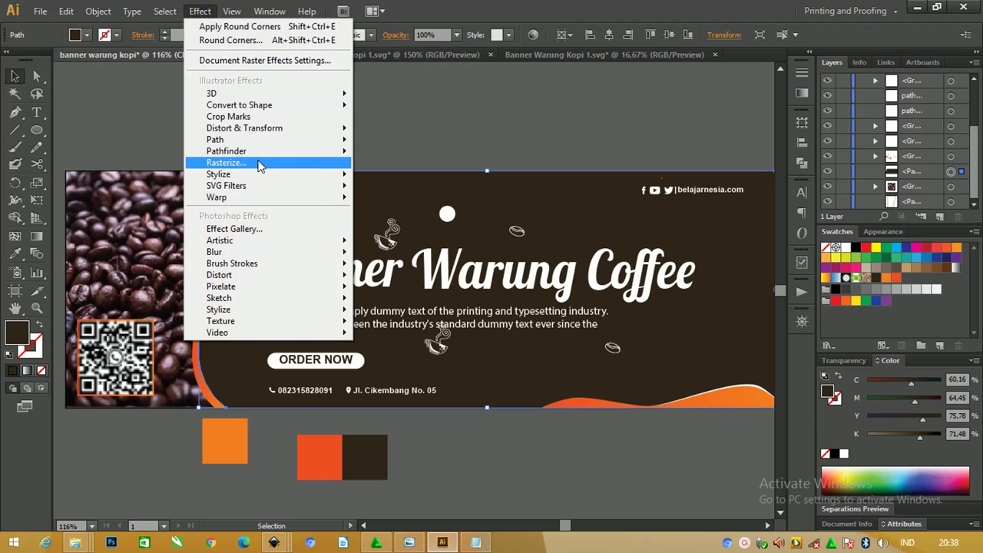
{"action": "left_click", "coordinate": [263, 172]}
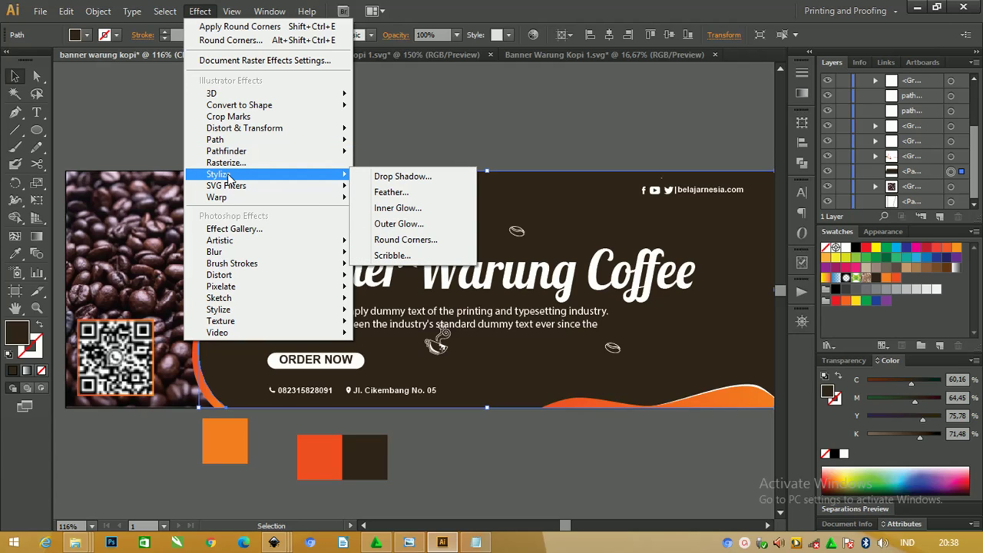
{"action": "left_click", "coordinate": [431, 177]}
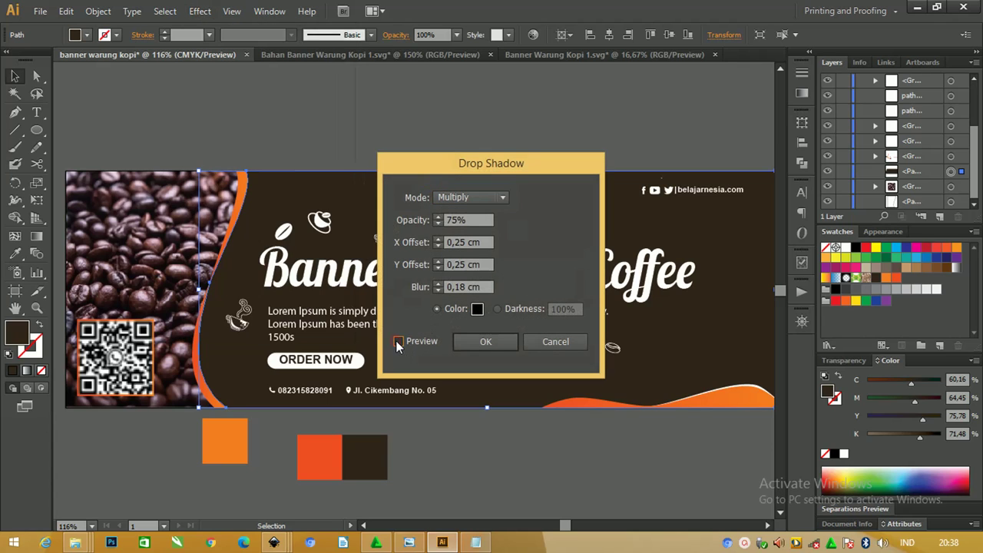
{"action": "left_click", "coordinate": [398, 341]}
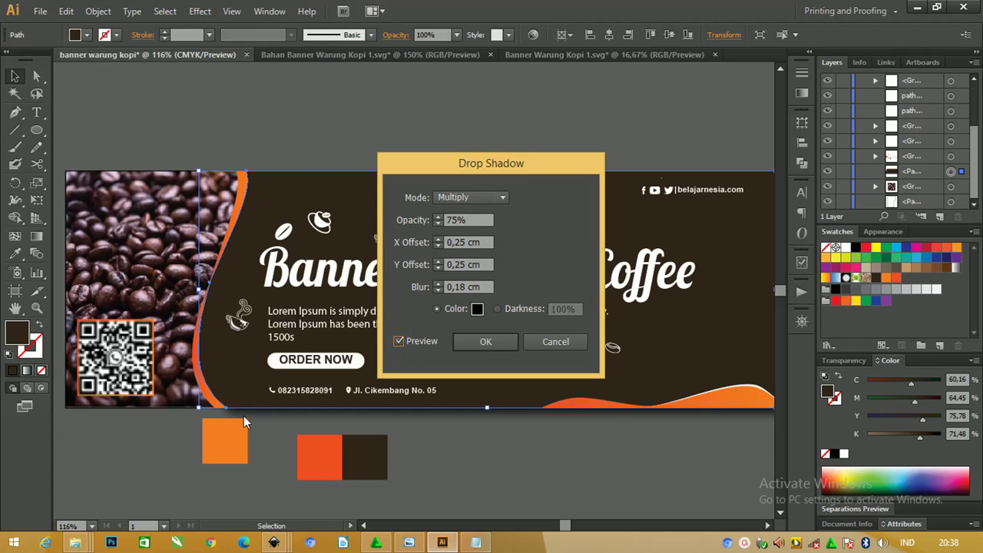
Push the shadow's X offset leftward to -1,9 cm.
{"action": "left_click", "coordinate": [441, 242]}
{"action": "left_click", "coordinate": [438, 244]}
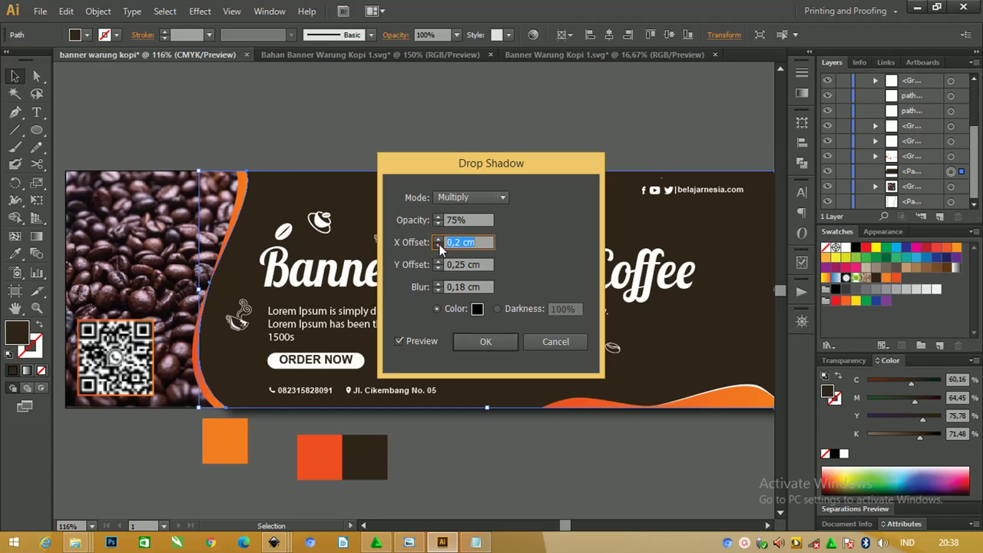
{"action": "left_click", "coordinate": [438, 244]}
{"action": "left_click", "coordinate": [439, 244]}
{"action": "left_click", "coordinate": [439, 245]}
{"action": "left_click", "coordinate": [438, 245]}
{"action": "left_click", "coordinate": [438, 245]}
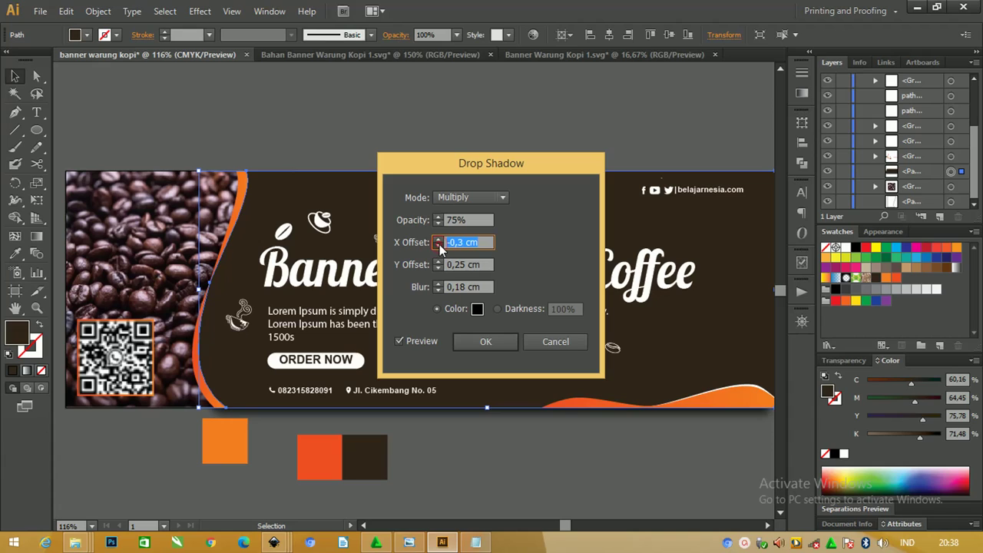
{"action": "left_click", "coordinate": [438, 245]}
{"action": "left_click", "coordinate": [438, 245]}
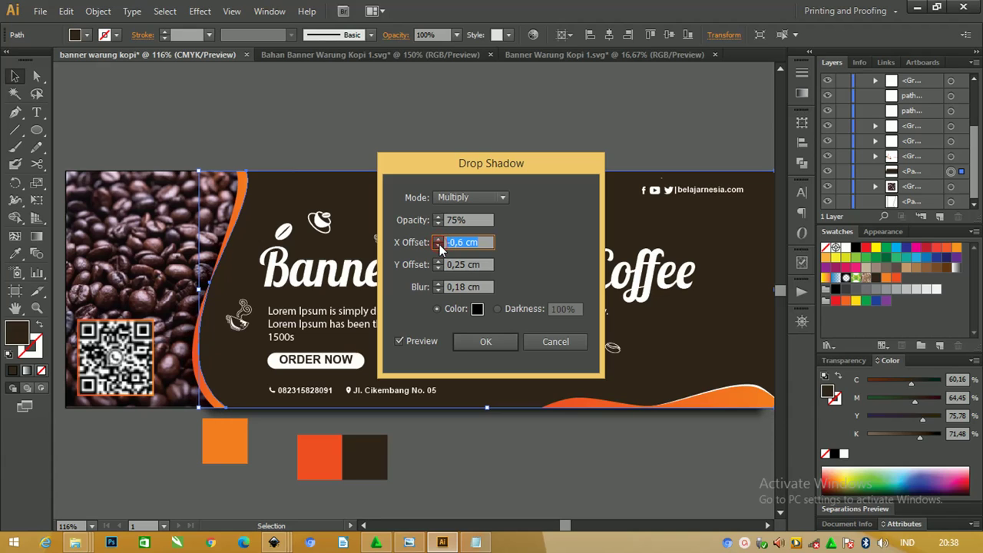
{"action": "left_click", "coordinate": [439, 245]}
{"action": "left_click", "coordinate": [438, 245]}
{"action": "left_click", "coordinate": [438, 245]}
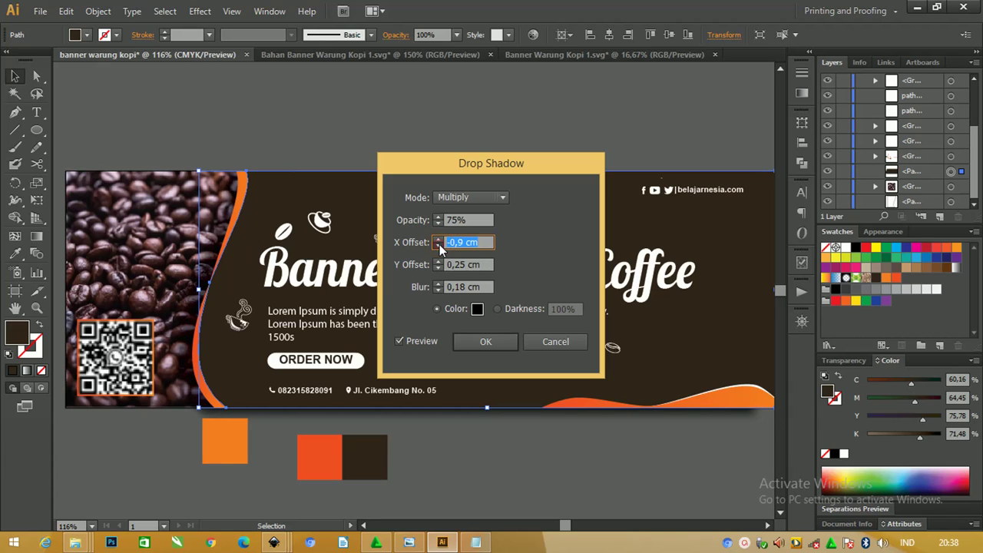
{"action": "left_click", "coordinate": [439, 245]}
{"action": "left_click", "coordinate": [438, 245]}
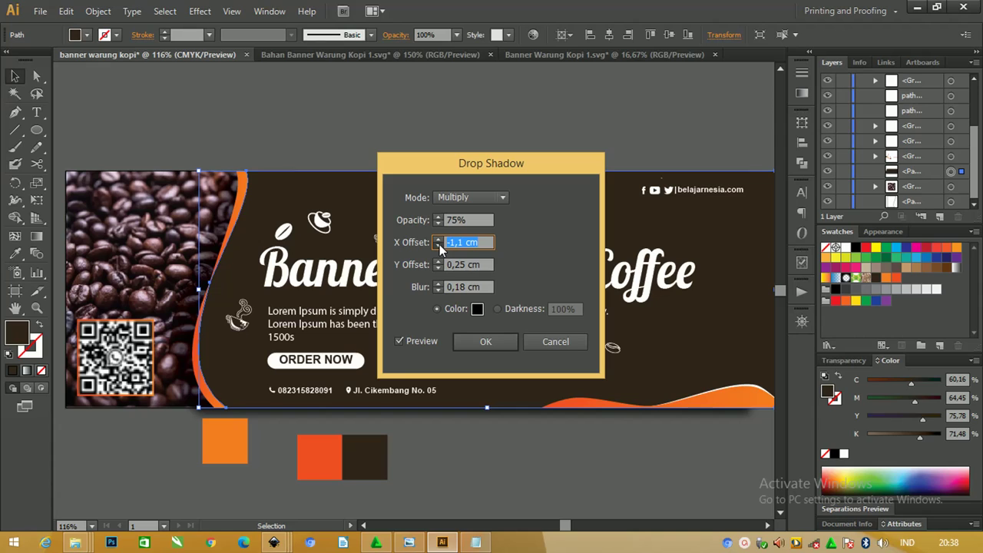
{"action": "left_click", "coordinate": [439, 245]}
{"action": "left_click", "coordinate": [439, 245]}
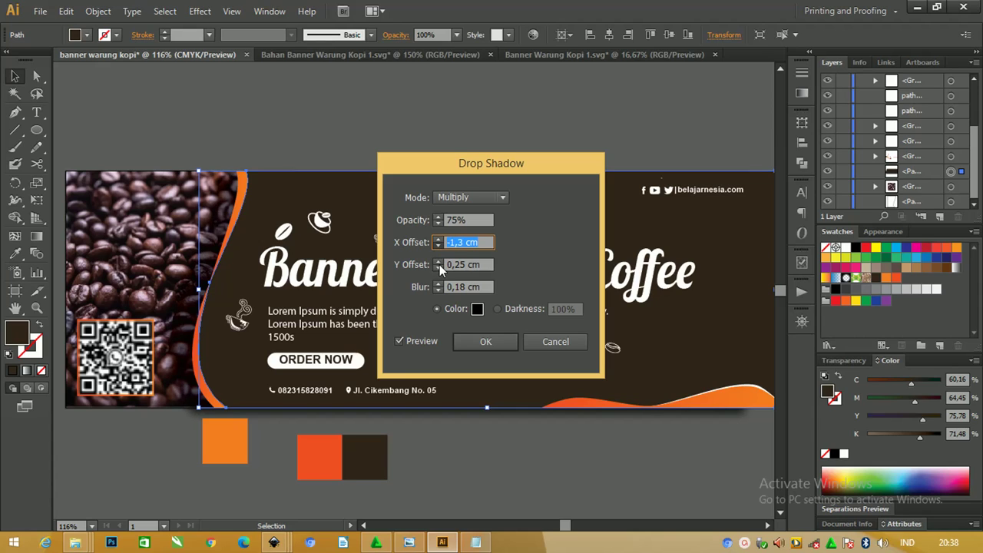
{"action": "key", "text": "Down"}
{"action": "key", "text": "Down"}
{"action": "key", "text": "Down"}
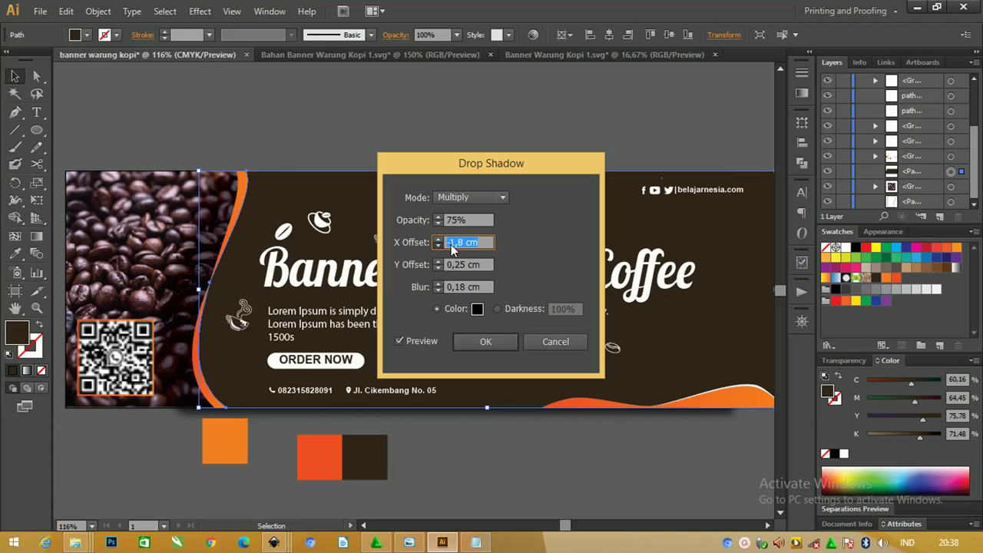
{"action": "key", "text": "Down"}
{"action": "key", "text": "Down"}
{"action": "key", "text": "Down"}
Bring the shadow's X offset back to -0,7 cm.
{"action": "left_click", "coordinate": [438, 238]}
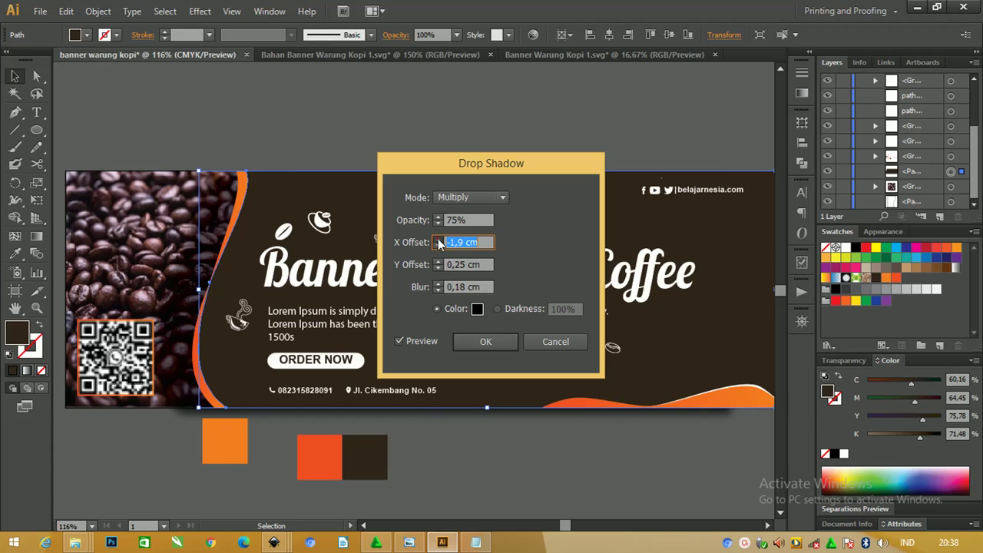
{"action": "key", "text": "Up"}
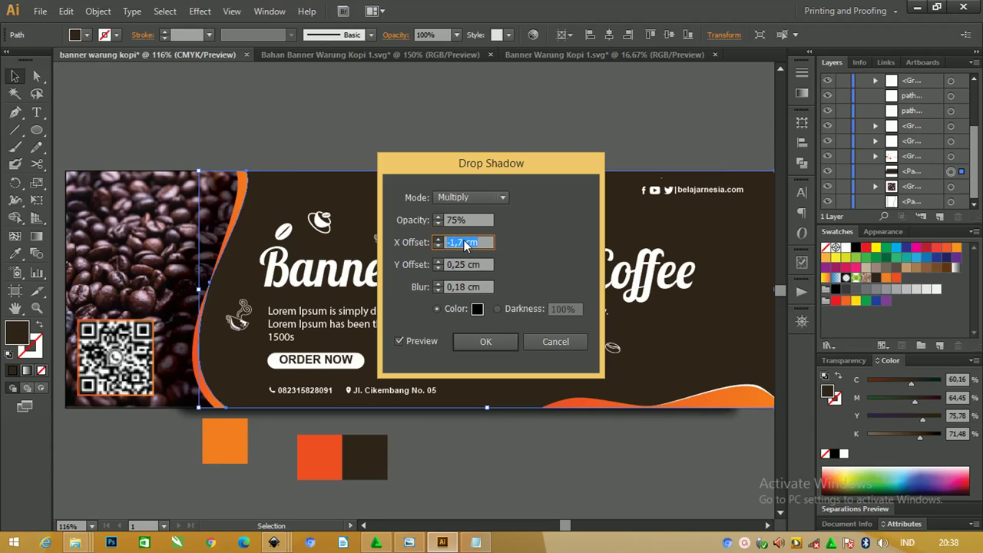
{"action": "left_click", "coordinate": [438, 239]}
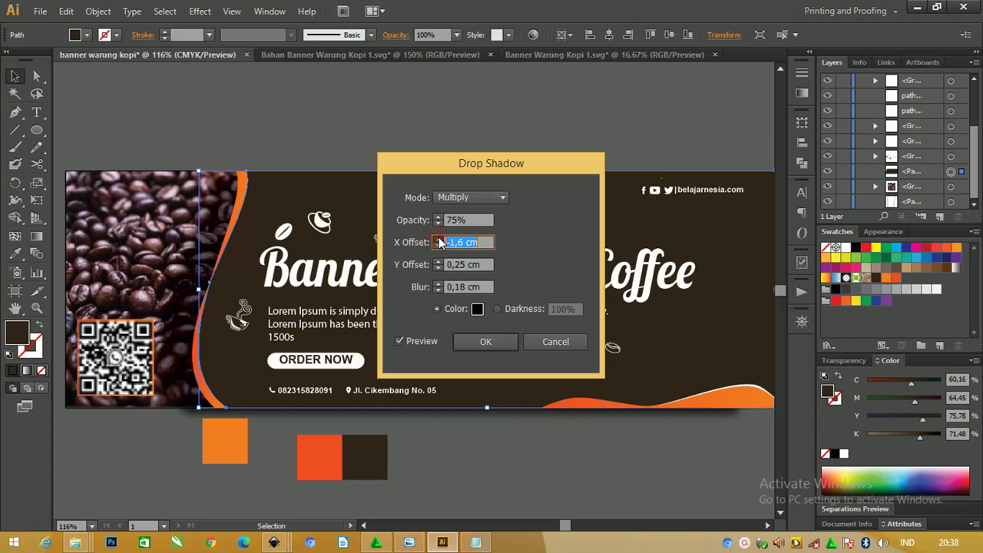
{"action": "left_click", "coordinate": [437, 239]}
{"action": "left_click", "coordinate": [438, 239]}
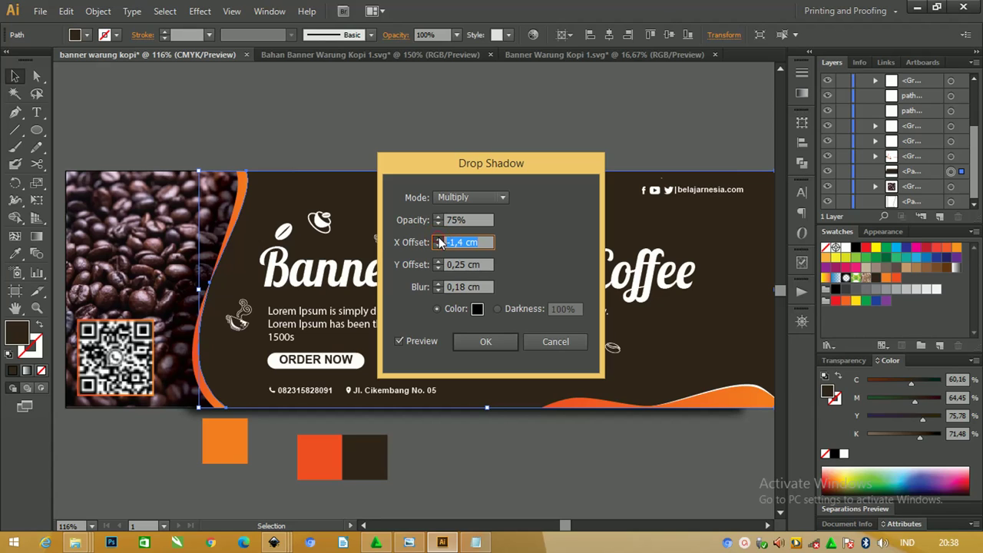
{"action": "left_click", "coordinate": [438, 239]}
{"action": "key", "text": "Up"}
{"action": "key", "text": "Up"}
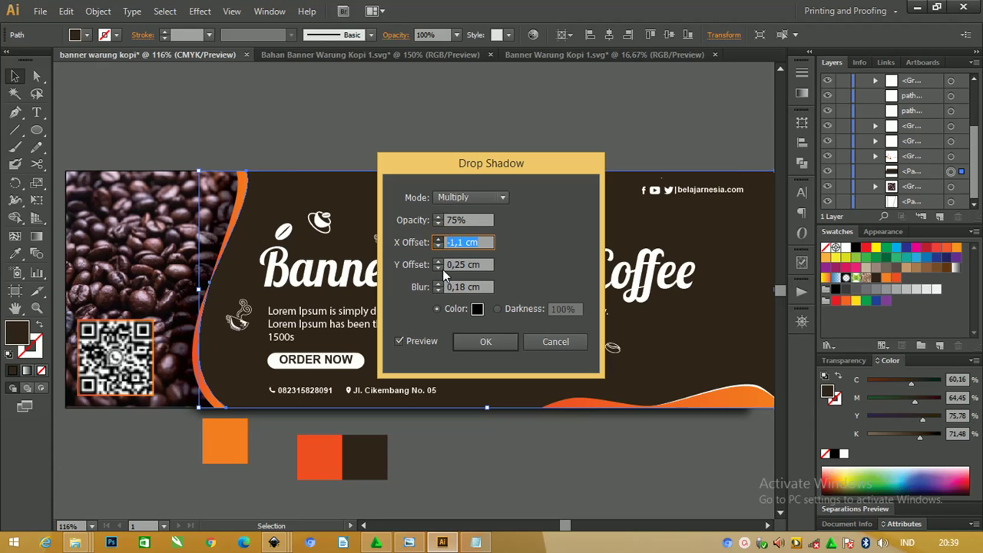
{"action": "key", "text": "Up"}
{"action": "key", "text": "Up"}
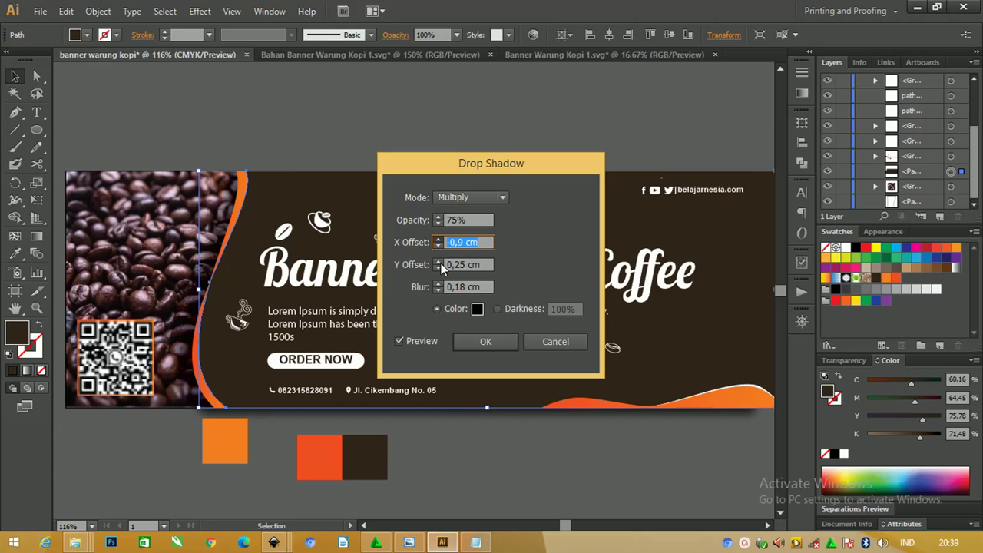
{"action": "key", "text": "Up"}
{"action": "key", "text": "Up"}
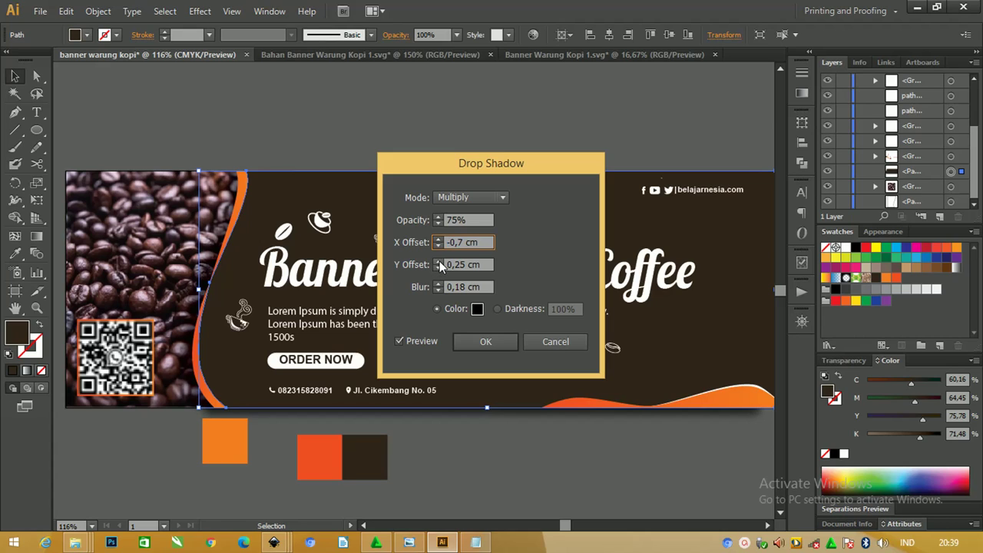
Set the shadow's Y offset to 0 cm and apply the drop shadow.
{"action": "left_click", "coordinate": [440, 265]}
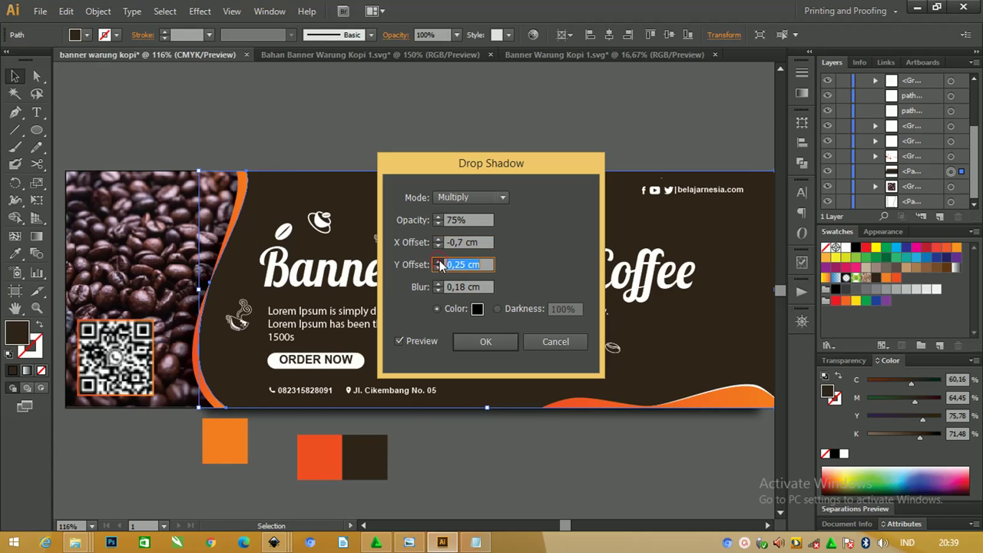
{"action": "key", "text": "Up"}
{"action": "left_click", "coordinate": [440, 263]}
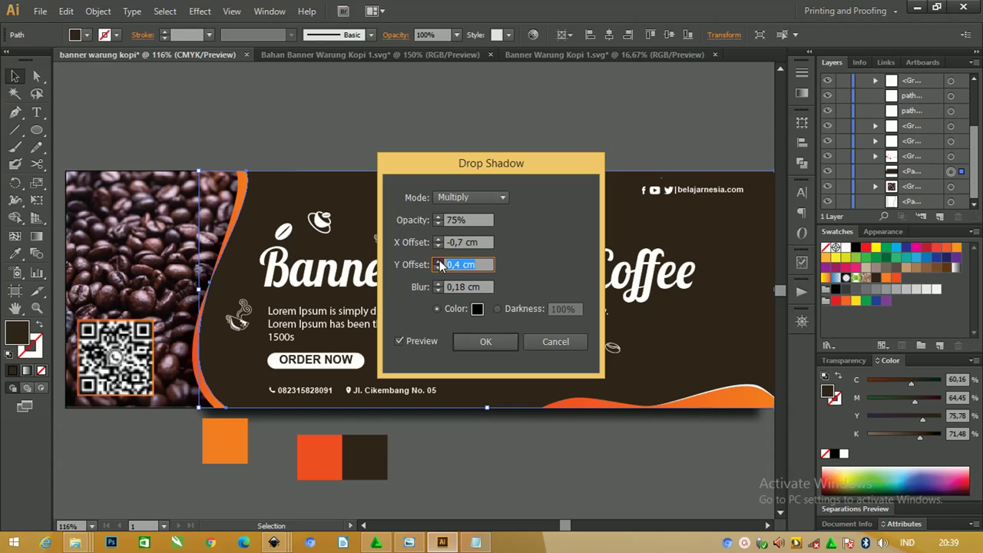
{"action": "left_click", "coordinate": [440, 263]}
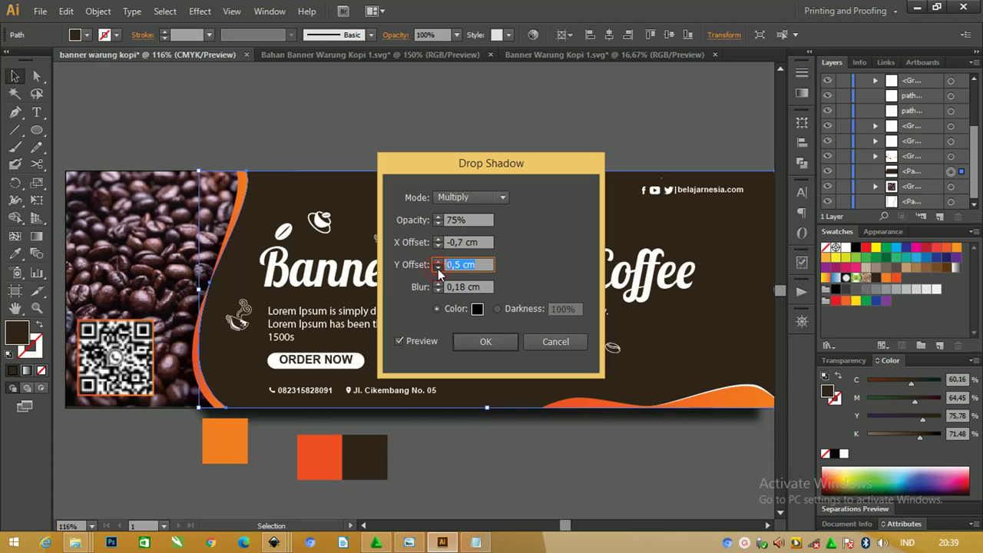
{"action": "left_click", "coordinate": [438, 268]}
{"action": "left_click", "coordinate": [438, 268]}
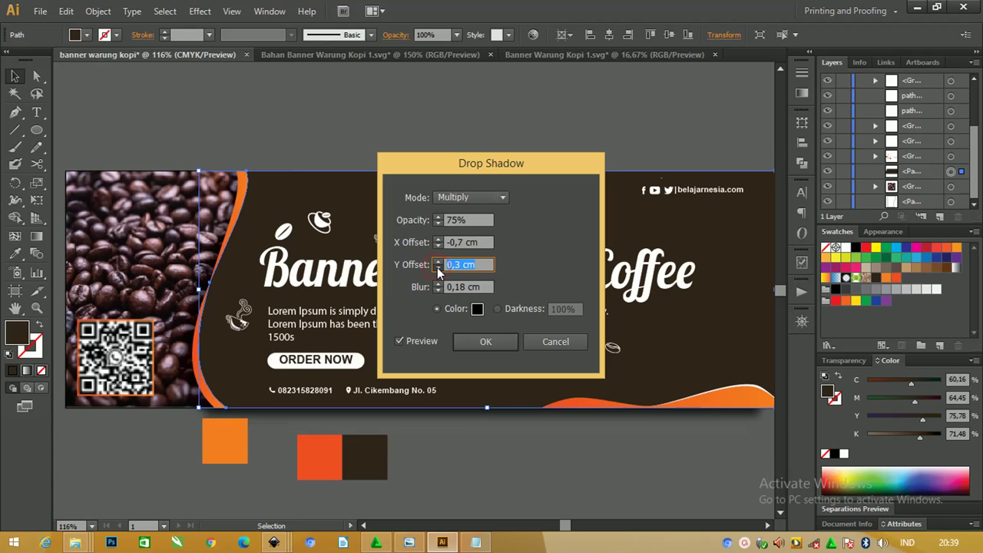
{"action": "left_click", "coordinate": [438, 269]}
{"action": "left_click", "coordinate": [438, 268]}
{"action": "left_click", "coordinate": [438, 268]}
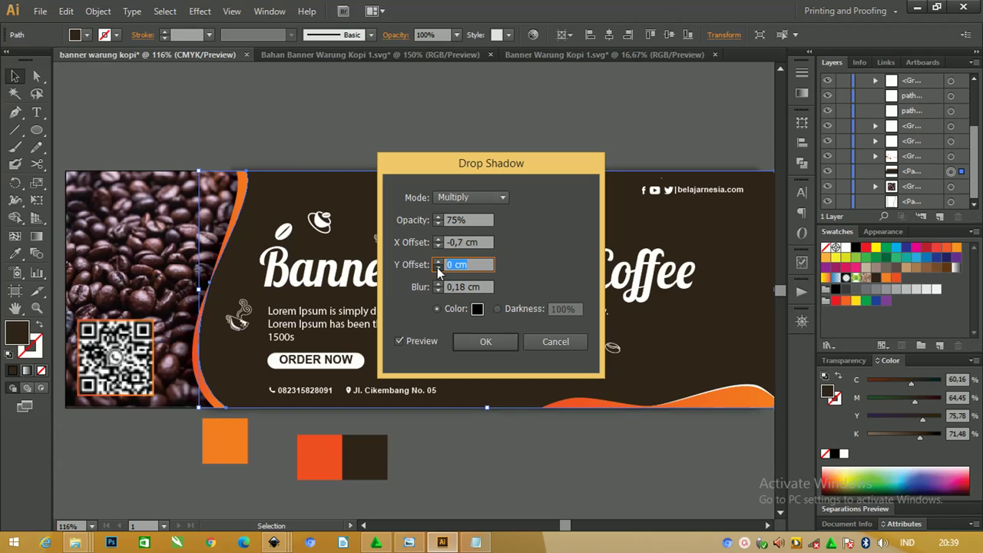
{"action": "left_click", "coordinate": [437, 268]}
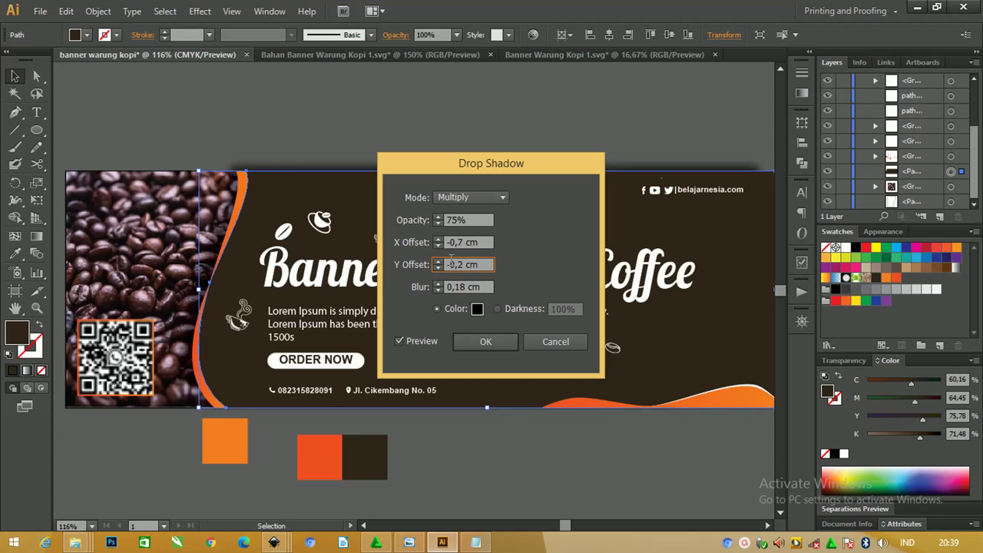
{"action": "left_click", "coordinate": [438, 262]}
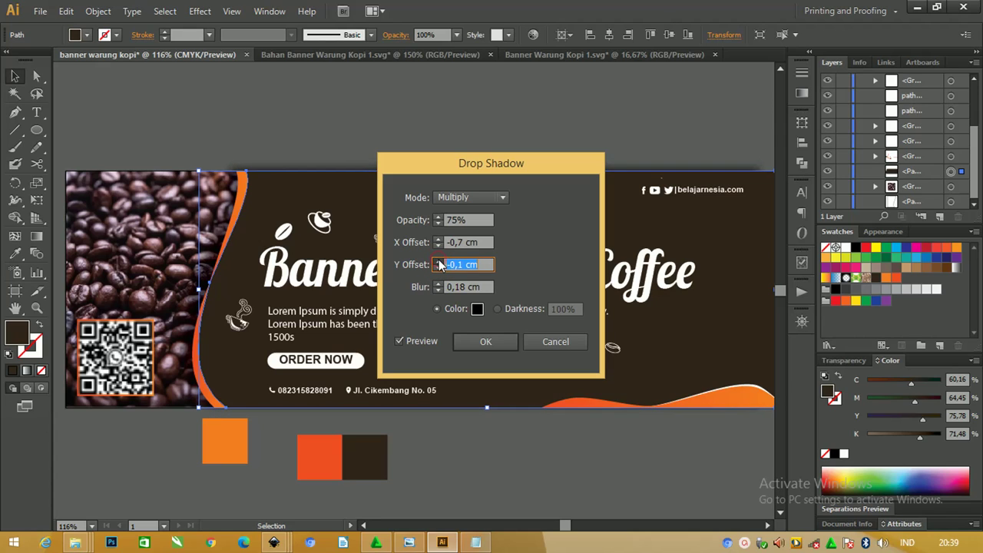
{"action": "left_click", "coordinate": [439, 262]}
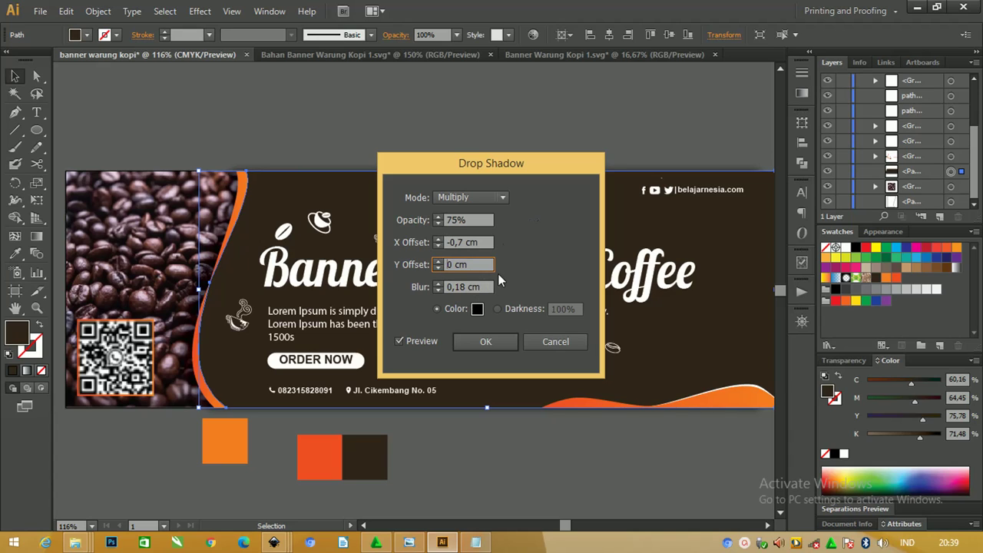
{"action": "mouse_move", "coordinate": [475, 171]}
{"action": "left_mouse_down"}
{"action": "mouse_move", "coordinate": [398, 263]}
{"action": "mouse_move", "coordinate": [399, 215]}
{"action": "left_mouse_up"}
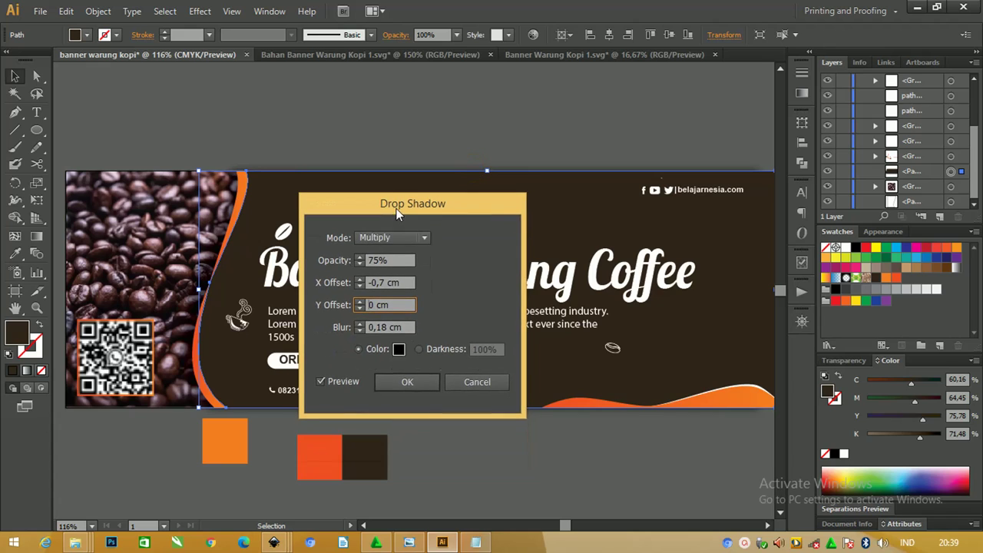
{"action": "left_click", "coordinate": [402, 383]}
{"action": "left_click", "coordinate": [356, 122]}
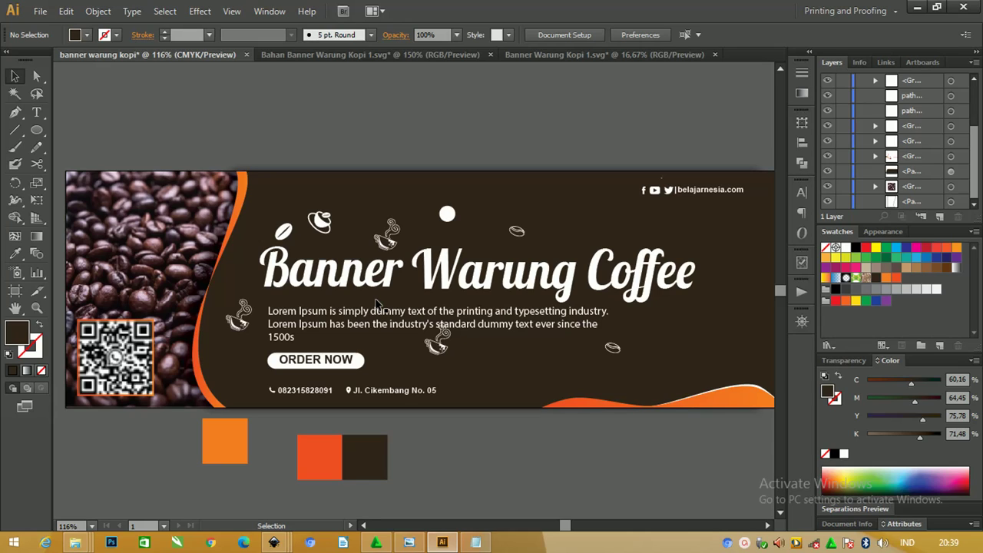
{"action": "key", "text": "a"}
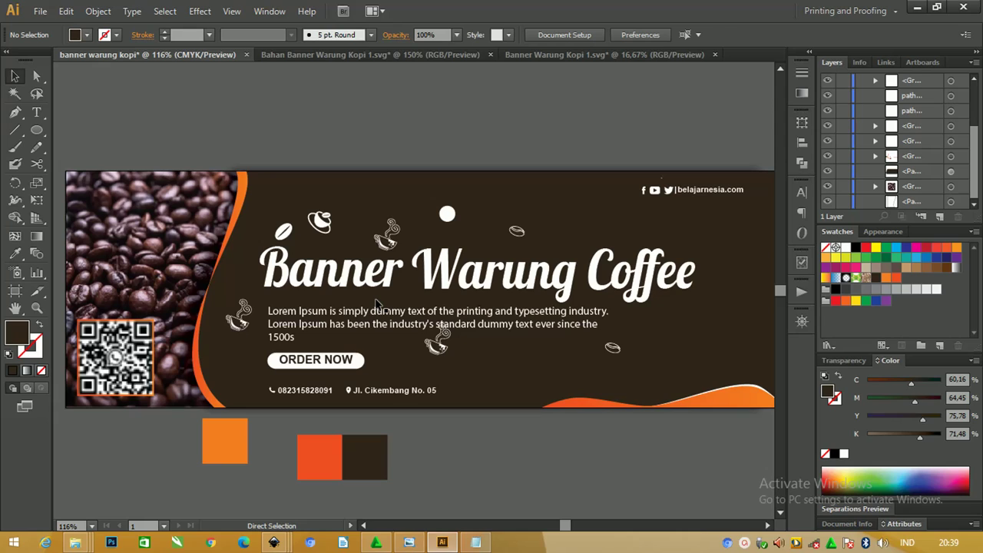